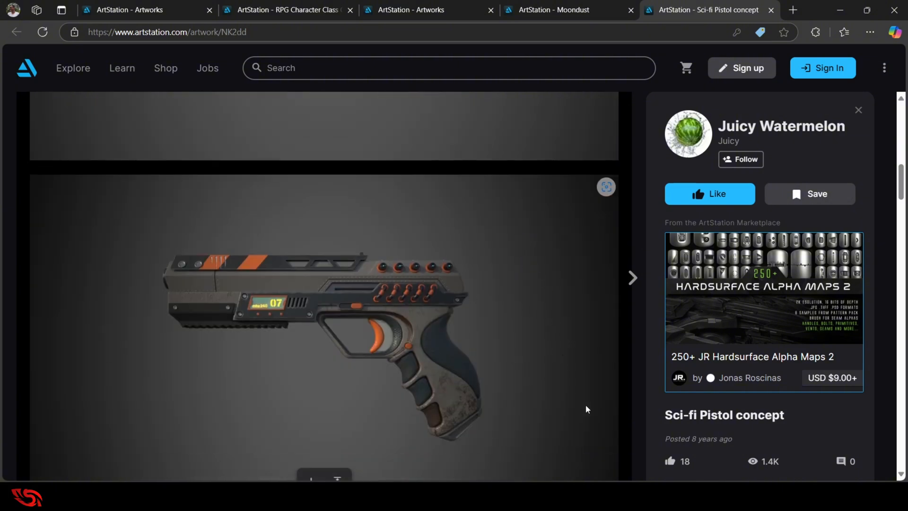
{"action": "scroll", "coordinate": [558, 355], "scroll_direction": "down", "scroll_amount": 1}
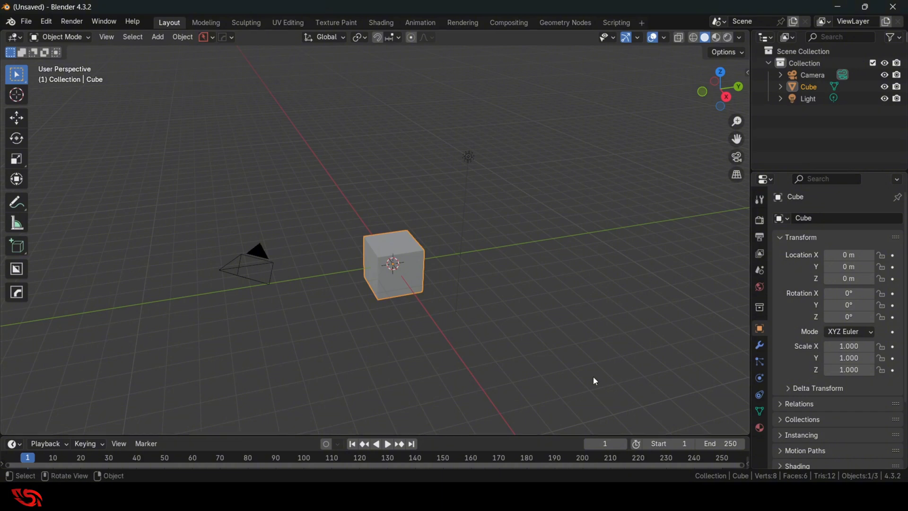
{"action": "middle_click_drag", "start_coordinate": [573, 302], "coordinate": [550, 283]}
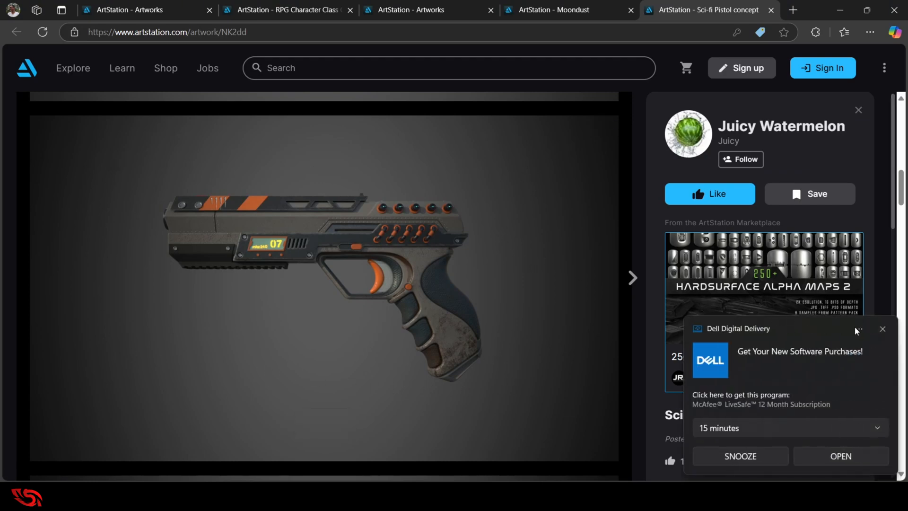
Switch to PureRef, place its window beside the pistol page, and add the front three-quarter pistol render to the board
{"action": "scroll", "coordinate": [424, 205], "scroll_direction": "down", "scroll_amount": 4}
{"action": "scroll", "coordinate": [450, 236], "scroll_direction": "up", "scroll_amount": 3}
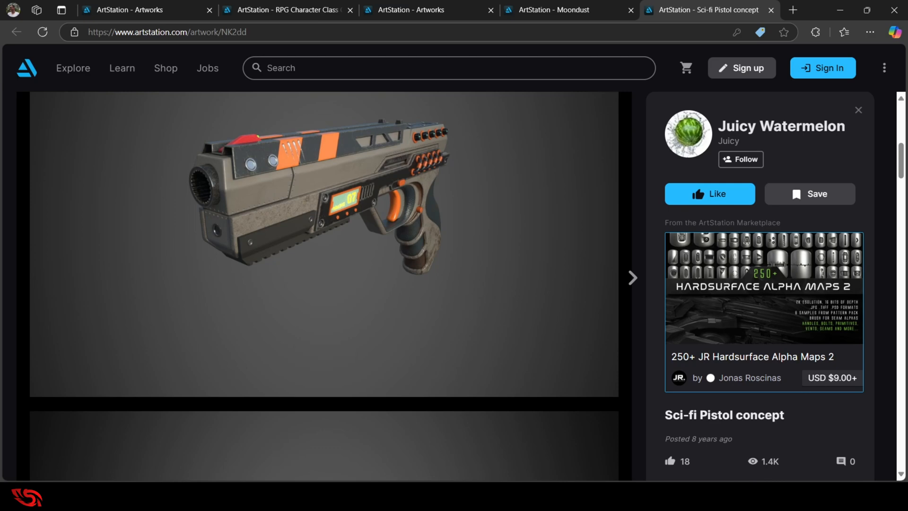
{"action": "key", "text": "alt+Tab"}
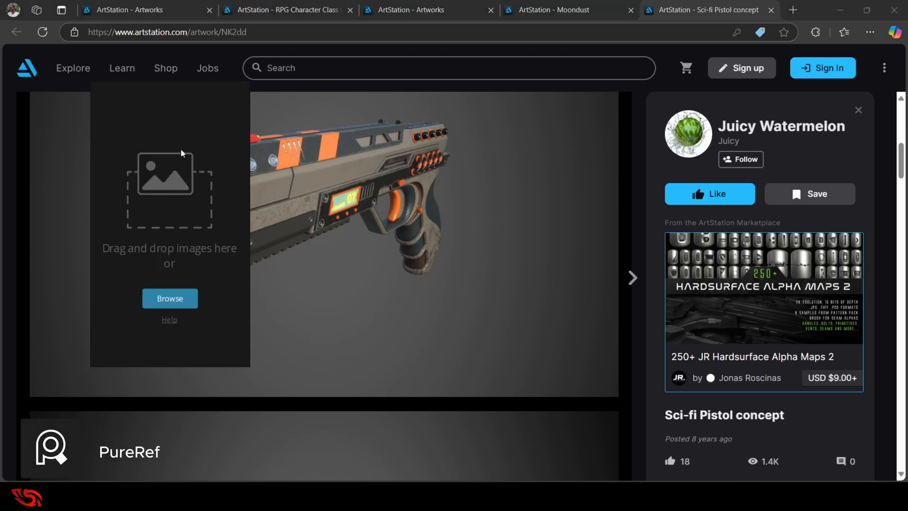
{"action": "left_click_drag", "start_coordinate": [180, 148], "coordinate": [151, 163]}
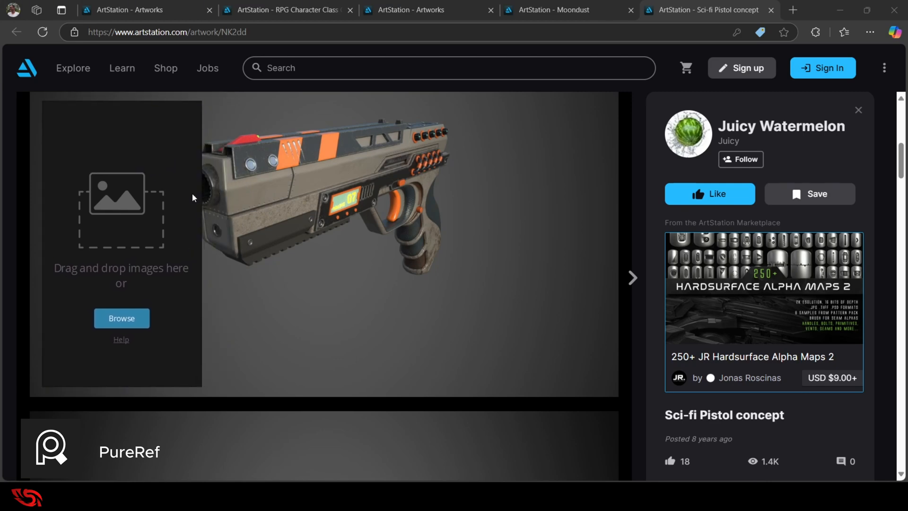
{"action": "left_click_drag", "start_coordinate": [481, 253], "coordinate": [156, 217]}
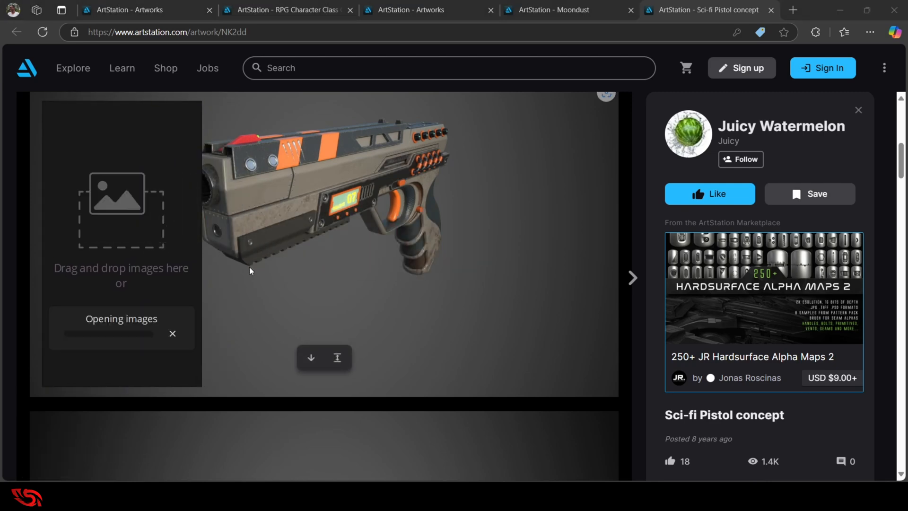
Add the side-profile render and the angled close view of the pistol from the ArtStation page to the reference board
{"action": "scroll", "coordinate": [107, 208], "scroll_direction": "down", "scroll_amount": 3}
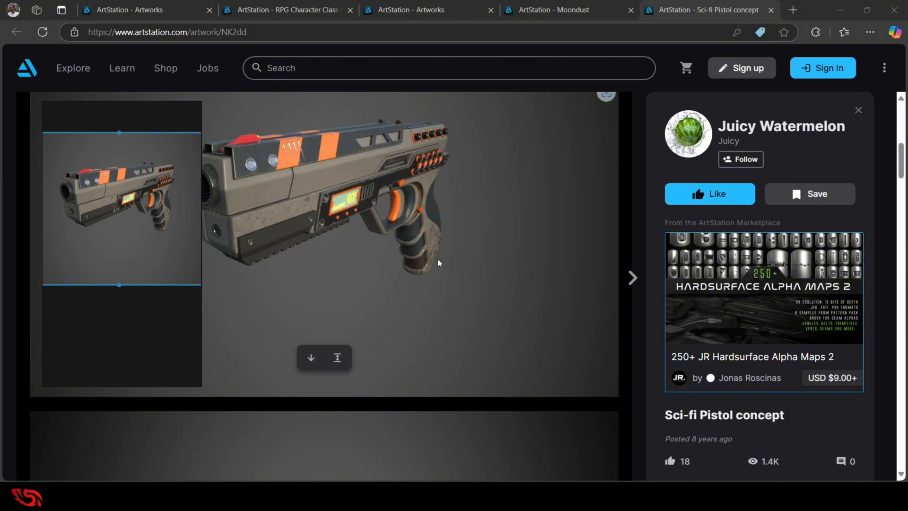
{"action": "scroll", "coordinate": [438, 260], "scroll_direction": "down", "scroll_amount": 8}
{"action": "scroll", "coordinate": [155, 227], "scroll_direction": "down", "scroll_amount": 2}
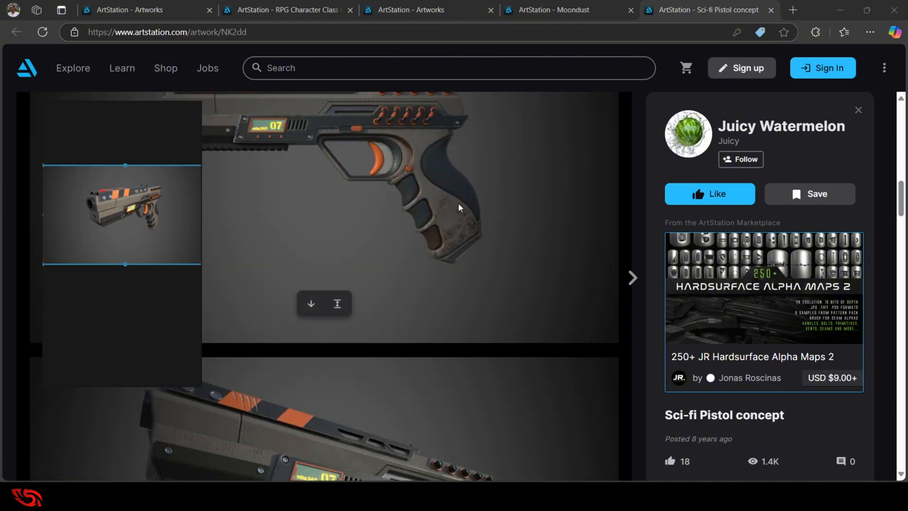
{"action": "left_click_drag", "start_coordinate": [459, 207], "coordinate": [192, 318]}
{"action": "scroll", "coordinate": [402, 270], "scroll_direction": "down", "scroll_amount": 2}
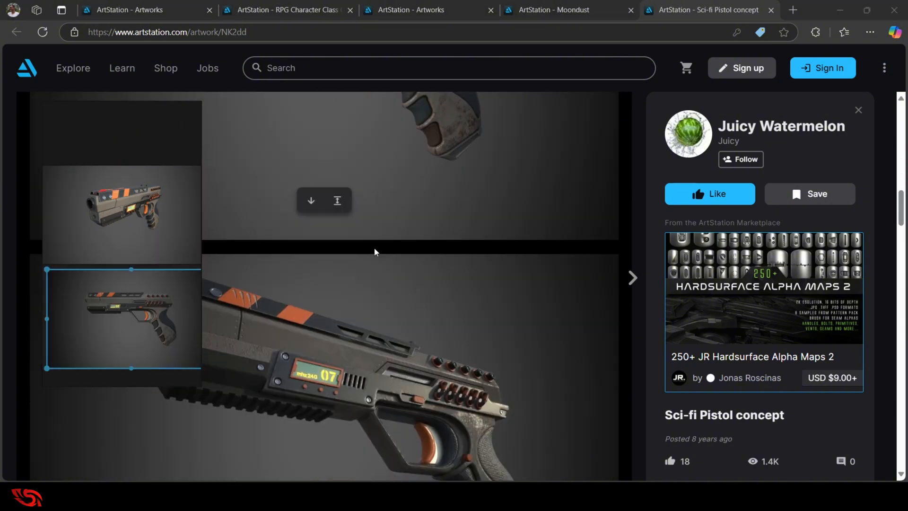
{"action": "scroll", "coordinate": [373, 251], "scroll_direction": "down", "scroll_amount": 2}
{"action": "scroll", "coordinate": [123, 284], "scroll_direction": "down", "scroll_amount": 2}
{"action": "left_click_drag", "start_coordinate": [375, 316], "coordinate": [139, 353]}
Add the tilted grip view and the rear three-quarter pistol render to the reference board
{"action": "scroll", "coordinate": [404, 315], "scroll_direction": "down", "scroll_amount": 8}
{"action": "left_click_drag", "start_coordinate": [397, 303], "coordinate": [142, 186]}
{"action": "scroll", "coordinate": [451, 317], "scroll_direction": "down", "scroll_amount": 6}
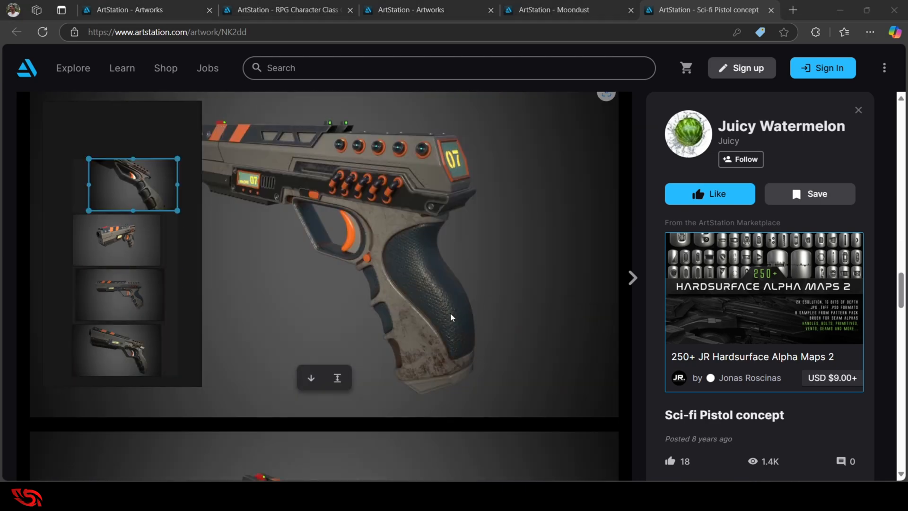
{"action": "left_click_drag", "start_coordinate": [450, 314], "coordinate": [129, 133]}
Add the close-up of the rear body details and the untextured white pistol render to the reference board
{"action": "scroll", "coordinate": [453, 286], "scroll_direction": "down", "scroll_amount": 7}
{"action": "scroll", "coordinate": [453, 287], "scroll_direction": "down", "scroll_amount": 8}
{"action": "scroll", "coordinate": [124, 249], "scroll_direction": "down", "scroll_amount": 3}
{"action": "middle_click_drag", "start_coordinate": [124, 249], "coordinate": [109, 148]}
{"action": "left_click_drag", "start_coordinate": [328, 326], "coordinate": [103, 250]}
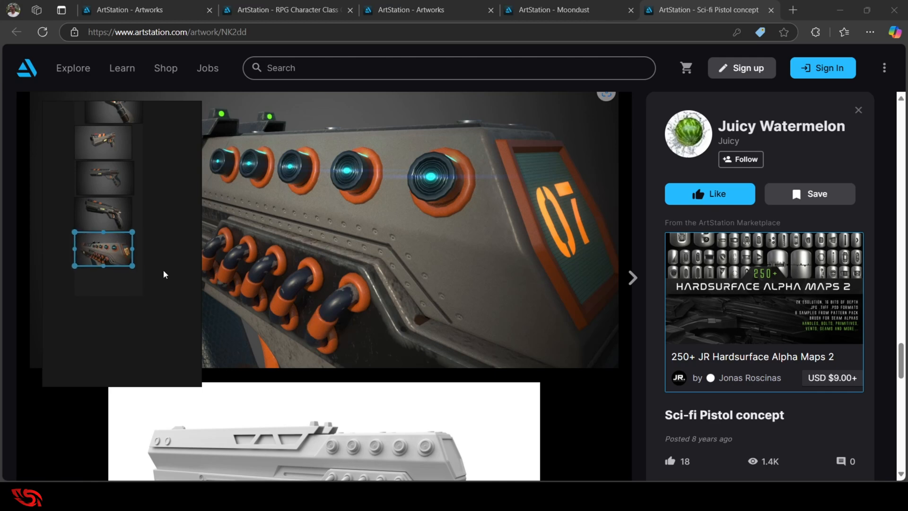
{"action": "scroll", "coordinate": [424, 363], "scroll_direction": "down", "scroll_amount": 4}
{"action": "left_click_drag", "start_coordinate": [424, 364], "coordinate": [113, 299]}
Minimize the browser to switch to Blender, place the reference board beside the cube, and deselect the cube
{"action": "left_click", "coordinate": [840, 10]}
{"action": "mouse_move", "coordinate": [144, 253]}
{"action": "right_mouse_down"}
{"action": "mouse_move", "coordinate": [169, 255]}
{"action": "mouse_move", "coordinate": [152, 243]}
{"action": "right_mouse_up"}
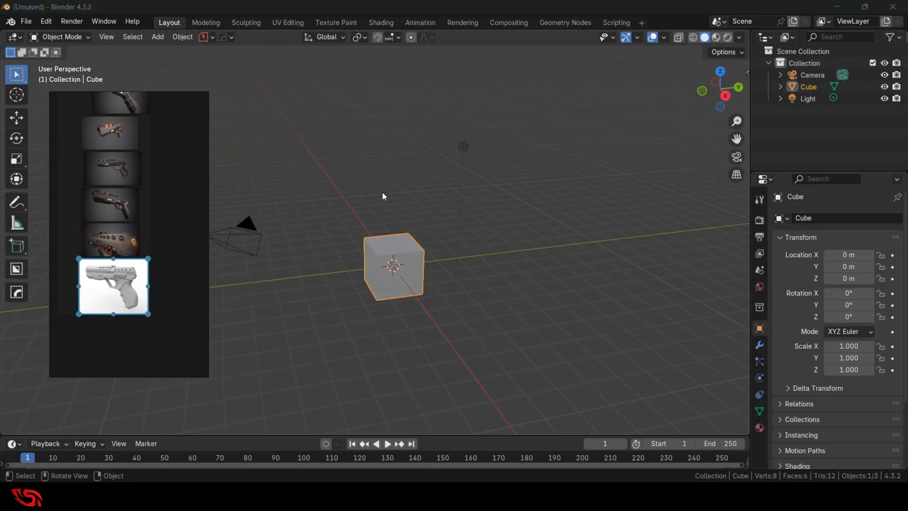
{"action": "left_click", "coordinate": [383, 195]}
{"action": "right_click_drag", "start_coordinate": [186, 175], "coordinate": [163, 174]}
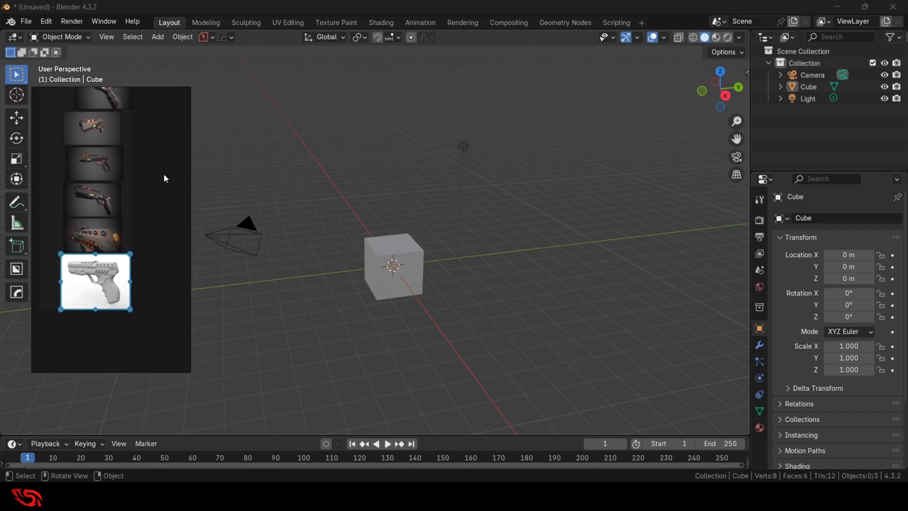
{"action": "left_click", "coordinate": [507, 177]}
{"action": "middle_click_drag", "start_coordinate": [532, 186], "coordinate": [543, 189]}
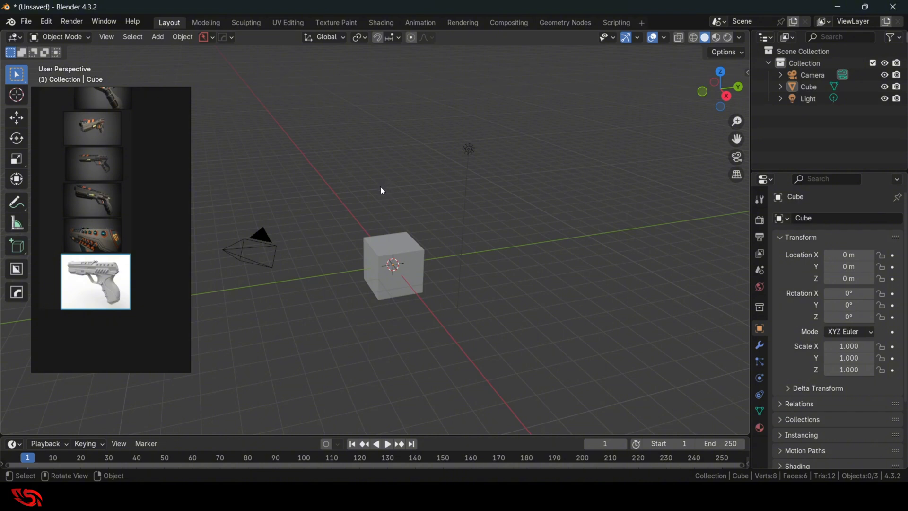
Keep the PureRef reference board always on top of Blender
{"action": "left_click", "coordinate": [131, 194]}
{"action": "key", "text": "ctrl+shift+a"}
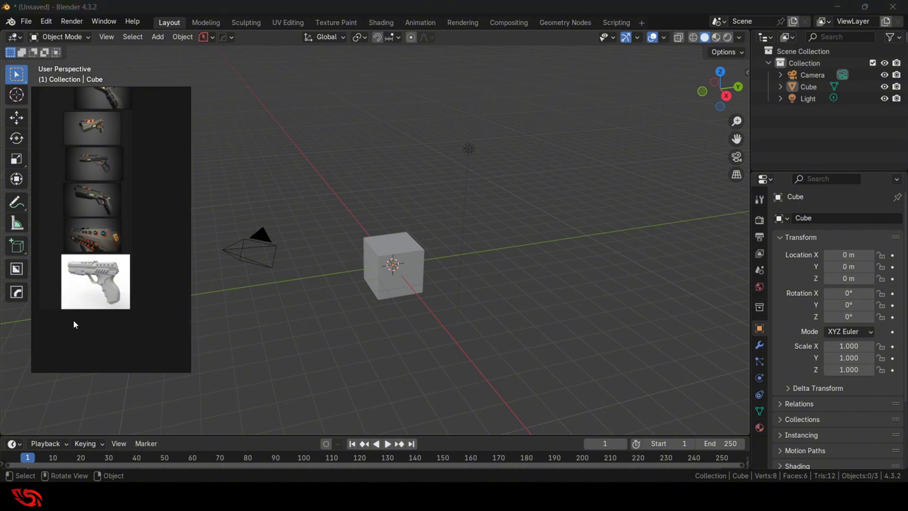
{"action": "key", "text": "ctrl+shift+a"}
{"action": "middle_click_drag", "start_coordinate": [574, 240], "coordinate": [559, 239]}
Widen the reference board and frame the side-profile pistol render in it
{"action": "scroll", "coordinate": [142, 206], "scroll_direction": "up", "scroll_amount": 5}
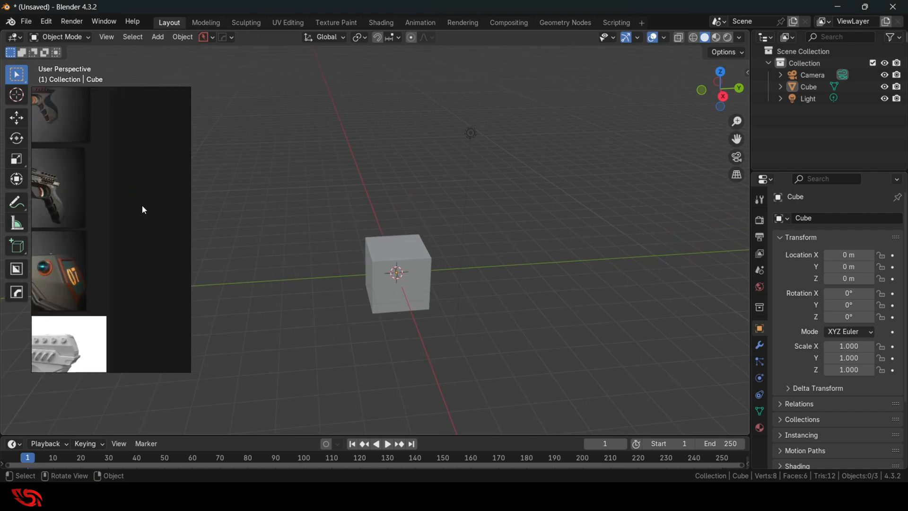
{"action": "scroll", "coordinate": [148, 222], "scroll_direction": "up", "scroll_amount": 3}
{"action": "scroll", "coordinate": [182, 257], "scroll_direction": "down", "scroll_amount": 2}
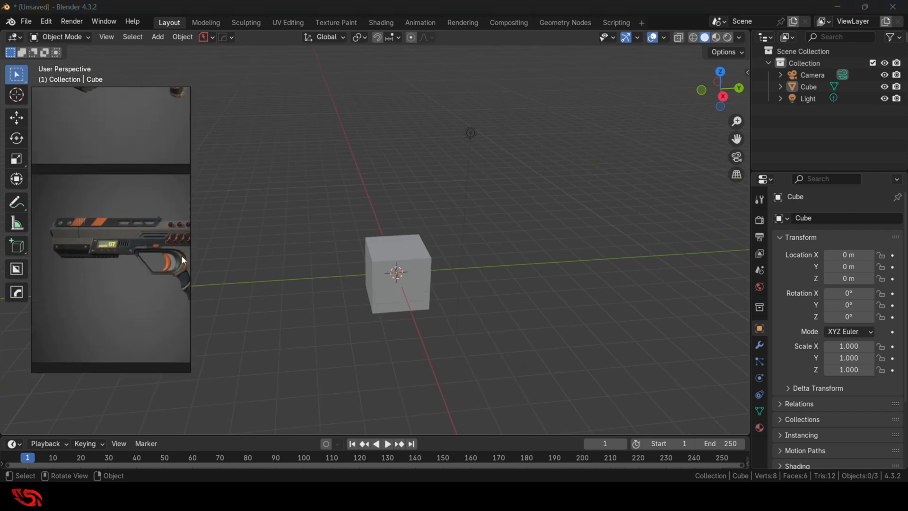
{"action": "left_click_drag", "start_coordinate": [194, 228], "coordinate": [280, 229]}
{"action": "scroll", "coordinate": [141, 252], "scroll_direction": "up", "scroll_amount": 2}
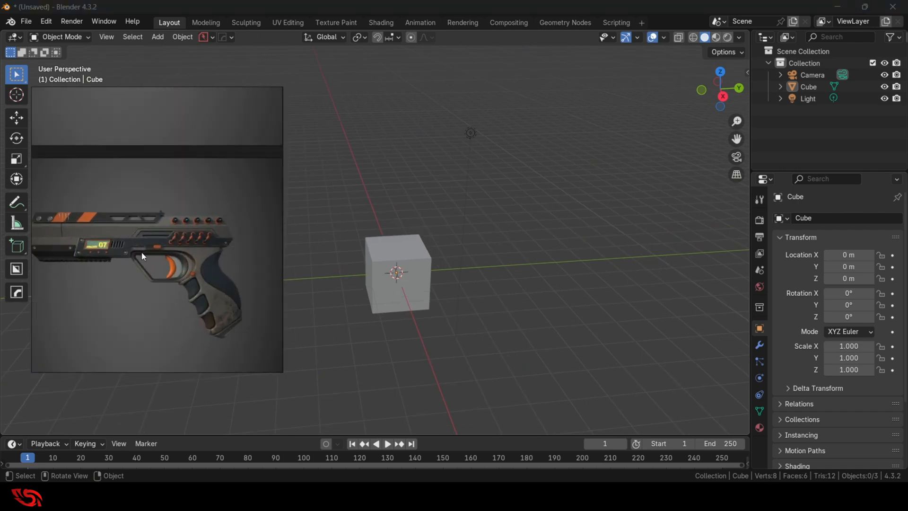
{"action": "scroll", "coordinate": [142, 202], "scroll_direction": "down", "scroll_amount": 4}
{"action": "middle_click_drag", "start_coordinate": [158, 188], "coordinate": [175, 285]}
{"action": "mouse_move", "coordinate": [378, 282]}
{"action": "middle_mouse_down"}
{"action": "mouse_move", "coordinate": [393, 281]}
{"action": "mouse_move", "coordinate": [378, 272]}
{"action": "middle_mouse_up"}
{"action": "scroll", "coordinate": [171, 335], "scroll_direction": "up", "scroll_amount": 3}
{"action": "scroll", "coordinate": [168, 330], "scroll_direction": "down", "scroll_amount": 3}
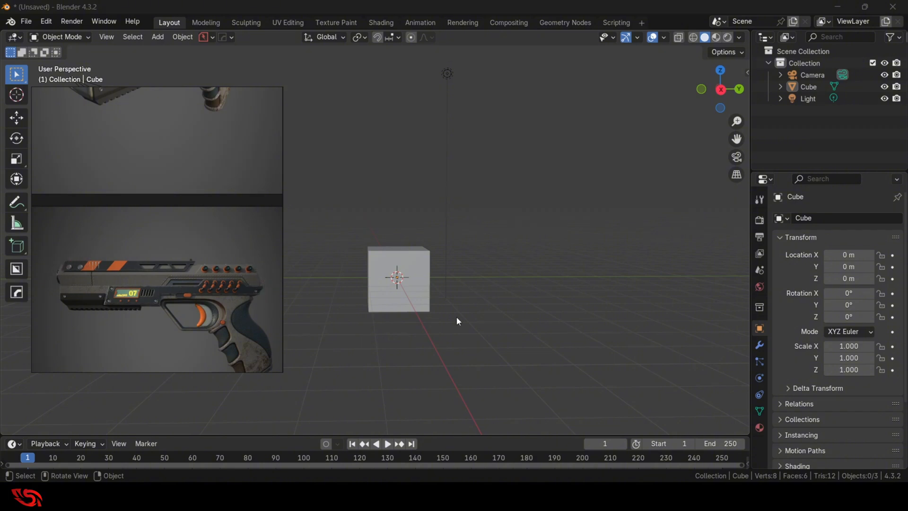
Select the cube and, in the right orthographic view, move it up 1 m along Z
{"action": "left_click", "coordinate": [410, 259]}
{"action": "middle_click_drag", "start_coordinate": [540, 300], "coordinate": [549, 313], "text": "shift"}
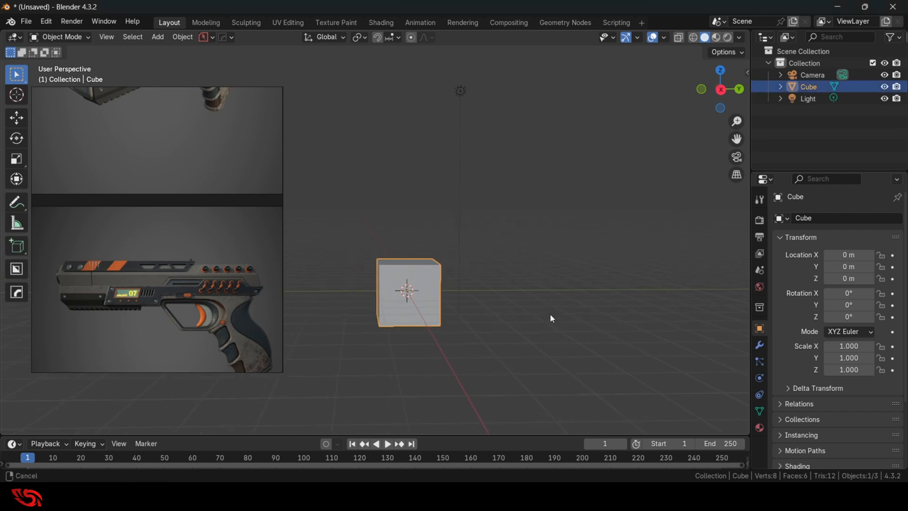
{"action": "middle_click_drag", "start_coordinate": [540, 274], "coordinate": [620, 303]}
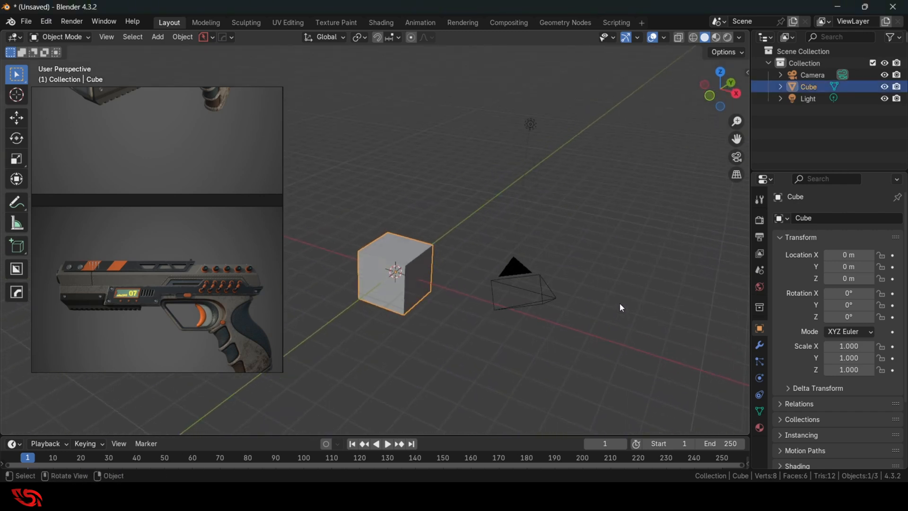
{"action": "left_click", "coordinate": [736, 94]}
{"action": "middle_click_drag", "start_coordinate": [553, 309], "coordinate": [542, 277], "text": "shift"}
{"action": "scroll", "coordinate": [544, 272], "scroll_direction": "up", "scroll_amount": 4}
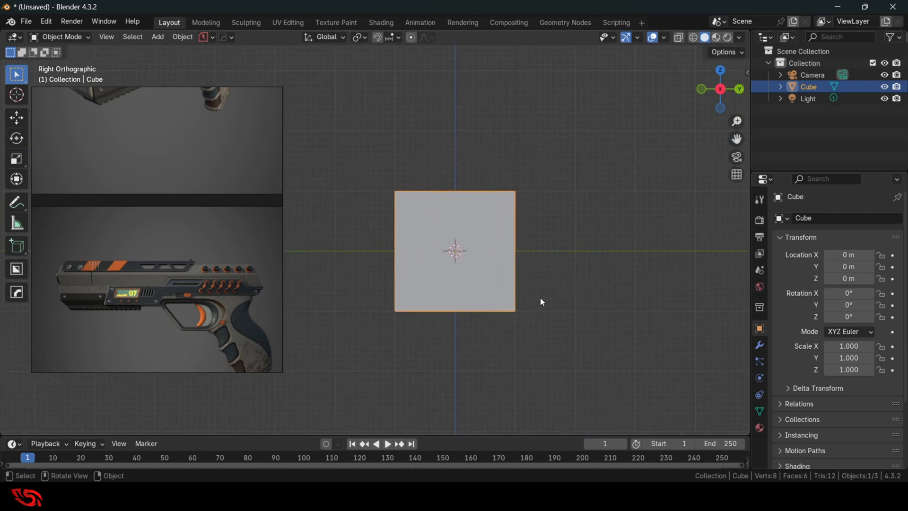
{"action": "scroll", "coordinate": [549, 310], "scroll_direction": "down", "scroll_amount": 2}
{"action": "key", "text": "g"}
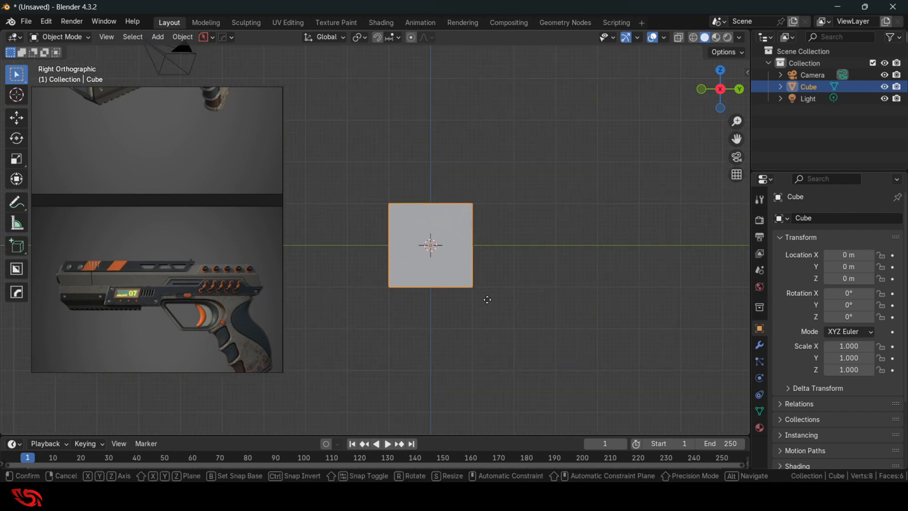
{"action": "key", "text": "z"}
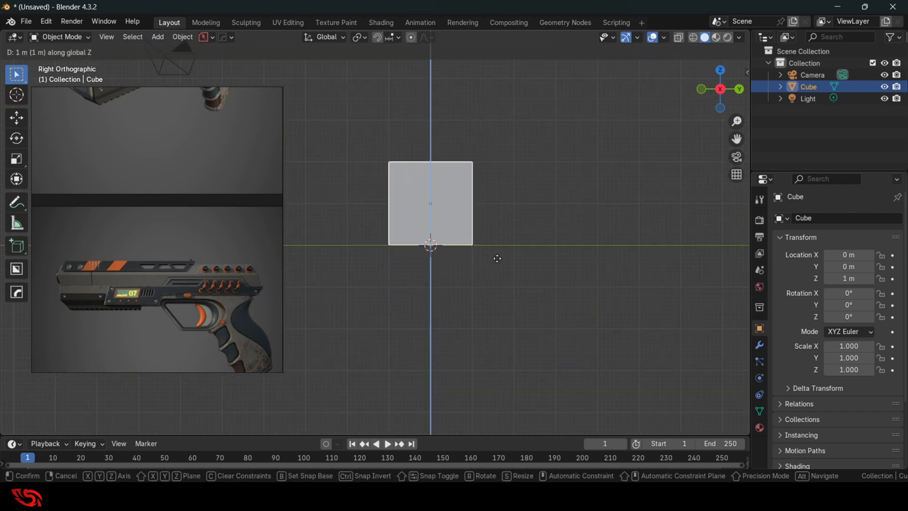
{"action": "left_click", "coordinate": [497, 258]}
{"action": "key", "text": "Tab"}
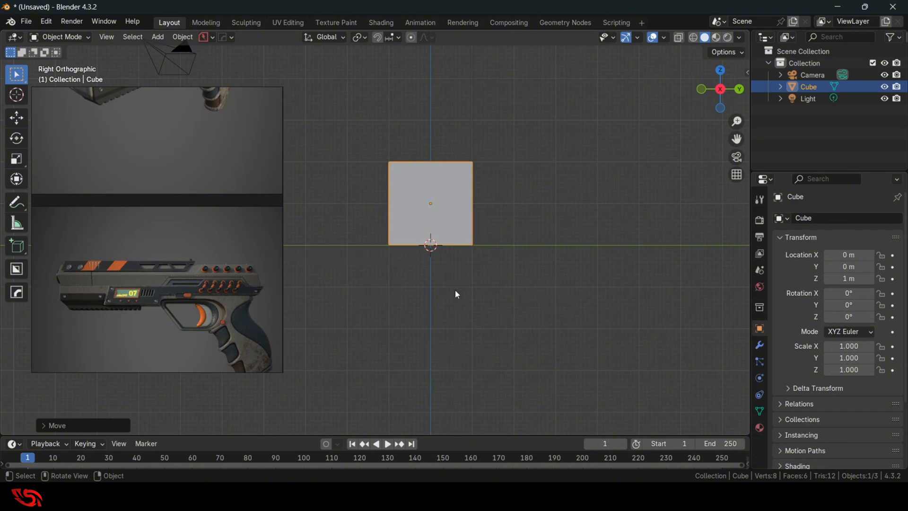
{"action": "key", "text": "Tab"}
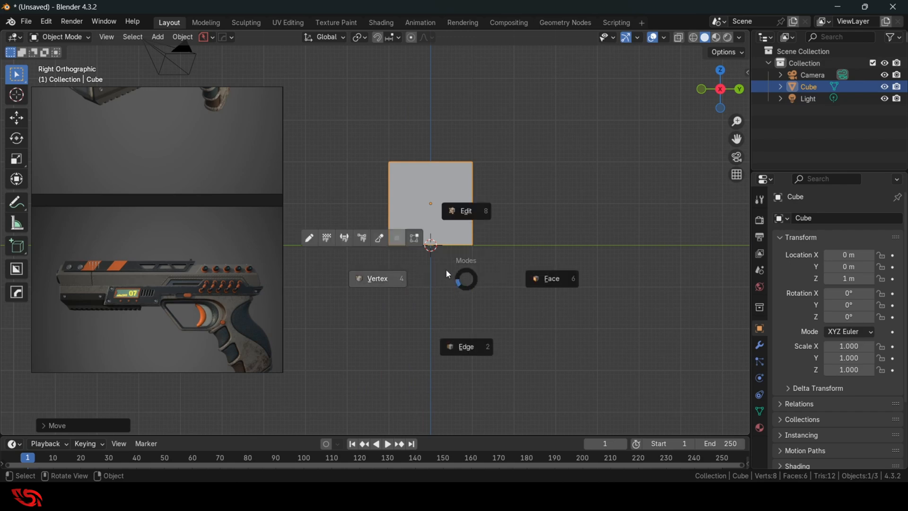
{"action": "key", "text": "Escape"}
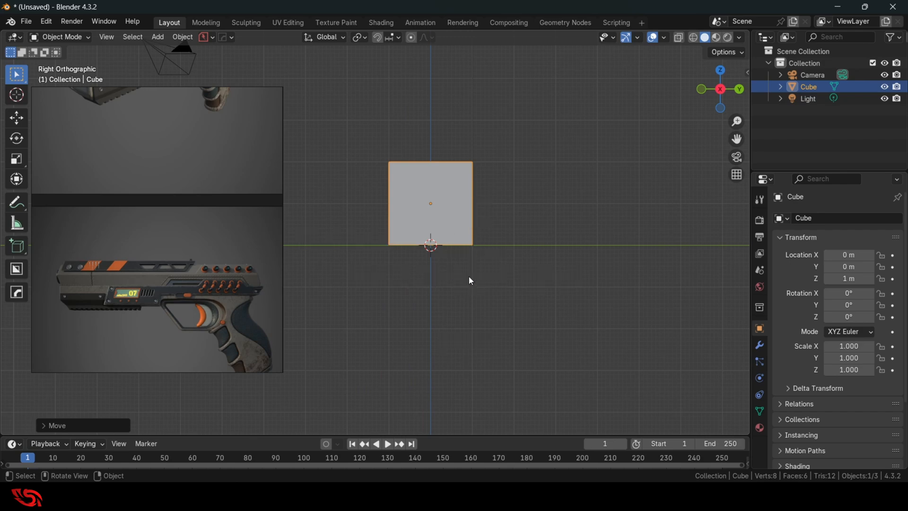
Move the reference board aside, search the add-ons in Preferences for "mach", then close Preferences and return the board beside the cube
{"action": "left_click", "coordinate": [49, 22]}
{"action": "left_click_drag", "start_coordinate": [163, 158], "coordinate": [617, 212]}
{"action": "left_click", "coordinate": [46, 22]}
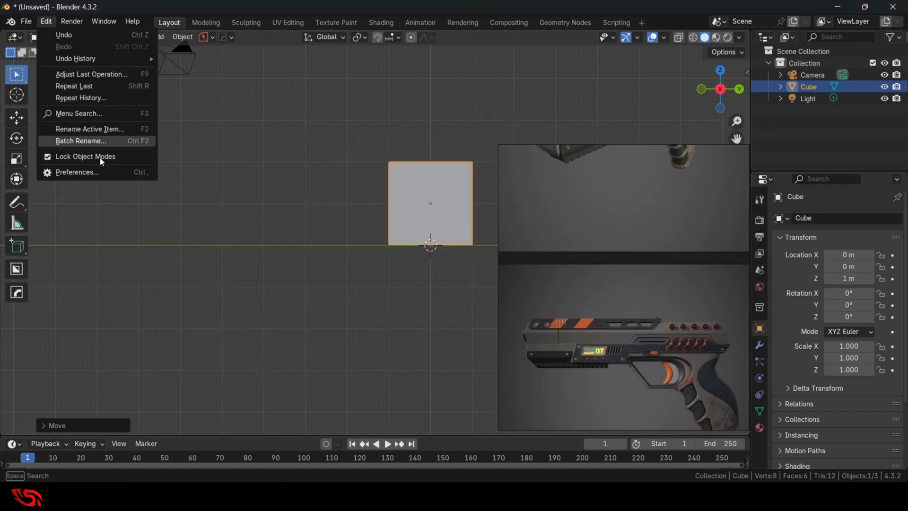
{"action": "left_click", "coordinate": [94, 172]}
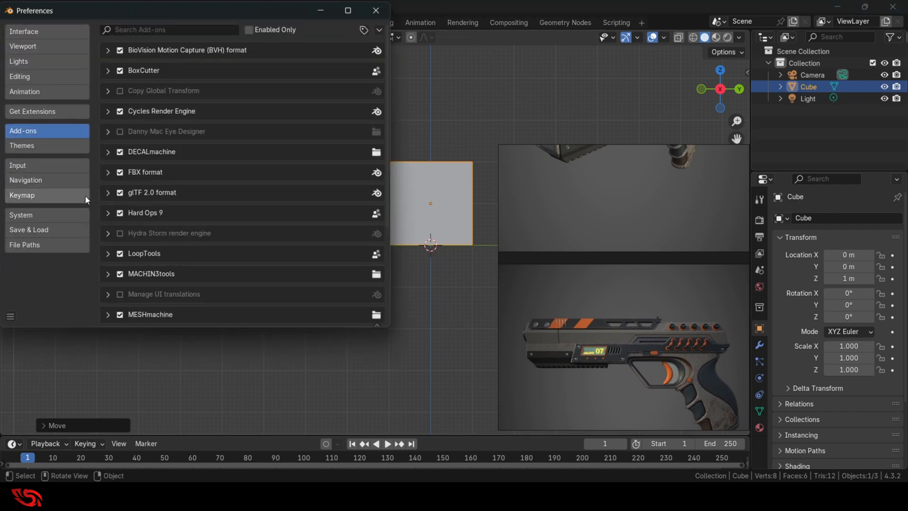
{"action": "left_click", "coordinate": [176, 30]}
{"action": "type", "text": "mach"}
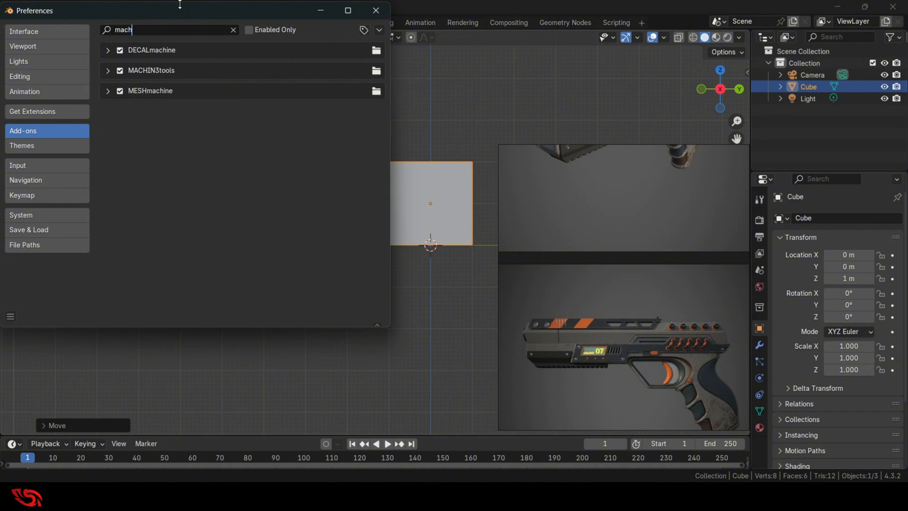
{"action": "key", "text": "Return"}
{"action": "left_click", "coordinate": [233, 32]}
{"action": "left_click", "coordinate": [375, 11]}
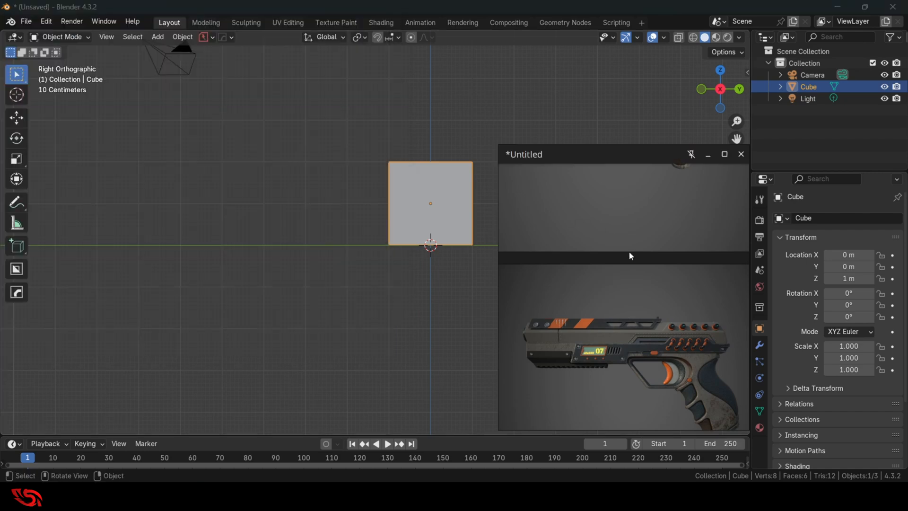
{"action": "left_click_drag", "start_coordinate": [629, 251], "coordinate": [162, 254]}
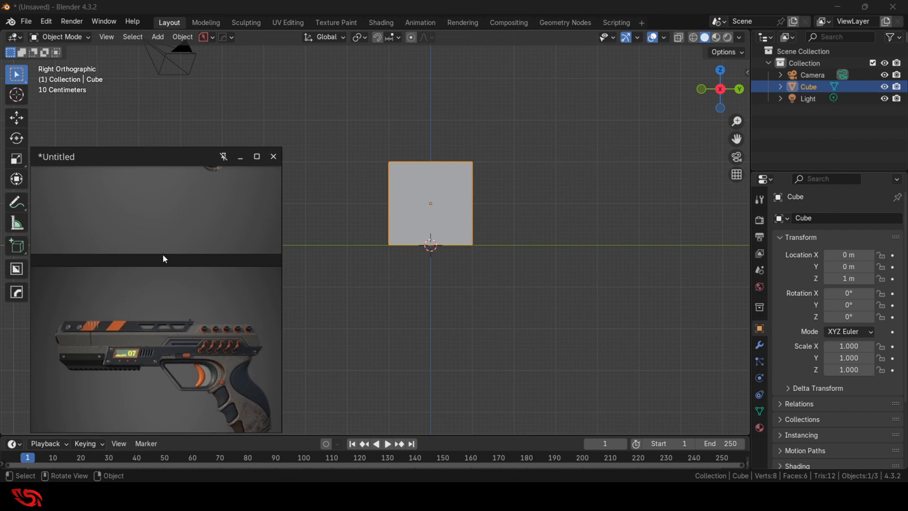
{"action": "middle_click_drag", "start_coordinate": [501, 265], "coordinate": [534, 260]}
{"action": "key", "text": "Tab"}
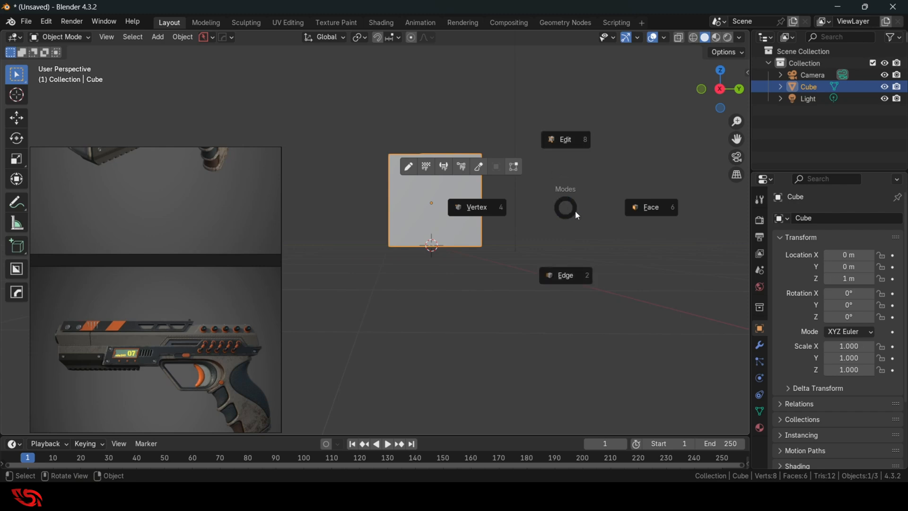
{"action": "left_click", "coordinate": [566, 208]}
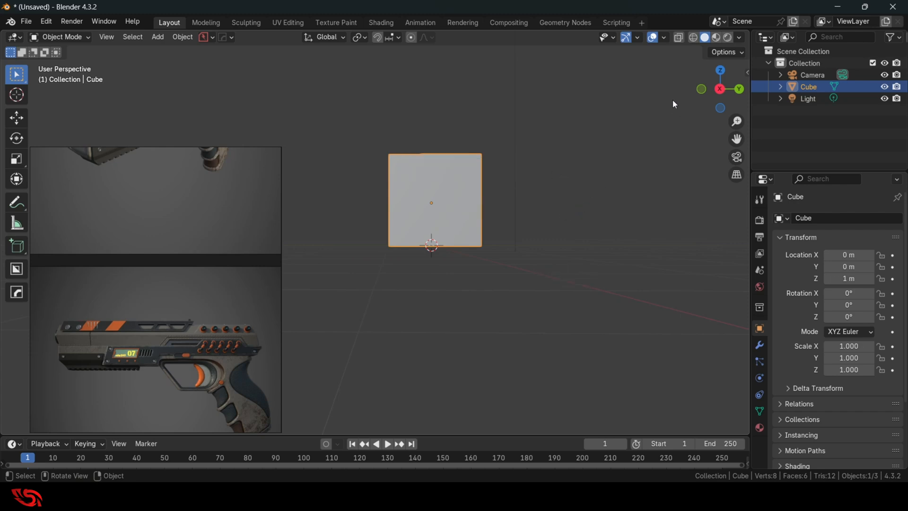
{"action": "left_click", "coordinate": [702, 90]}
{"action": "left_click", "coordinate": [739, 89]}
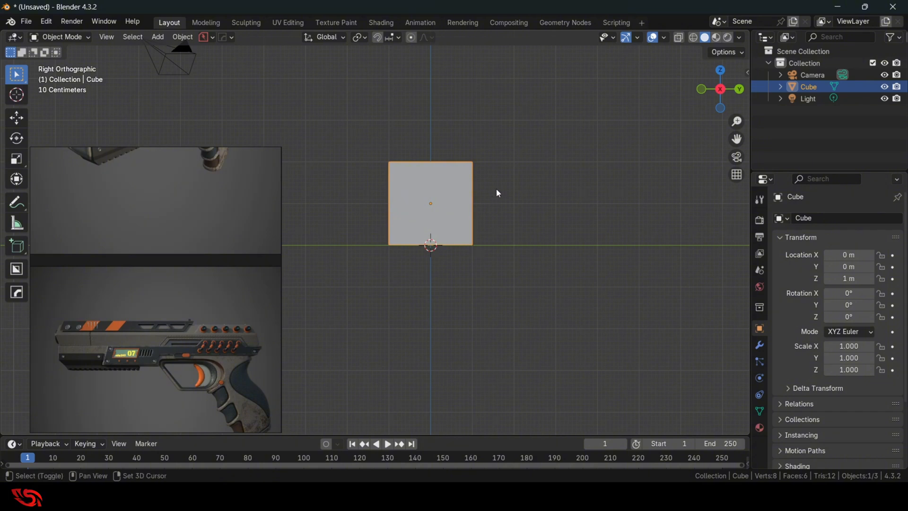
In Edit Mode, stretch the cube along Y into a long bar, finishing with an additional scaling of about 1.38
{"action": "key", "text": "ctrl+Tab"}
{"action": "left_click", "coordinate": [455, 164]}
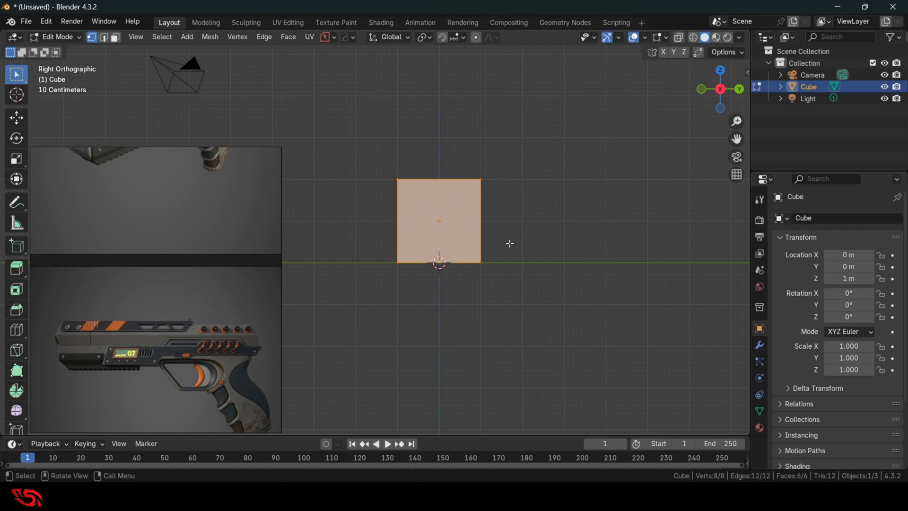
{"action": "key", "text": "s"}
{"action": "key", "text": "y"}
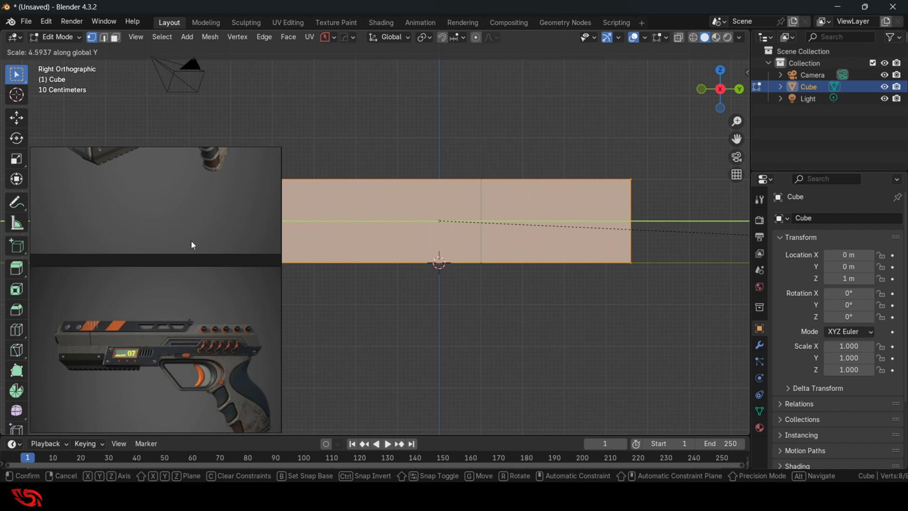
{"action": "left_click", "coordinate": [718, 234]}
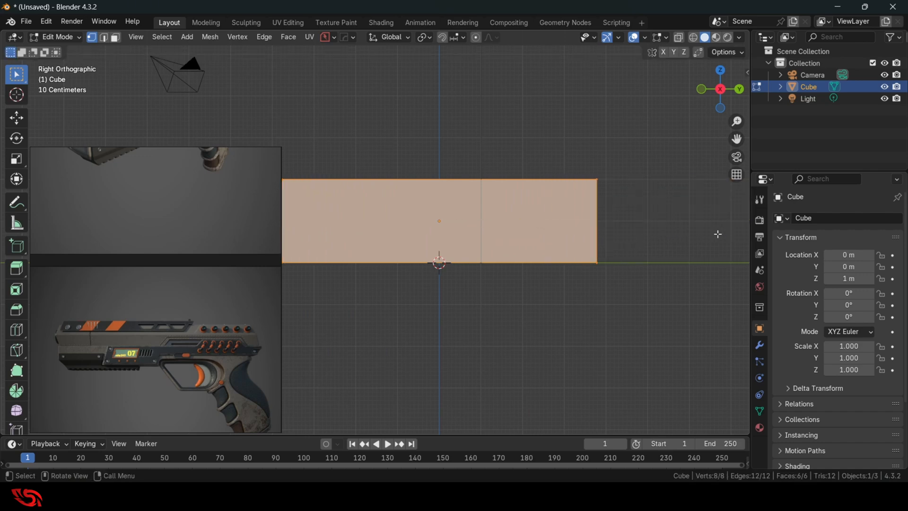
{"action": "scroll", "coordinate": [501, 176], "scroll_direction": "down", "scroll_amount": 3}
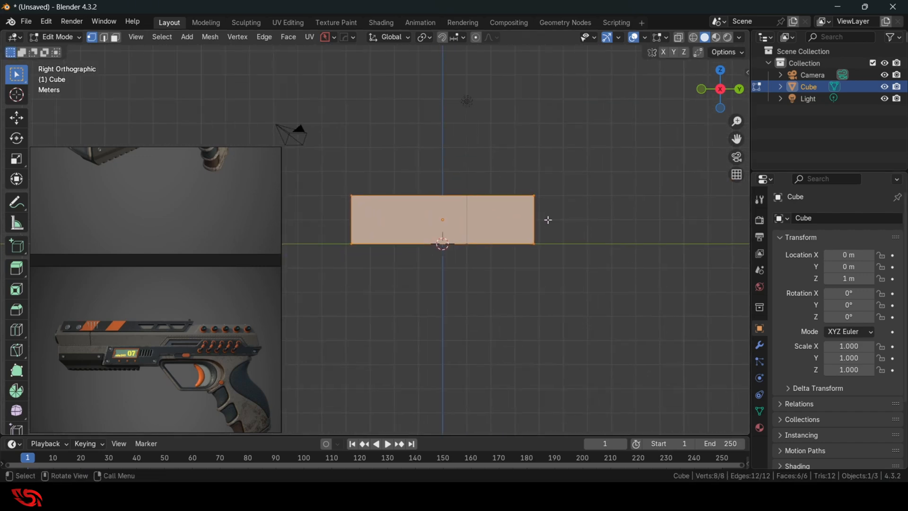
{"action": "key", "text": "s"}
{"action": "key", "text": "y"}
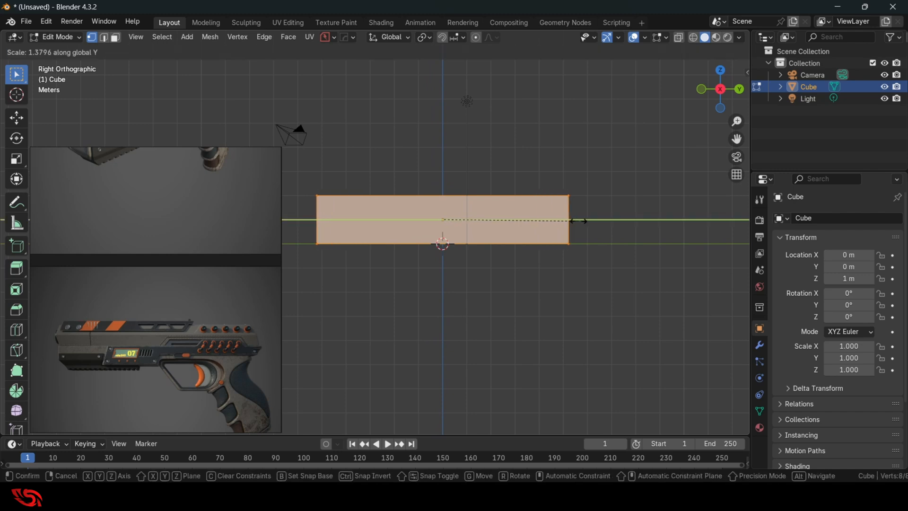
{"action": "left_click", "coordinate": [578, 220]}
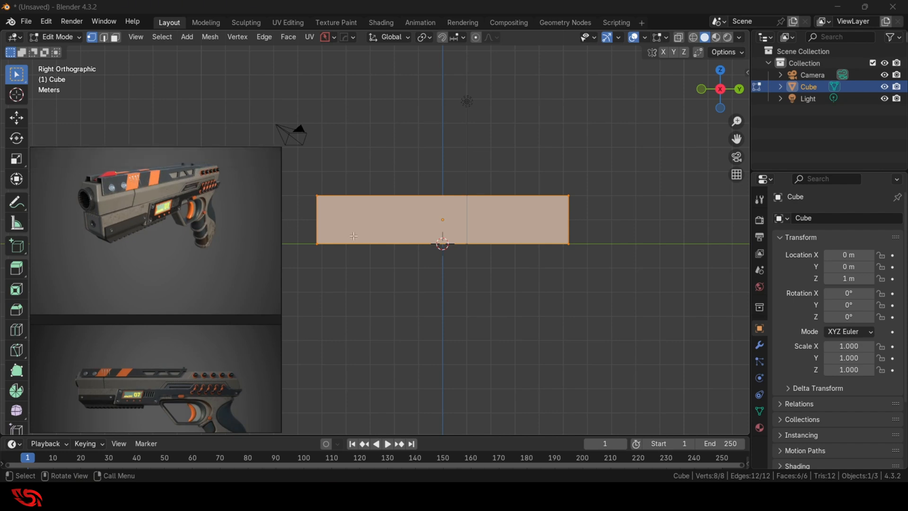
Add one centered horizontal loop cut running around the sides and ends of the bar
{"action": "middle_click_drag", "start_coordinate": [441, 223], "coordinate": [378, 232]}
{"action": "key", "text": "ctrl+r"}
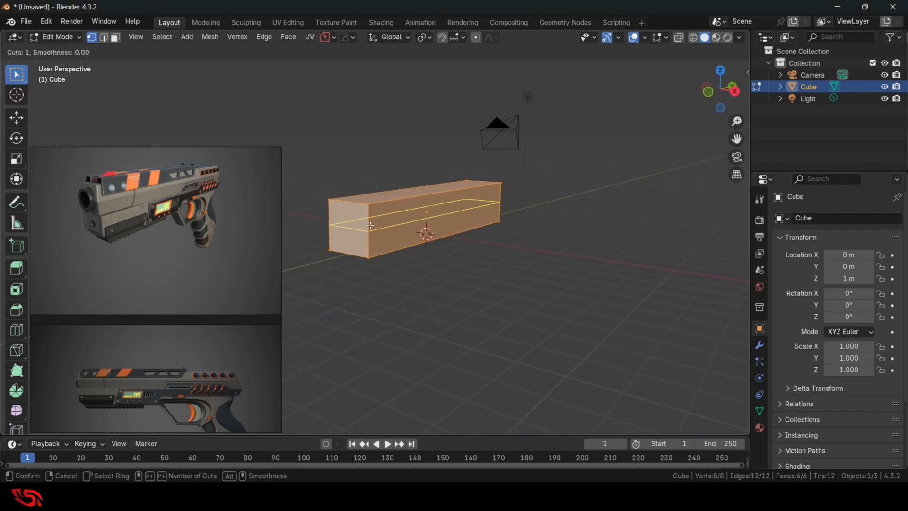
{"action": "left_click", "coordinate": [369, 226]}
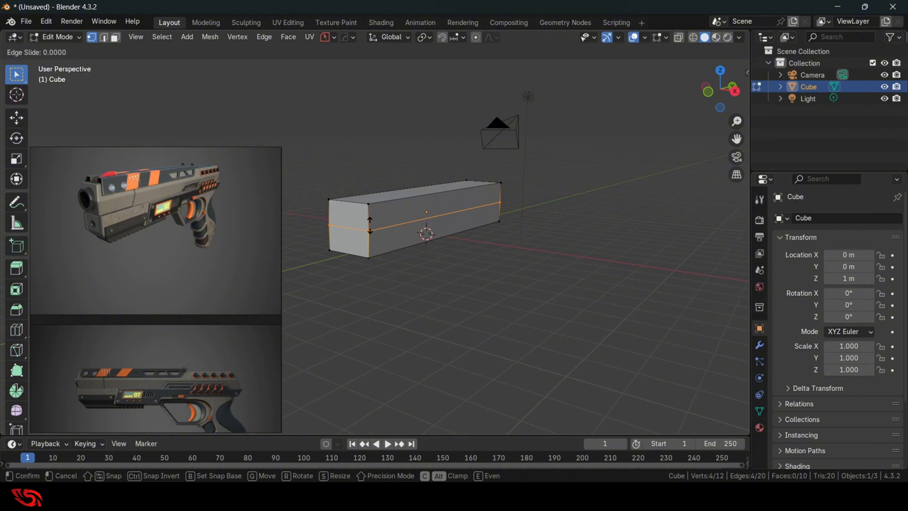
{"action": "right_click", "coordinate": [370, 226]}
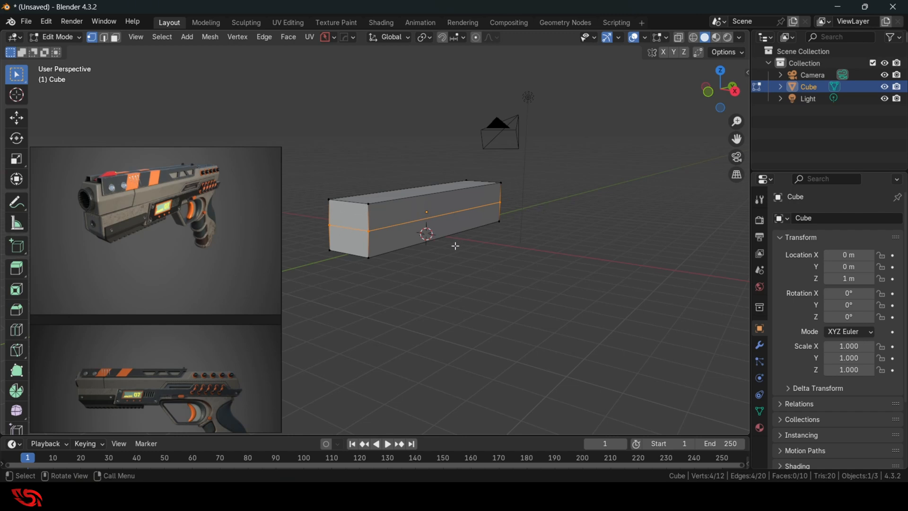
Switch to face selection and select the bar's long top face
{"action": "middle_click_drag", "start_coordinate": [462, 249], "coordinate": [476, 258]}
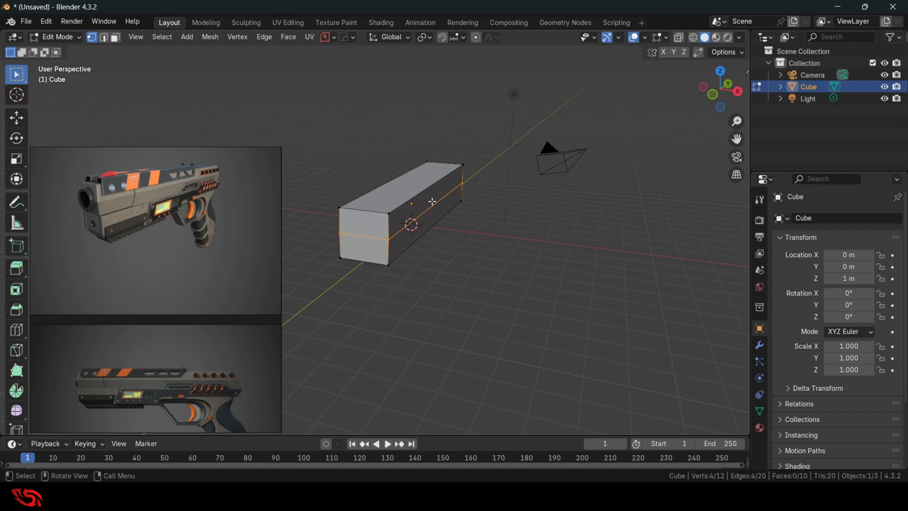
{"action": "key", "text": "3"}
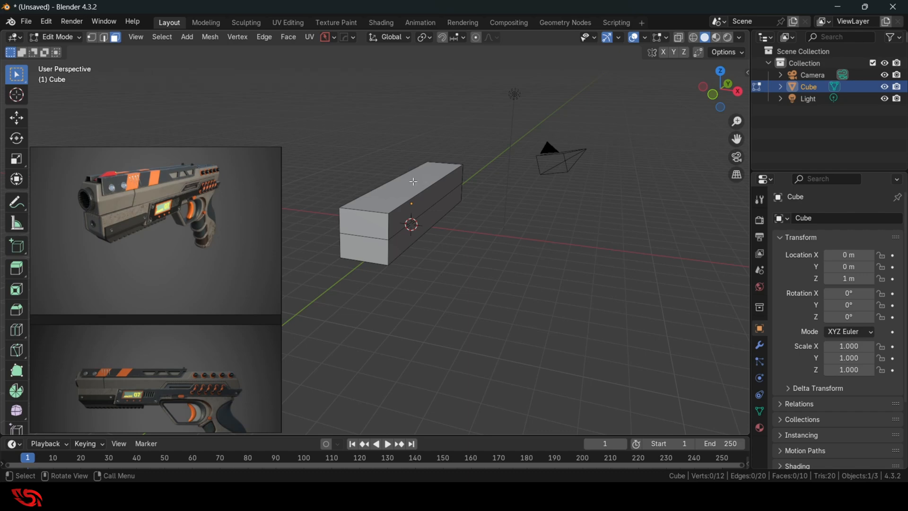
{"action": "left_click", "coordinate": [413, 182]}
{"action": "middle_click_drag", "start_coordinate": [491, 228], "coordinate": [525, 239]}
{"action": "key", "text": "s"}
{"action": "key", "text": "x"}
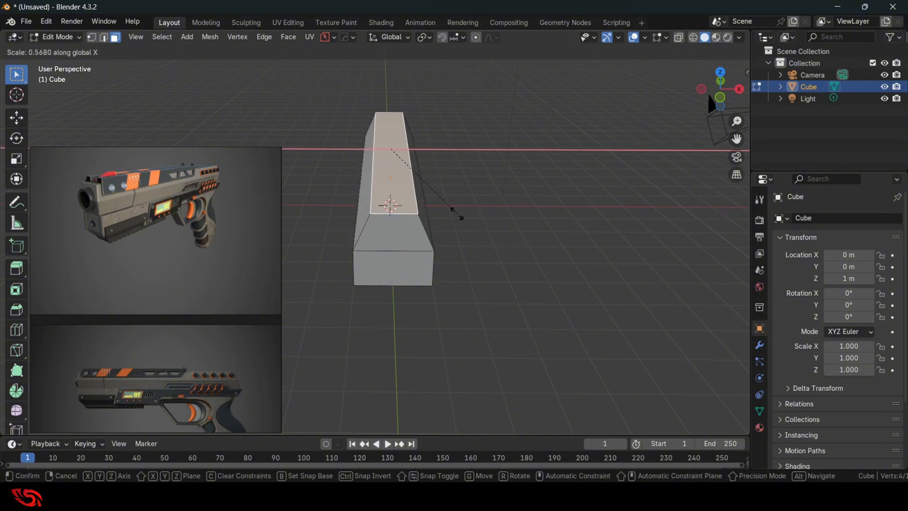
{"action": "key", "text": "Escape"}
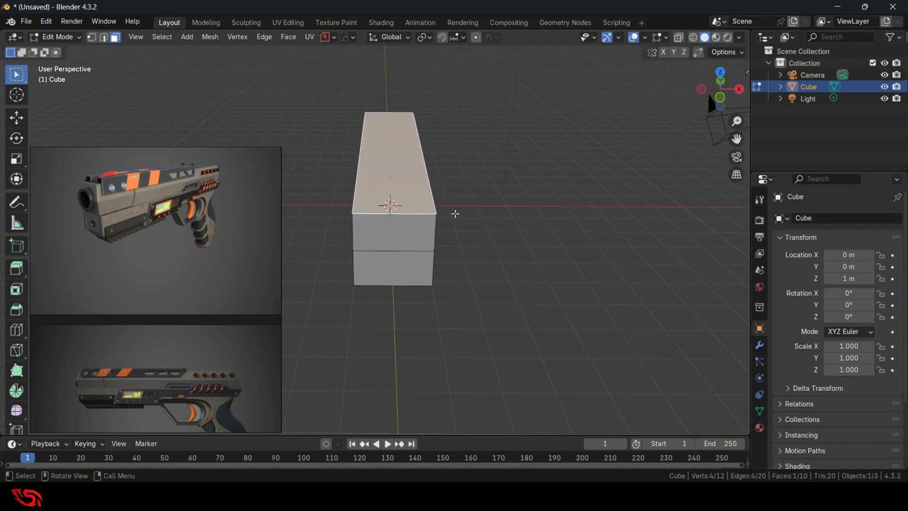
Add the bottom face to the selection and scale both faces to about 0.49 along X, giving the bar a hexagonal profile
{"action": "middle_click_drag", "start_coordinate": [472, 345], "coordinate": [457, 254]}
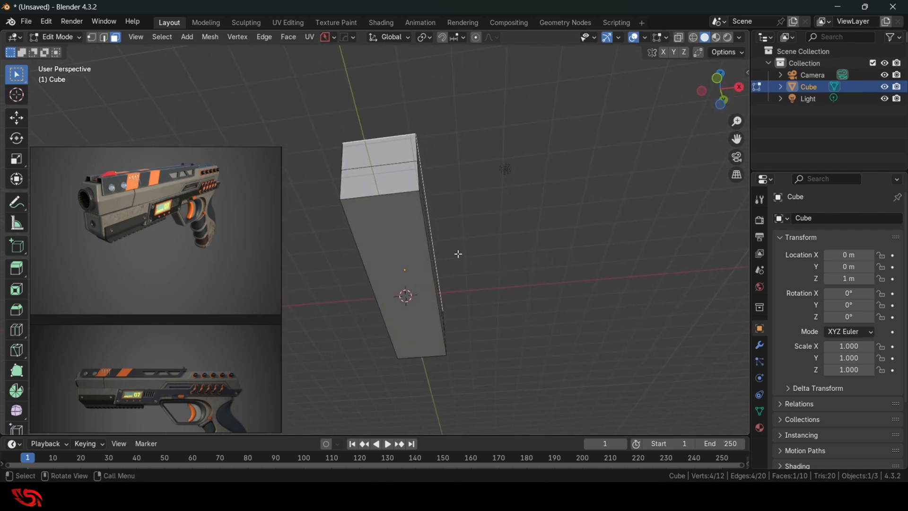
{"action": "left_click", "coordinate": [396, 235], "text": "shift"}
{"action": "middle_click_drag", "start_coordinate": [402, 236], "coordinate": [516, 255]}
{"action": "key", "text": "s"}
{"action": "key", "text": "x"}
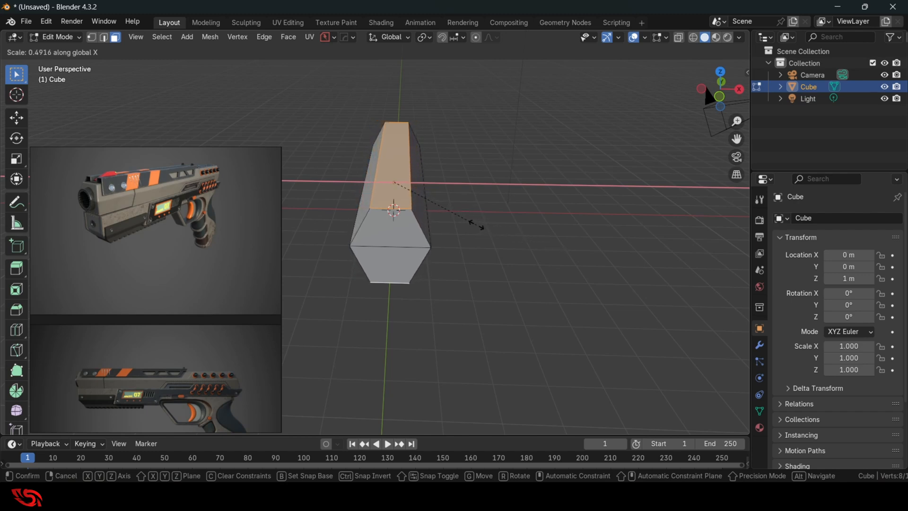
{"action": "left_click", "coordinate": [482, 228]}
Try to push the horizontal middle edges at both ends of the bar outward with Shrink/Fatten
{"action": "middle_click_drag", "start_coordinate": [509, 231], "coordinate": [474, 210]}
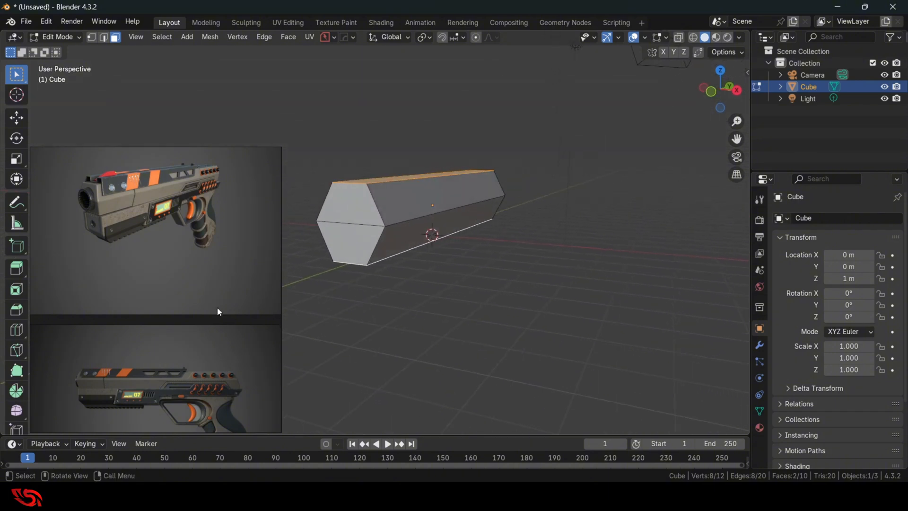
{"action": "scroll", "coordinate": [158, 386], "scroll_direction": "up", "scroll_amount": 1}
{"action": "middle_click_drag", "start_coordinate": [155, 387], "coordinate": [184, 345]}
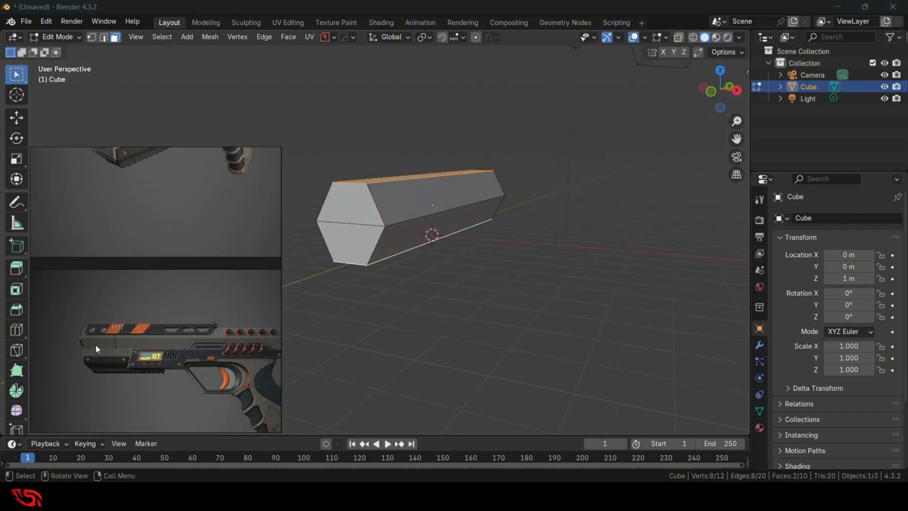
{"action": "scroll", "coordinate": [95, 345], "scroll_direction": "up", "scroll_amount": 3}
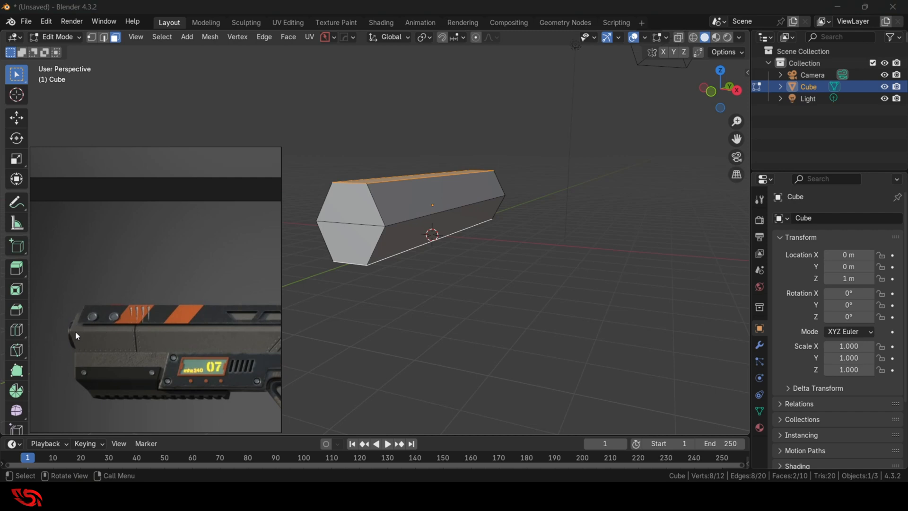
{"action": "mouse_move", "coordinate": [469, 312]}
{"action": "middle_mouse_down"}
{"action": "mouse_move", "coordinate": [491, 302]}
{"action": "mouse_move", "coordinate": [468, 296]}
{"action": "middle_mouse_up"}
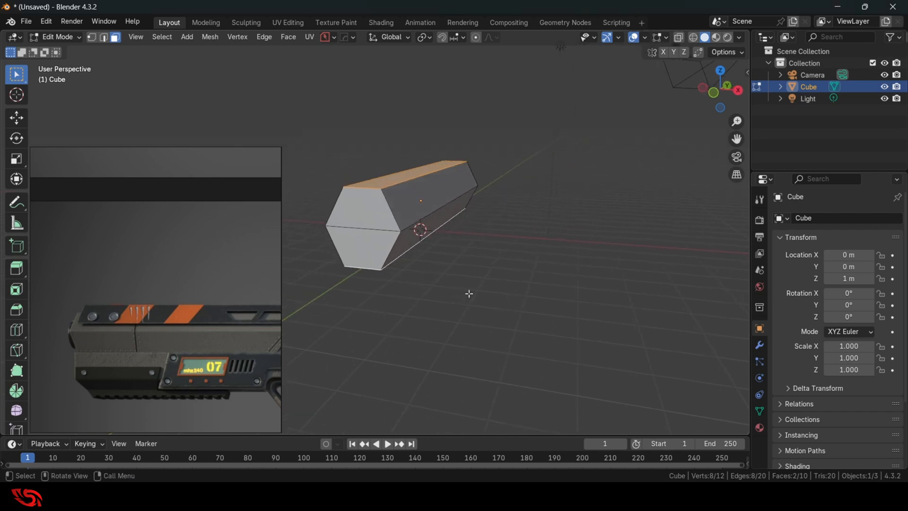
{"action": "left_click", "coordinate": [105, 38]}
{"action": "left_click", "coordinate": [362, 228]}
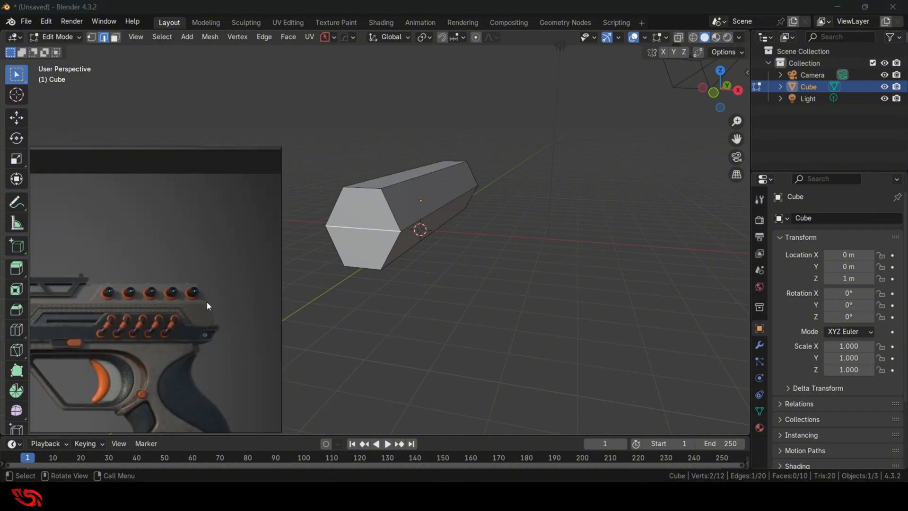
{"action": "middle_click_drag", "start_coordinate": [552, 259], "coordinate": [351, 264]}
{"action": "middle_click_drag", "start_coordinate": [542, 307], "coordinate": [539, 248], "text": "shift"}
{"action": "left_click", "coordinate": [448, 264], "text": "shift"}
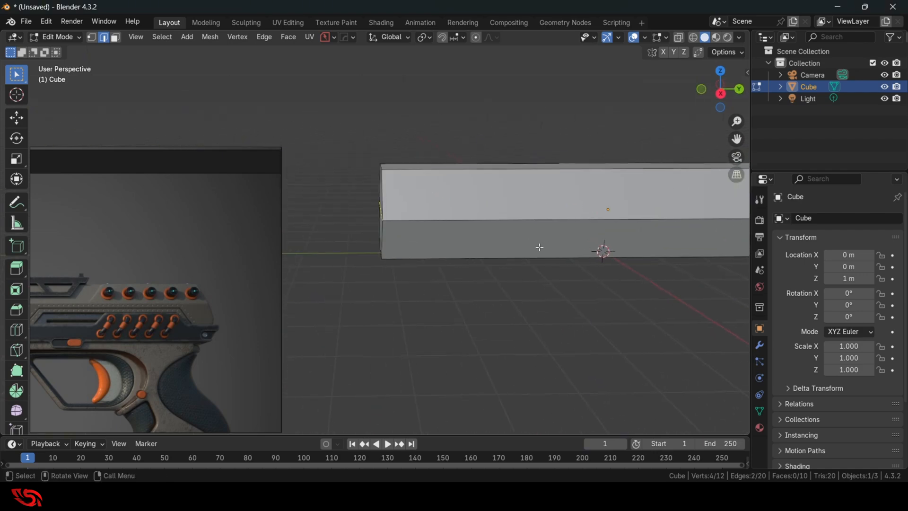
{"action": "middle_click_drag", "start_coordinate": [428, 252], "coordinate": [519, 274]}
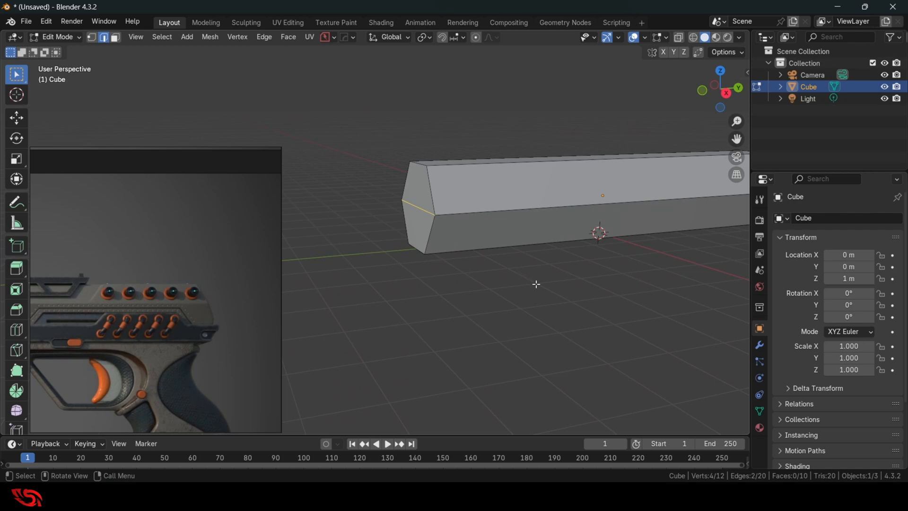
{"action": "key", "text": "alt+s"}
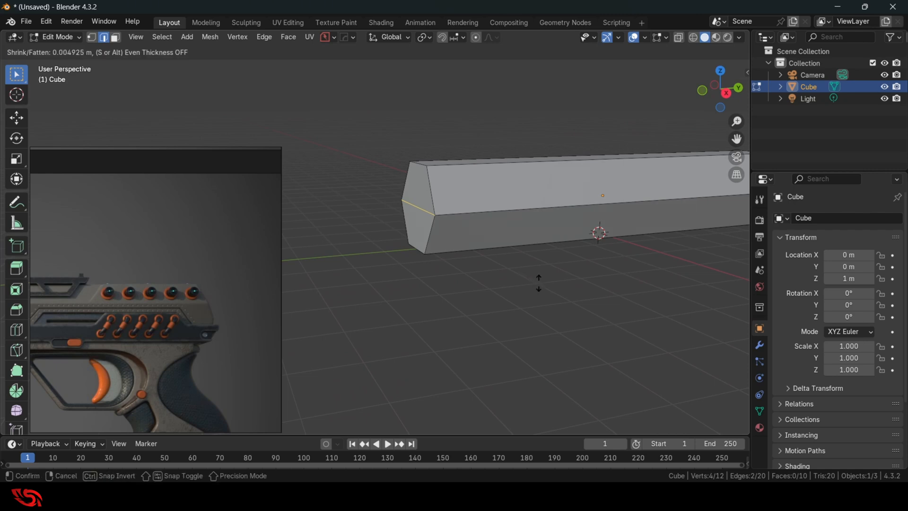
{"action": "left_click", "coordinate": [550, 260]}
Select only the middle edge of the bar's front end and pull it slightly outward along Y, adjusting the offset so the end becomes shallowly pointed
{"action": "scroll", "coordinate": [532, 292], "scroll_direction": "down", "scroll_amount": 2}
{"action": "middle_click_drag", "start_coordinate": [531, 292], "coordinate": [594, 296]}
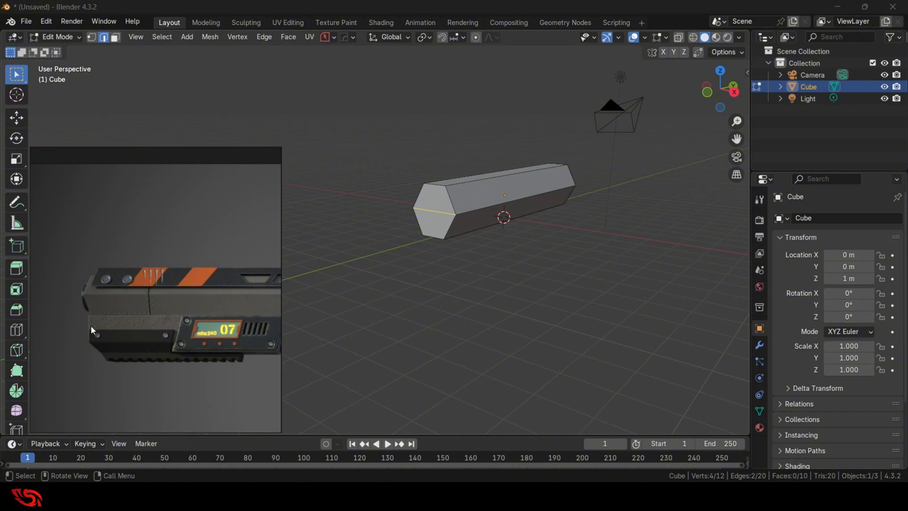
{"action": "middle_click_drag", "start_coordinate": [488, 276], "coordinate": [476, 263]}
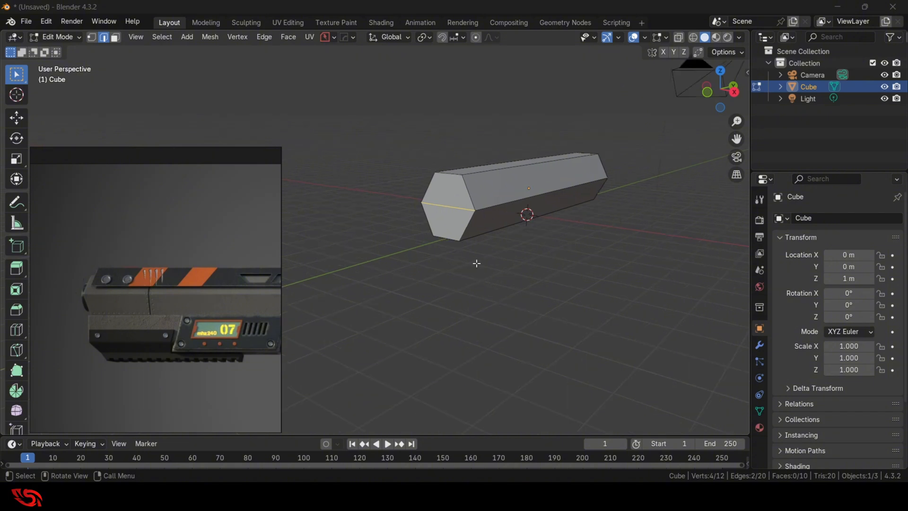
{"action": "left_click", "coordinate": [440, 205]}
{"action": "mouse_move", "coordinate": [528, 278]}
{"action": "middle_mouse_down"}
{"action": "mouse_move", "coordinate": [515, 277]}
{"action": "mouse_move", "coordinate": [530, 280]}
{"action": "middle_mouse_up"}
{"action": "key", "text": "g"}
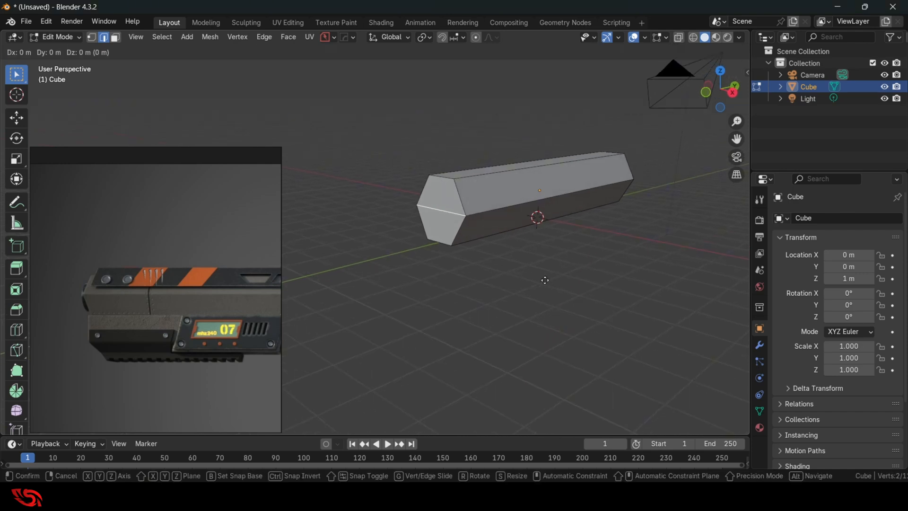
{"action": "key", "text": "y"}
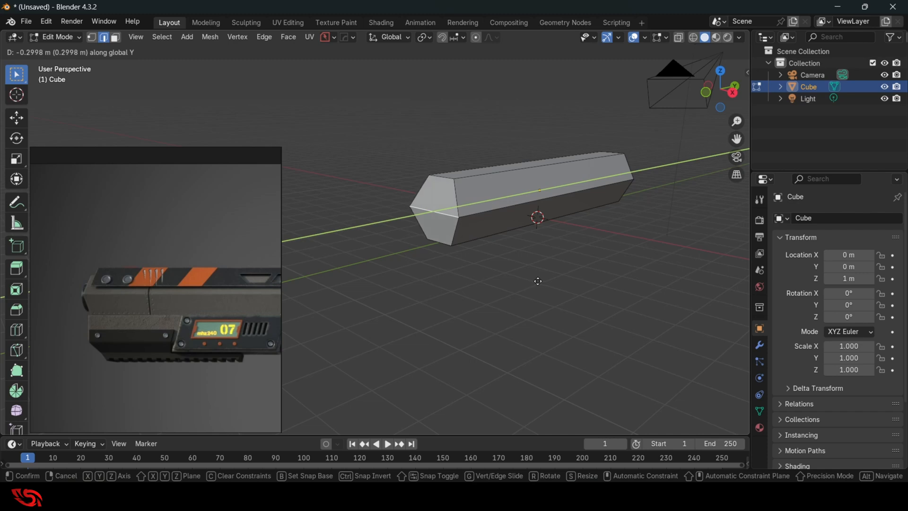
{"action": "left_click", "coordinate": [598, 286]}
{"action": "middle_click_drag", "start_coordinate": [598, 286], "coordinate": [530, 269]}
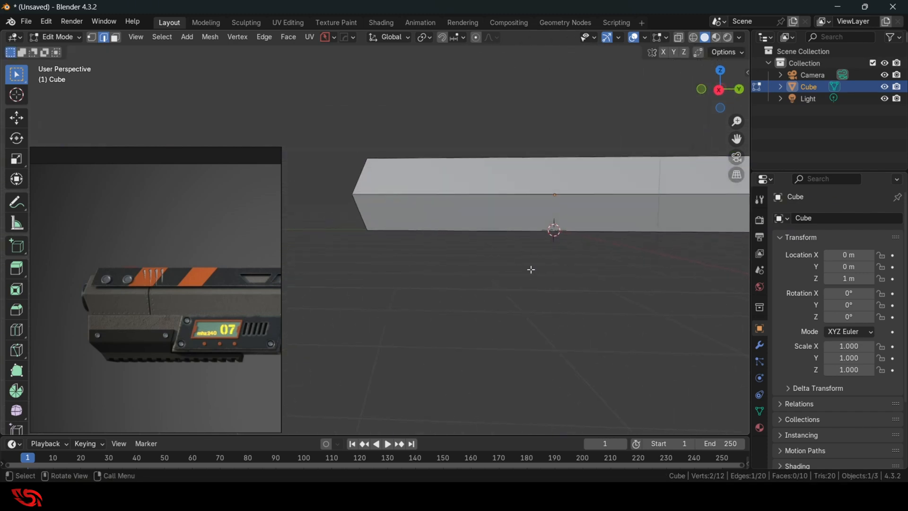
{"action": "key", "text": "g"}
{"action": "key", "text": "y"}
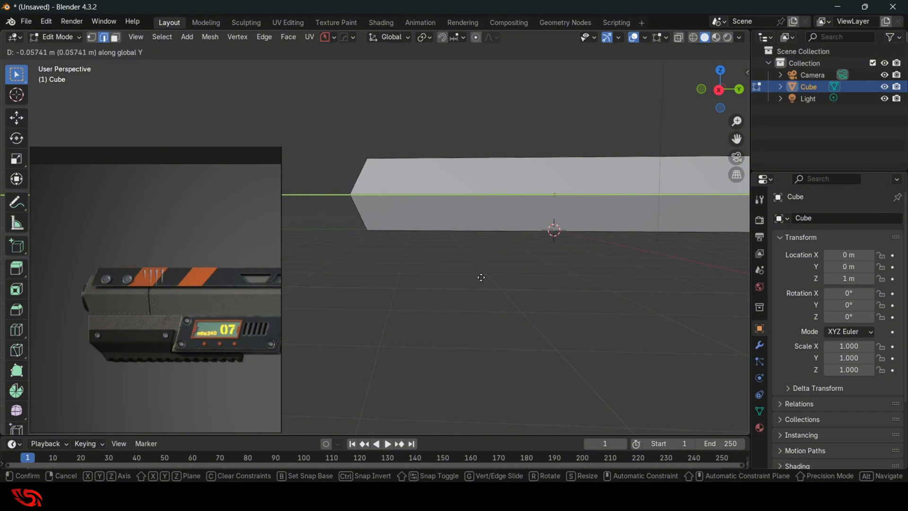
{"action": "left_click", "coordinate": [527, 281]}
Activate face selection, and reposition and shorten the reference board so it shows the pistol's rear half
{"action": "middle_click_drag", "start_coordinate": [601, 299], "coordinate": [506, 297], "text": "shift"}
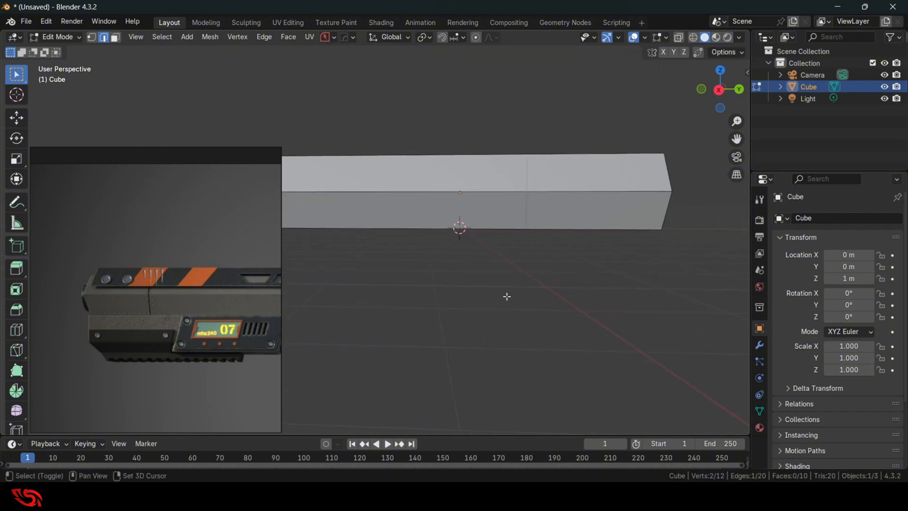
{"action": "middle_click_drag", "start_coordinate": [231, 287], "coordinate": [101, 278]}
{"action": "middle_click_drag", "start_coordinate": [272, 278], "coordinate": [115, 272]}
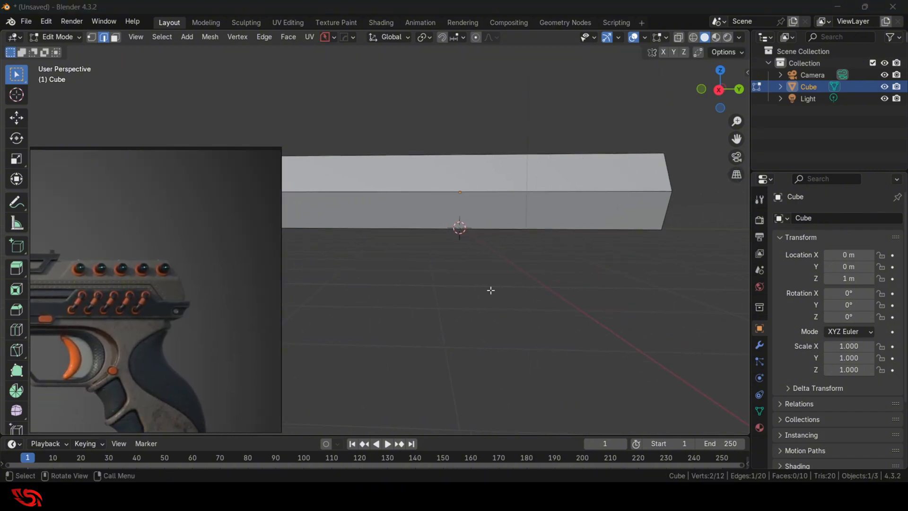
{"action": "middle_click_drag", "start_coordinate": [601, 270], "coordinate": [440, 261], "text": "shift"}
{"action": "key", "text": "3"}
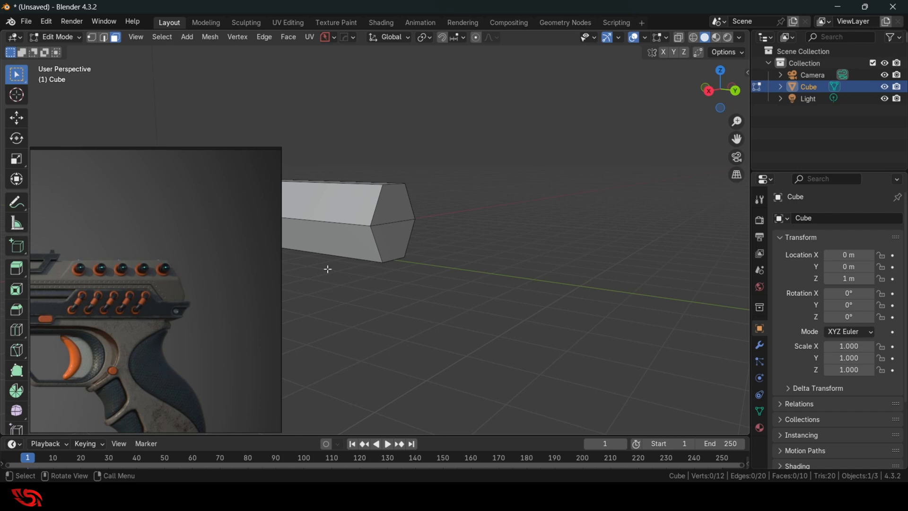
{"action": "scroll", "coordinate": [21, 350], "scroll_direction": "down", "scroll_amount": 5}
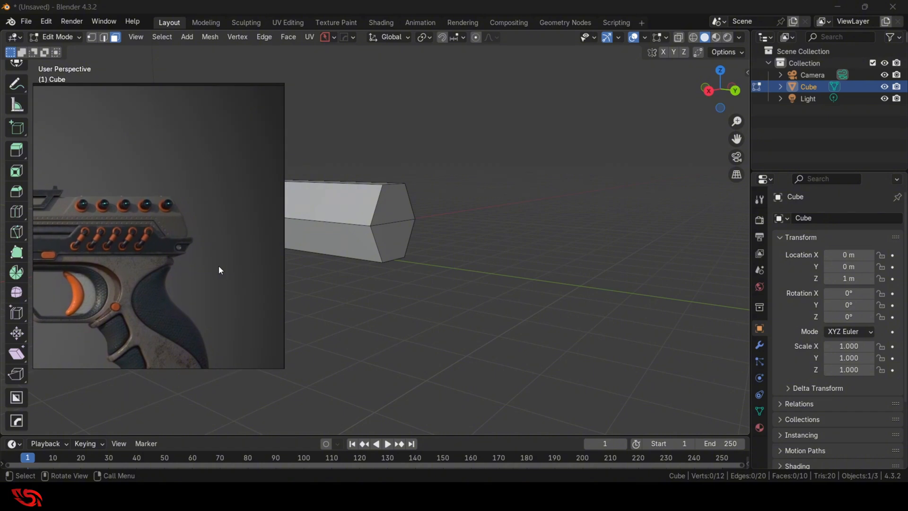
{"action": "left_click_drag", "start_coordinate": [174, 369], "coordinate": [168, 330]}
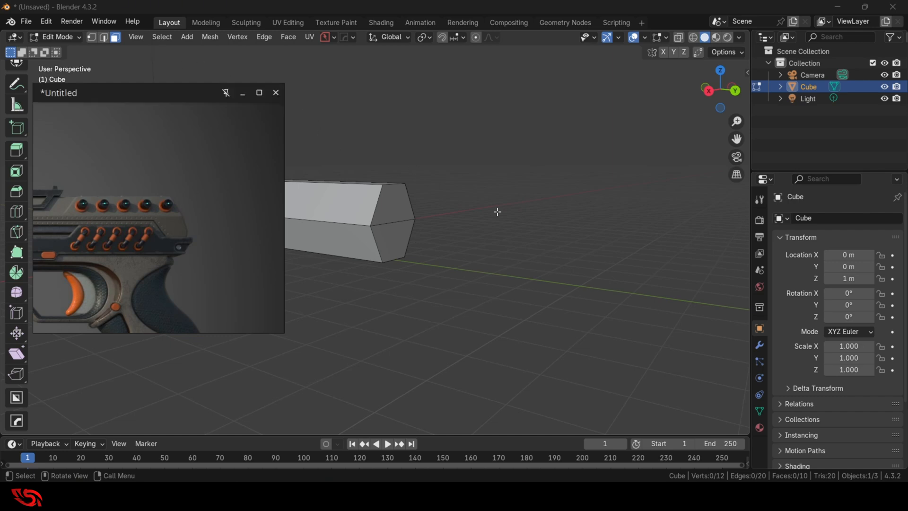
Select both faces of the bar's rear end and shear them along Y so the end slopes inward toward the top, then return to box selection
{"action": "left_click", "coordinate": [395, 210]}
{"action": "left_click", "coordinate": [399, 240], "text": "shift"}
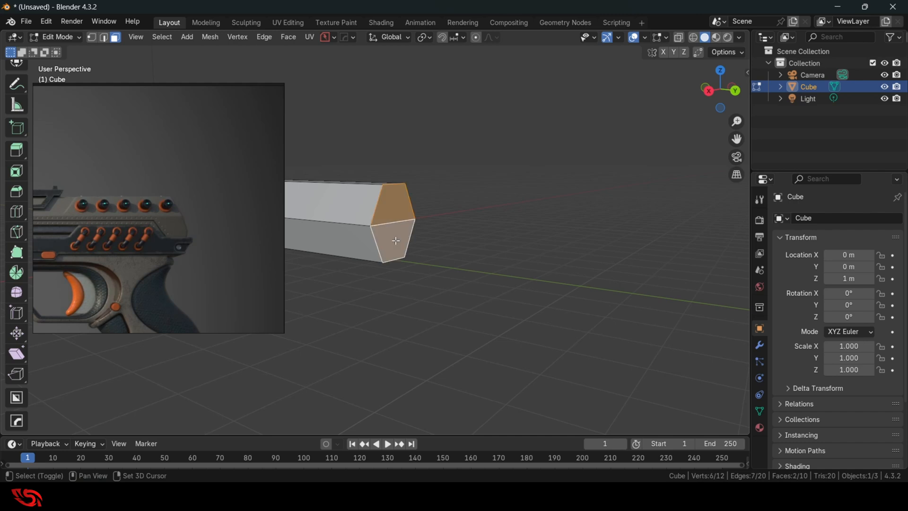
{"action": "left_click", "coordinate": [18, 355]}
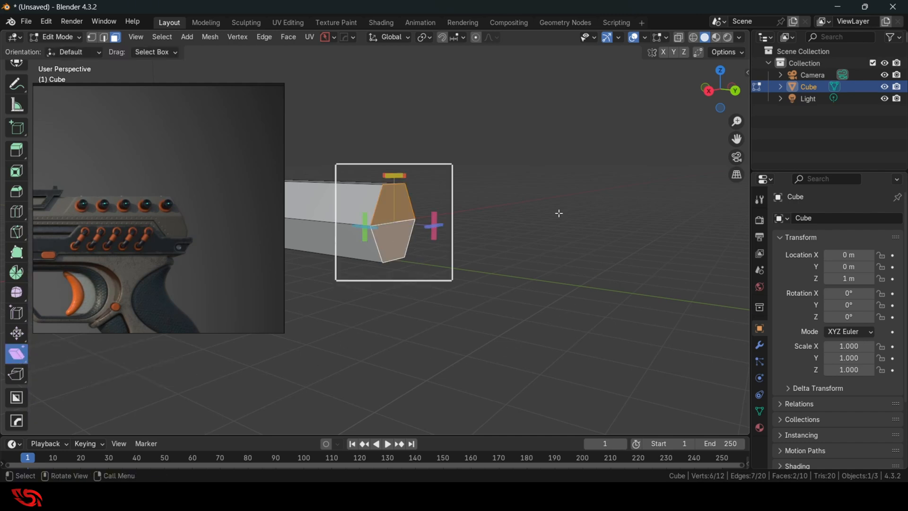
{"action": "middle_click_drag", "start_coordinate": [559, 213], "coordinate": [603, 210]}
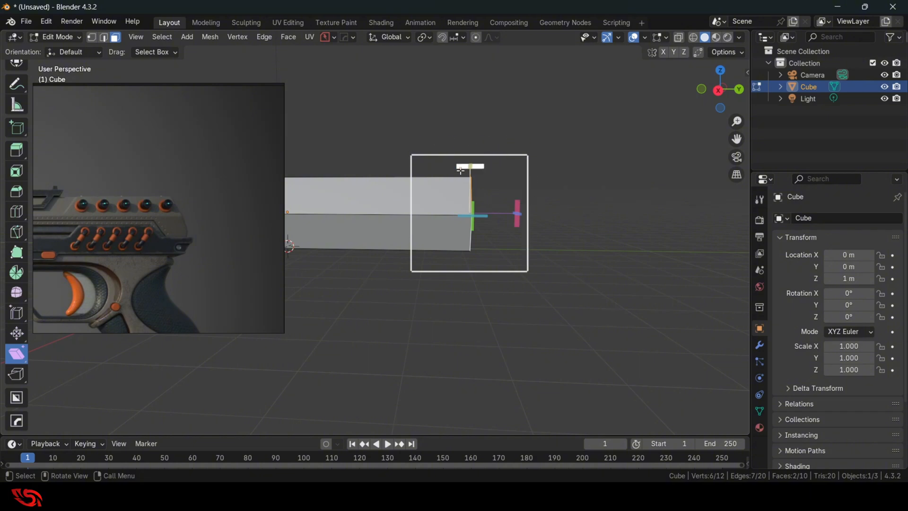
{"action": "left_click_drag", "start_coordinate": [460, 166], "coordinate": [309, 179]}
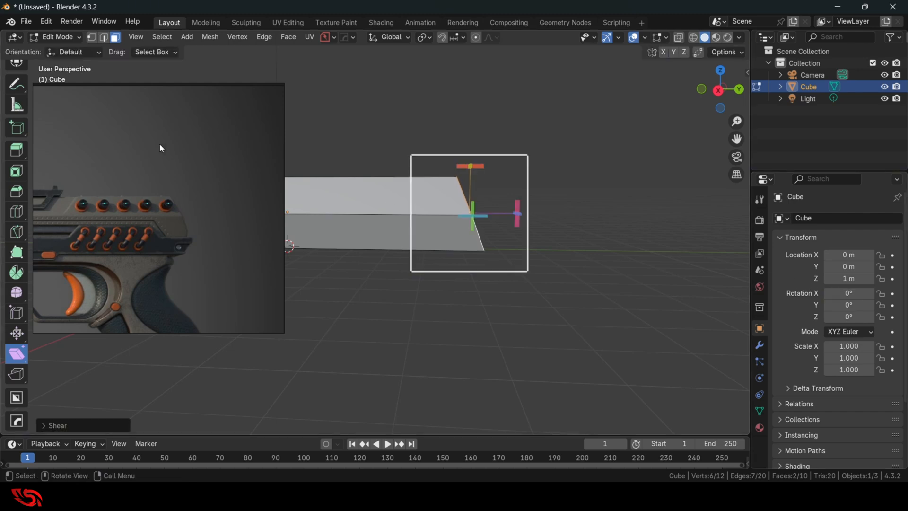
{"action": "scroll", "coordinate": [21, 137], "scroll_direction": "up", "scroll_amount": 2}
{"action": "scroll", "coordinate": [22, 130], "scroll_direction": "up", "scroll_amount": 3}
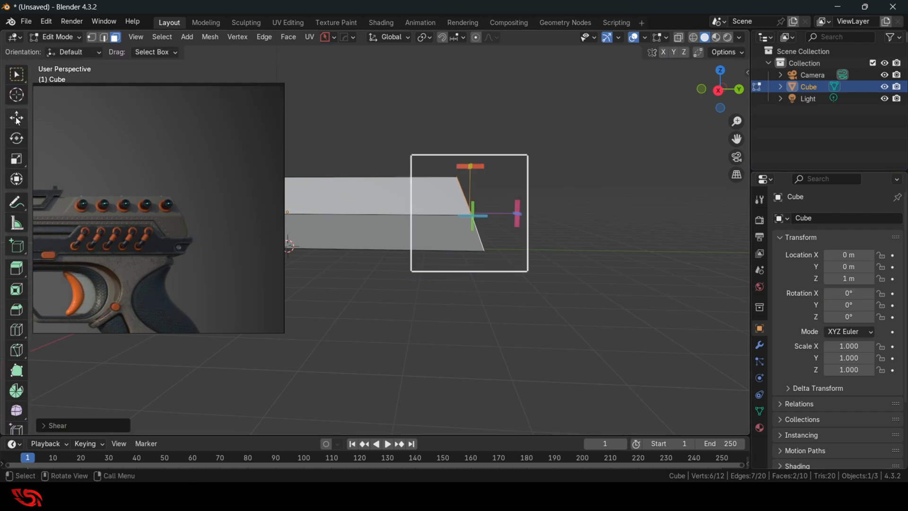
{"action": "left_click", "coordinate": [16, 75]}
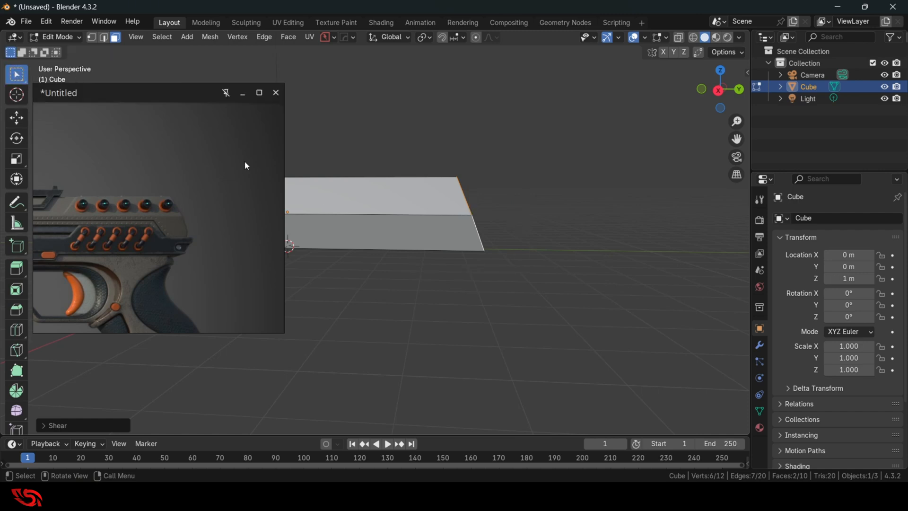
Select only the middle edge of the rear end and move it outward along Y by about 0.28 m
{"action": "middle_click_drag", "start_coordinate": [562, 244], "coordinate": [530, 251]}
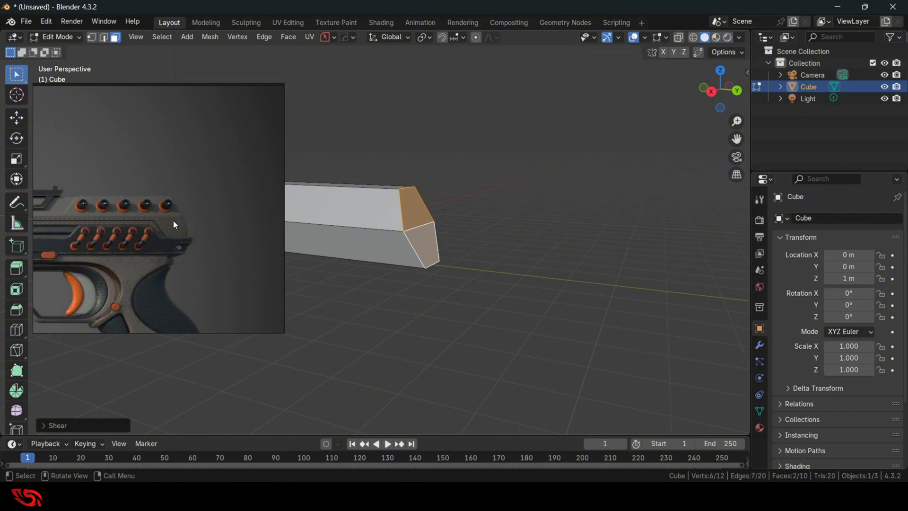
{"action": "key", "text": "2"}
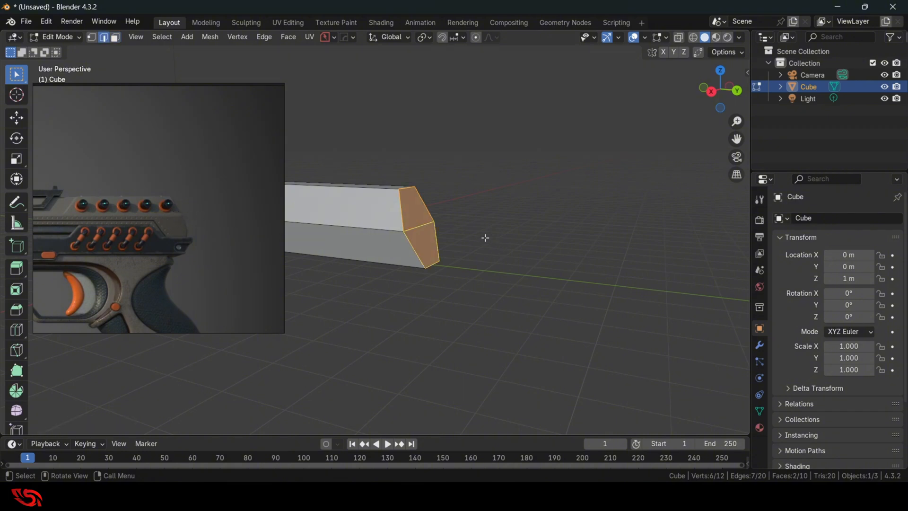
{"action": "left_click", "coordinate": [418, 226]}
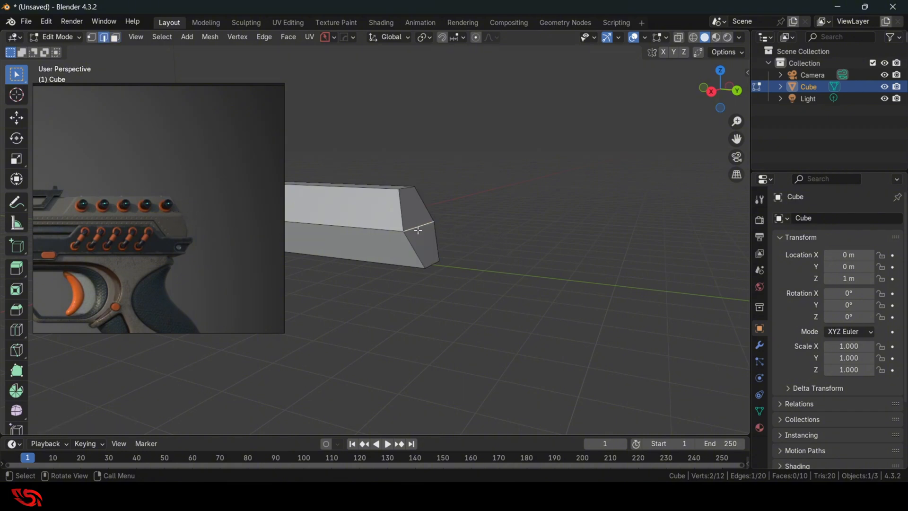
{"action": "middle_click_drag", "start_coordinate": [472, 214], "coordinate": [497, 215]}
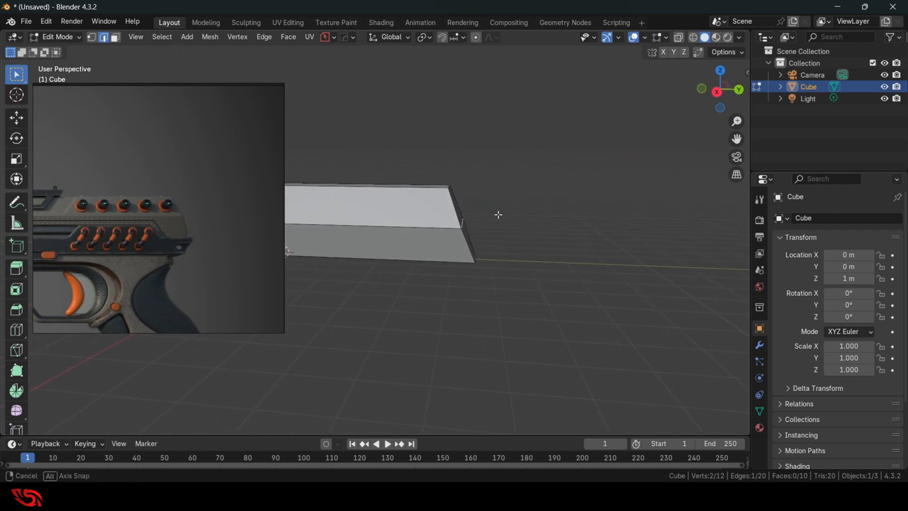
{"action": "key", "text": "g"}
{"action": "key", "text": "y"}
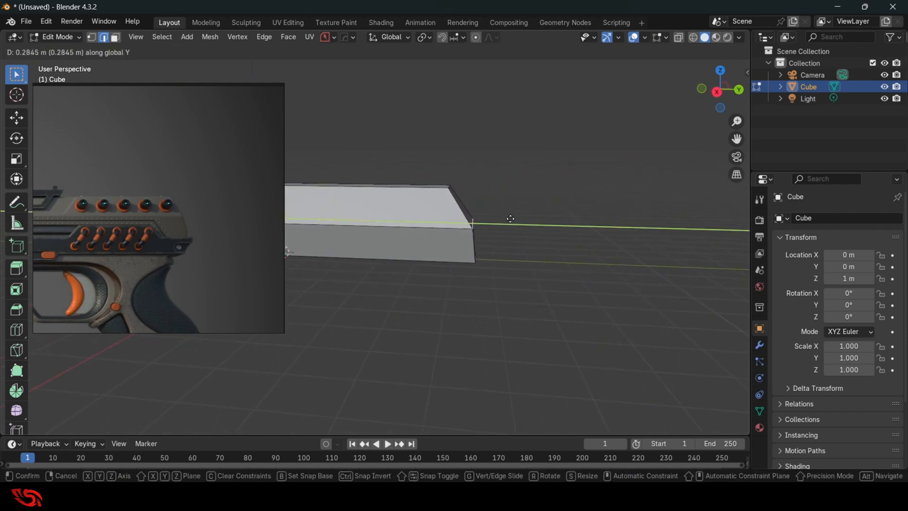
{"action": "left_click", "coordinate": [511, 218]}
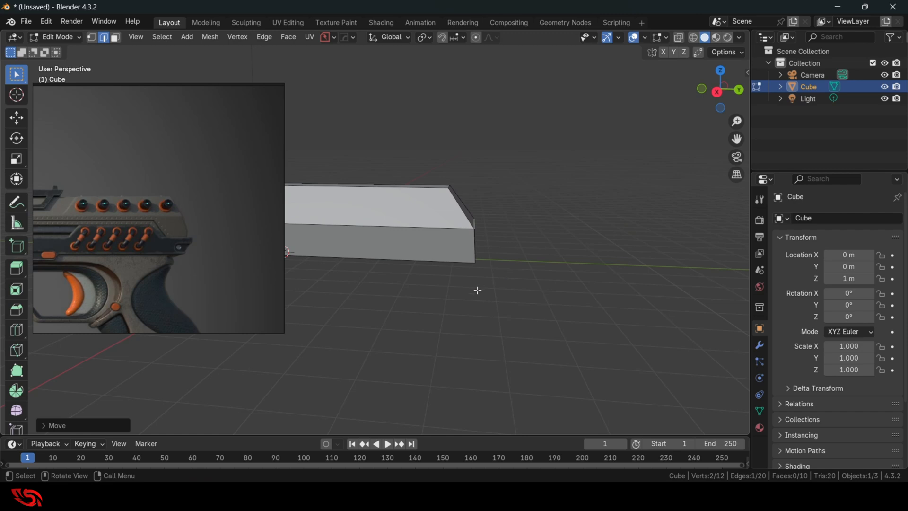
Pull the rear end's middle edge back inward along Y by about 0.10 m to match the reference
{"action": "mouse_move", "coordinate": [477, 291]}
{"action": "middle_mouse_down"}
{"action": "mouse_move", "coordinate": [478, 274]}
{"action": "mouse_move", "coordinate": [470, 284]}
{"action": "middle_mouse_up"}
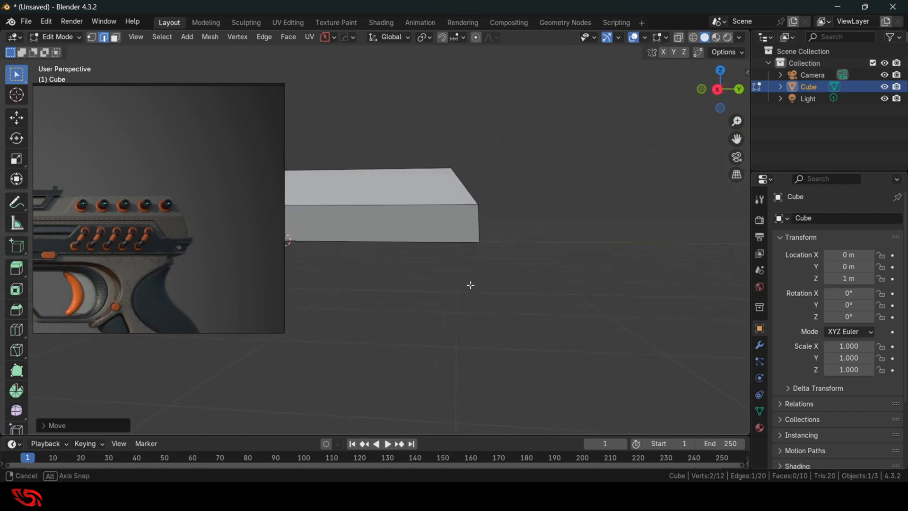
{"action": "key", "text": "g"}
{"action": "key", "text": "y"}
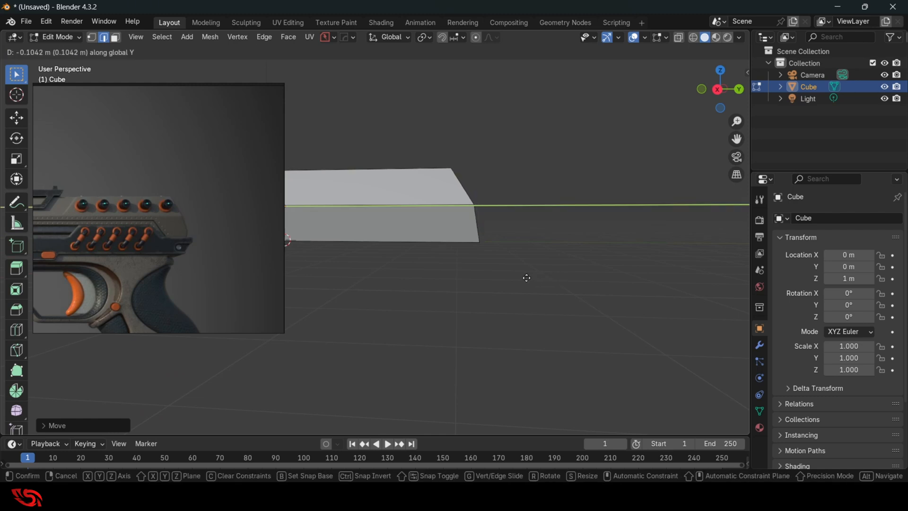
{"action": "left_click", "coordinate": [526, 277]}
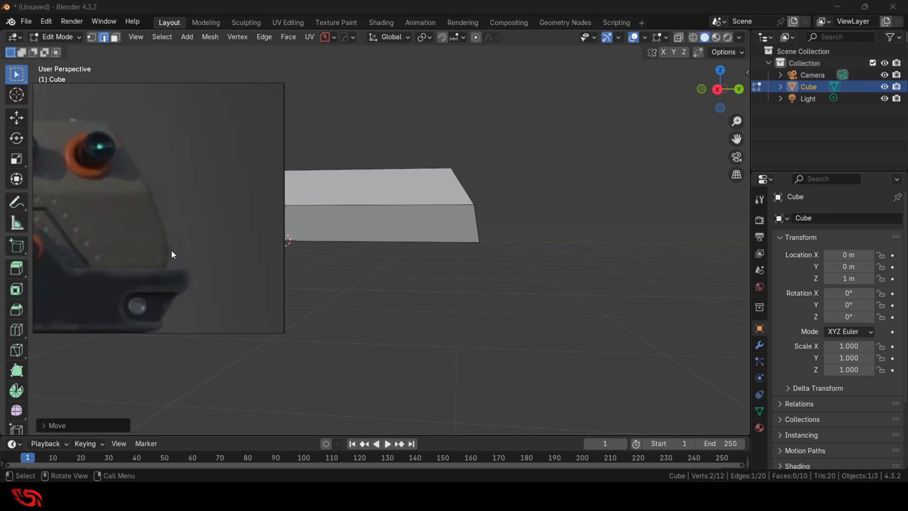
Bevel the bottom edge of the bar's rear end with one segment and an offset of about 0.354 m, judging it from the right view
{"action": "middle_click_drag", "start_coordinate": [572, 289], "coordinate": [510, 276]}
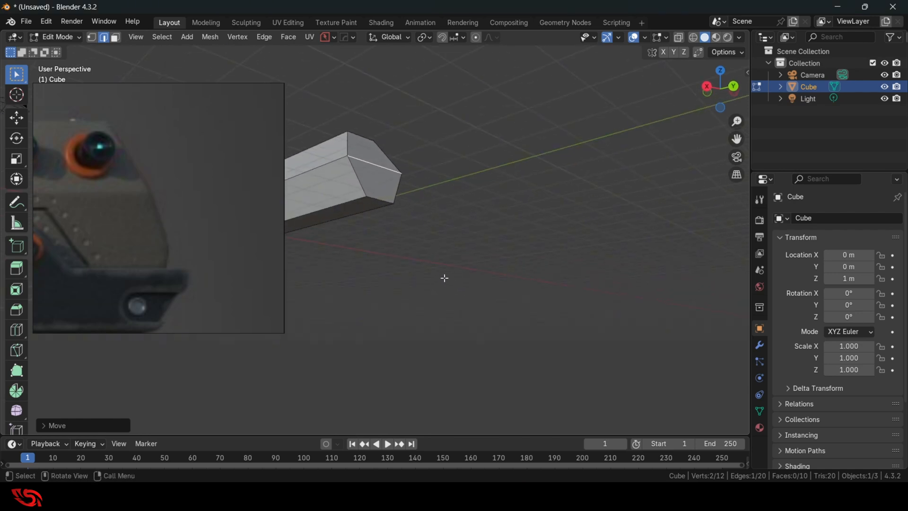
{"action": "middle_click_drag", "start_coordinate": [487, 243], "coordinate": [511, 251], "text": "shift"}
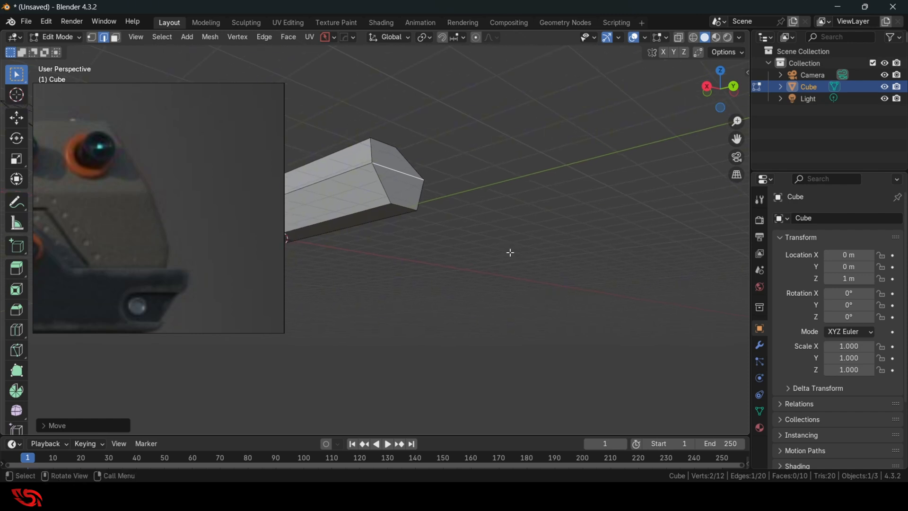
{"action": "left_click", "coordinate": [404, 207]}
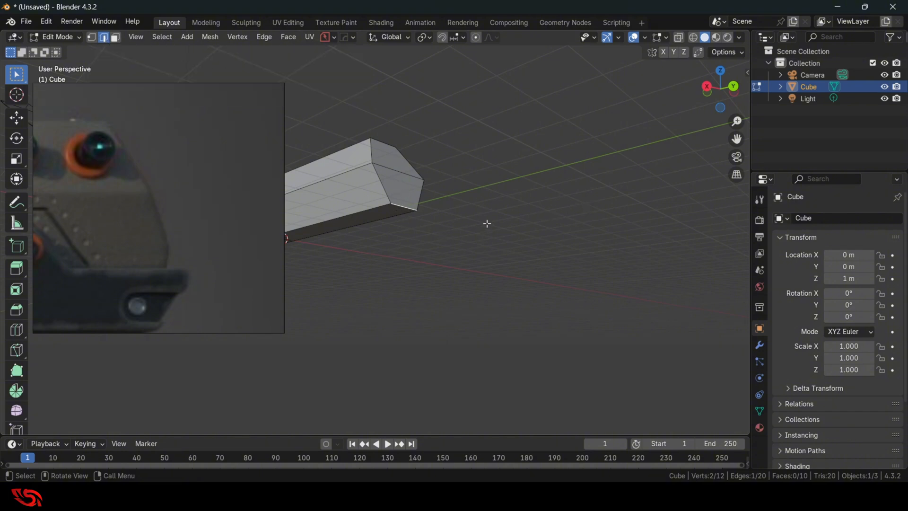
{"action": "middle_click_drag", "start_coordinate": [486, 222], "coordinate": [492, 223]}
{"action": "key", "text": "ctrl+b"}
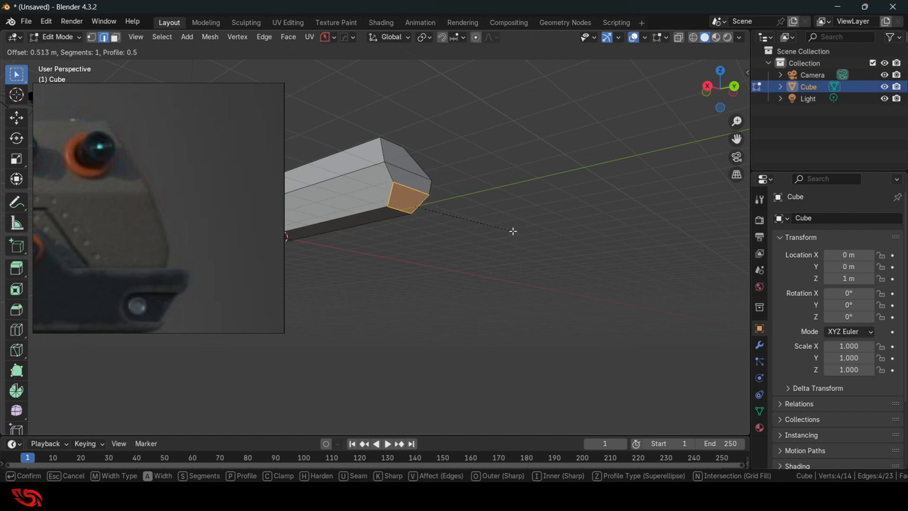
{"action": "key", "text": "Escape"}
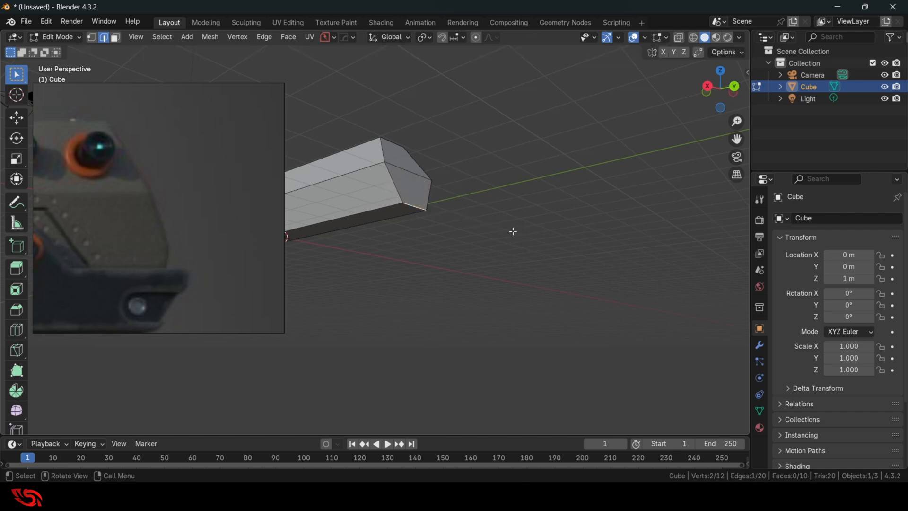
{"action": "middle_click_drag", "start_coordinate": [513, 229], "coordinate": [564, 219]}
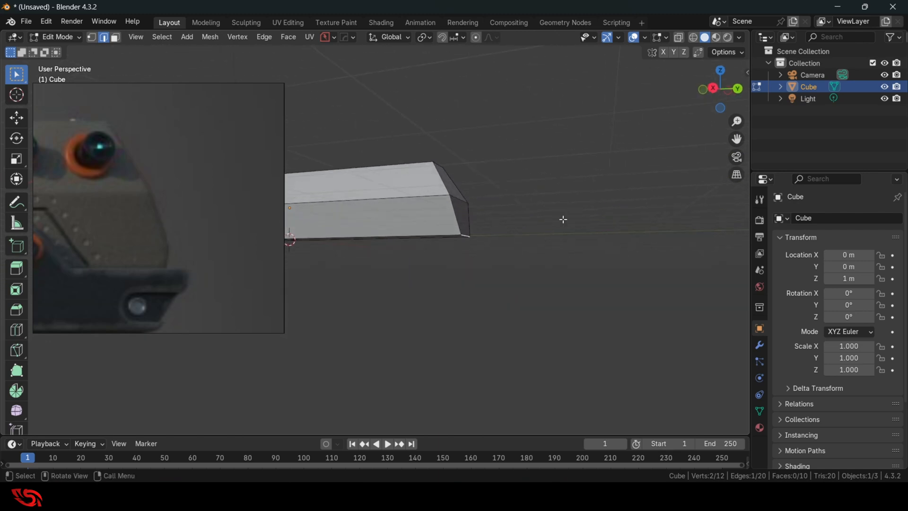
{"action": "left_click", "coordinate": [713, 89]}
{"action": "scroll", "coordinate": [555, 236], "scroll_direction": "up", "scroll_amount": 4}
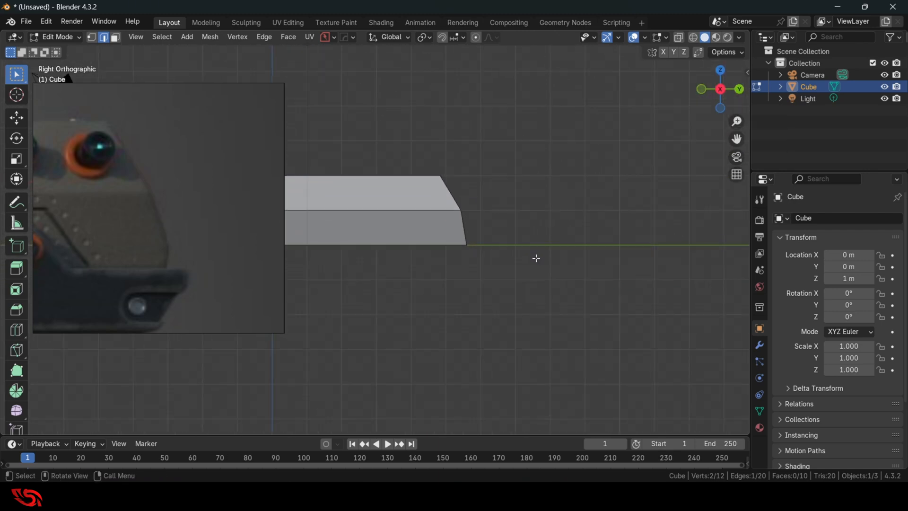
{"action": "middle_click_drag", "start_coordinate": [569, 240], "coordinate": [555, 228], "text": "shift"}
{"action": "scroll", "coordinate": [563, 243], "scroll_direction": "up", "scroll_amount": 1}
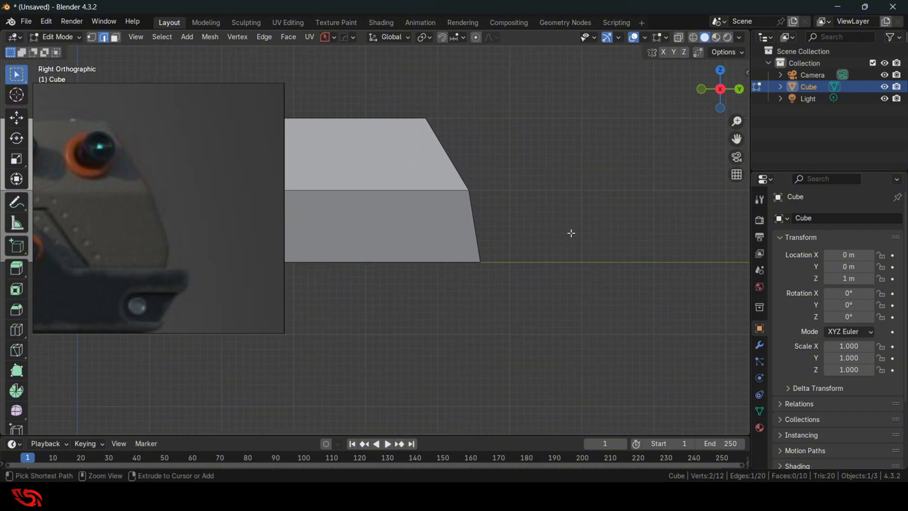
{"action": "key", "text": "ctrl+b"}
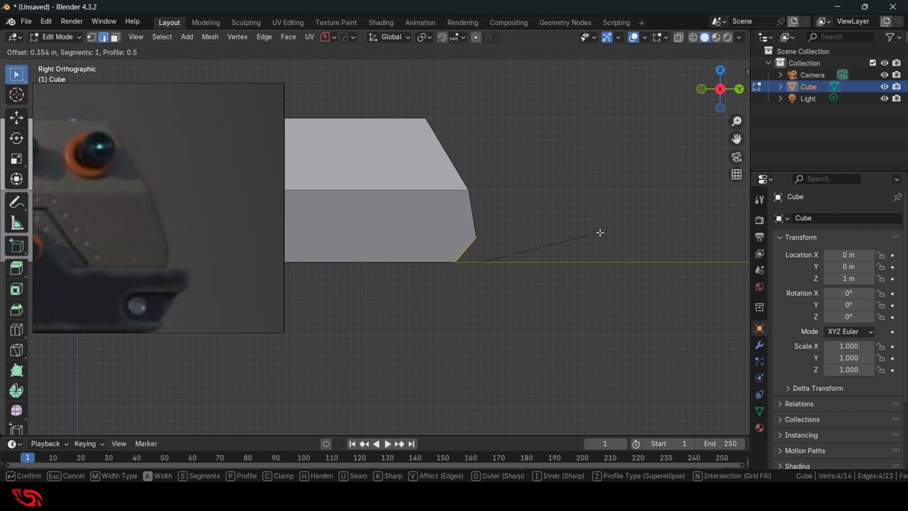
{"action": "left_click", "coordinate": [600, 233]}
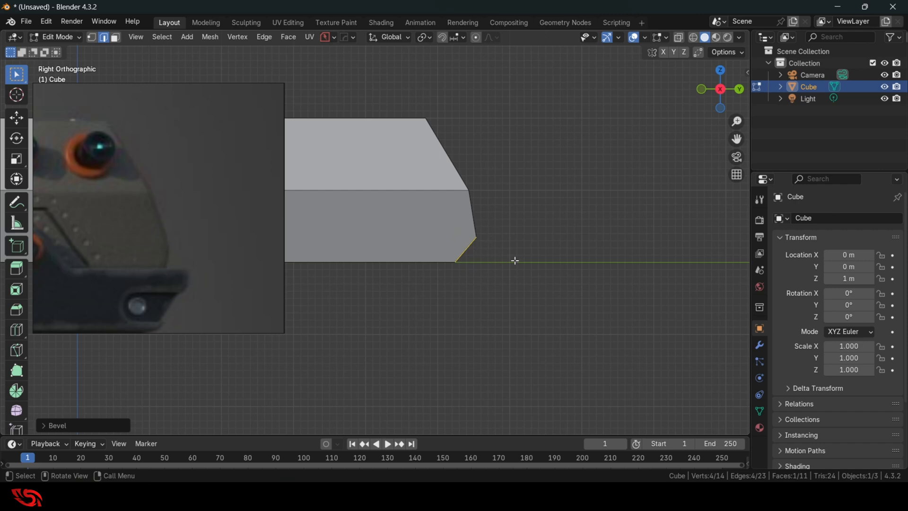
Select the lower edge of the beveled face and move it outward along Y by about 0.22 m to steepen the bottom chamfer
{"action": "middle_click_drag", "start_coordinate": [515, 260], "coordinate": [476, 249]}
{"action": "left_click", "coordinate": [345, 228]}
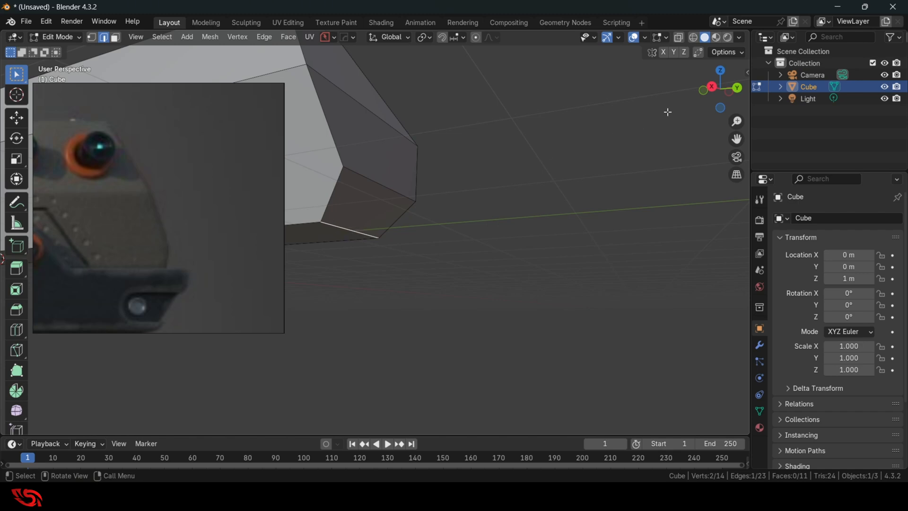
{"action": "key", "text": "KP_3"}
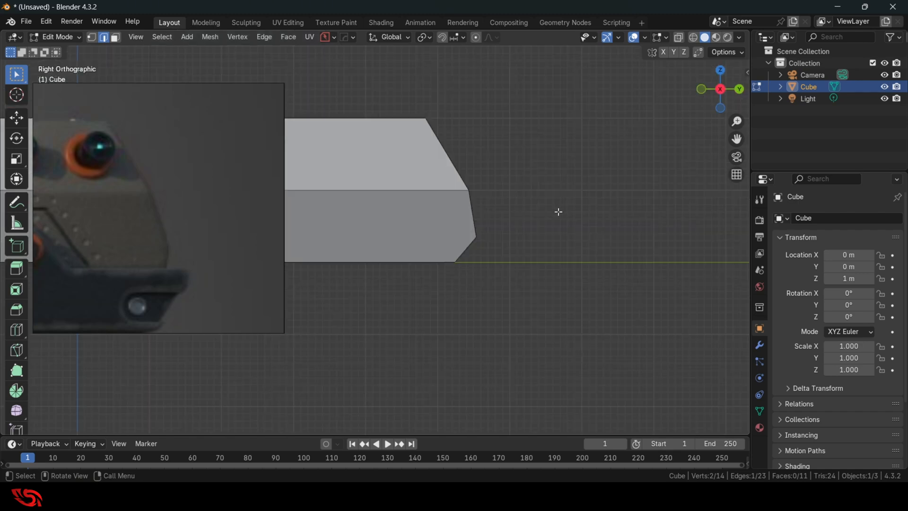
{"action": "key", "text": "g"}
{"action": "key", "text": "y"}
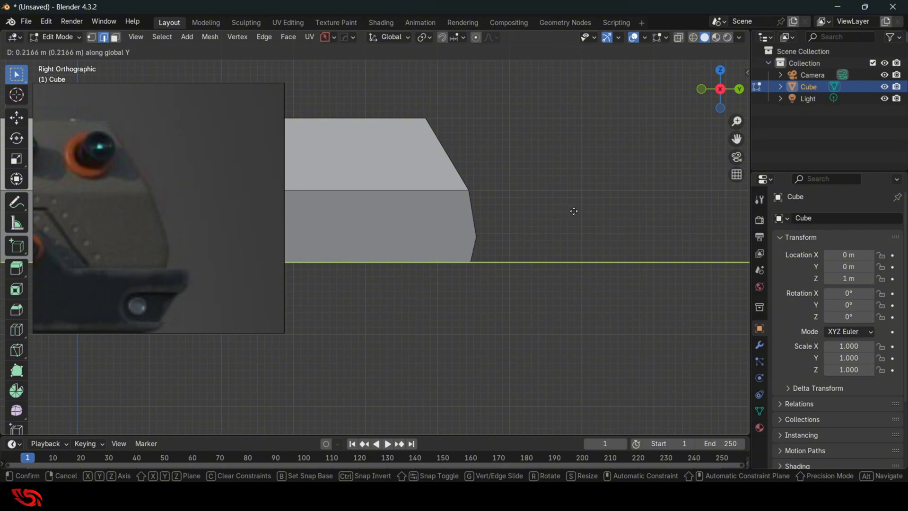
{"action": "left_click", "coordinate": [574, 210]}
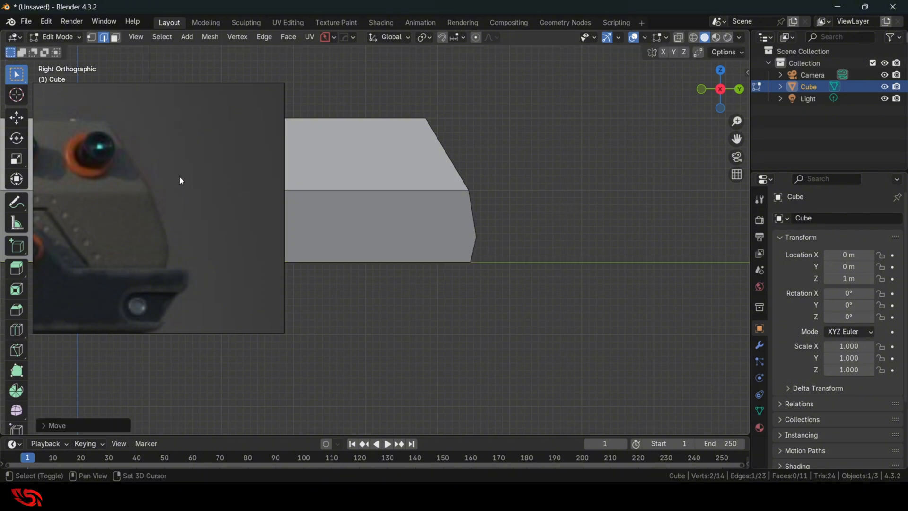
Examine the pistol's front half on the reference board and compare it with the front end of the bar in side view
{"action": "middle_click_drag", "start_coordinate": [538, 168], "coordinate": [567, 179], "text": "shift"}
{"action": "middle_click_drag", "start_coordinate": [551, 174], "coordinate": [604, 194], "text": "shift"}
{"action": "scroll", "coordinate": [541, 193], "scroll_direction": "down", "scroll_amount": 1}
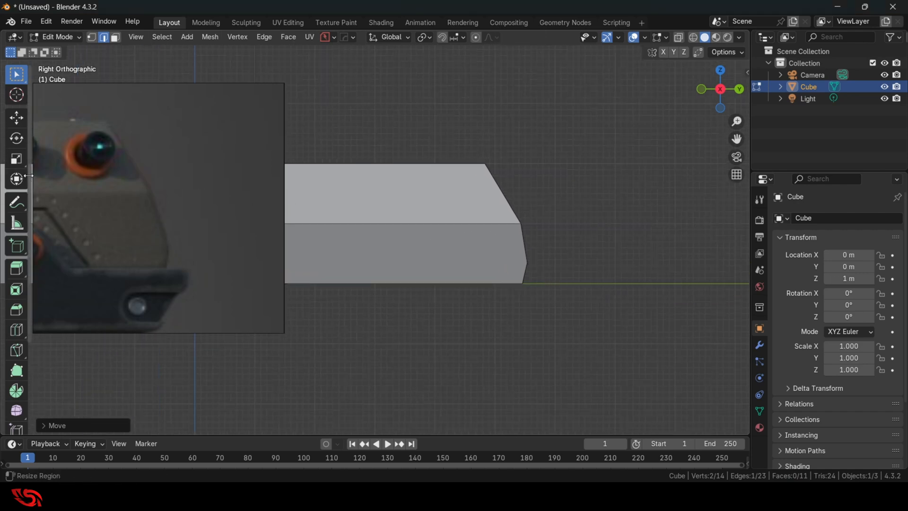
{"action": "left_click_drag", "start_coordinate": [108, 184], "coordinate": [250, 190]}
{"action": "scroll", "coordinate": [152, 188], "scroll_direction": "down", "scroll_amount": 6}
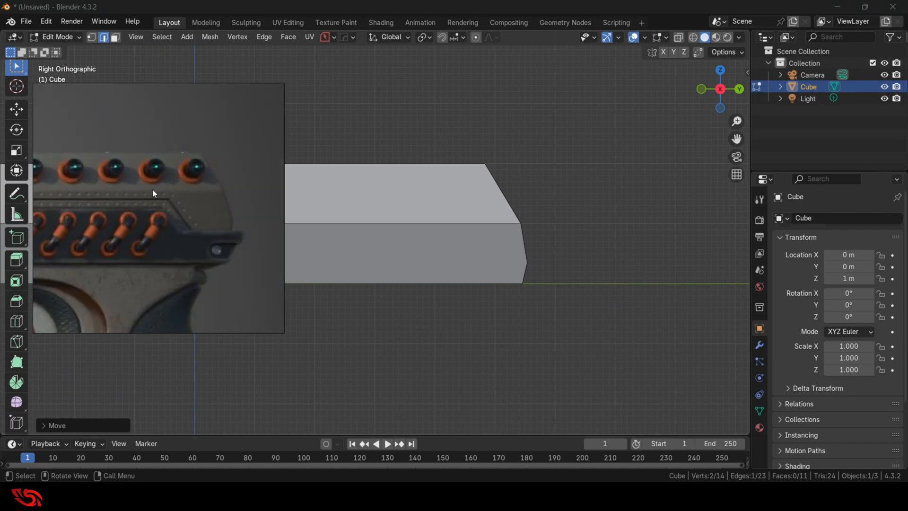
{"action": "middle_click_drag", "start_coordinate": [101, 211], "coordinate": [262, 225]}
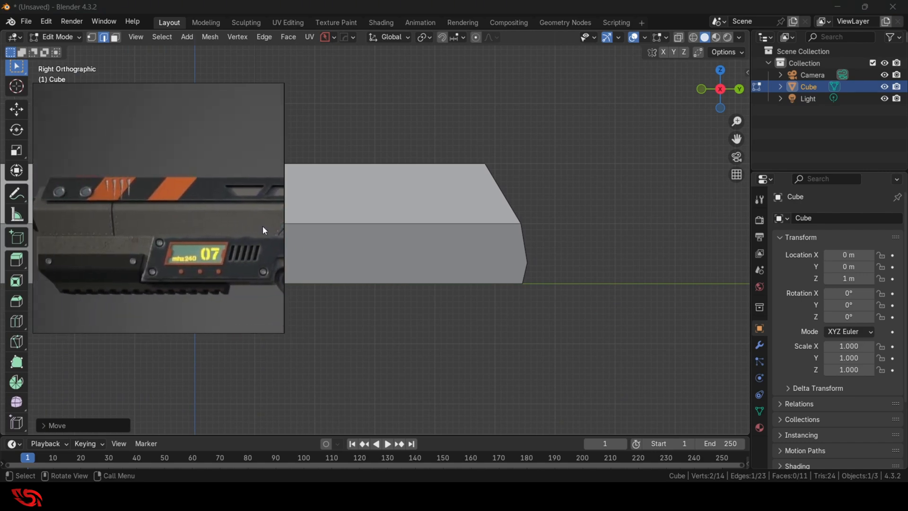
{"action": "scroll", "coordinate": [147, 239], "scroll_direction": "up", "scroll_amount": 3}
{"action": "middle_click_drag", "start_coordinate": [147, 239], "coordinate": [194, 251]}
{"action": "scroll", "coordinate": [207, 257], "scroll_direction": "up", "scroll_amount": 3}
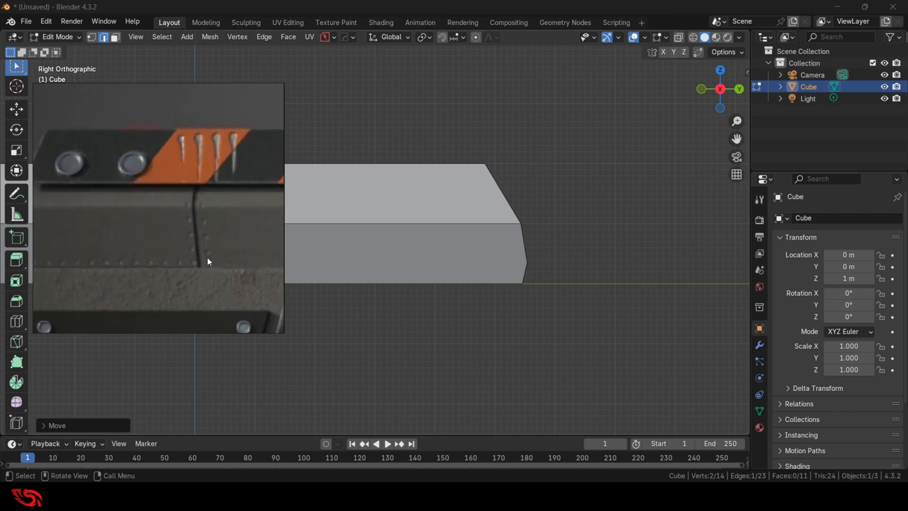
{"action": "scroll", "coordinate": [207, 257], "scroll_direction": "down", "scroll_amount": 3}
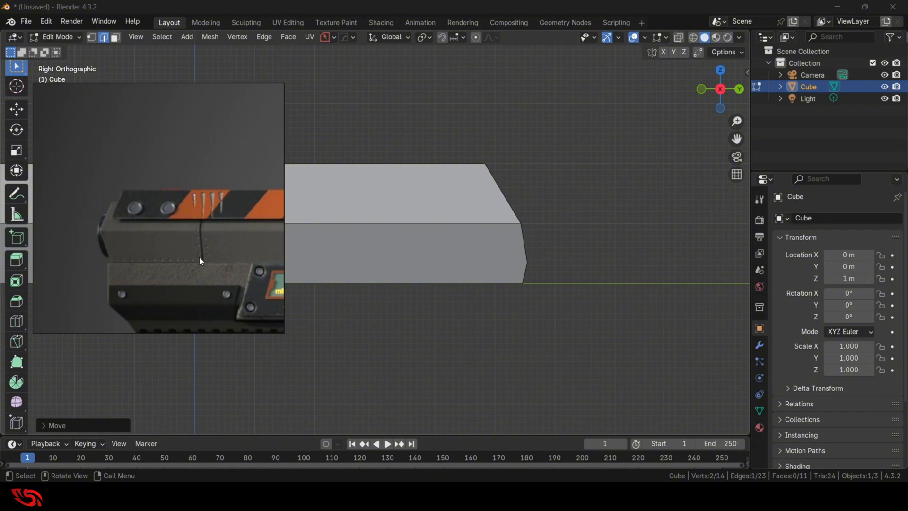
{"action": "middle_click_drag", "start_coordinate": [442, 265], "coordinate": [627, 265], "text": "shift"}
{"action": "middle_click_drag", "start_coordinate": [490, 255], "coordinate": [657, 262], "text": "shift"}
{"action": "middle_click_drag", "start_coordinate": [511, 236], "coordinate": [479, 247]}
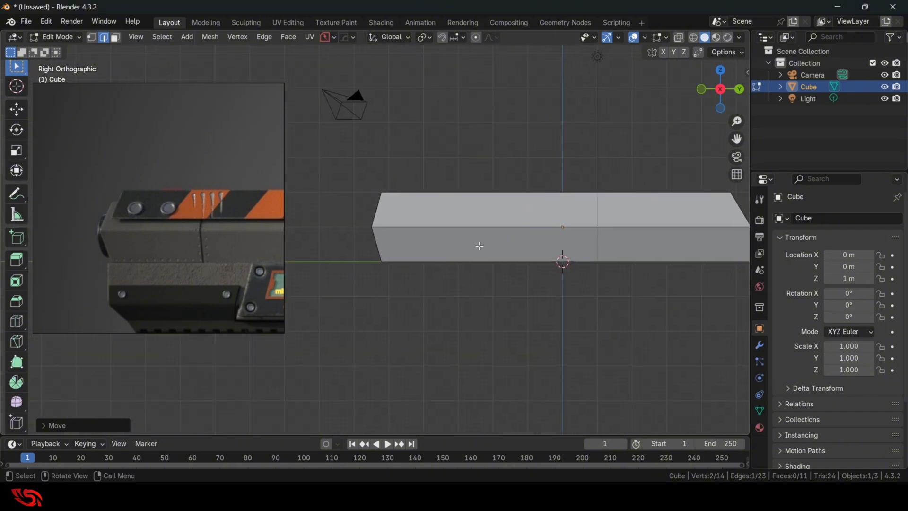
Return the bar to Object Mode and activate the BoxCutter tool on it
{"action": "key", "text": "Tab"}
{"action": "left_click", "coordinate": [481, 179]}
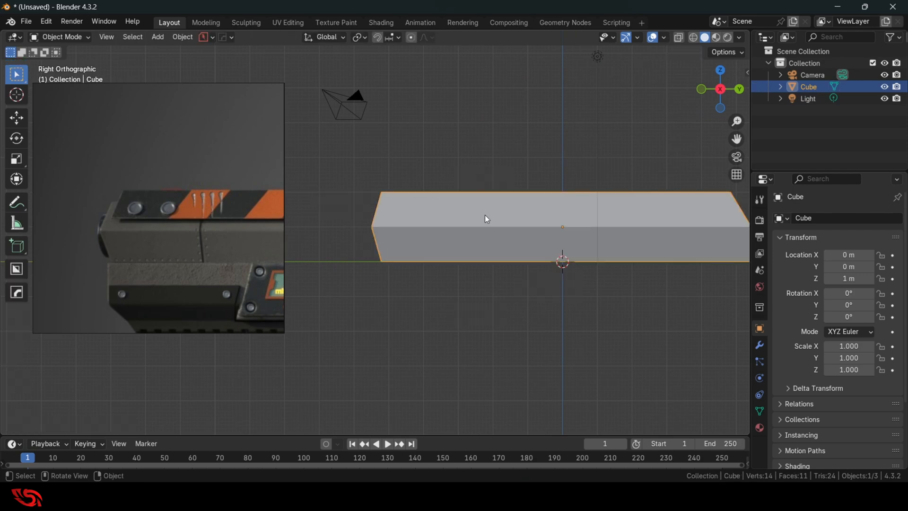
{"action": "middle_click_drag", "start_coordinate": [474, 222], "coordinate": [461, 228], "text": "shift"}
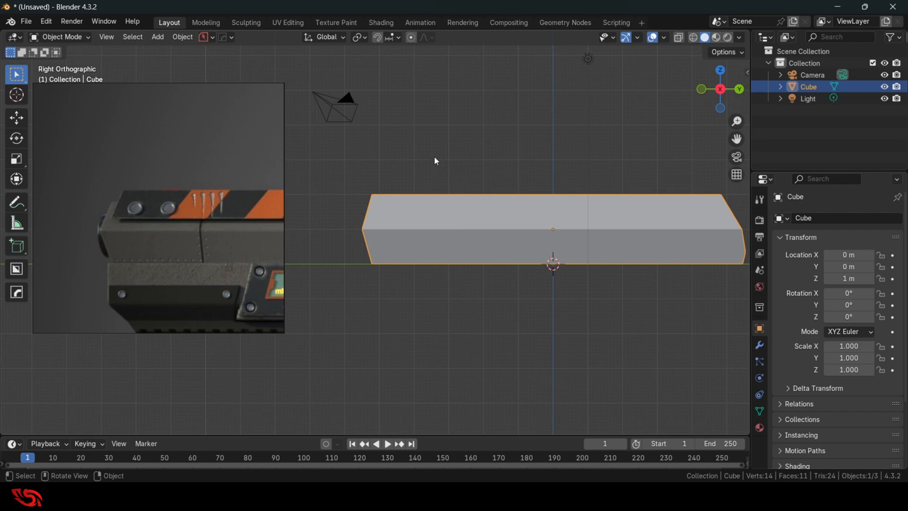
{"action": "key", "text": "alt+w"}
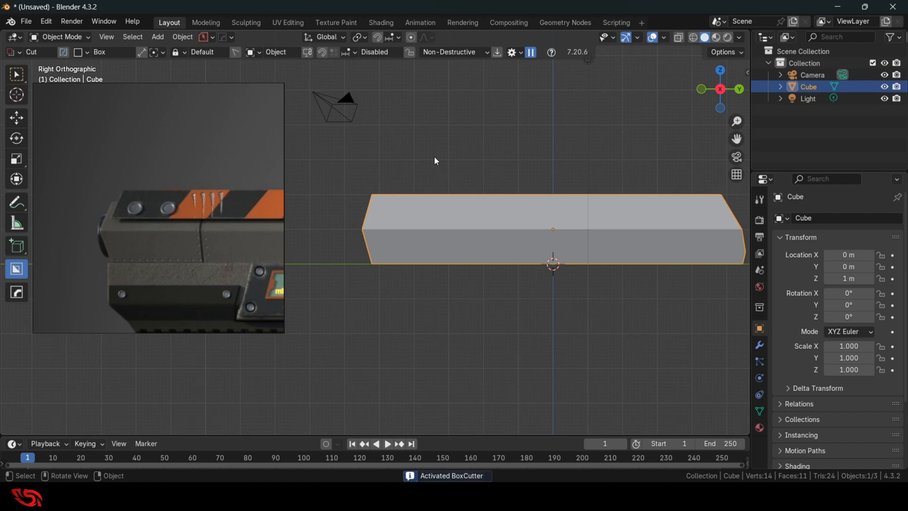
{"action": "key", "text": "d"}
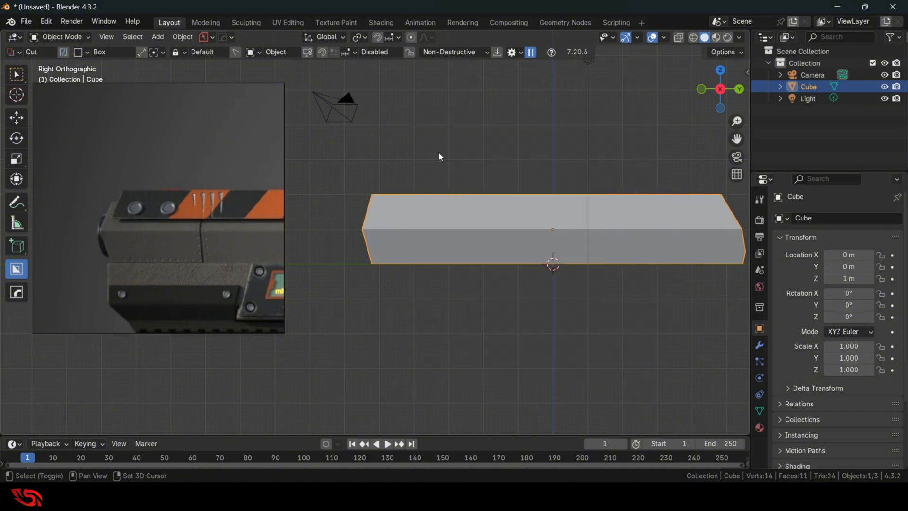
{"action": "middle_click_drag", "start_coordinate": [439, 153], "coordinate": [429, 153], "text": "shift"}
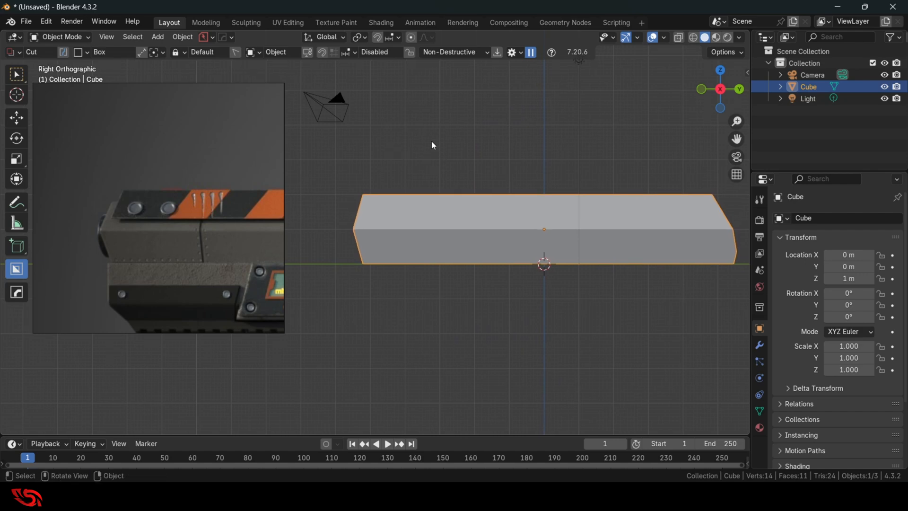
Cut a box-shaped notch through the bar's top edge near its front end, drawn from the right view
{"action": "key", "text": "d"}
{"action": "left_click_drag", "start_coordinate": [391, 147], "coordinate": [461, 216]}
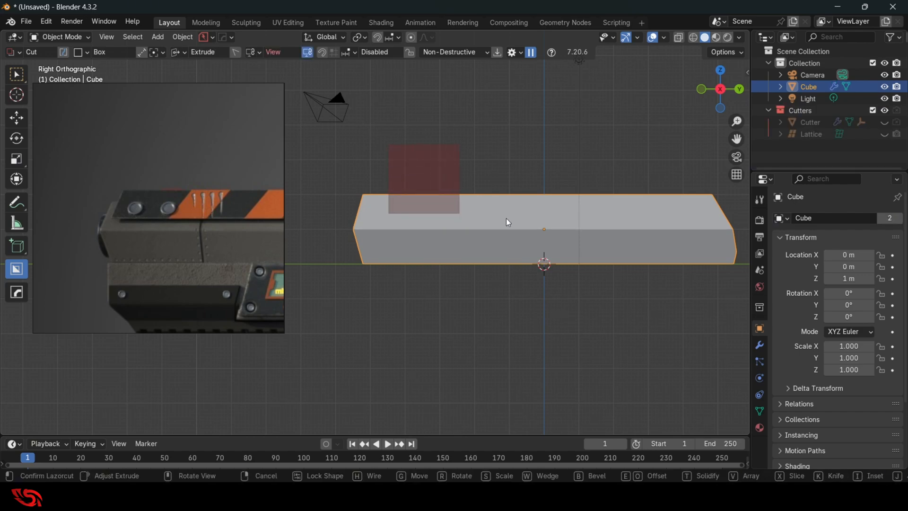
{"action": "left_click", "coordinate": [540, 225]}
{"action": "middle_click_drag", "start_coordinate": [540, 225], "coordinate": [581, 223]}
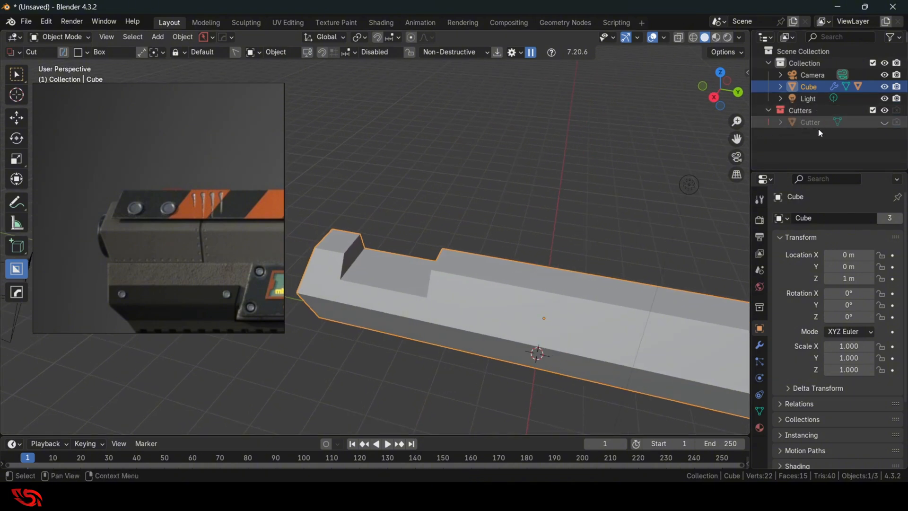
Unhide the notch's cutter object to inspect it, and undo both the unhiding and the box cut
{"action": "left_click", "coordinate": [884, 122]}
{"action": "middle_click_drag", "start_coordinate": [572, 204], "coordinate": [550, 191]}
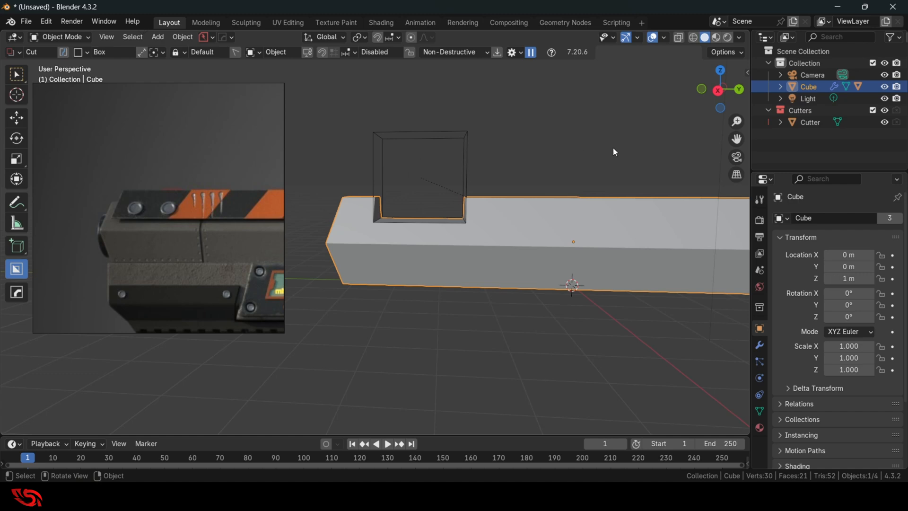
{"action": "middle_click_drag", "start_coordinate": [563, 175], "coordinate": [547, 197]}
{"action": "key", "text": "ctrl+z"}
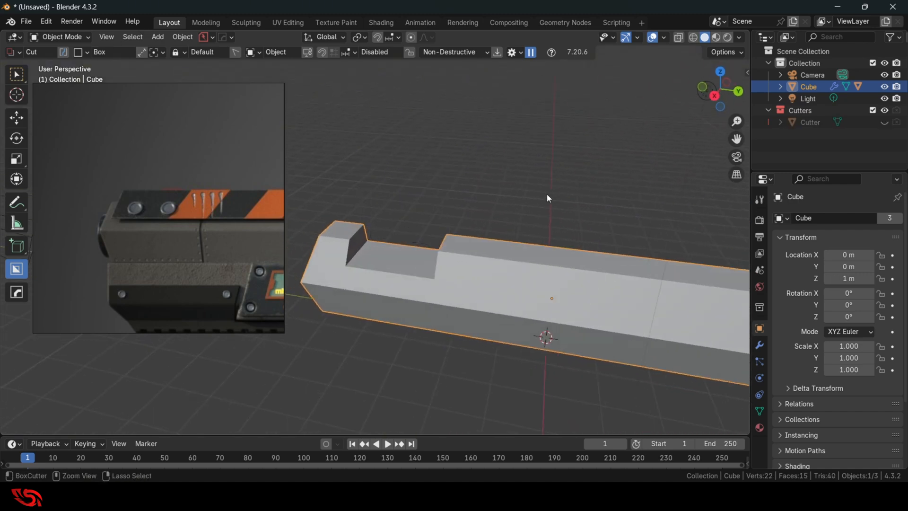
{"action": "key", "text": "ctrl+z"}
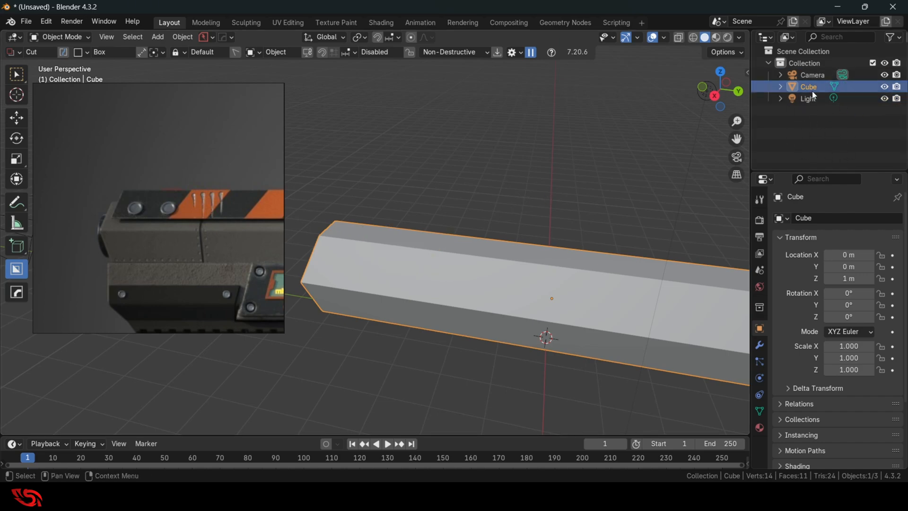
Return to the right orthographic view and set BoxCutter's mode to Slice
{"action": "left_click", "coordinate": [714, 95]}
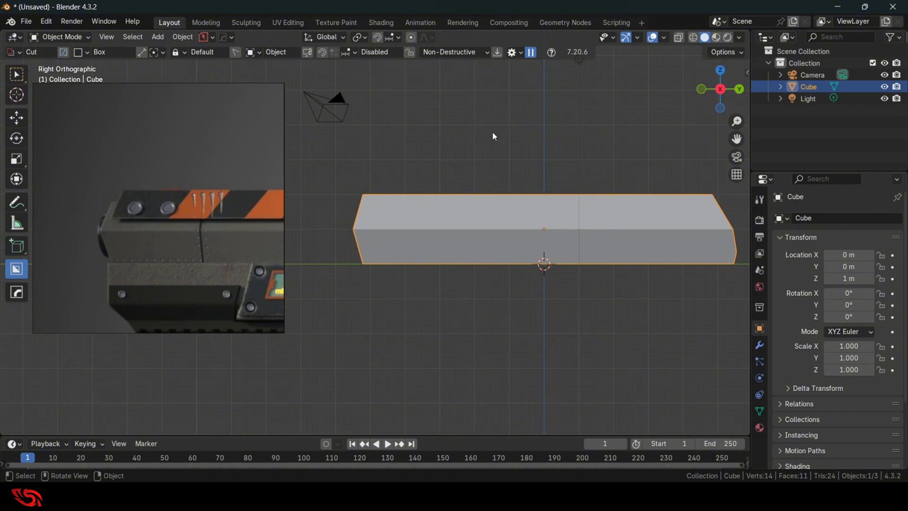
{"action": "middle_click_drag", "start_coordinate": [447, 129], "coordinate": [449, 129], "text": "shift"}
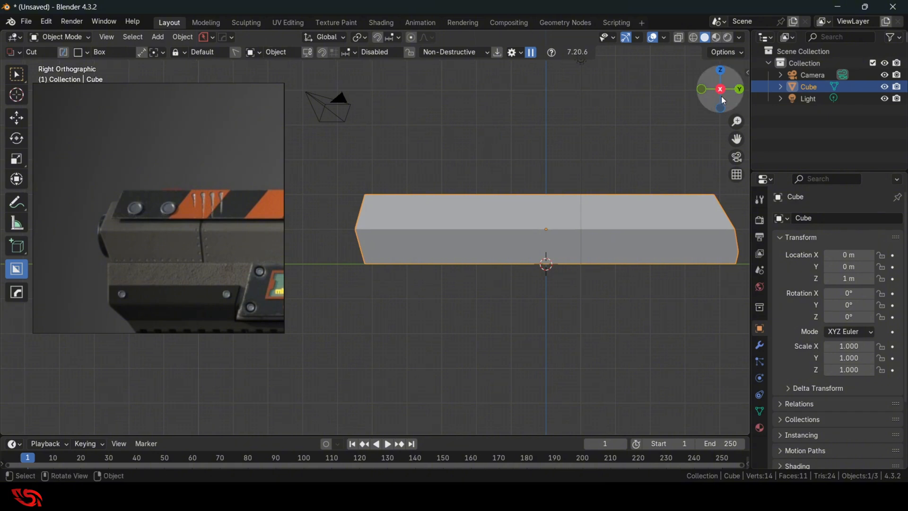
{"action": "left_click", "coordinate": [701, 89]}
{"action": "left_click", "coordinate": [739, 89]}
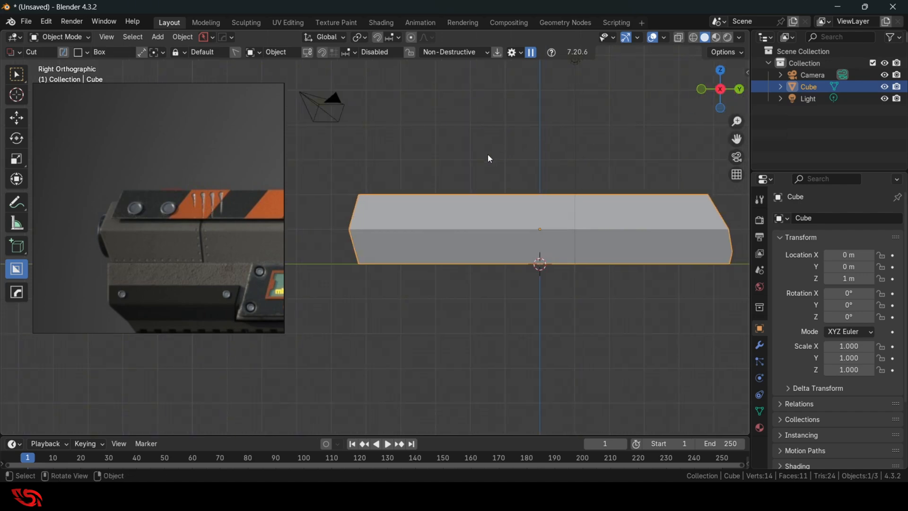
{"action": "key", "text": "d"}
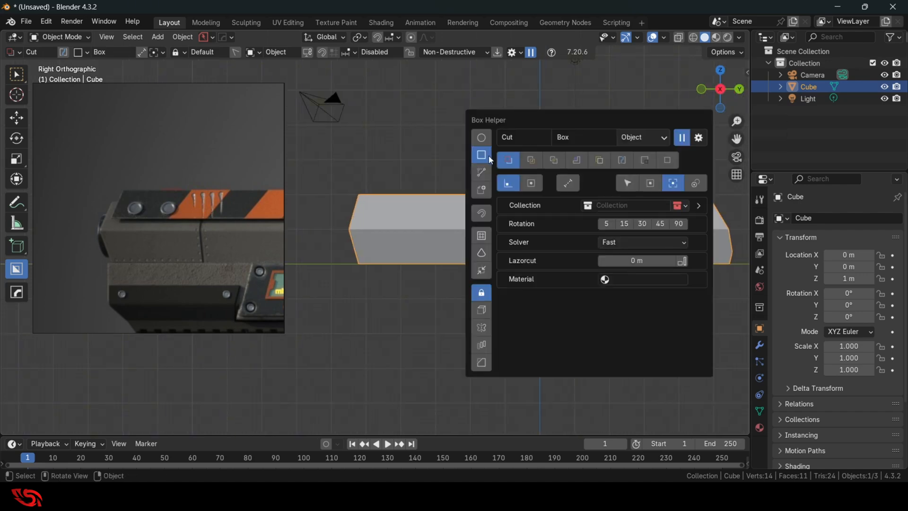
{"action": "left_click", "coordinate": [531, 160]}
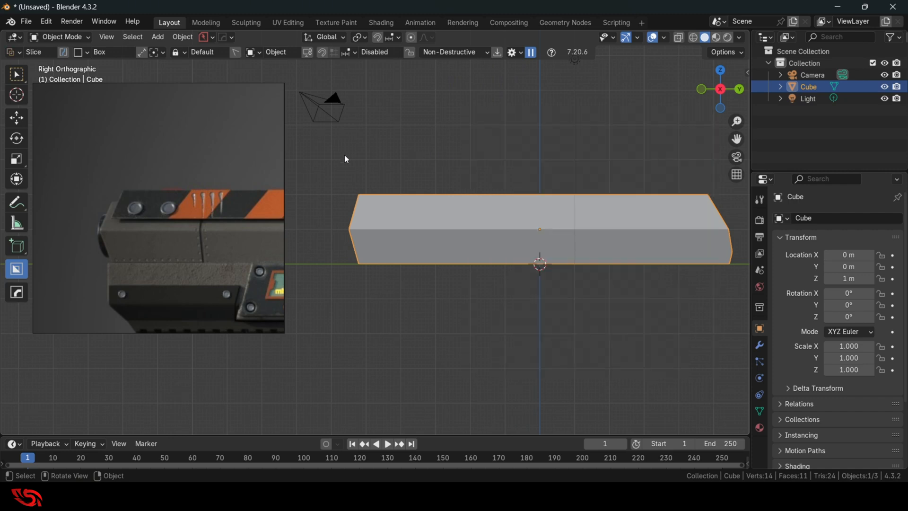
Slice the front section off the bar with a box spanning its full height, and unhide the cutter
{"action": "mouse_move", "coordinate": [330, 161]}
{"action": "left_mouse_down"}
{"action": "mouse_move", "coordinate": [383, 231]}
{"action": "mouse_move", "coordinate": [419, 261]}
{"action": "mouse_move", "coordinate": [464, 272]}
{"action": "mouse_move", "coordinate": [457, 276]}
{"action": "left_mouse_up"}
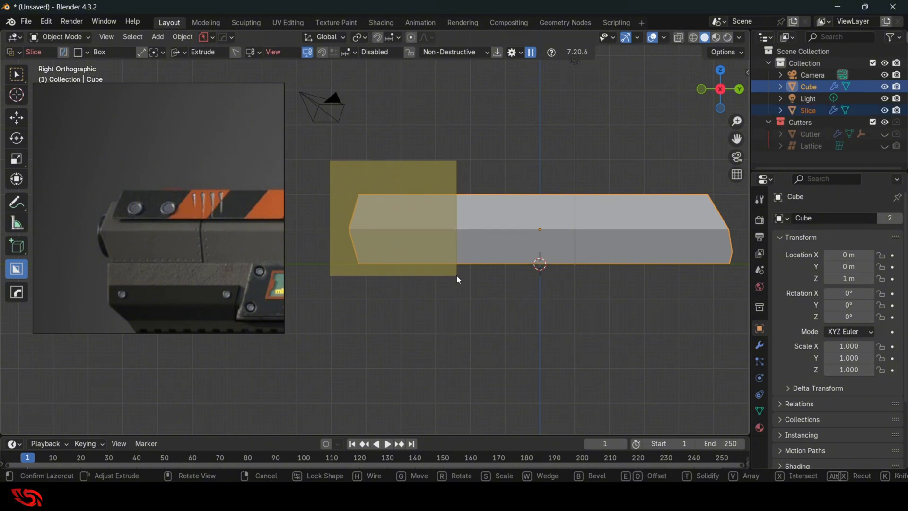
{"action": "left_click", "coordinate": [455, 274]}
{"action": "middle_click_drag", "start_coordinate": [452, 269], "coordinate": [450, 316]}
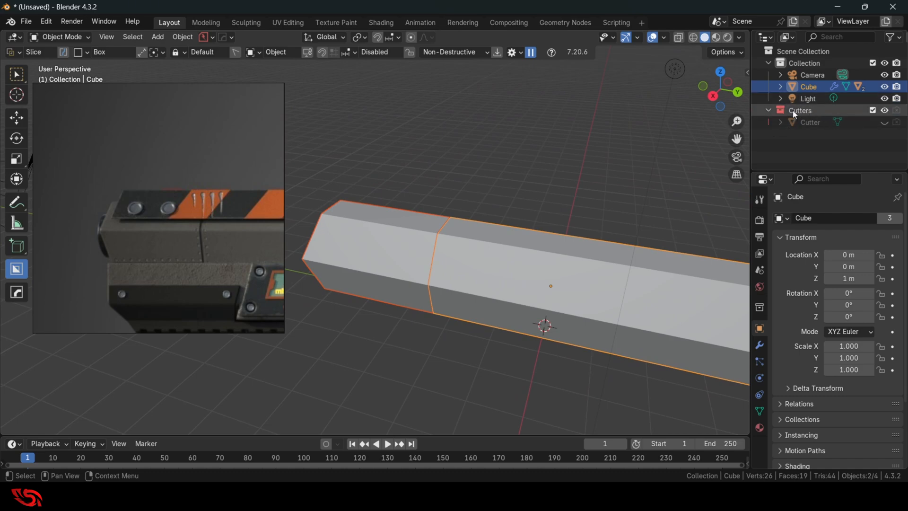
{"action": "left_click", "coordinate": [885, 121]}
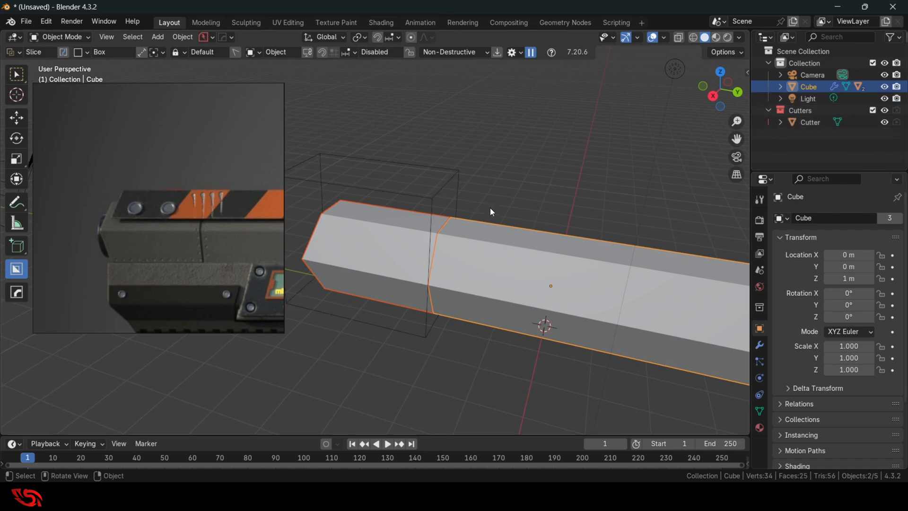
{"action": "middle_click_drag", "start_coordinate": [491, 209], "coordinate": [436, 173]}
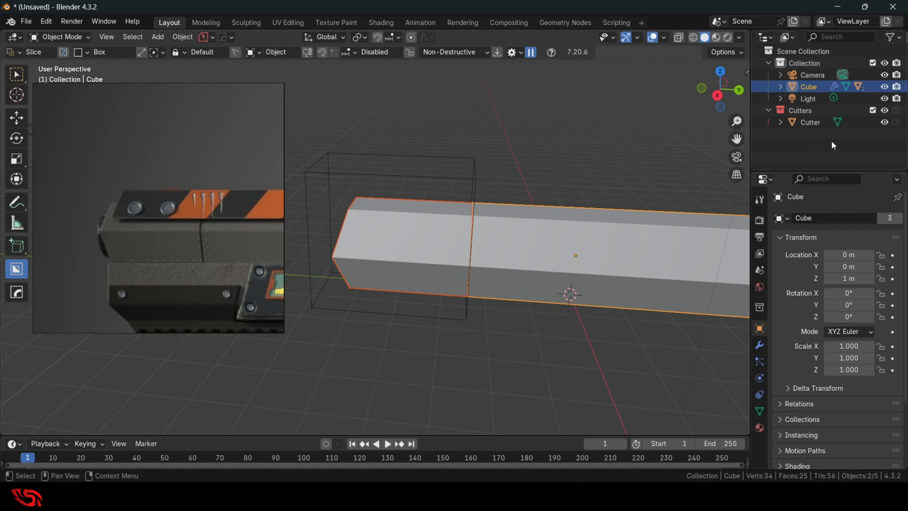
Select the front slice and the remaining bar in alternation to check that they are separate objects
{"action": "left_click", "coordinate": [578, 254]}
{"action": "left_click", "coordinate": [427, 232]}
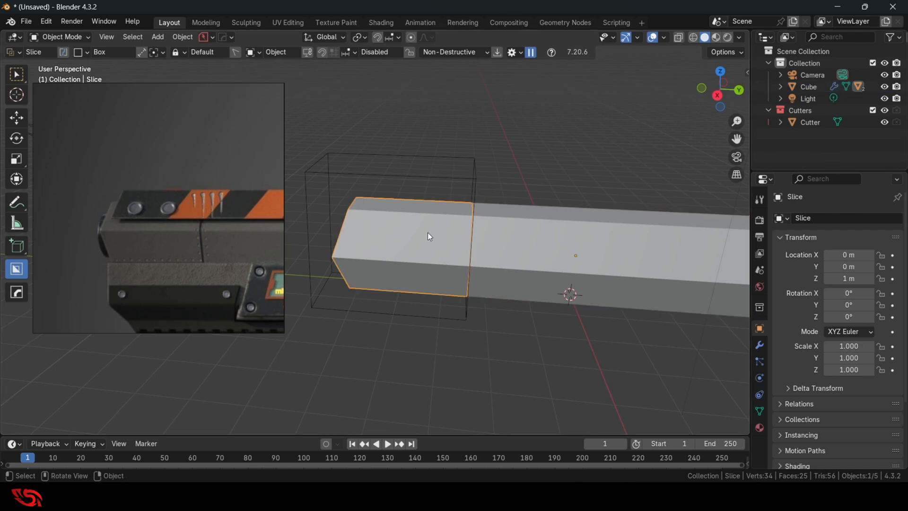
{"action": "left_click", "coordinate": [542, 248]}
{"action": "left_click", "coordinate": [430, 228]}
{"action": "left_click", "coordinate": [524, 240]}
{"action": "left_click", "coordinate": [430, 231]}
{"action": "left_click", "coordinate": [530, 237]}
{"action": "left_click", "coordinate": [424, 223]}
{"action": "left_click", "coordinate": [551, 242]}
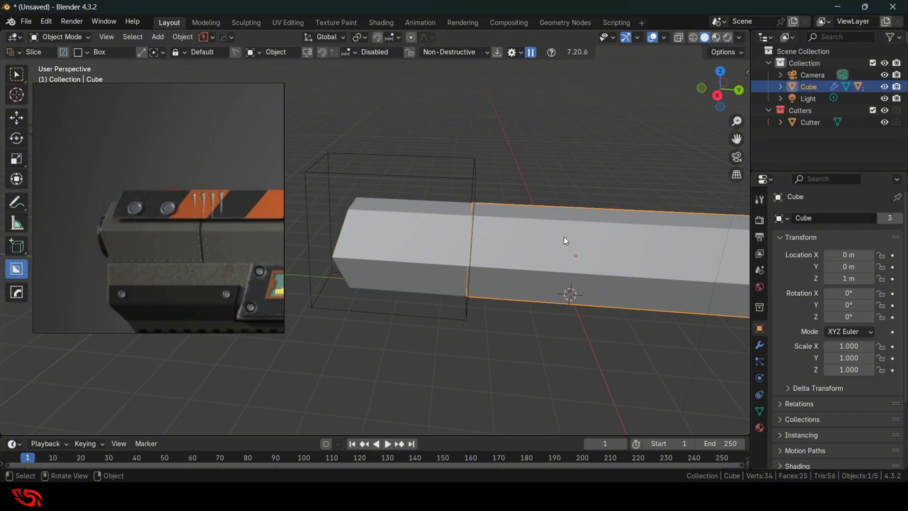
Examine the Cube's hierarchy of modifiers, Slice and Cutter, and select the Cutter to locate it in the scene
{"action": "left_click", "coordinate": [780, 87]}
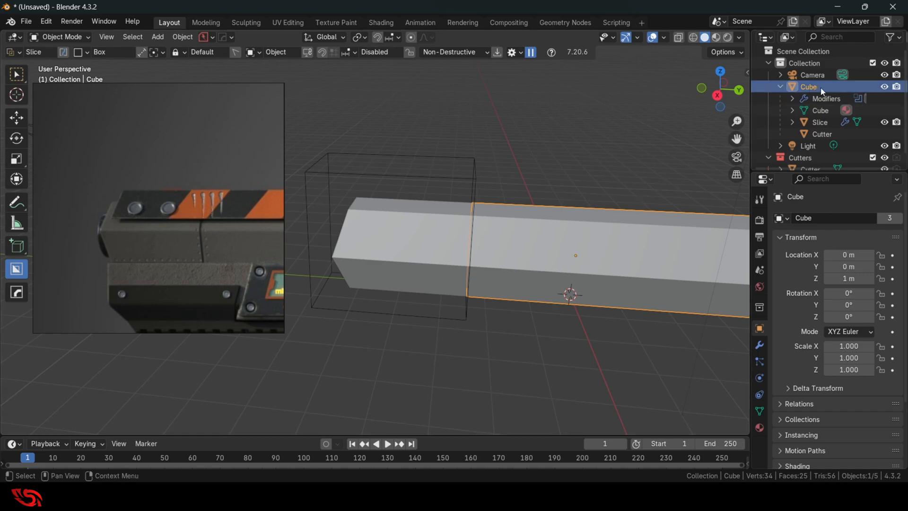
{"action": "left_click", "coordinate": [421, 222]}
{"action": "left_click", "coordinate": [572, 242]}
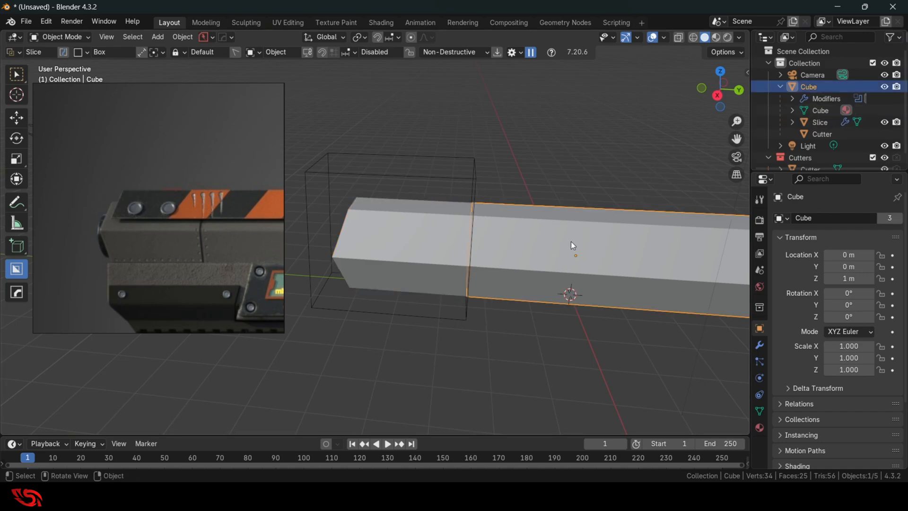
{"action": "left_click", "coordinate": [395, 226]}
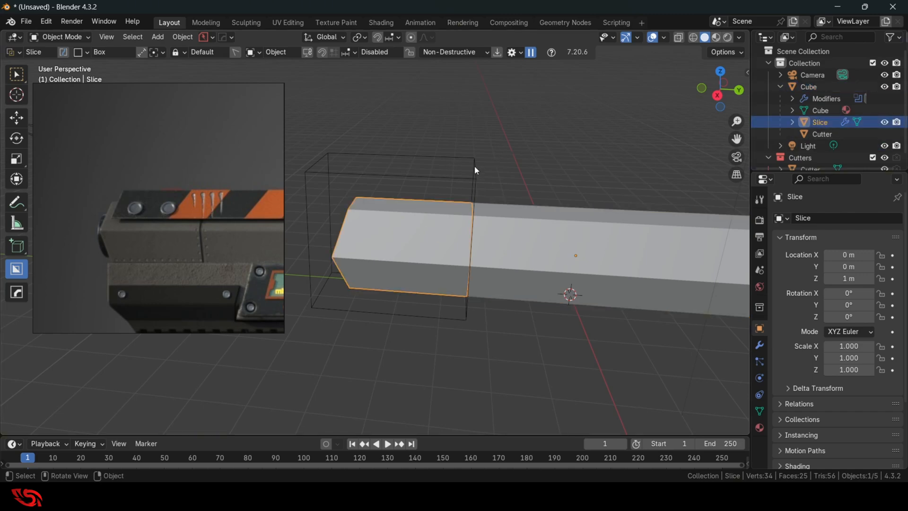
{"action": "left_click", "coordinate": [823, 135]}
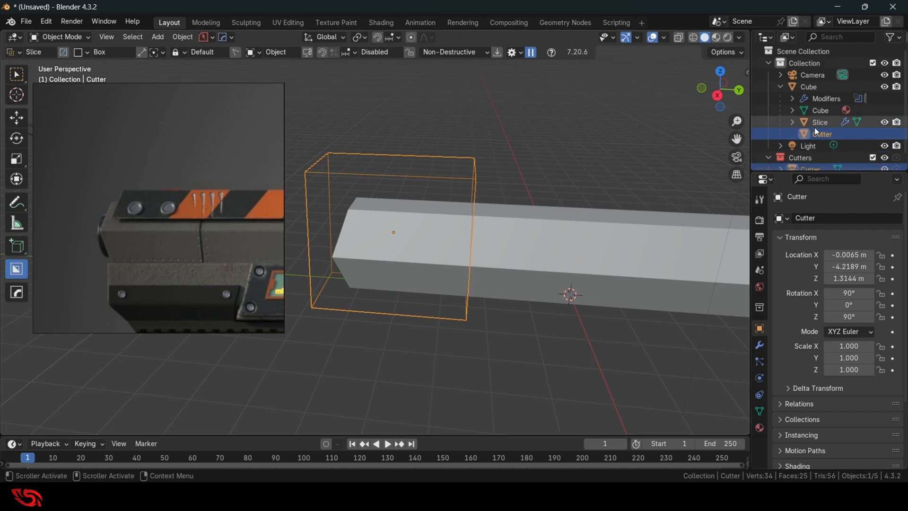
{"action": "scroll", "coordinate": [822, 131], "scroll_direction": "down", "scroll_amount": 1}
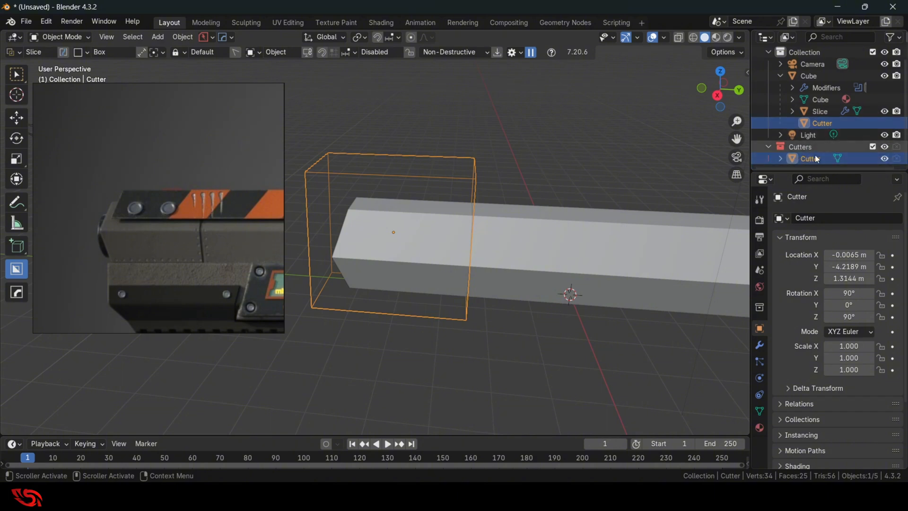
{"action": "left_click", "coordinate": [781, 75]}
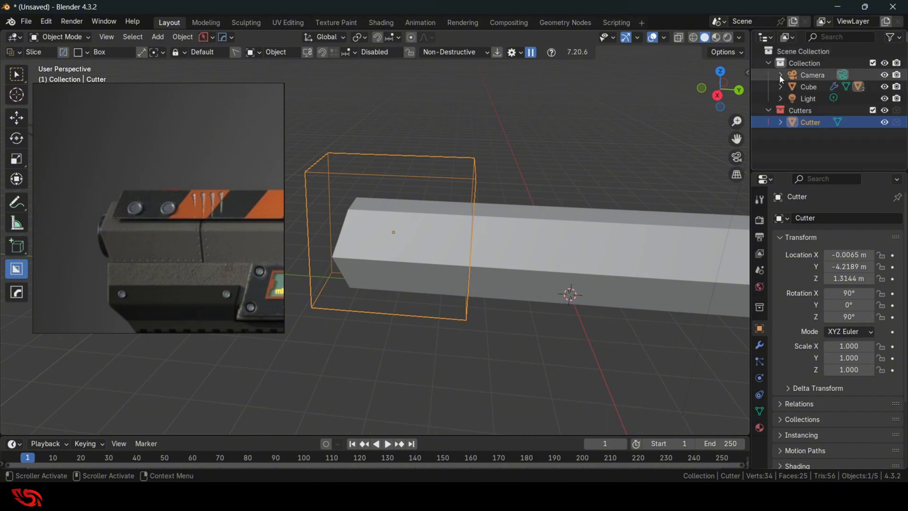
Inspect the sliced bar once more and undo the selections, the cutter's unhiding and the front slice
{"action": "middle_click_drag", "start_coordinate": [525, 214], "coordinate": [545, 205]}
{"action": "left_click", "coordinate": [573, 211]}
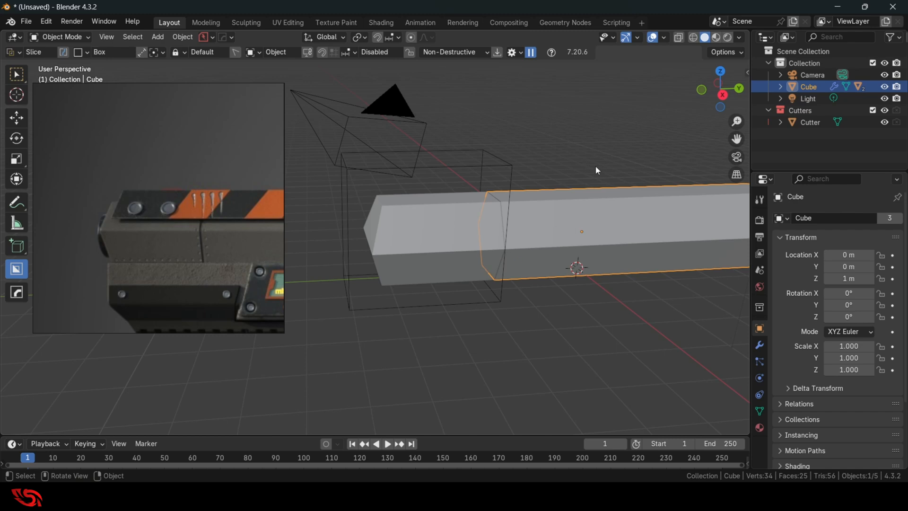
{"action": "middle_click_drag", "start_coordinate": [596, 171], "coordinate": [566, 174]}
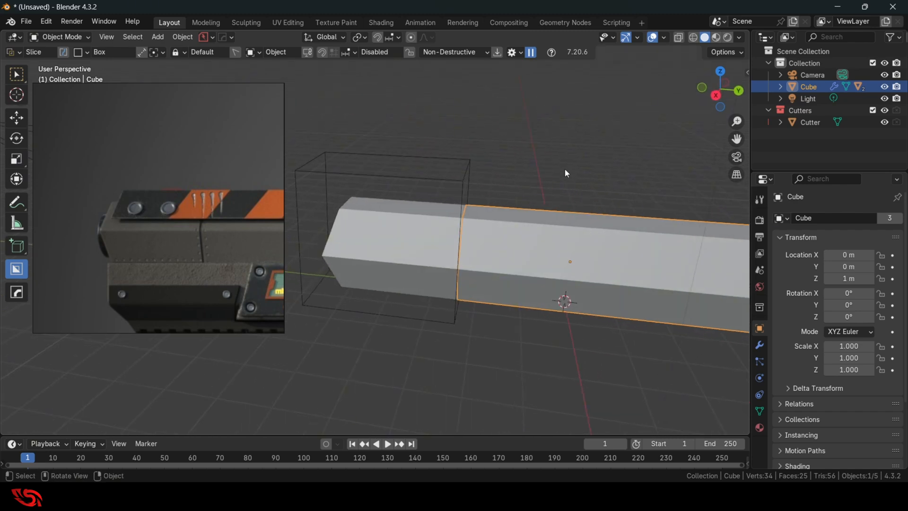
{"action": "key", "text": "ctrl+z"}
{"action": "key", "text": "ctrl+z"}
{"action": "key", "text": "ctrl+z"}
{"action": "key", "text": "ctrl+z"}
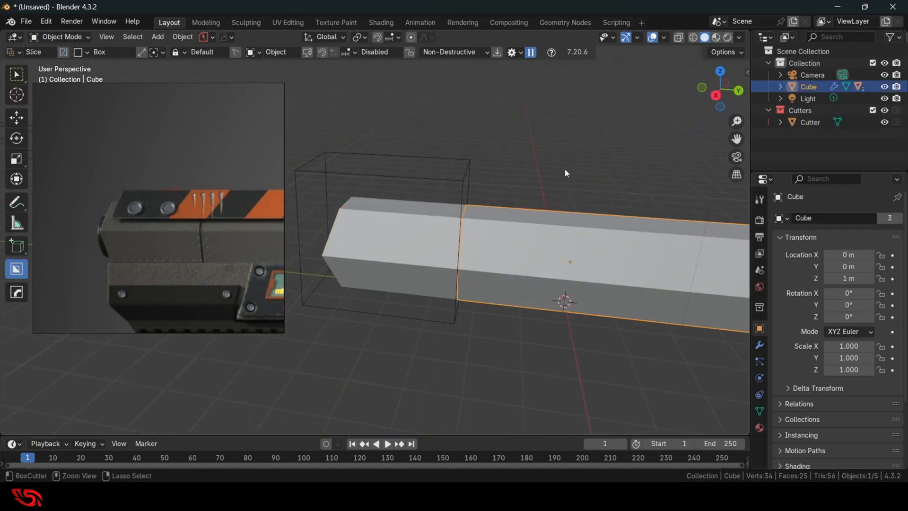
{"action": "key", "text": "ctrl+z"}
{"action": "key", "text": "ctrl+z"}
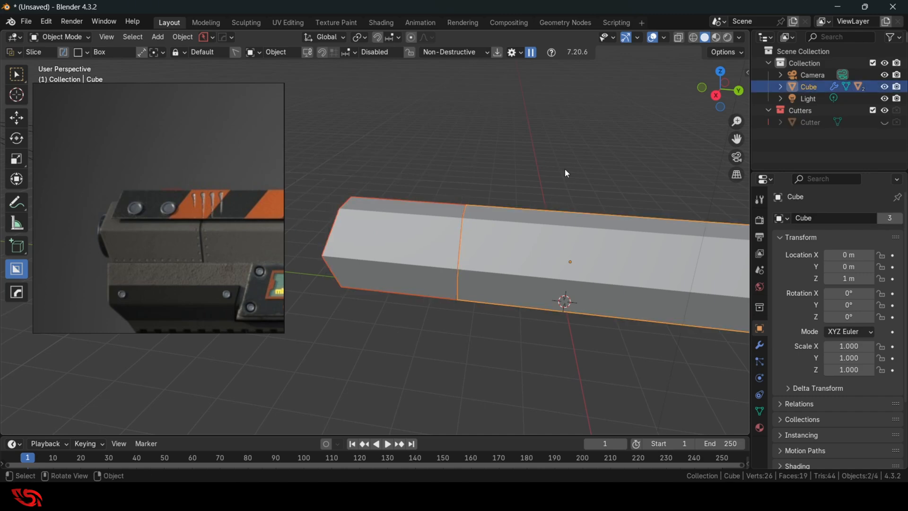
{"action": "key", "text": "ctrl+z"}
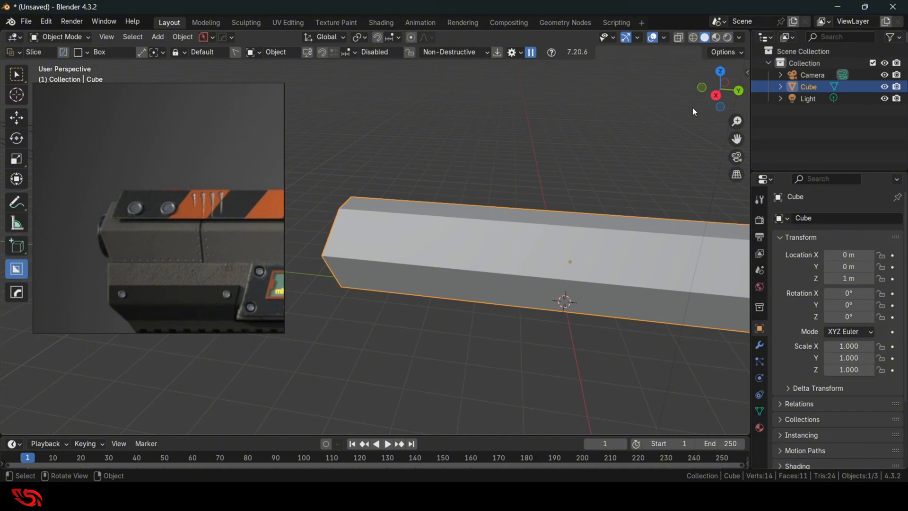
Add a Bevel modifier to the hexagonal bar
{"action": "left_click", "coordinate": [715, 95]}
{"action": "scroll", "coordinate": [507, 163], "scroll_direction": "up", "scroll_amount": 2, "text": "shift"}
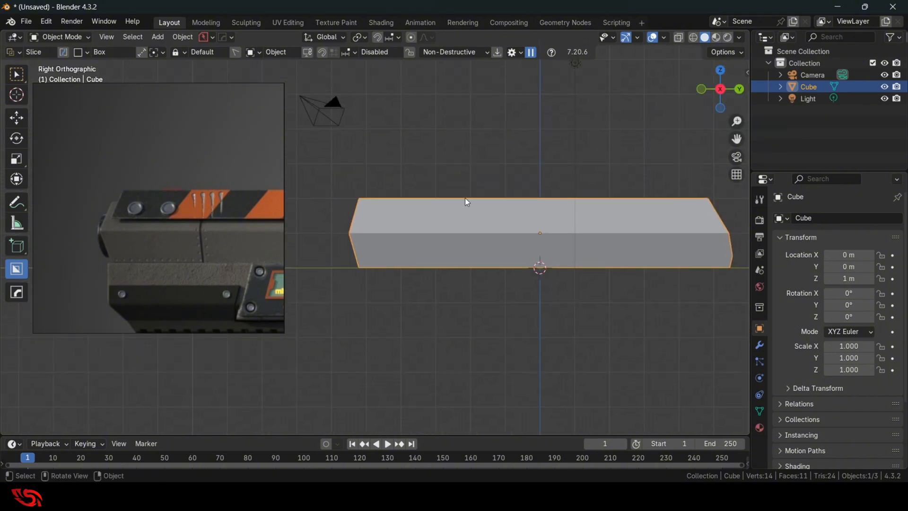
{"action": "scroll", "coordinate": [463, 198], "scroll_direction": "up", "scroll_amount": 3}
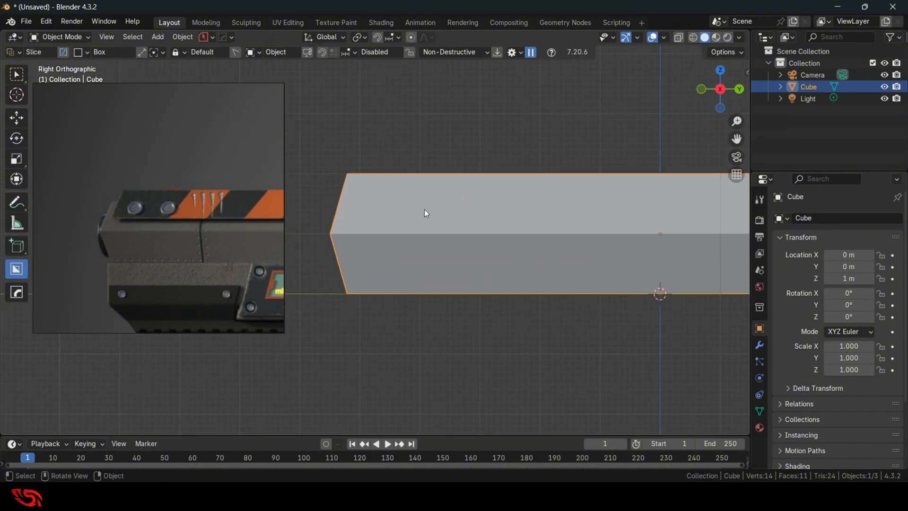
{"action": "left_click", "coordinate": [759, 345]}
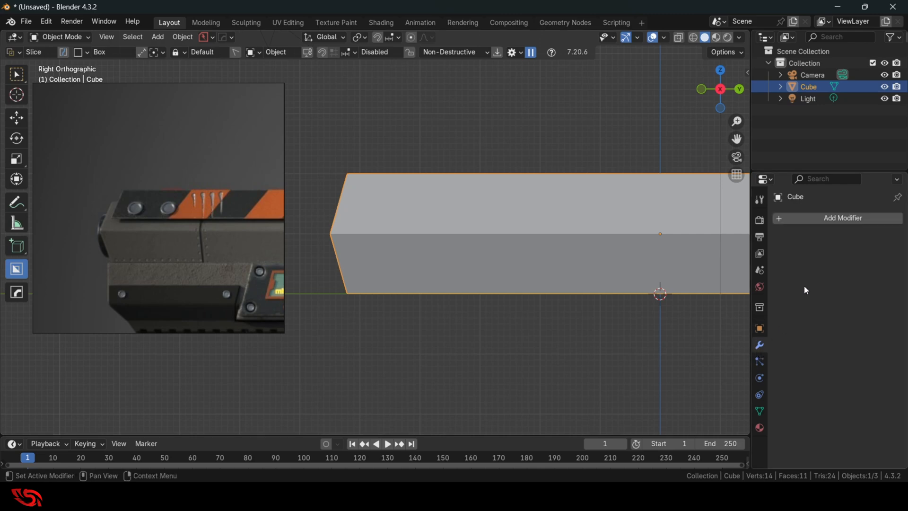
{"action": "left_click", "coordinate": [835, 218]}
{"action": "left_click", "coordinate": [822, 220]}
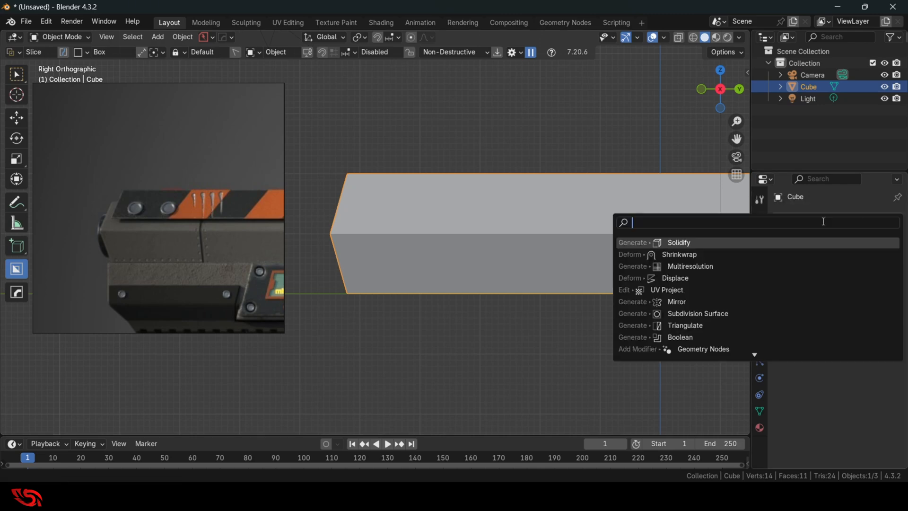
{"action": "type", "text": "bevel"}
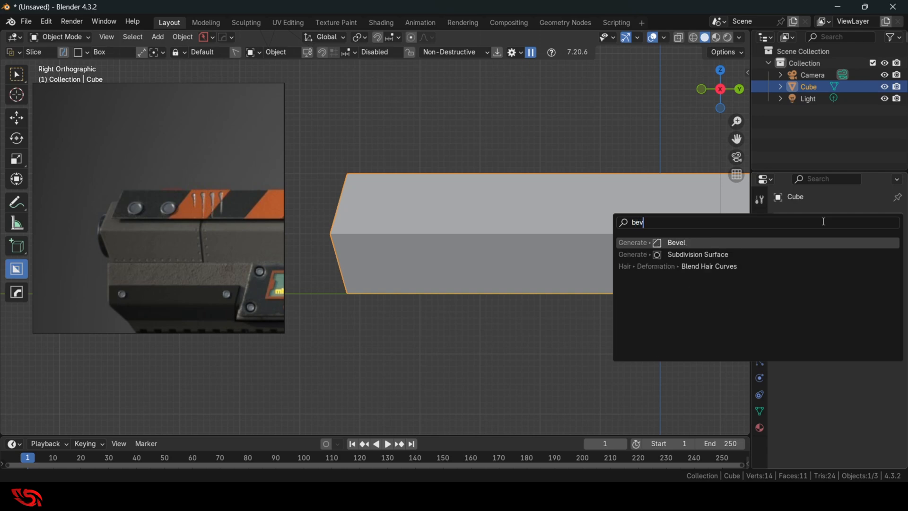
{"action": "left_click", "coordinate": [800, 243]}
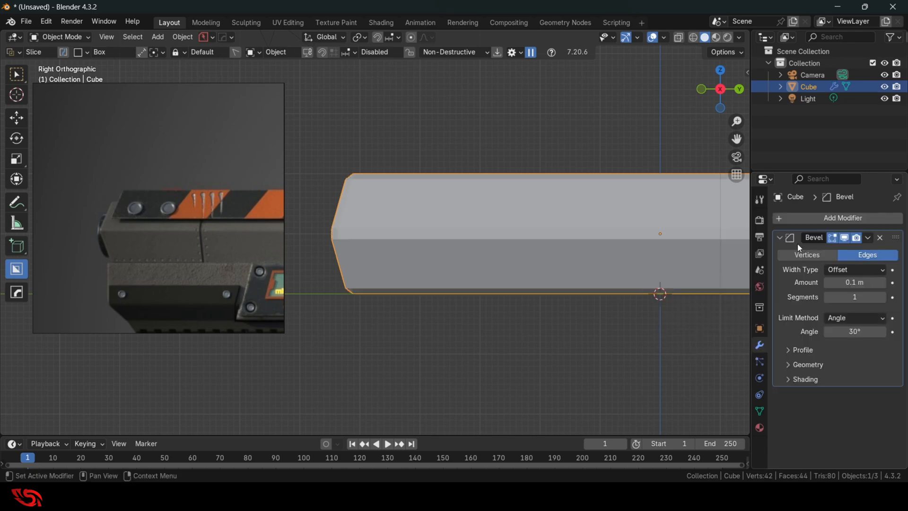
{"action": "middle_click_drag", "start_coordinate": [524, 184], "coordinate": [667, 232]}
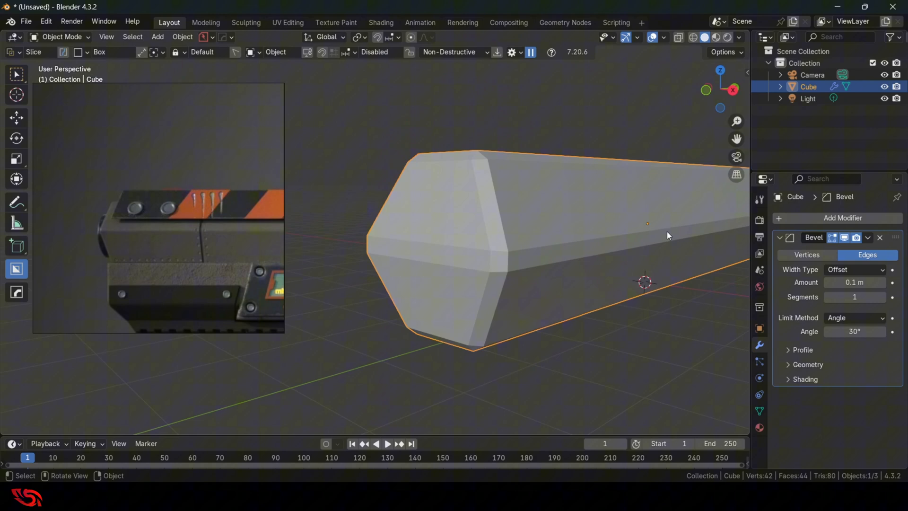
Hide the Bevel modifier in the viewport and try bevelling all of the bar's edges directly in Edit Mode
{"action": "left_click", "coordinate": [844, 237]}
{"action": "left_click", "coordinate": [844, 237]}
{"action": "middle_click_drag", "start_coordinate": [517, 242], "coordinate": [531, 277]}
{"action": "left_click", "coordinate": [844, 237]}
{"action": "key", "text": "Tab"}
{"action": "left_click", "coordinate": [539, 224]}
{"action": "key", "text": "a"}
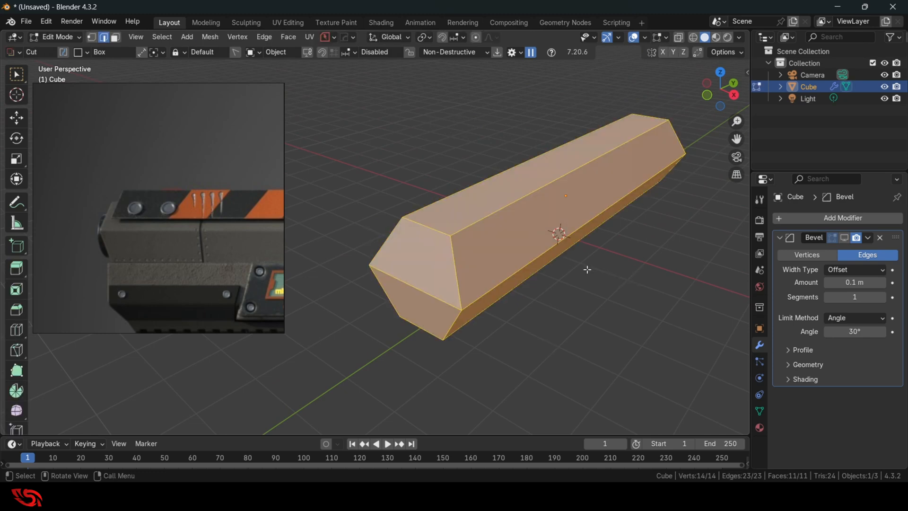
{"action": "key", "text": "ctrl+b"}
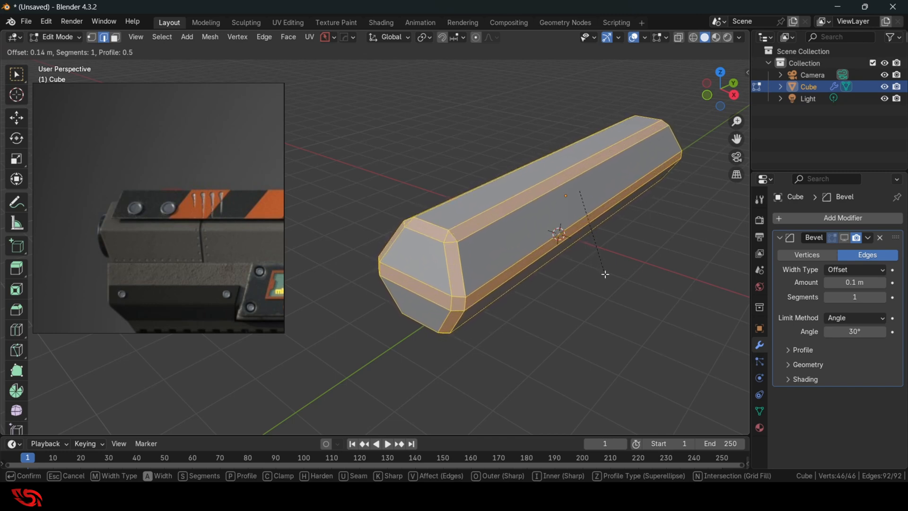
{"action": "key", "text": "Escape"}
Return to Object Mode and compare the bar with the Bevel modifier shown and hidden in the viewport
{"action": "middle_click_drag", "start_coordinate": [580, 322], "coordinate": [591, 303]}
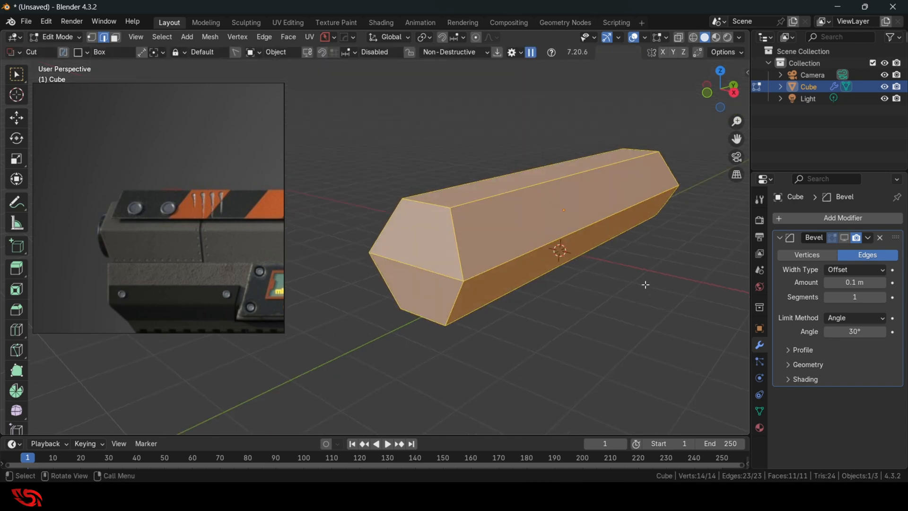
{"action": "left_click", "coordinate": [844, 238]}
{"action": "key", "text": "Tab"}
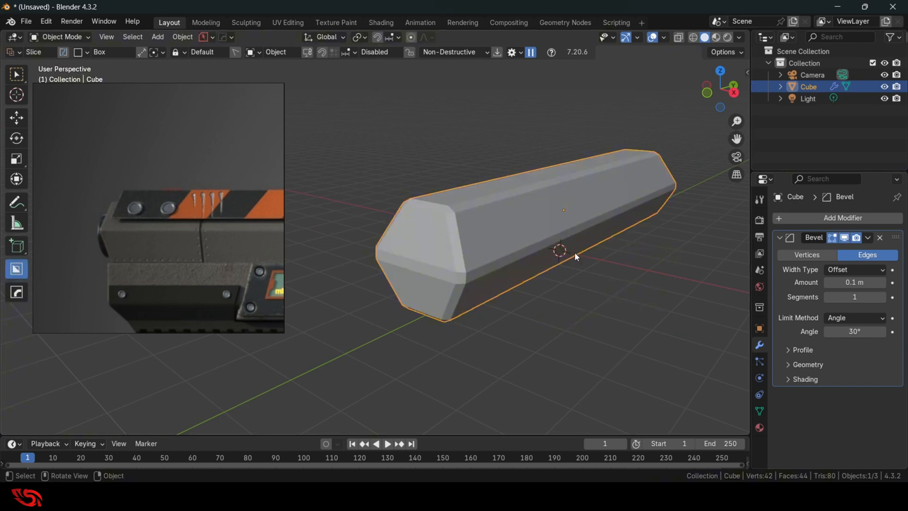
{"action": "scroll", "coordinate": [574, 253], "scroll_direction": "up", "scroll_amount": 3}
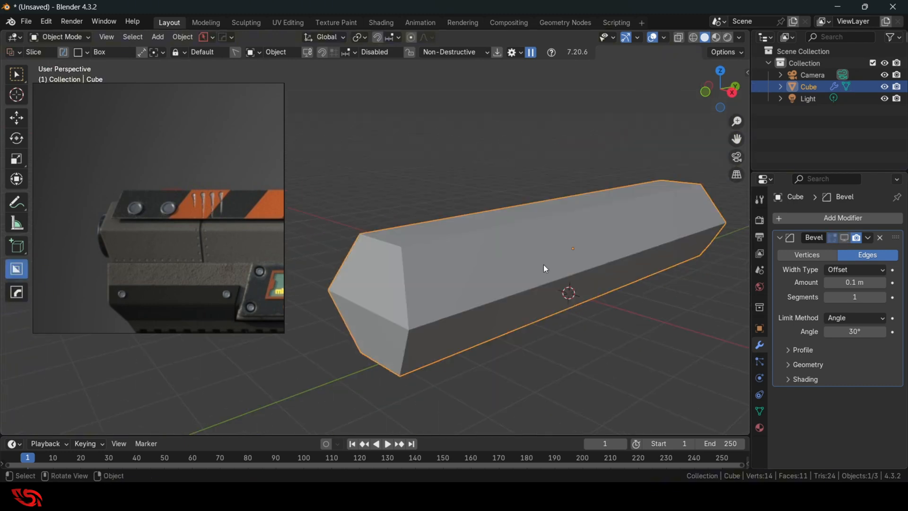
{"action": "middle_click_drag", "start_coordinate": [543, 265], "coordinate": [523, 265]}
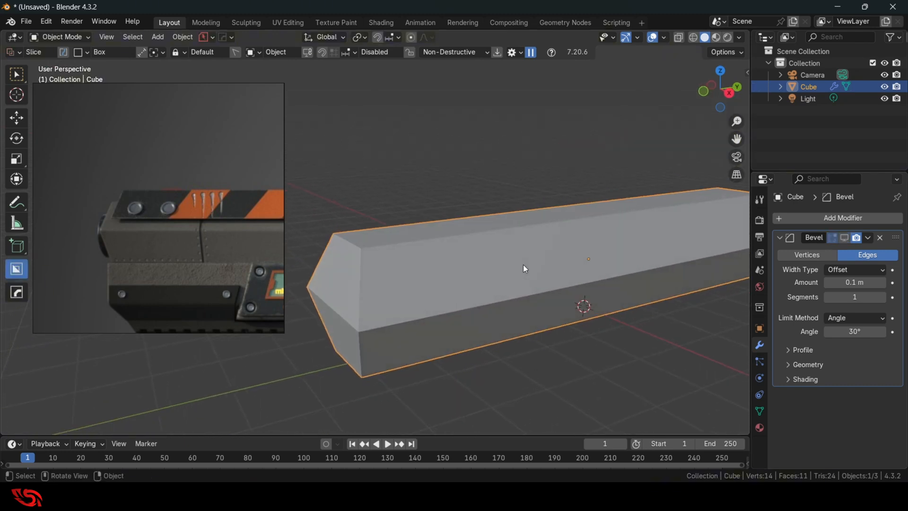
{"action": "left_click", "coordinate": [845, 237]}
{"action": "left_click", "coordinate": [844, 238]}
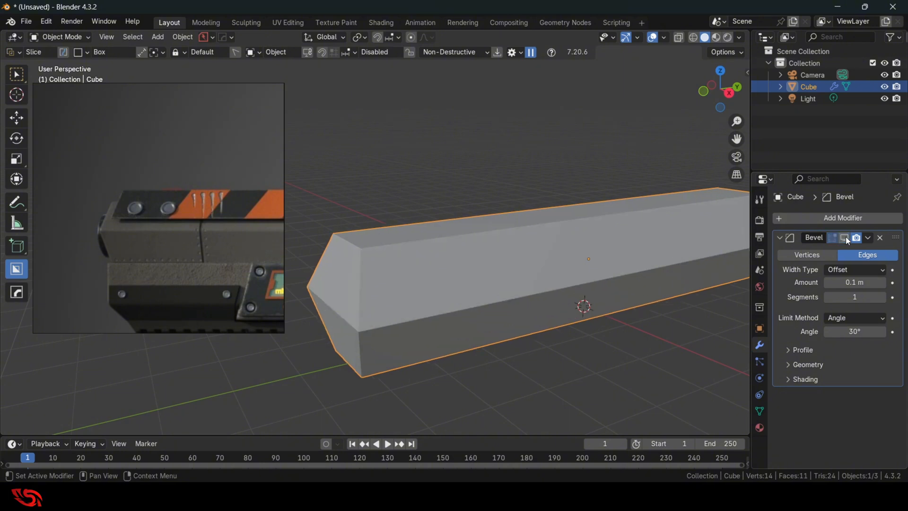
{"action": "left_click", "coordinate": [845, 238]}
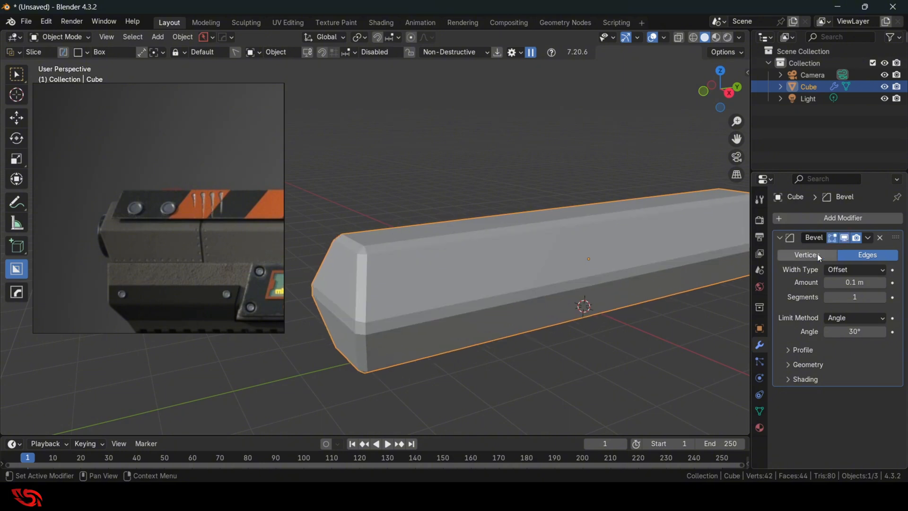
Remove the Bevel modifier from the bar
{"action": "left_click", "coordinate": [880, 237]}
{"action": "scroll", "coordinate": [472, 280], "scroll_direction": "down", "scroll_amount": 4}
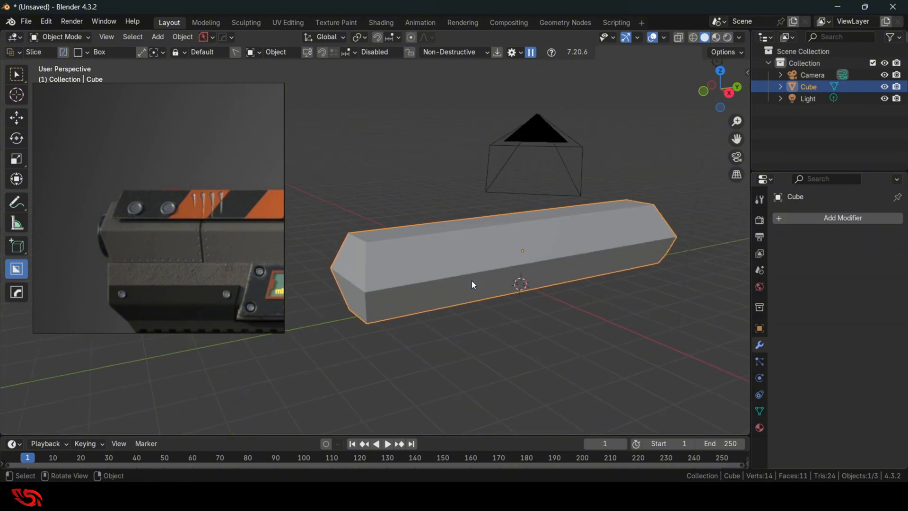
{"action": "middle_click_drag", "start_coordinate": [481, 273], "coordinate": [509, 261]}
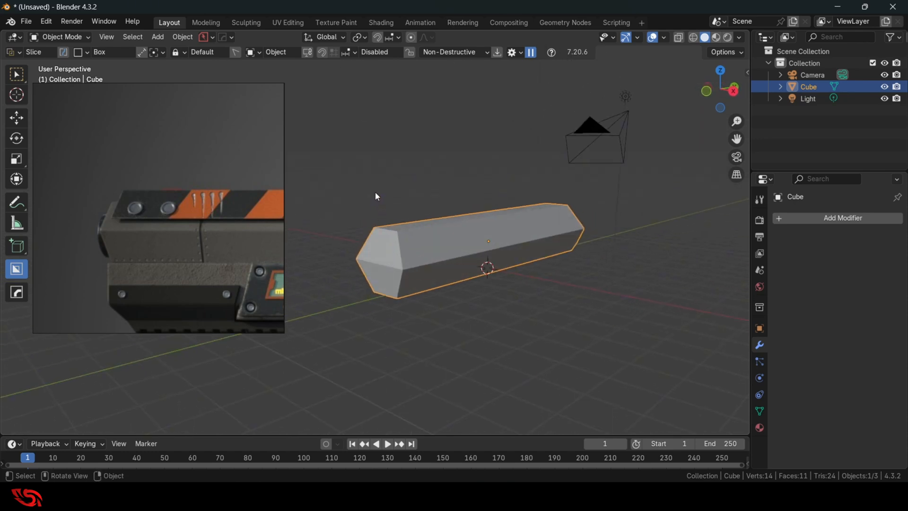
Add a narrow HardOps bevel to the bar with three segments and a 30° angle limit
{"action": "key", "text": "q"}
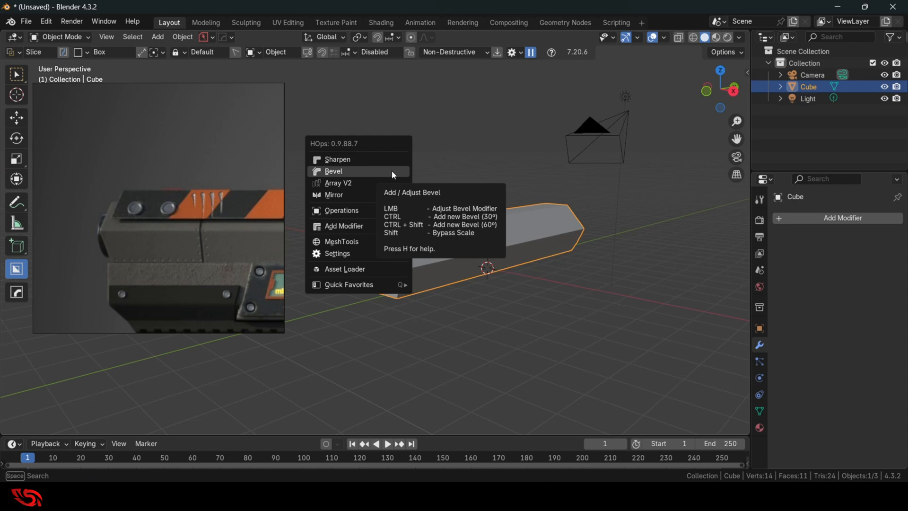
{"action": "left_click", "coordinate": [344, 172]}
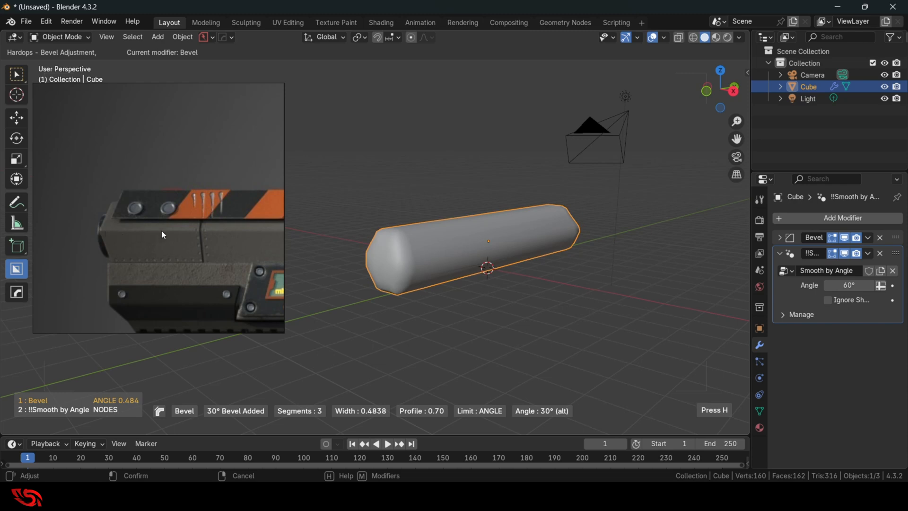
{"action": "left_click", "coordinate": [367, 227]}
{"action": "middle_click_drag", "start_coordinate": [386, 262], "coordinate": [493, 296]}
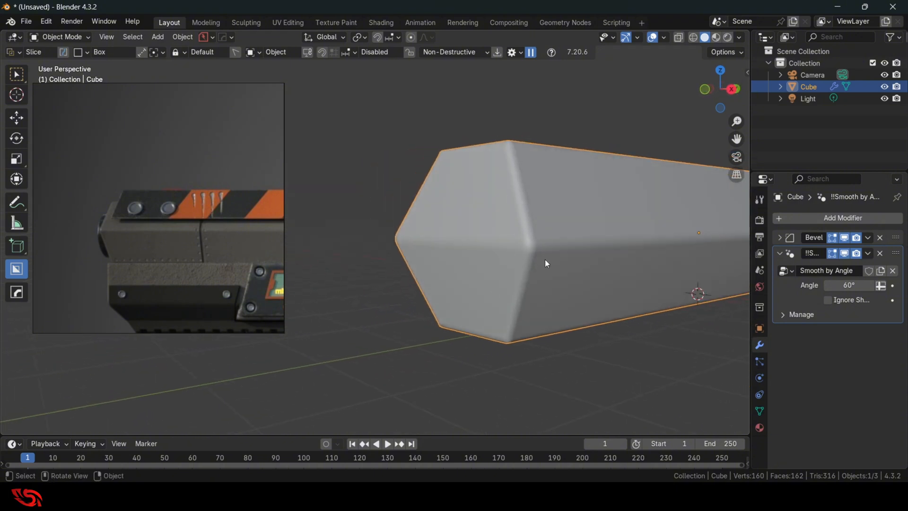
{"action": "middle_click_drag", "start_coordinate": [536, 256], "coordinate": [484, 272]}
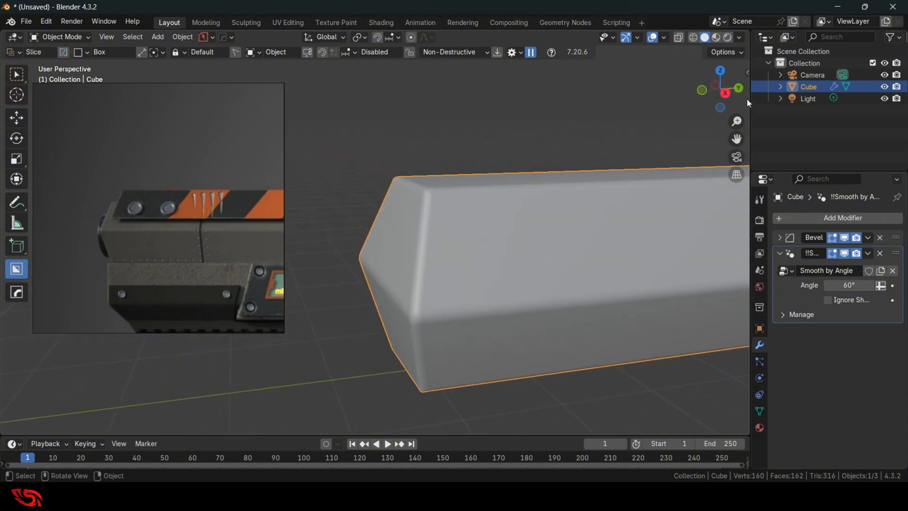
Set BoxCutter to Slice and slice the front section off the bevelled bar with a full-height box in the right side view
{"action": "left_click", "coordinate": [726, 95]}
{"action": "scroll", "coordinate": [571, 195], "scroll_direction": "down", "scroll_amount": 4}
{"action": "middle_click_drag", "start_coordinate": [463, 180], "coordinate": [475, 193], "text": "shift"}
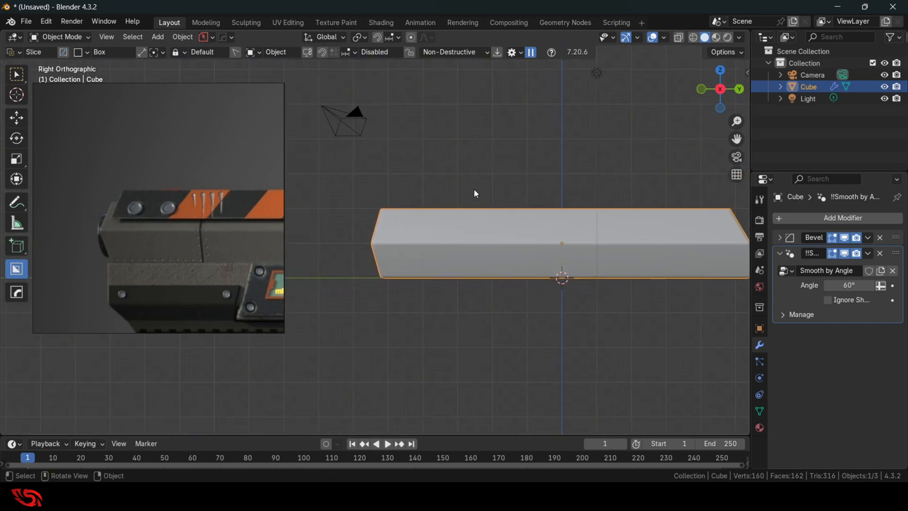
{"action": "key", "text": "alt+w"}
{"action": "key", "text": "alt+w"}
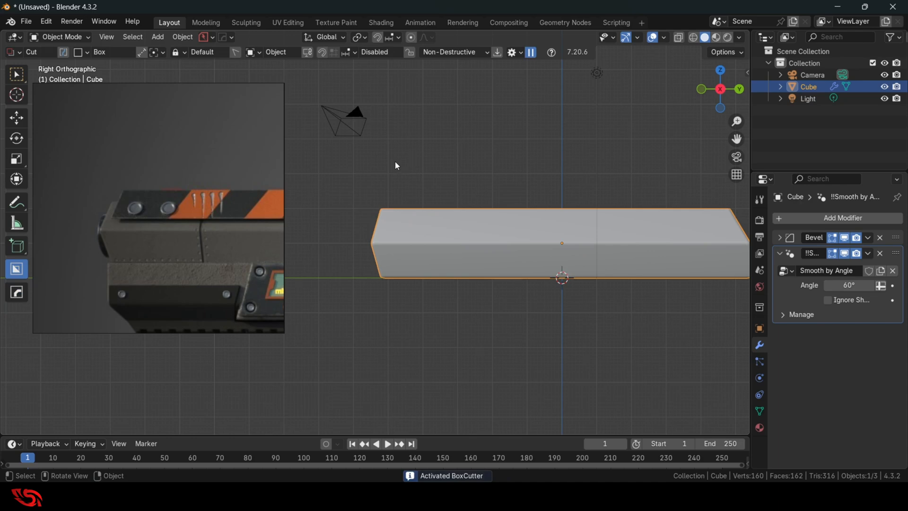
{"action": "key", "text": "d"}
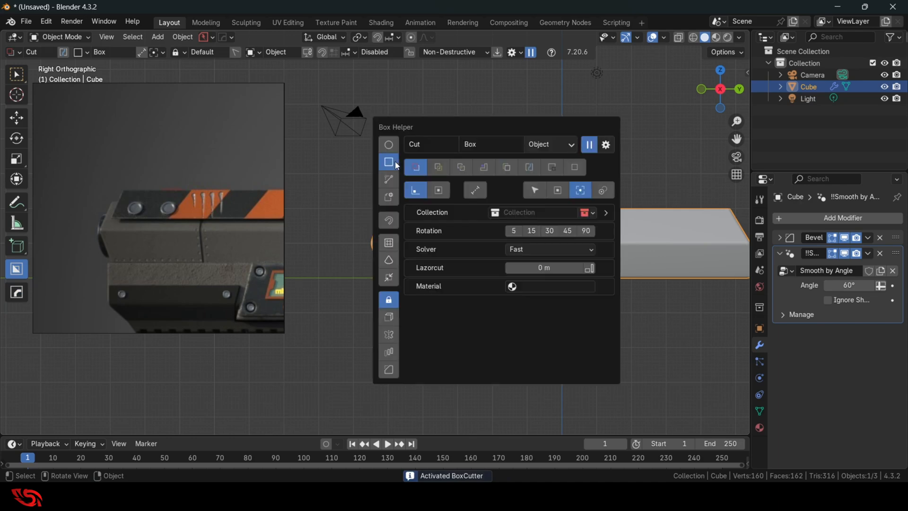
{"action": "left_click", "coordinate": [439, 169]}
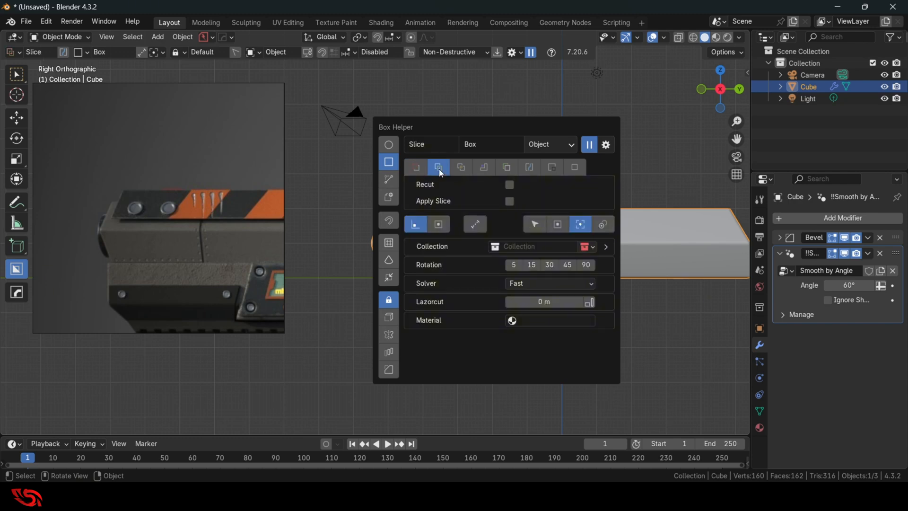
{"action": "scroll", "coordinate": [435, 196], "scroll_direction": "up", "scroll_amount": 1}
{"action": "key", "text": "d"}
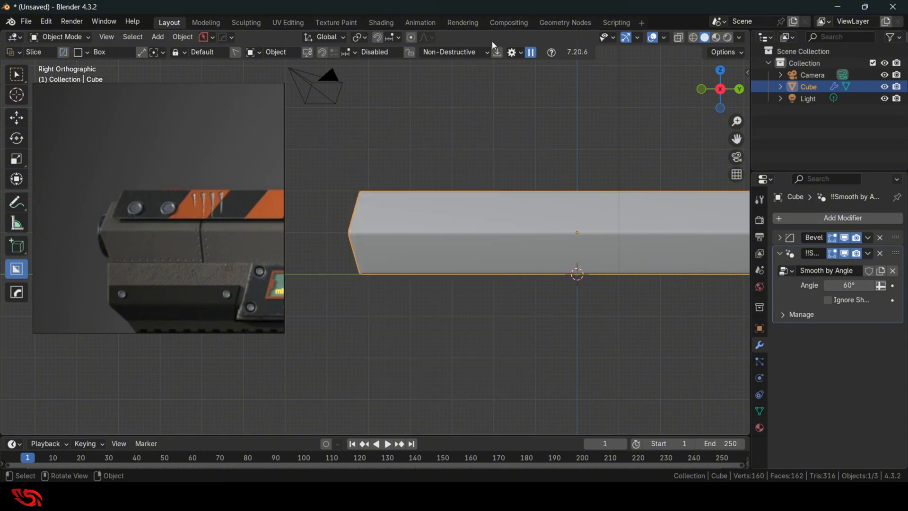
{"action": "mouse_move", "coordinate": [329, 150]}
{"action": "left_mouse_down"}
{"action": "mouse_move", "coordinate": [426, 271]}
{"action": "mouse_move", "coordinate": [458, 294]}
{"action": "mouse_move", "coordinate": [475, 294]}
{"action": "mouse_move", "coordinate": [468, 296]}
{"action": "left_mouse_up"}
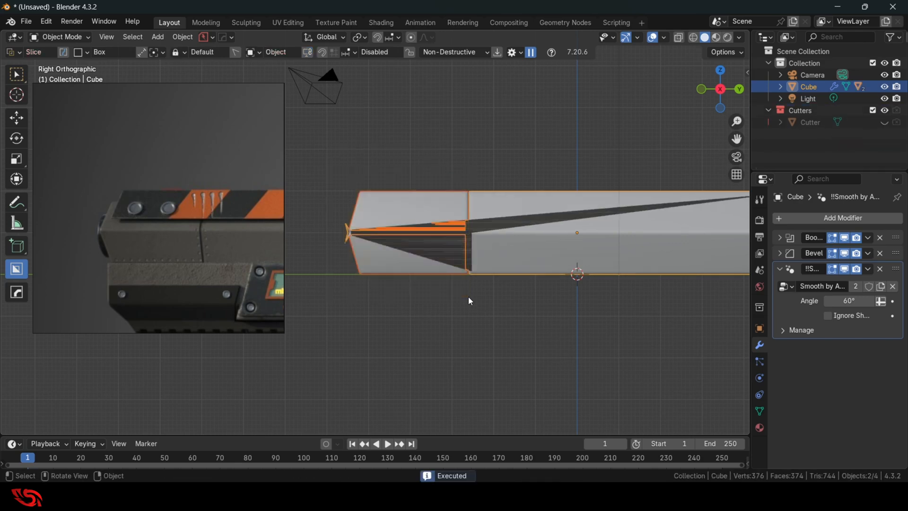
Select the remaining bar and examine the surfaces around the slice line up close
{"action": "middle_click_drag", "start_coordinate": [470, 300], "coordinate": [489, 304]}
{"action": "scroll", "coordinate": [490, 302], "scroll_direction": "up", "scroll_amount": 2}
{"action": "left_click", "coordinate": [550, 206]}
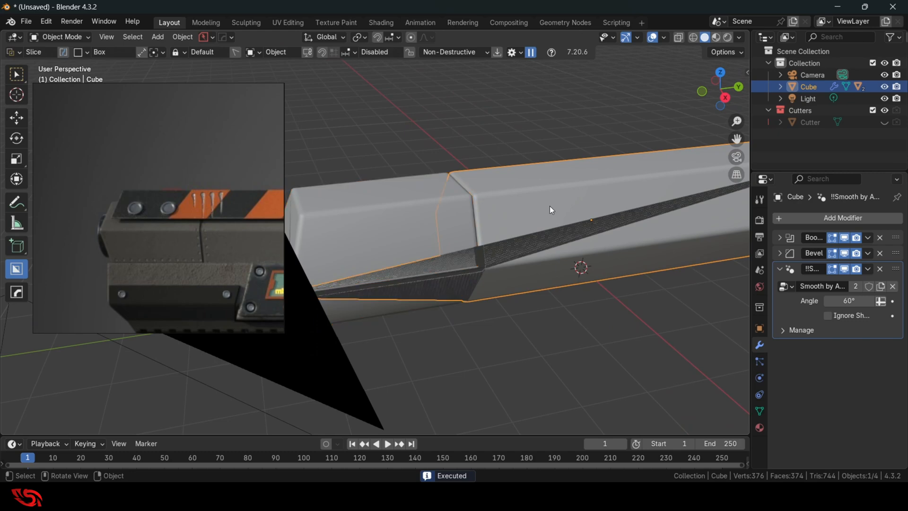
{"action": "middle_click_drag", "start_coordinate": [543, 350], "coordinate": [514, 327]}
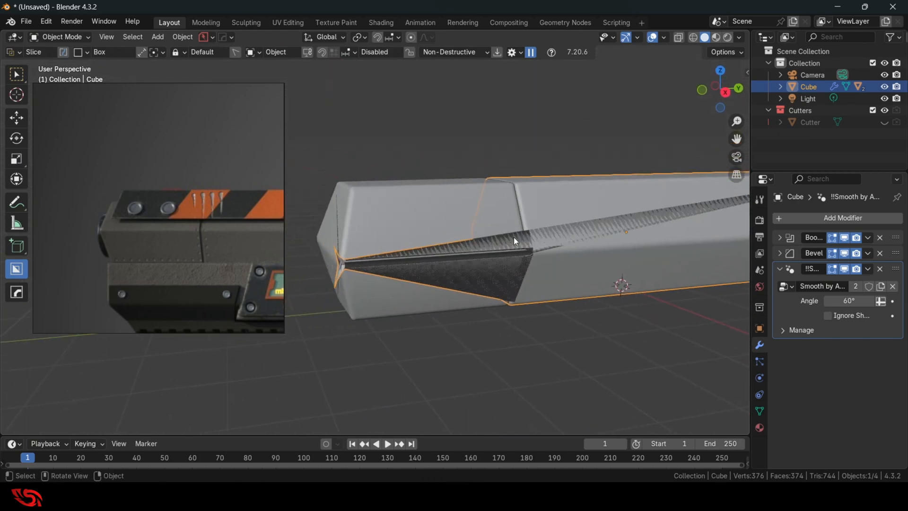
{"action": "middle_click_drag", "start_coordinate": [572, 274], "coordinate": [548, 276]}
{"action": "scroll", "coordinate": [526, 277], "scroll_direction": "up", "scroll_amount": 2}
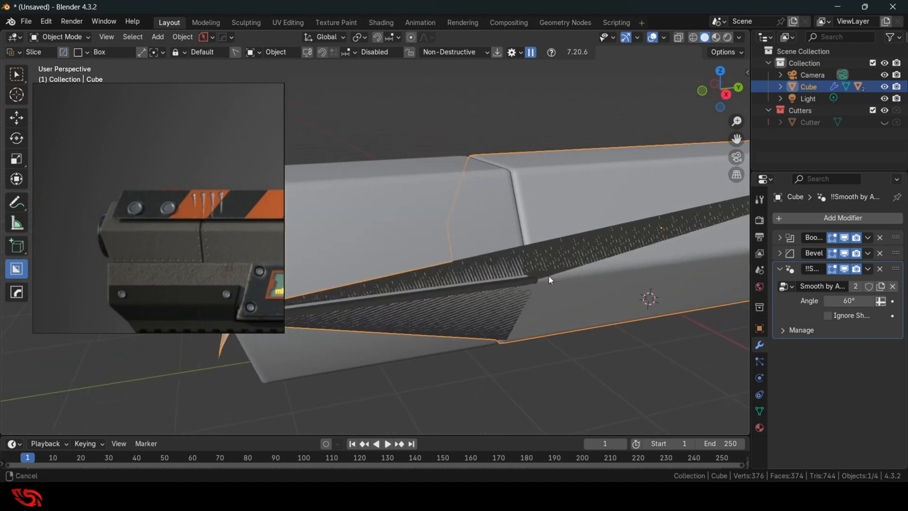
Set the amount of the remaining bar's Bevel modifier to about 0.064 m
{"action": "left_click", "coordinate": [779, 268]}
{"action": "left_click", "coordinate": [779, 253]}
{"action": "mouse_move", "coordinate": [855, 297]}
{"action": "left_mouse_down"}
{"action": "mouse_move", "coordinate": [825, 298]}
{"action": "mouse_move", "coordinate": [854, 297]}
{"action": "left_mouse_up"}
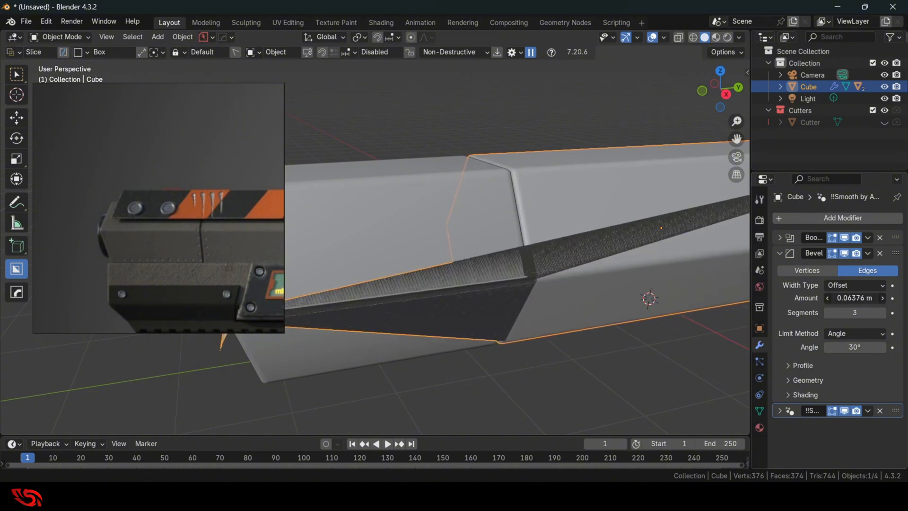
{"action": "left_click", "coordinate": [779, 253]}
Try the Exact solver on the bar's Boolean modifier, switch back to Fast, and check the slice area
{"action": "left_click", "coordinate": [780, 238]}
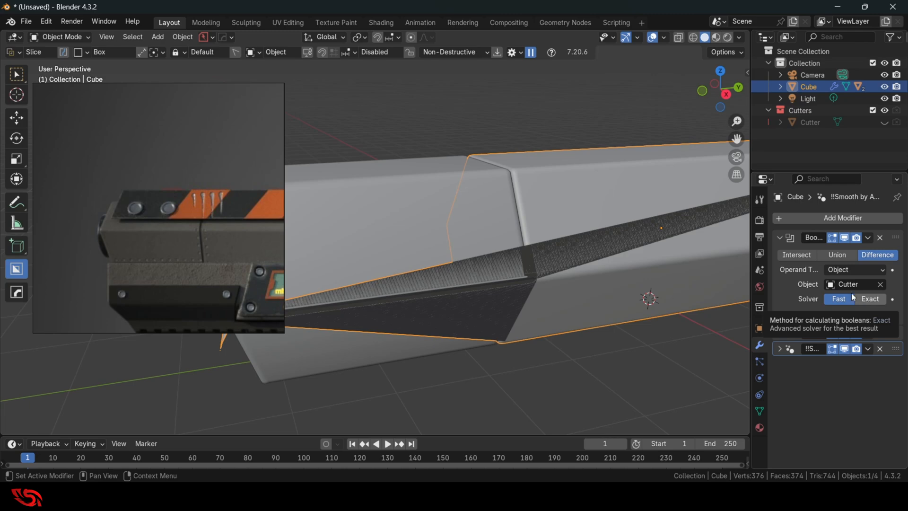
{"action": "left_click", "coordinate": [870, 299]}
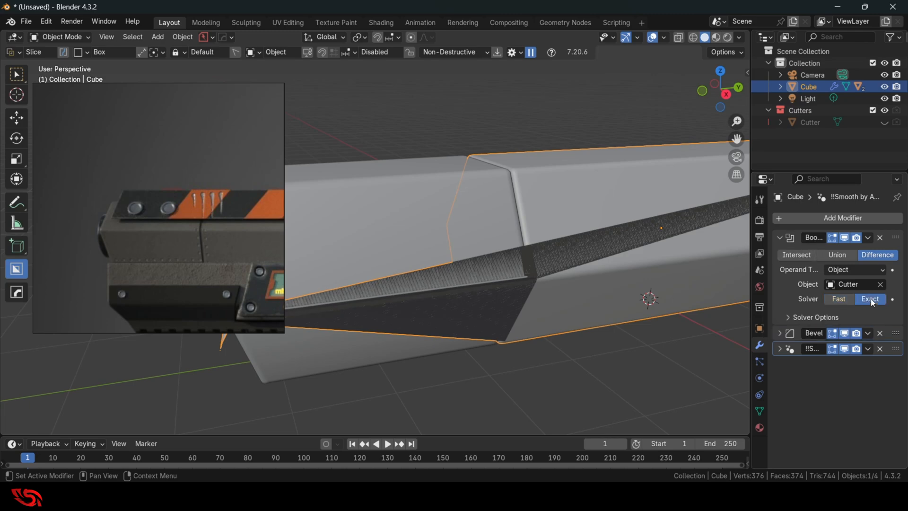
{"action": "left_click", "coordinate": [838, 298]}
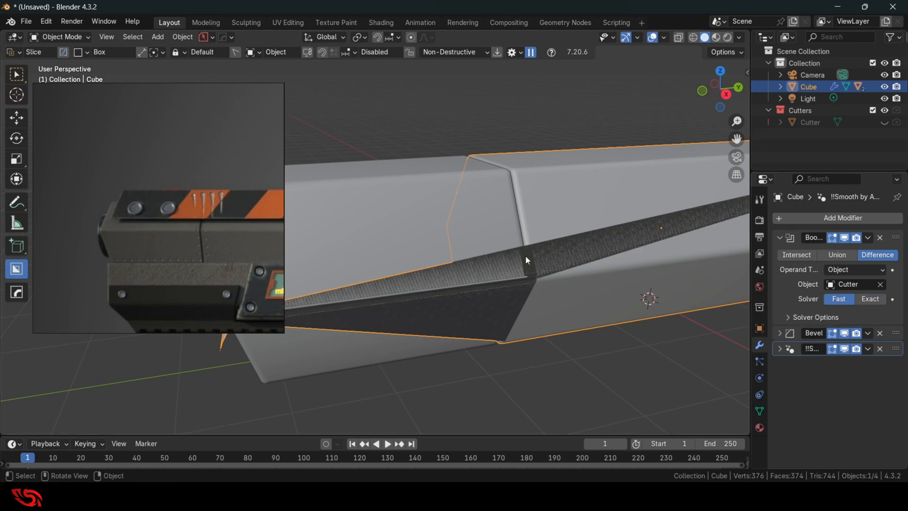
{"action": "scroll", "coordinate": [522, 257], "scroll_direction": "down", "scroll_amount": 5}
{"action": "scroll", "coordinate": [517, 259], "scroll_direction": "up", "scroll_amount": 5}
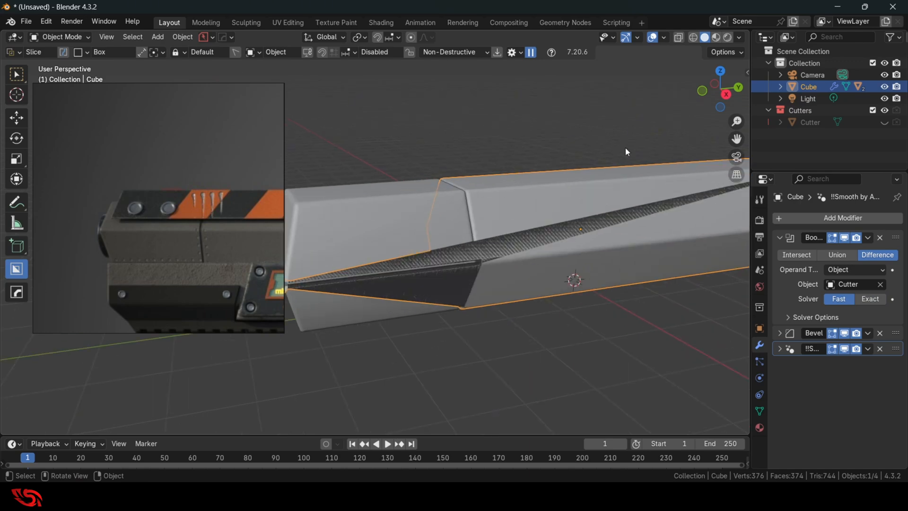
Hide the remaining bar's Smooth by Angle and Bevel modifiers in the viewport, and isolate the bar with only its Boolean displayed
{"action": "middle_click_drag", "start_coordinate": [625, 147], "coordinate": [626, 172]}
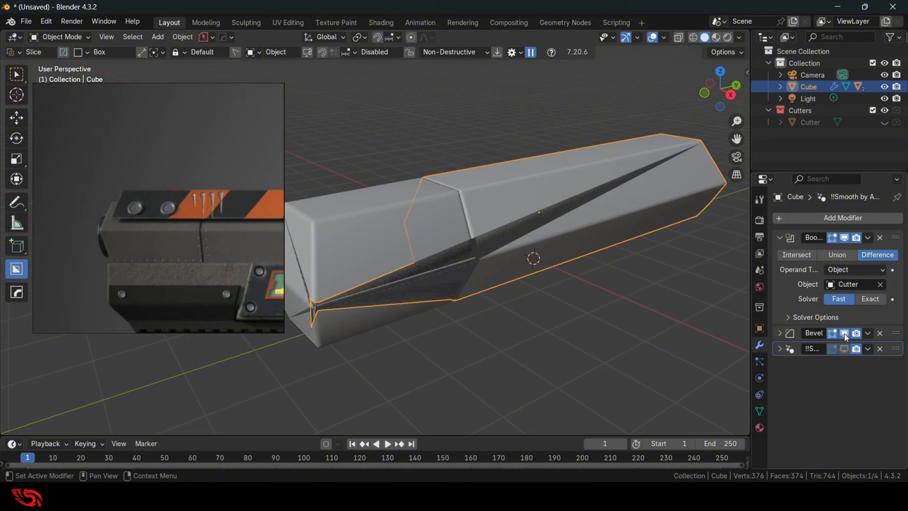
{"action": "left_click_drag", "start_coordinate": [847, 350], "coordinate": [846, 324]}
{"action": "left_click", "coordinate": [845, 237]}
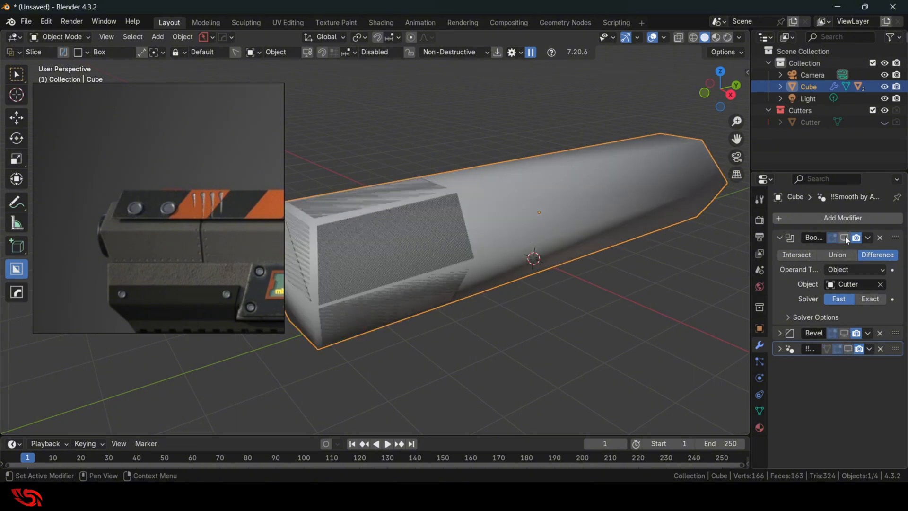
{"action": "key", "text": "slash"}
{"action": "key", "text": "slash"}
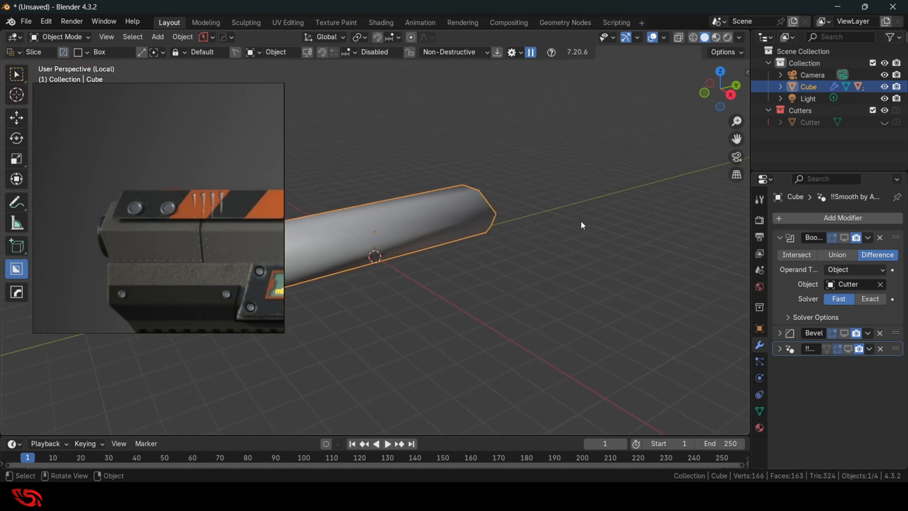
{"action": "middle_click_drag", "start_coordinate": [469, 252], "coordinate": [532, 251], "text": "shift"}
{"action": "left_click", "coordinate": [844, 237]}
{"action": "scroll", "coordinate": [593, 253], "scroll_direction": "up", "scroll_amount": 3}
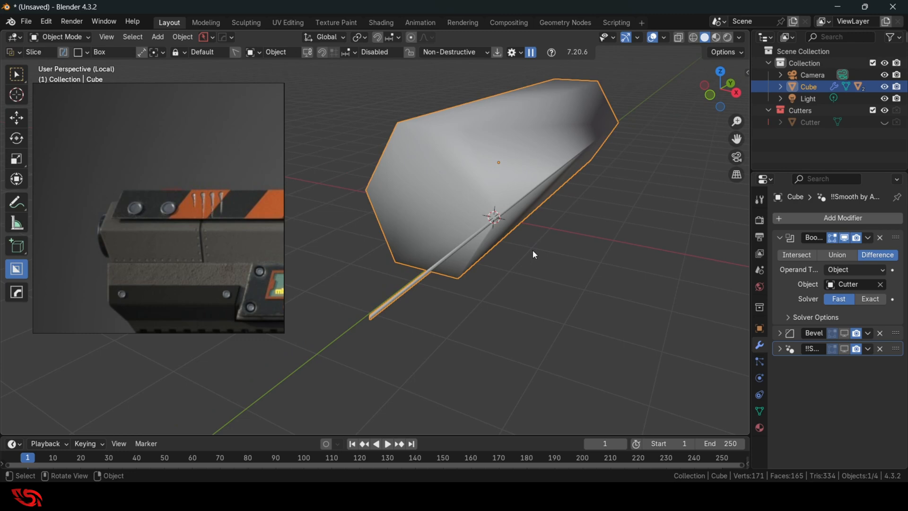
Examine the bar's cut end in and out of isolation, and check its geometry in wireframe and solid shading
{"action": "key", "text": "KP_Divide"}
{"action": "middle_click_drag", "start_coordinate": [534, 255], "coordinate": [545, 296]}
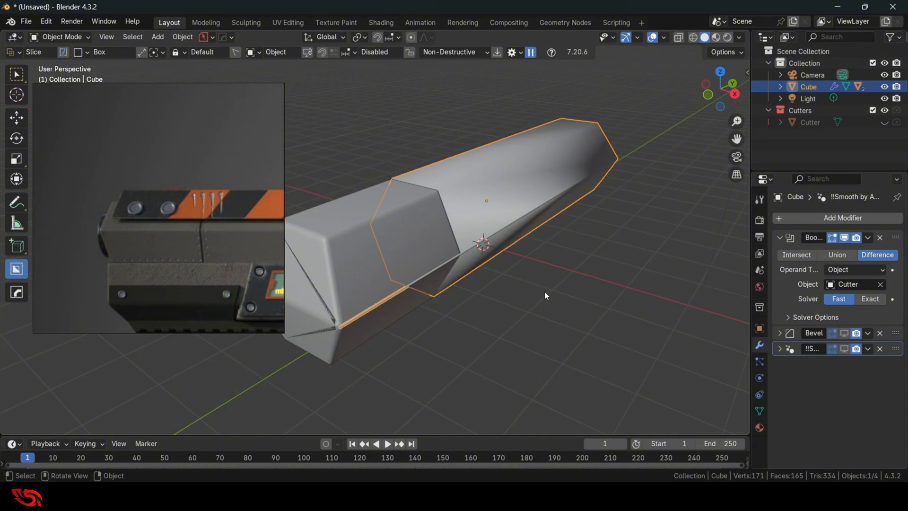
{"action": "key", "text": "KP_Divide"}
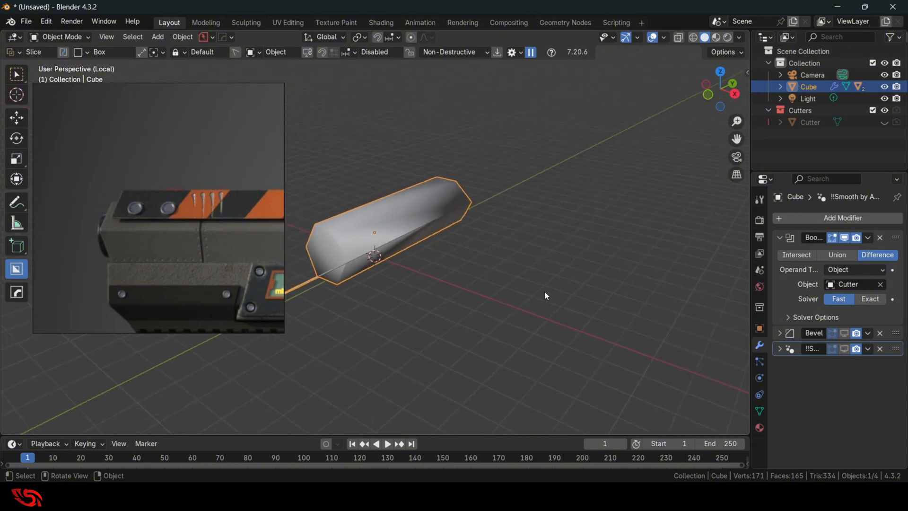
{"action": "middle_click_drag", "start_coordinate": [544, 291], "coordinate": [624, 321]}
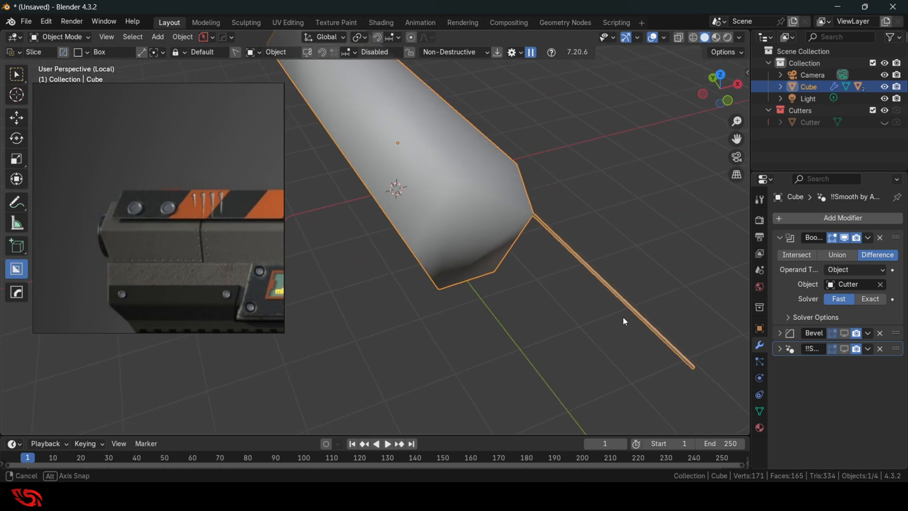
{"action": "left_click", "coordinate": [693, 38]}
{"action": "mouse_move", "coordinate": [633, 251]}
{"action": "middle_mouse_down"}
{"action": "mouse_move", "coordinate": [625, 216]}
{"action": "mouse_move", "coordinate": [682, 241]}
{"action": "mouse_move", "coordinate": [623, 199]}
{"action": "mouse_move", "coordinate": [625, 178]}
{"action": "mouse_move", "coordinate": [484, 223]}
{"action": "middle_mouse_up"}
{"action": "left_click", "coordinate": [705, 38]}
{"action": "scroll", "coordinate": [484, 223], "scroll_direction": "down", "scroll_amount": 3}
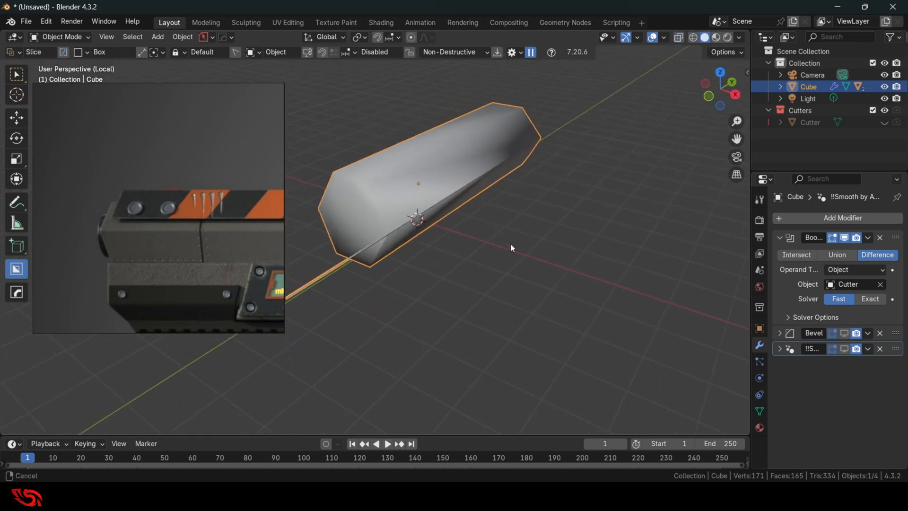
Reveal the bar's Boolean cutter box with HardOps Ever Scroll and select only that cutter
{"action": "key", "text": "q"}
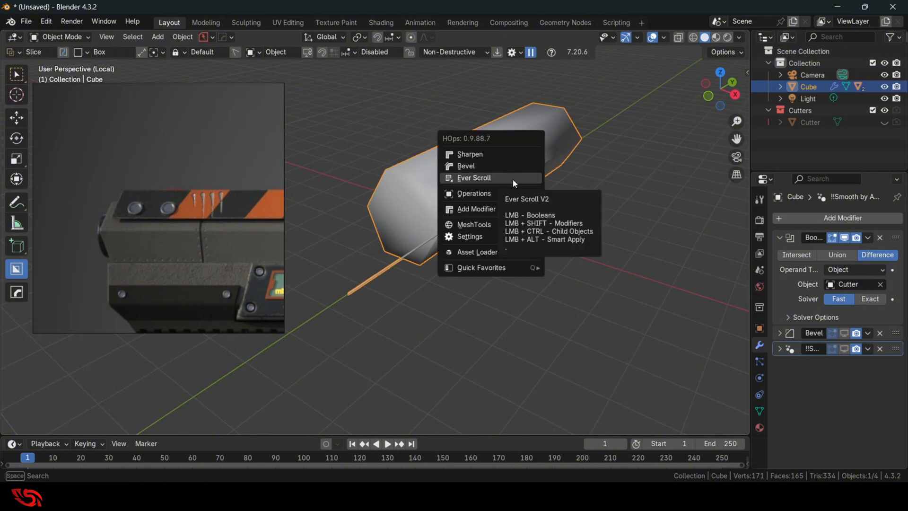
{"action": "left_click", "coordinate": [512, 179]}
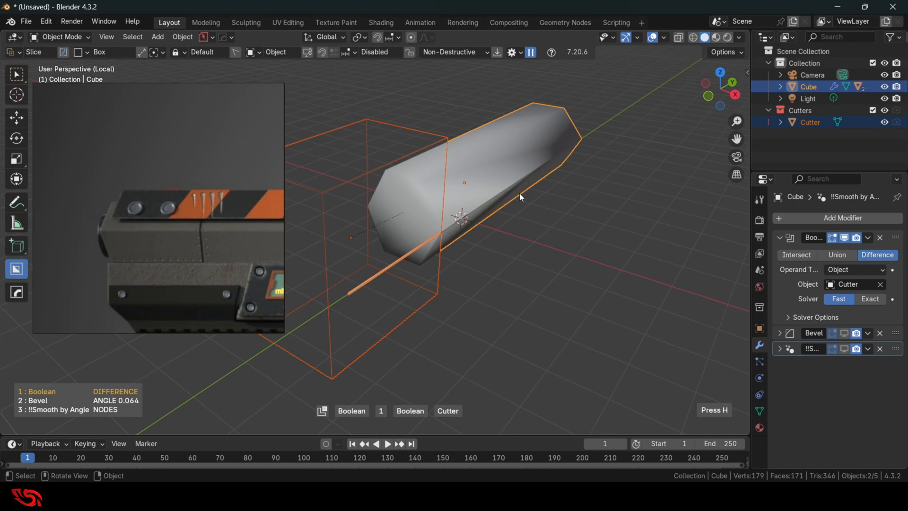
{"action": "left_click", "coordinate": [520, 193]}
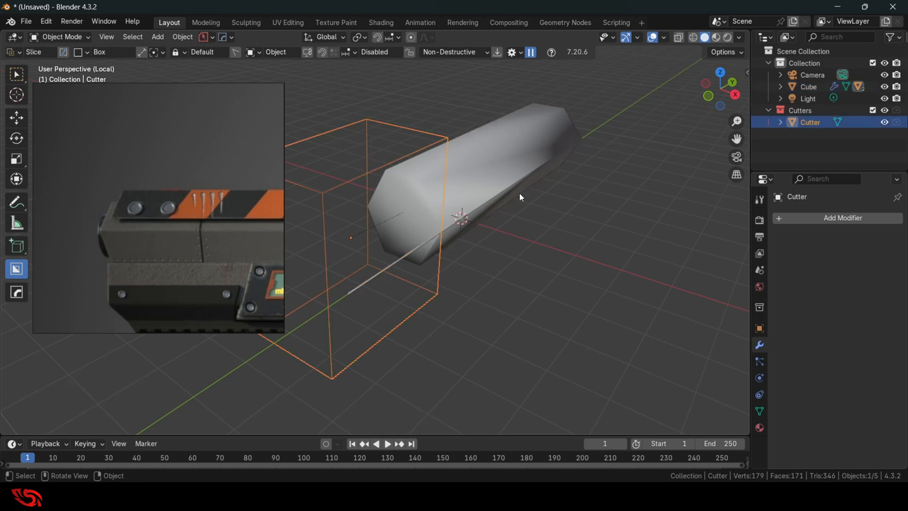
{"action": "middle_click_drag", "start_coordinate": [481, 271], "coordinate": [544, 261]}
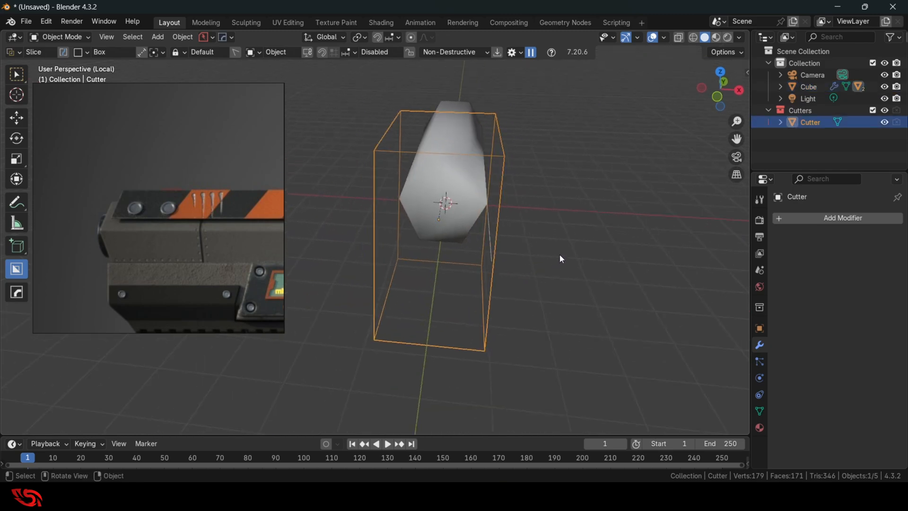
{"action": "scroll", "coordinate": [567, 254], "scroll_direction": "up", "scroll_amount": 3}
{"action": "middle_click_drag", "start_coordinate": [548, 261], "coordinate": [535, 259]}
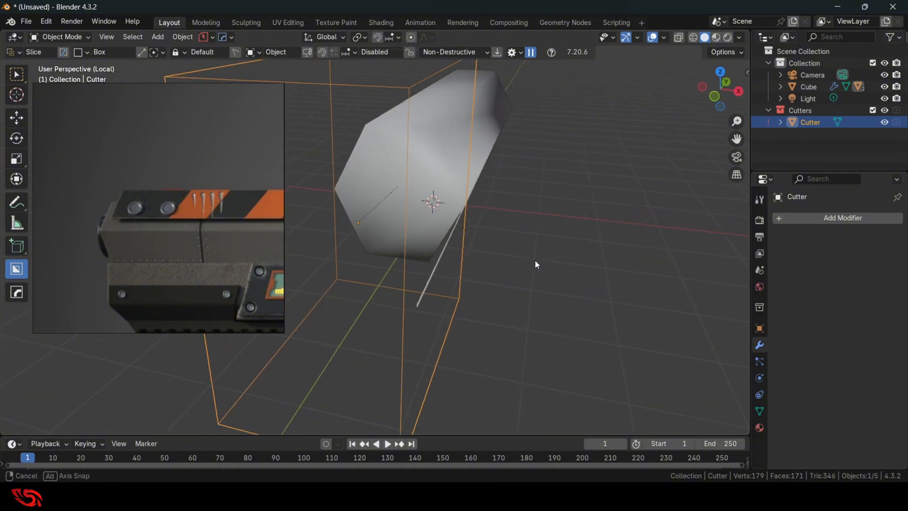
{"action": "key", "text": "Tab"}
{"action": "left_click", "coordinate": [530, 202]}
{"action": "left_click", "coordinate": [445, 219]}
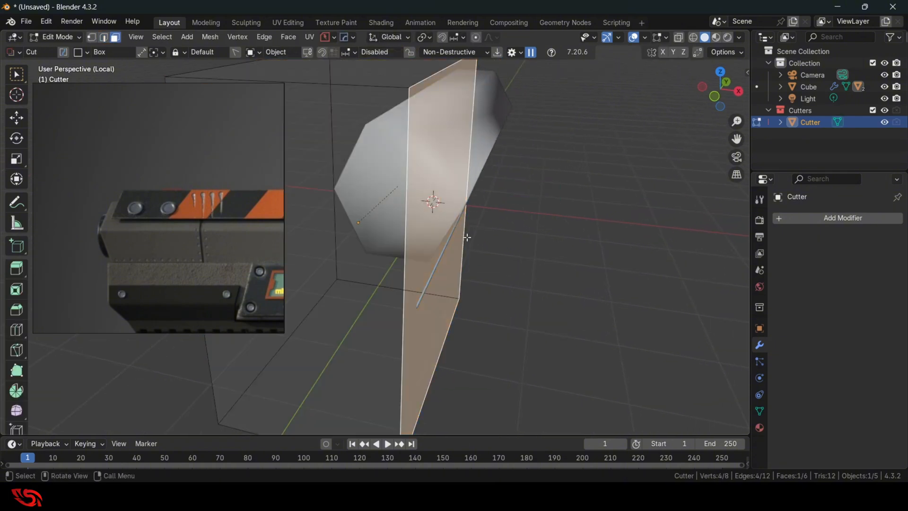
{"action": "key", "text": "Tab"}
{"action": "left_click", "coordinate": [474, 211]}
Scale the cutter box wider along the global X axis so its sides extend clearly past the bar
{"action": "middle_click_drag", "start_coordinate": [488, 234], "coordinate": [498, 233]}
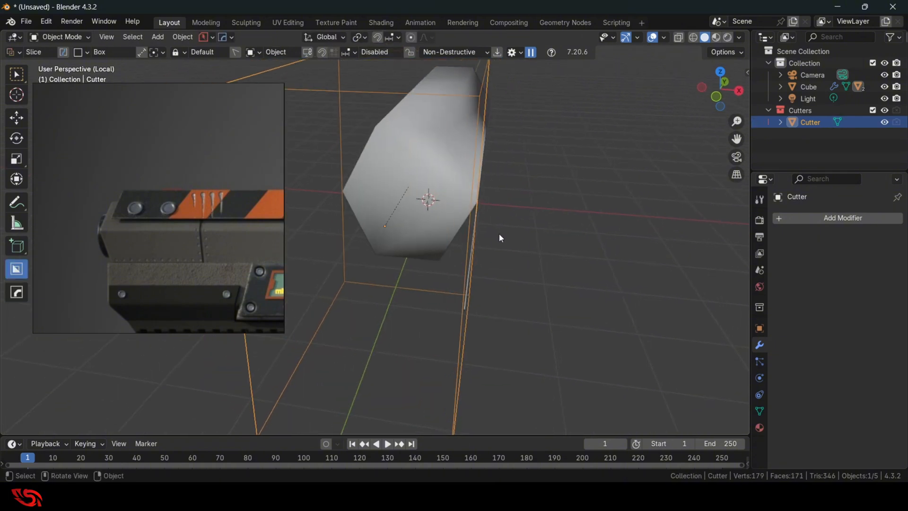
{"action": "key", "text": "s"}
{"action": "key", "text": "x"}
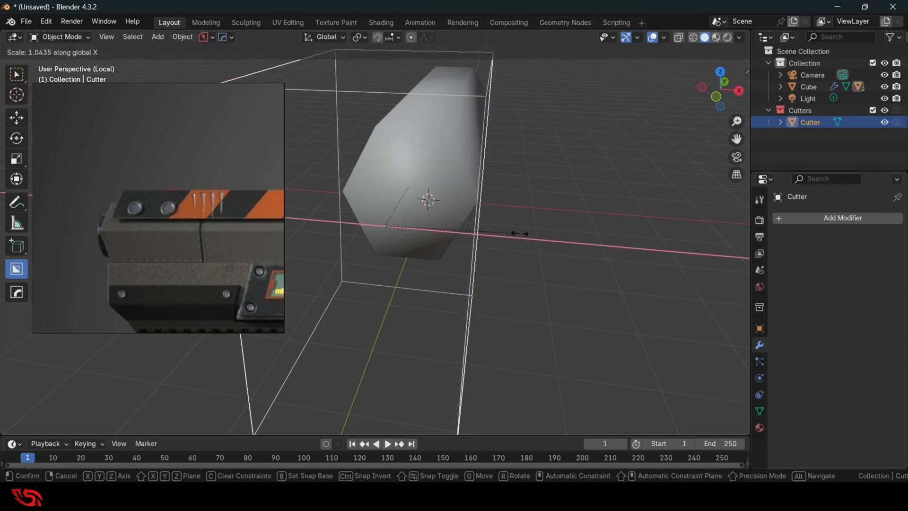
{"action": "left_click", "coordinate": [529, 235]}
{"action": "middle_click_drag", "start_coordinate": [532, 237], "coordinate": [573, 233]}
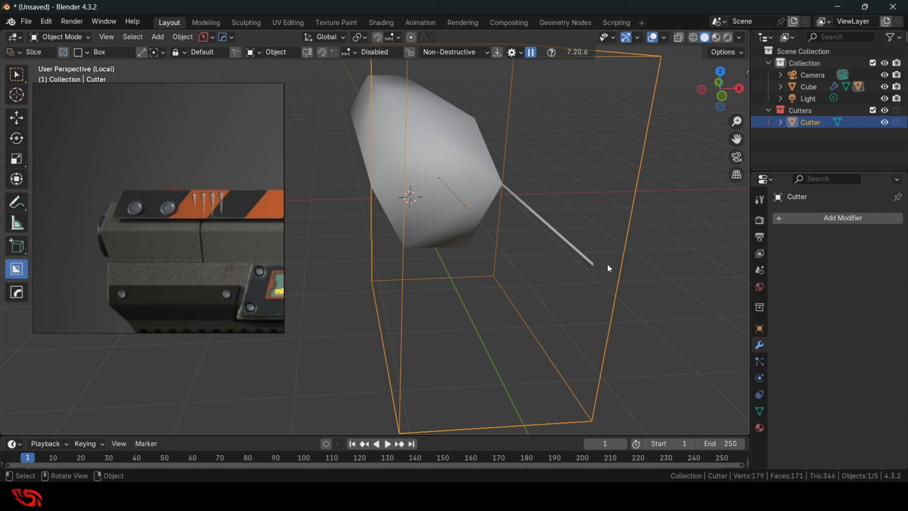
{"action": "key", "text": "s"}
{"action": "key", "text": "x"}
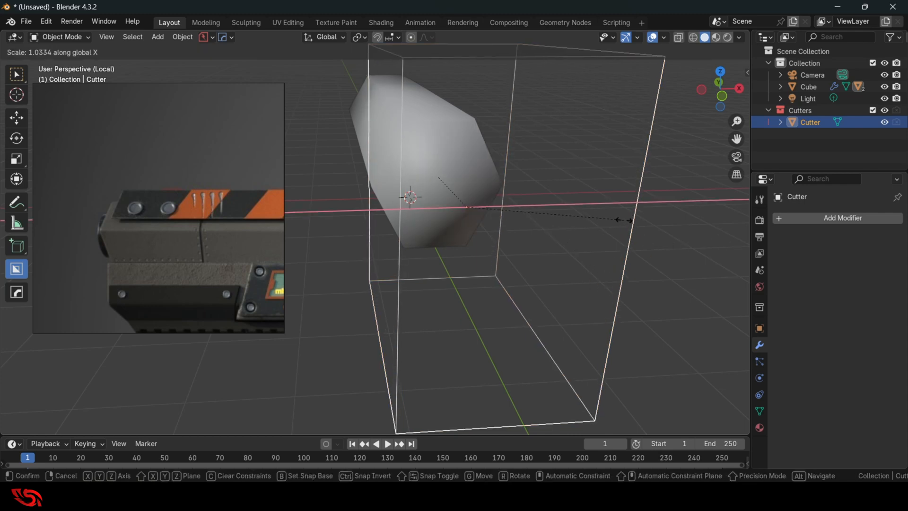
{"action": "left_click", "coordinate": [648, 220]}
Hide the widened cutter box and leave the isolated view
{"action": "middle_click_drag", "start_coordinate": [649, 220], "coordinate": [559, 264]}
{"action": "key", "text": "h"}
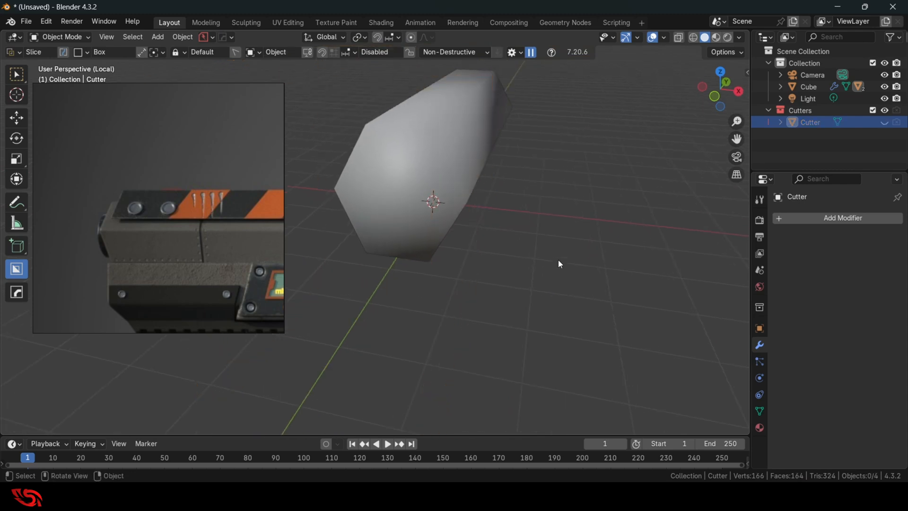
{"action": "key", "text": "slash"}
Select the remaining bar and turn the viewport display of its Bevel and Smooth by Angle modifiers back on
{"action": "left_click", "coordinate": [536, 163]}
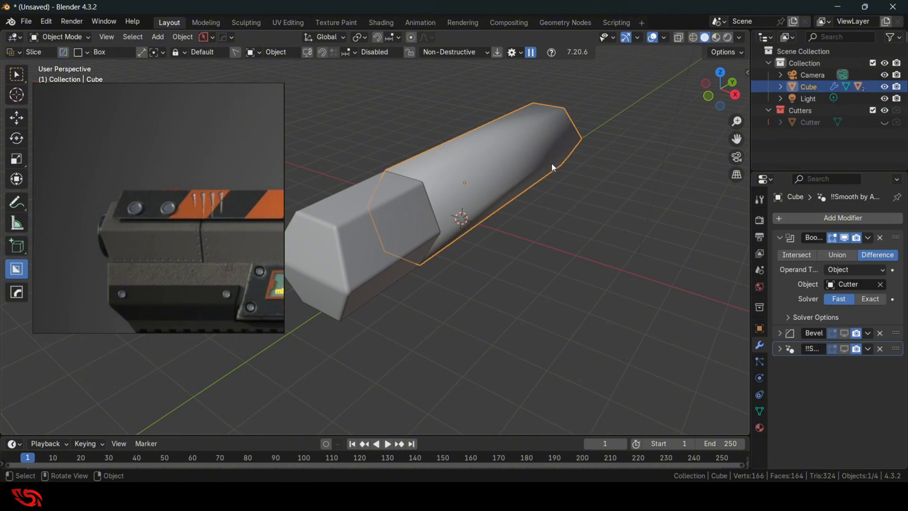
{"action": "left_click", "coordinate": [845, 334]}
{"action": "left_click", "coordinate": [845, 348]}
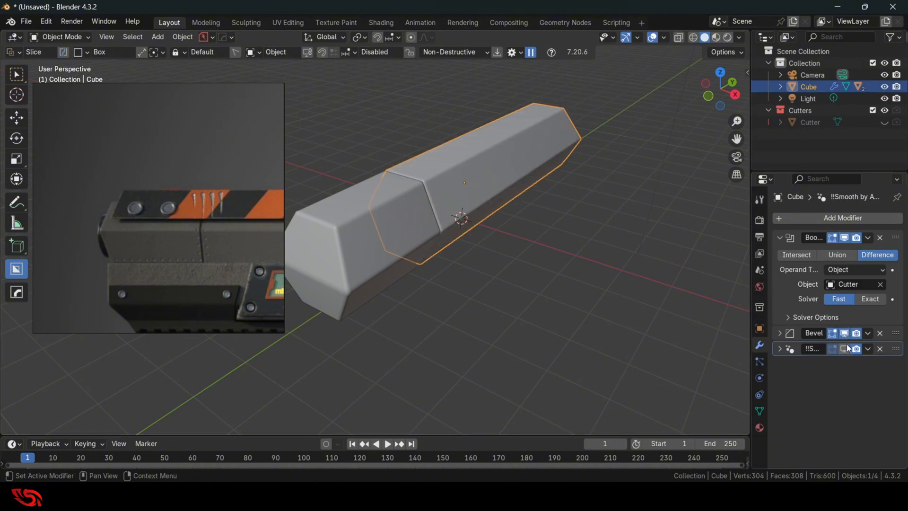
{"action": "left_click", "coordinate": [844, 348]}
Select the sliced front section and reveal its Boolean cutter box with HardOps Ever Scroll
{"action": "mouse_move", "coordinate": [612, 293]}
{"action": "middle_mouse_down"}
{"action": "mouse_move", "coordinate": [484, 262]}
{"action": "mouse_move", "coordinate": [581, 275]}
{"action": "middle_mouse_up"}
{"action": "middle_click_drag", "start_coordinate": [407, 262], "coordinate": [412, 267]}
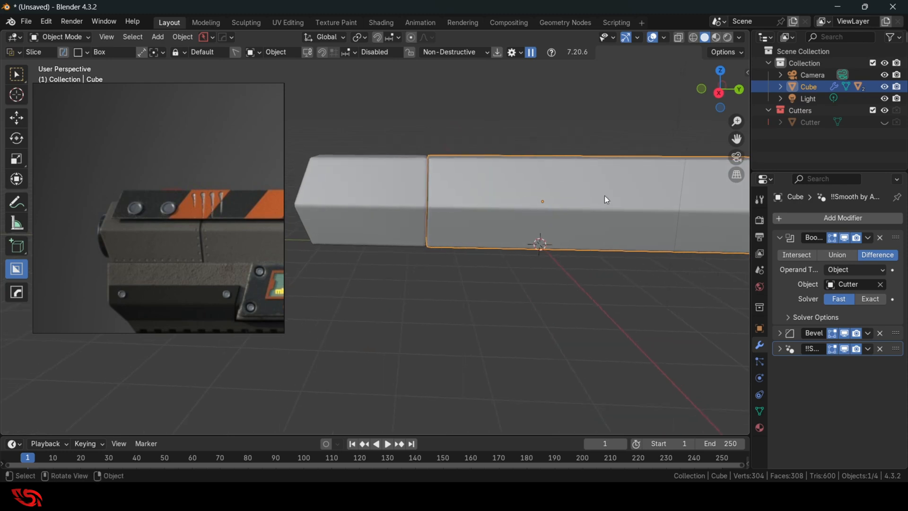
{"action": "left_click", "coordinate": [714, 99]}
{"action": "scroll", "coordinate": [532, 302], "scroll_direction": "up", "scroll_amount": 3}
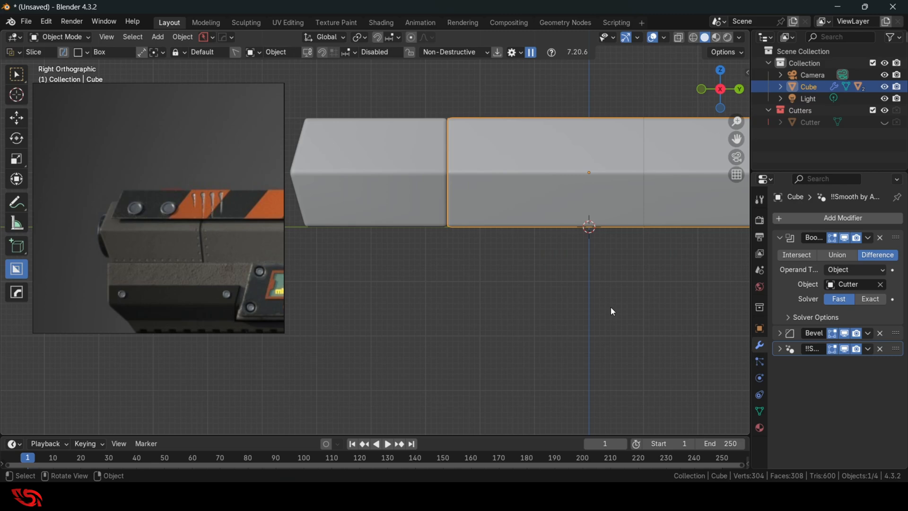
{"action": "left_click", "coordinate": [384, 146]}
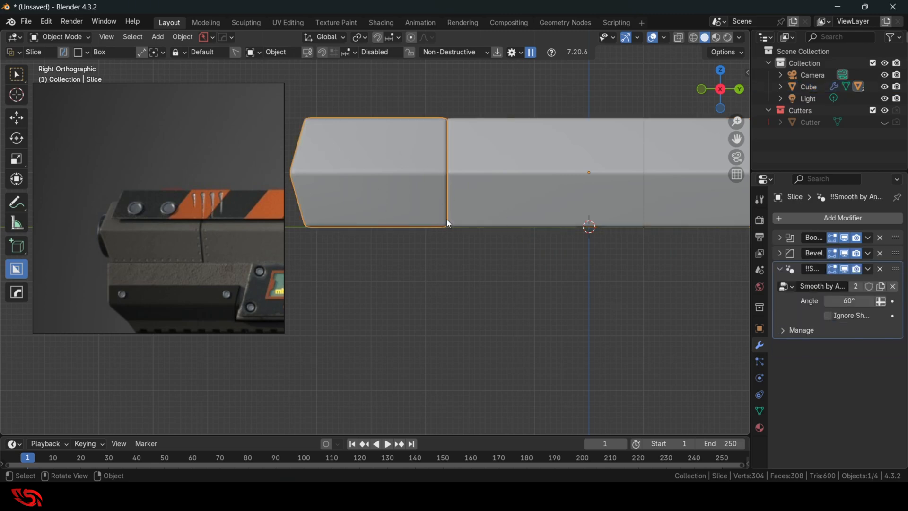
{"action": "middle_click_drag", "start_coordinate": [446, 220], "coordinate": [489, 192]}
{"action": "key", "text": "q"}
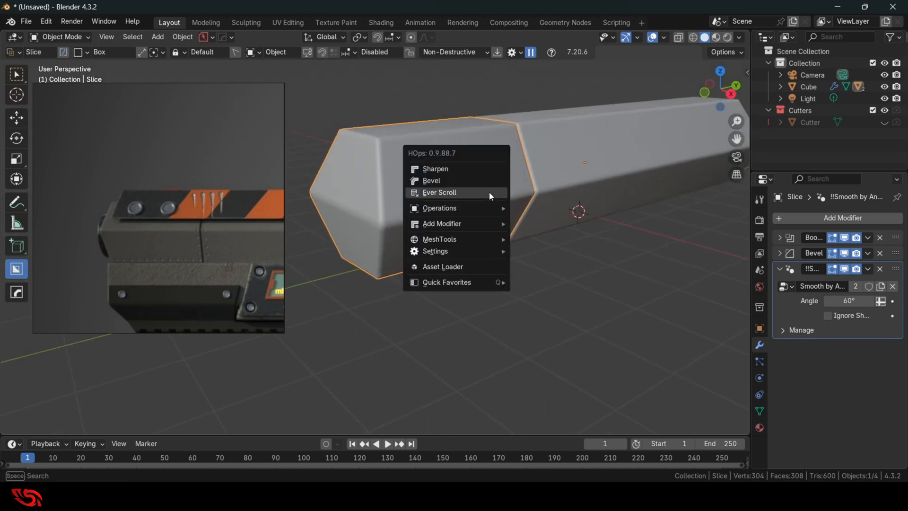
{"action": "left_click", "coordinate": [489, 192]}
{"action": "left_click", "coordinate": [489, 192]}
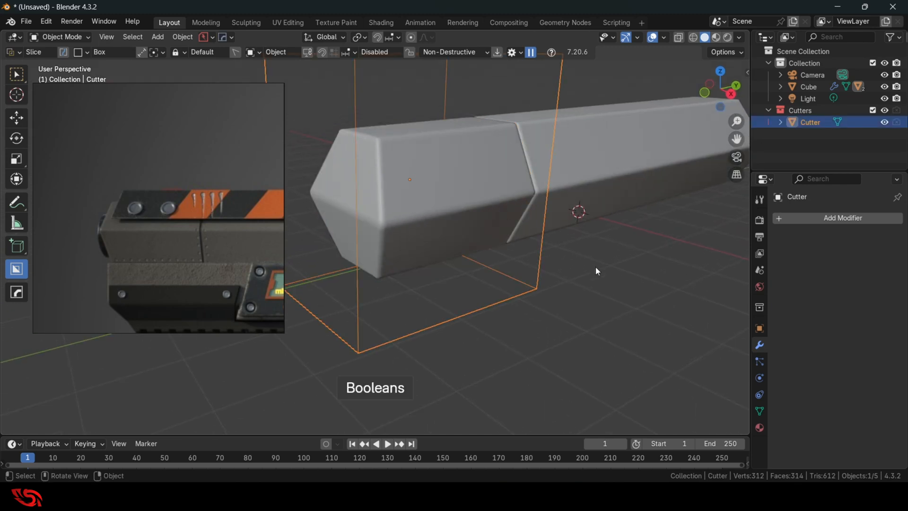
Try to slant the slice by moving the cutter box's top face along Y toward the front end of the bar
{"action": "scroll", "coordinate": [594, 266], "scroll_direction": "down", "scroll_amount": 4}
{"action": "middle_click_drag", "start_coordinate": [594, 266], "coordinate": [515, 259]}
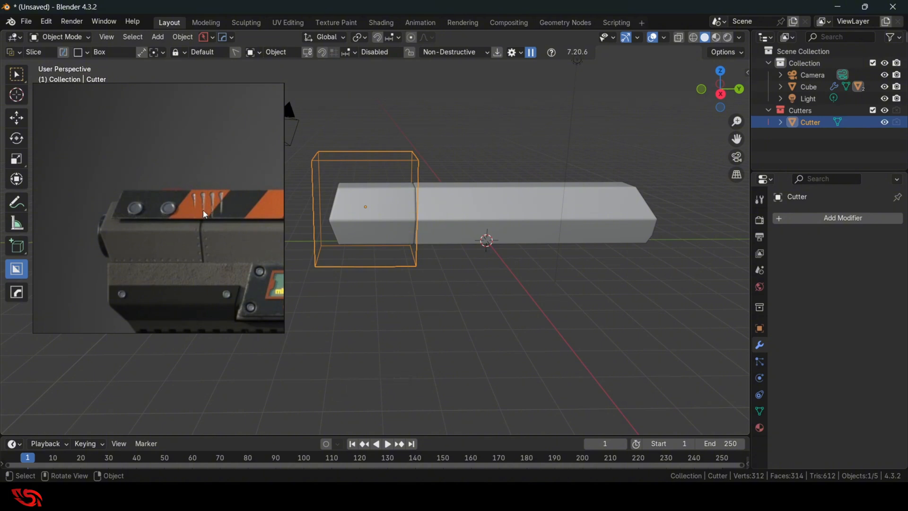
{"action": "middle_click_drag", "start_coordinate": [467, 243], "coordinate": [413, 215]}
{"action": "key", "text": "Tab"}
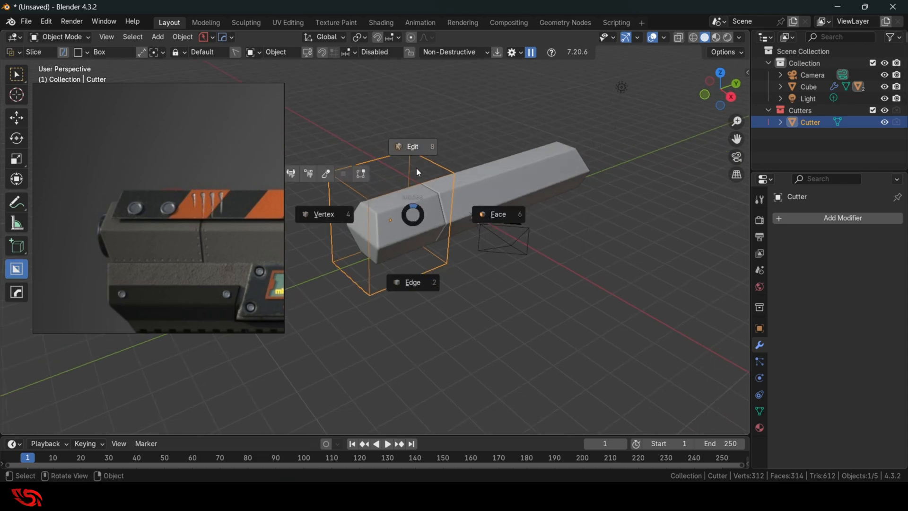
{"action": "left_click", "coordinate": [417, 152]}
{"action": "left_click", "coordinate": [393, 173]}
{"action": "middle_click_drag", "start_coordinate": [516, 209], "coordinate": [477, 182]}
{"action": "left_click", "coordinate": [720, 98]}
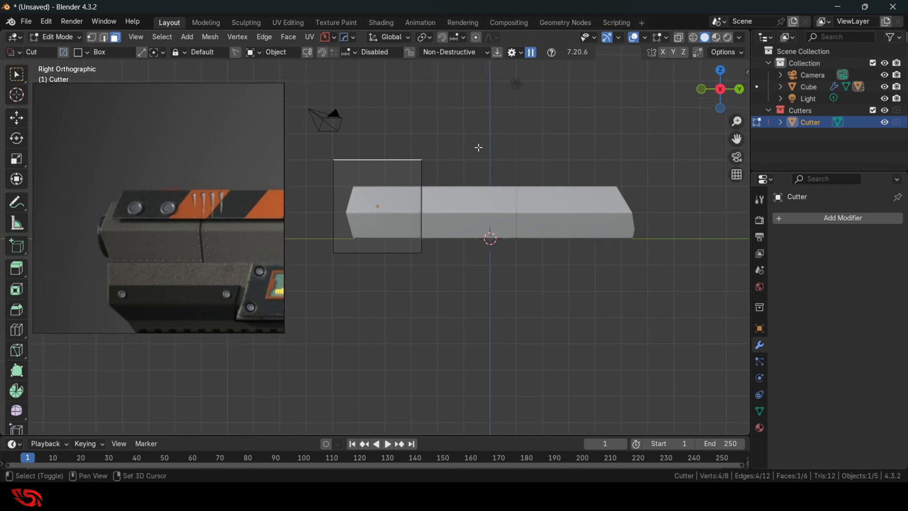
{"action": "scroll", "coordinate": [478, 146], "scroll_direction": "up", "scroll_amount": 2}
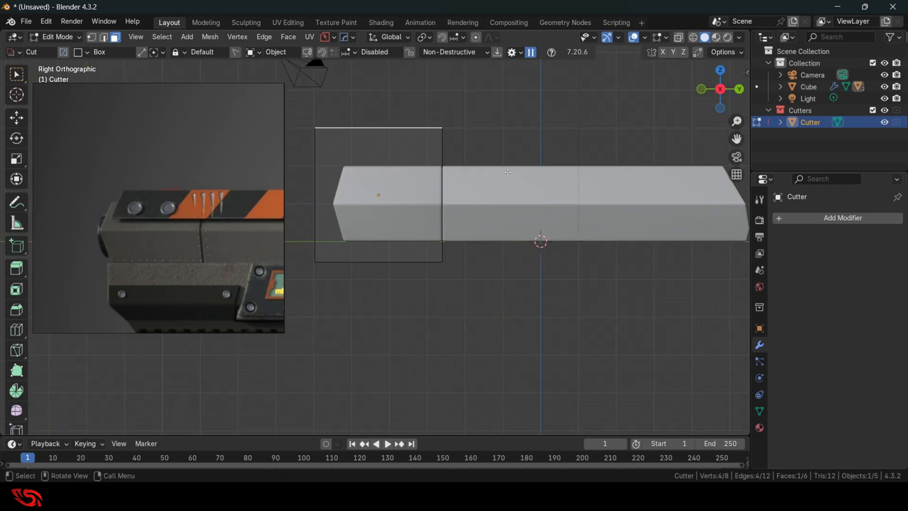
{"action": "key", "text": "g"}
{"action": "key", "text": "y"}
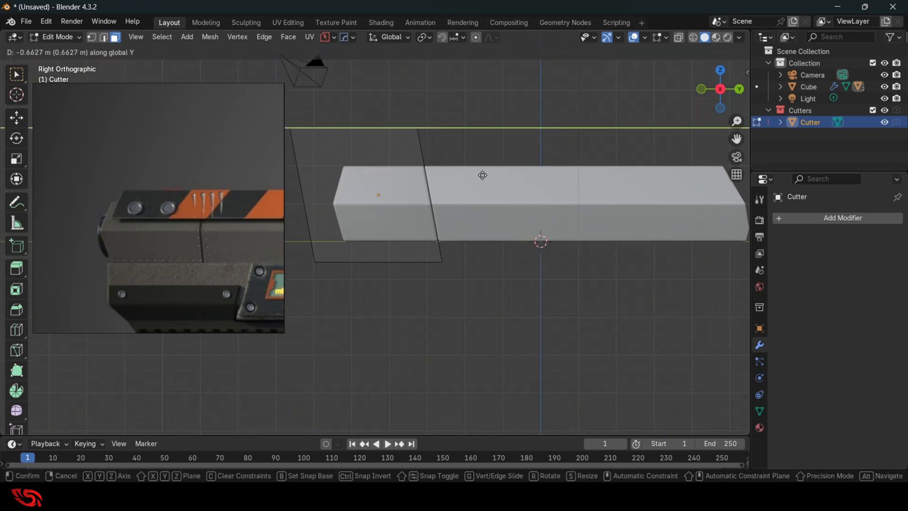
{"action": "left_click", "coordinate": [466, 177]}
Inspect the seam between the front section and the remaining bar in perspective and in the right side view
{"action": "middle_click_drag", "start_coordinate": [465, 177], "coordinate": [526, 230]}
{"action": "scroll", "coordinate": [526, 230], "scroll_direction": "up", "scroll_amount": 5}
{"action": "scroll", "coordinate": [587, 192], "scroll_direction": "down", "scroll_amount": 3}
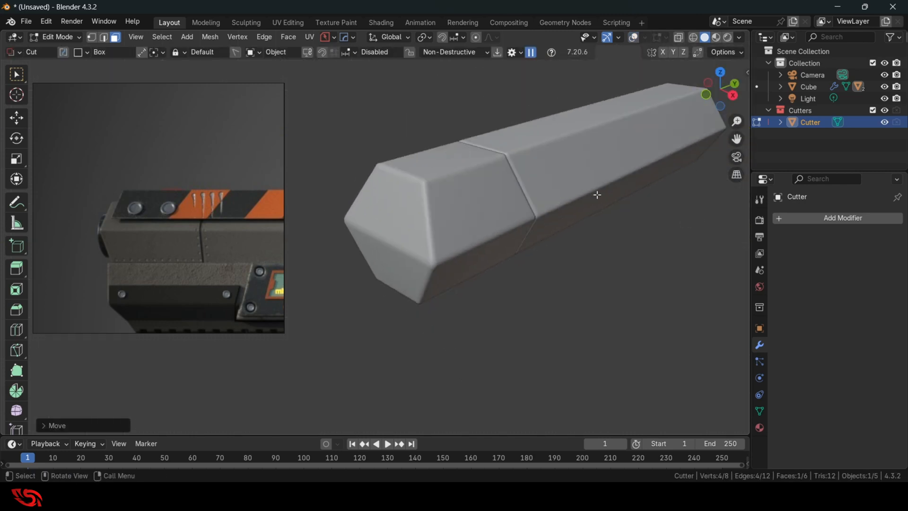
{"action": "middle_click_drag", "start_coordinate": [595, 194], "coordinate": [555, 219]}
{"action": "left_click", "coordinate": [725, 99]}
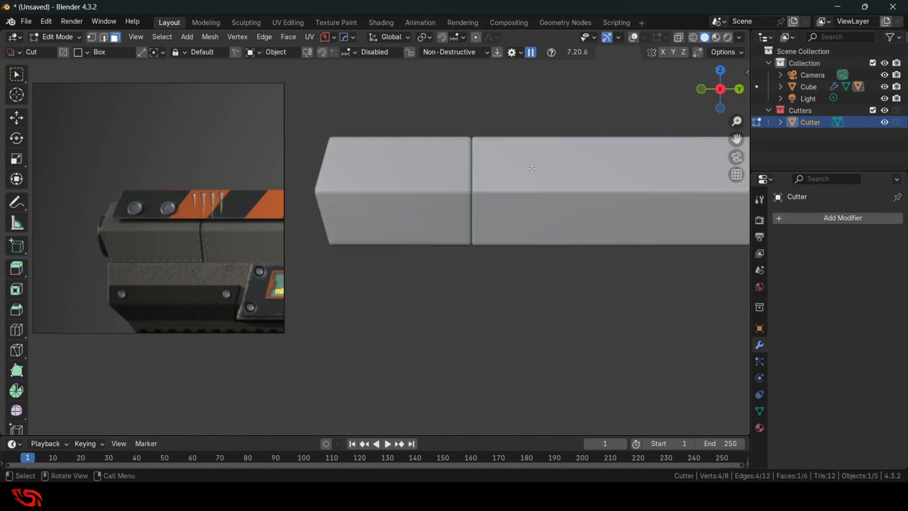
{"action": "scroll", "coordinate": [532, 169], "scroll_direction": "down", "scroll_amount": 5}
{"action": "middle_click_drag", "start_coordinate": [531, 208], "coordinate": [439, 229]}
Return the cutter box to Object Mode and hide it
{"action": "key", "text": "Tab"}
{"action": "left_click", "coordinate": [498, 172]}
{"action": "key", "text": "h"}
{"action": "scroll", "coordinate": [483, 195], "scroll_direction": "down", "scroll_amount": 3}
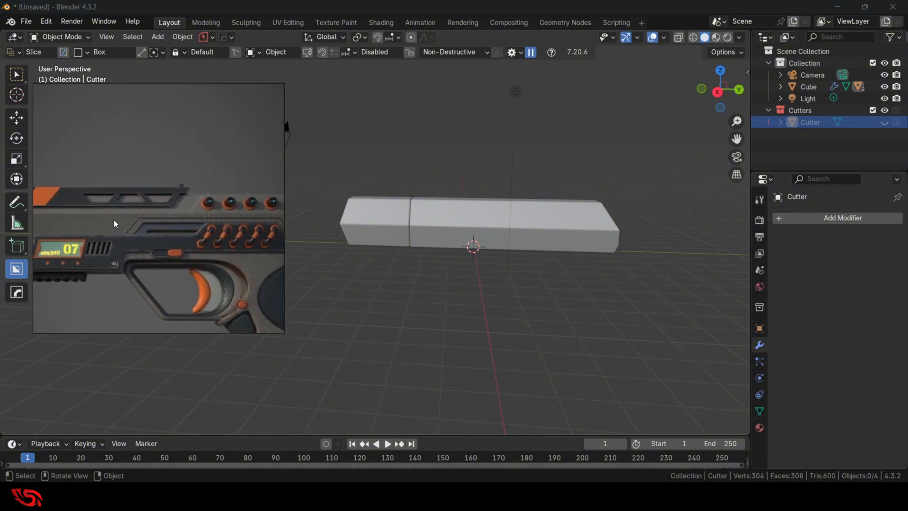
{"action": "middle_click_drag", "start_coordinate": [504, 294], "coordinate": [494, 271]}
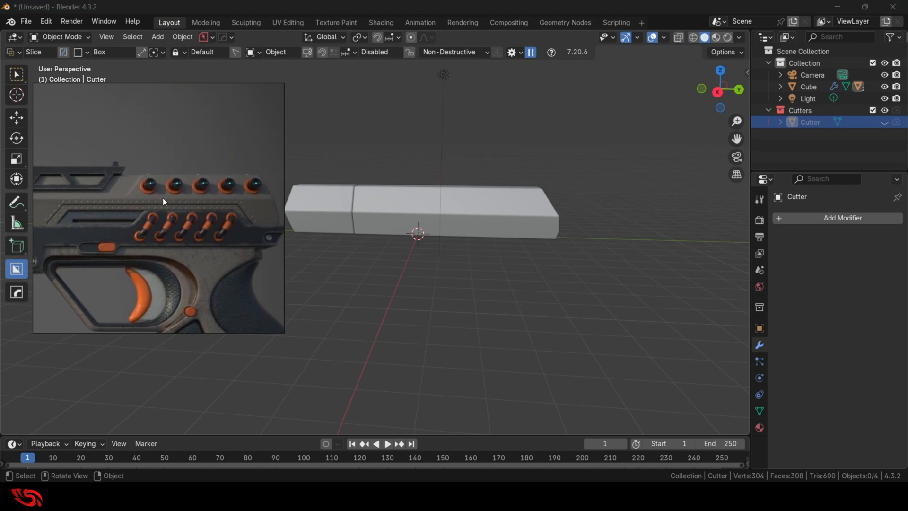
Select the main section of the bar and place the PureRef reference clear of it in the right side view
{"action": "left_click", "coordinate": [528, 229]}
{"action": "left_click", "coordinate": [716, 93]}
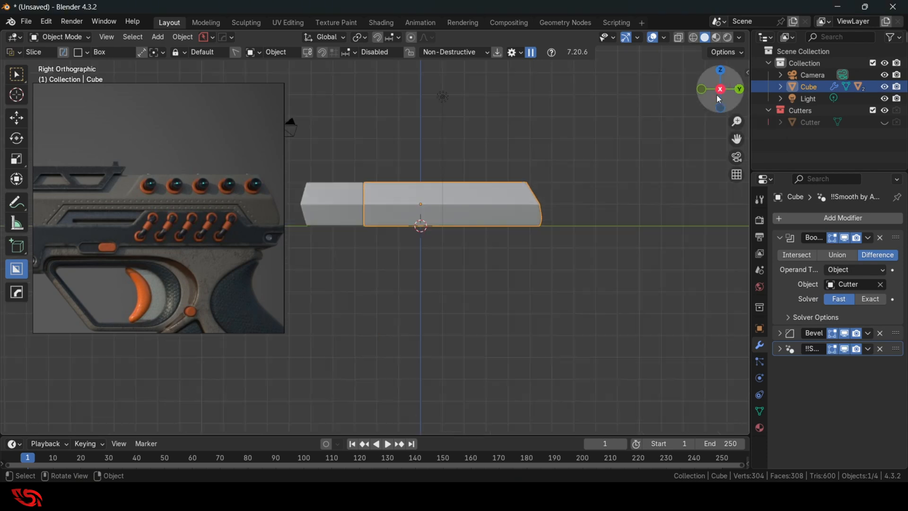
{"action": "scroll", "coordinate": [609, 262], "scroll_direction": "up", "scroll_amount": 1}
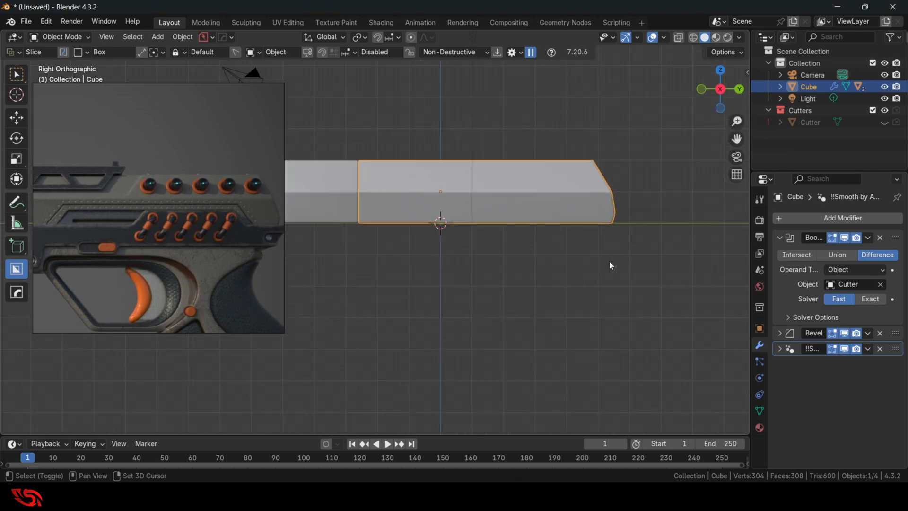
{"action": "middle_click_drag", "start_coordinate": [602, 246], "coordinate": [593, 265], "text": "shift"}
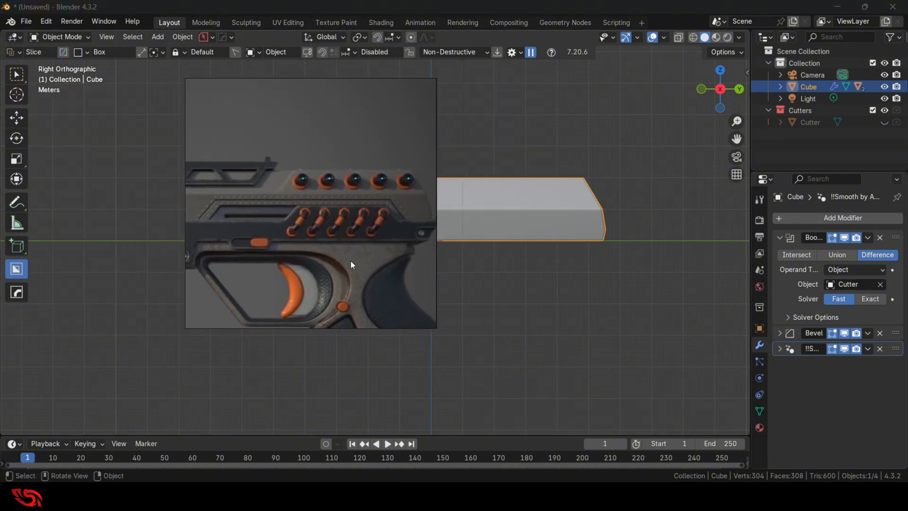
{"action": "left_click_drag", "start_coordinate": [350, 260], "coordinate": [199, 279]}
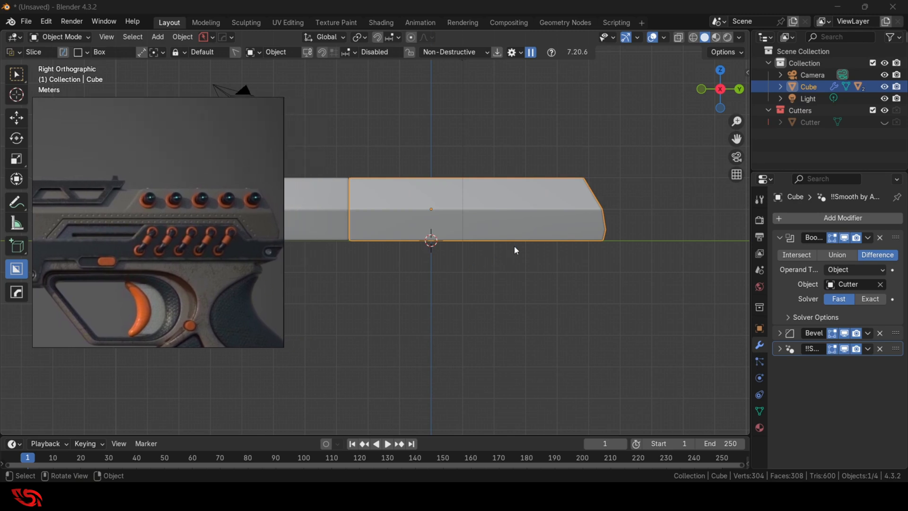
Try slicing a rectangular panel into the lower edge of the main bar section with BoxCutter and undo it
{"action": "middle_click_drag", "start_coordinate": [515, 251], "coordinate": [540, 246], "text": "shift"}
{"action": "key", "text": "d"}
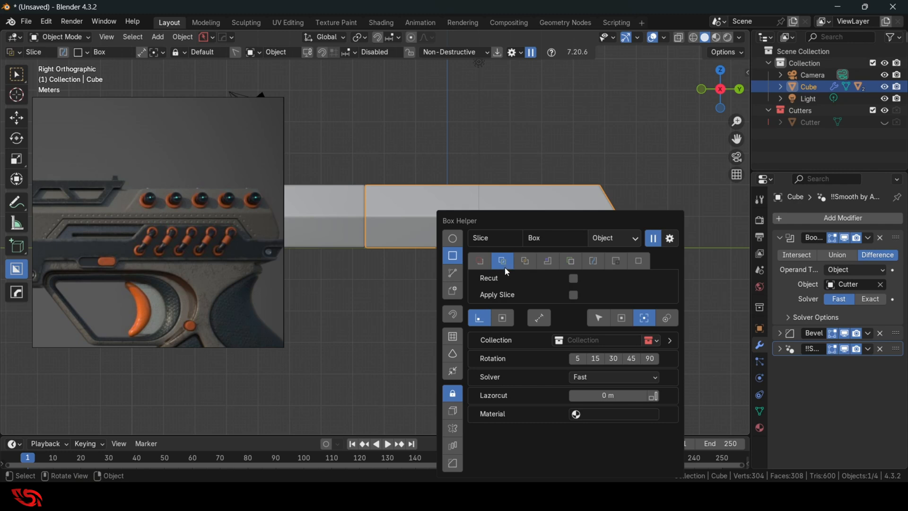
{"action": "mouse_move", "coordinate": [395, 295]}
{"action": "left_mouse_down"}
{"action": "mouse_move", "coordinate": [411, 271]}
{"action": "mouse_move", "coordinate": [455, 248]}
{"action": "mouse_move", "coordinate": [575, 225]}
{"action": "left_mouse_up"}
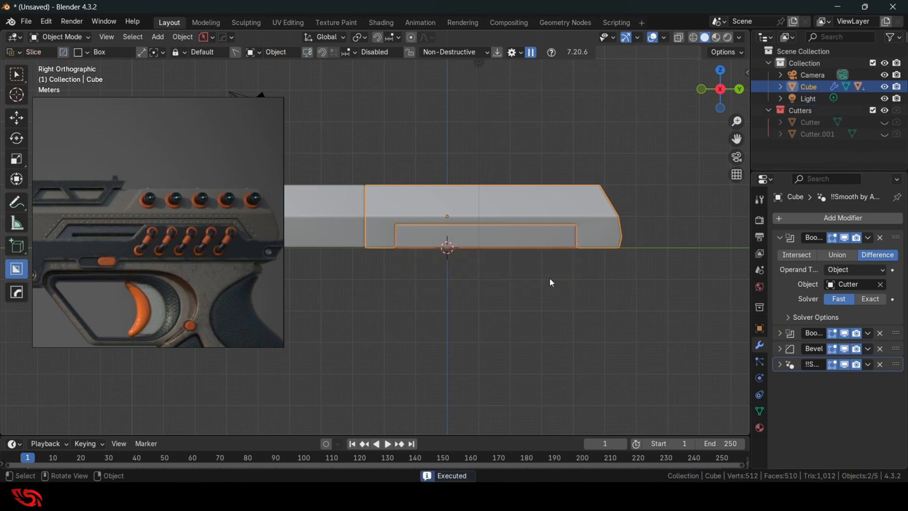
{"action": "middle_click_drag", "start_coordinate": [549, 277], "coordinate": [515, 276]}
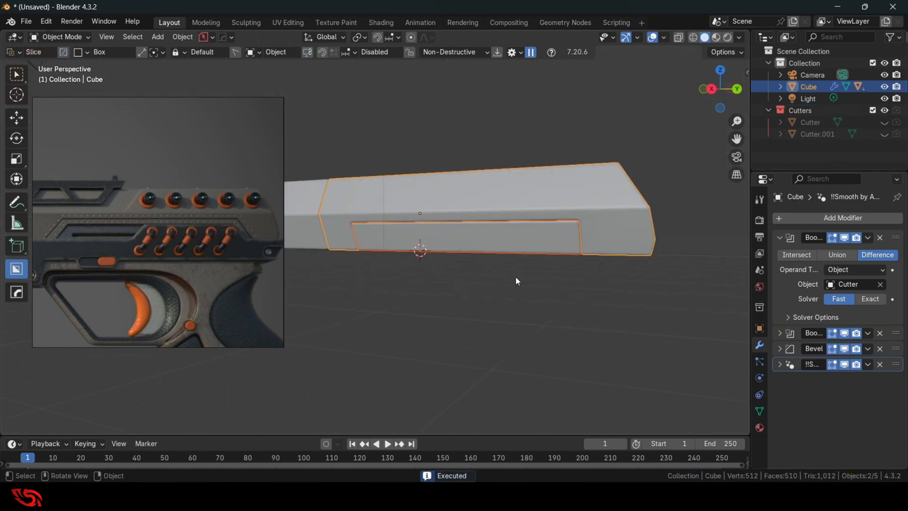
{"action": "left_click", "coordinate": [711, 89]}
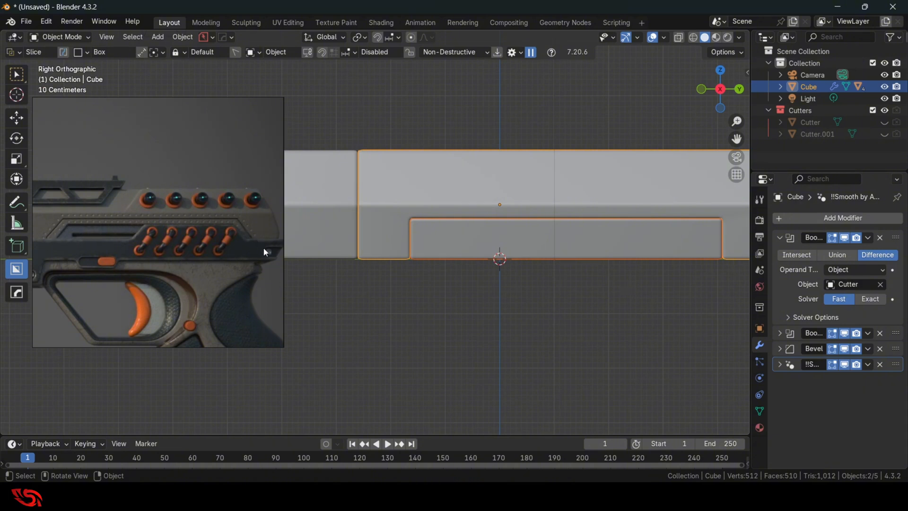
{"action": "middle_click_drag", "start_coordinate": [543, 301], "coordinate": [494, 299], "text": "shift"}
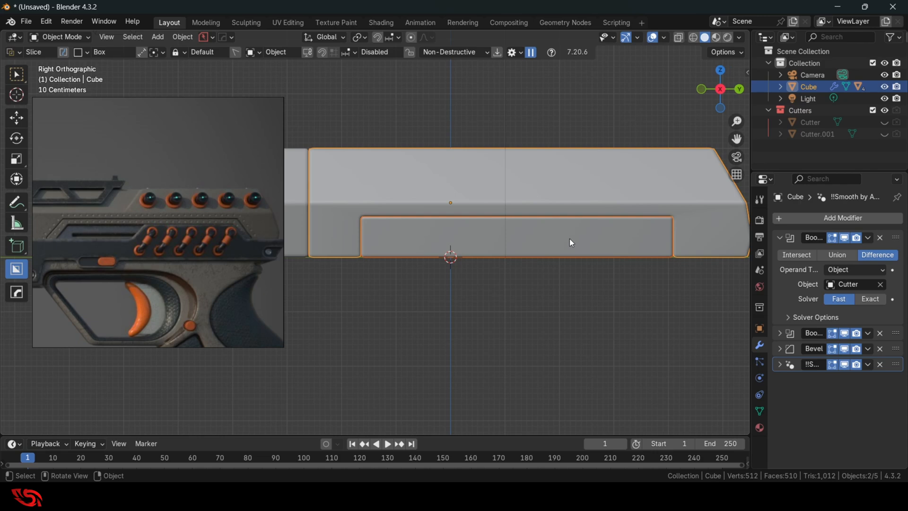
{"action": "key", "text": "ctrl+z"}
Slice a trapezoidal panel with slanted ends from the main section's lower edge using BoxCutter's Ngon shape
{"action": "key", "text": "d"}
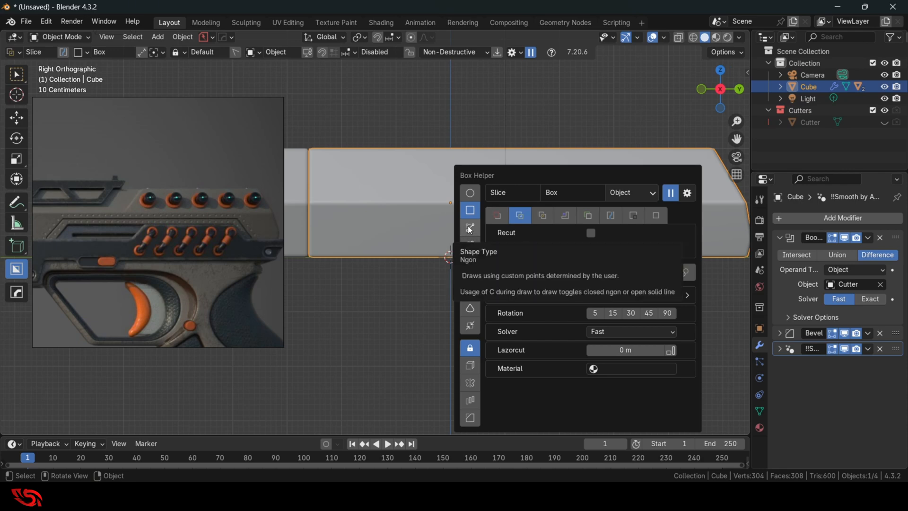
{"action": "left_click", "coordinate": [470, 230]}
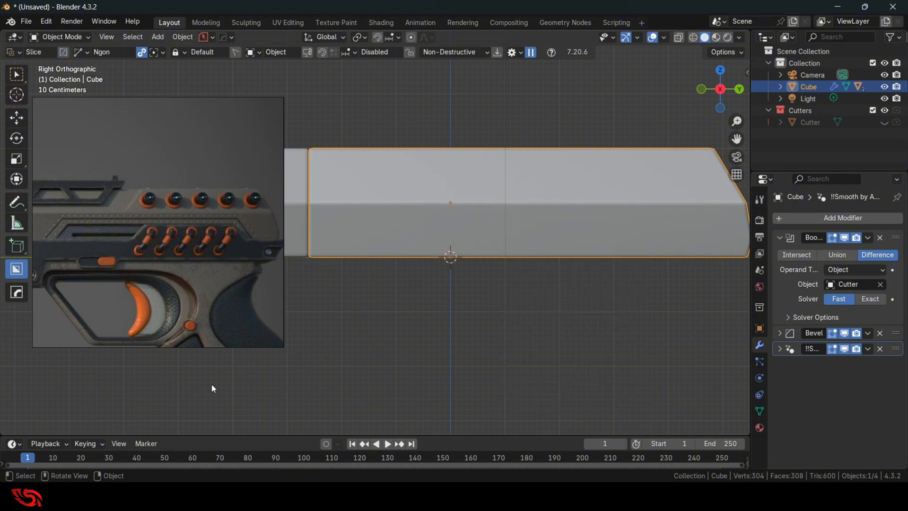
{"action": "left_click", "coordinate": [363, 280], "text": "ctrl"}
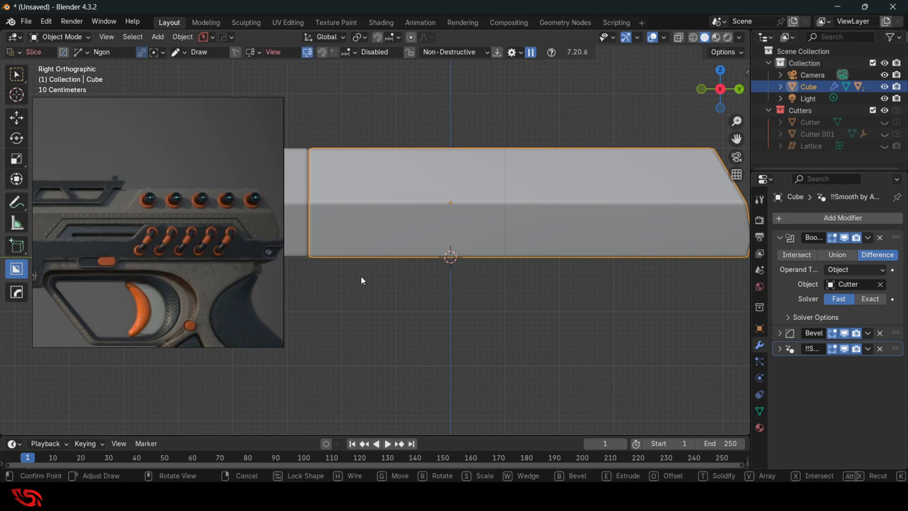
{"action": "left_click", "coordinate": [397, 219]}
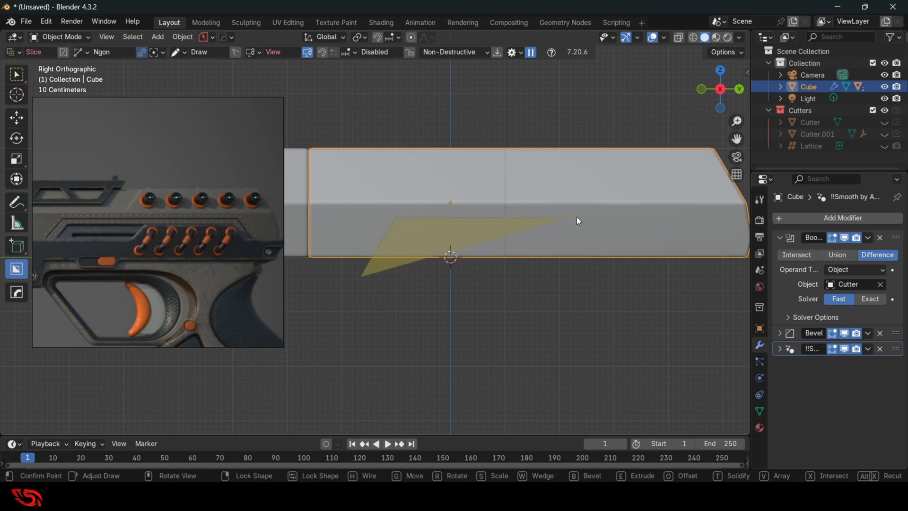
{"action": "left_click", "coordinate": [680, 221]}
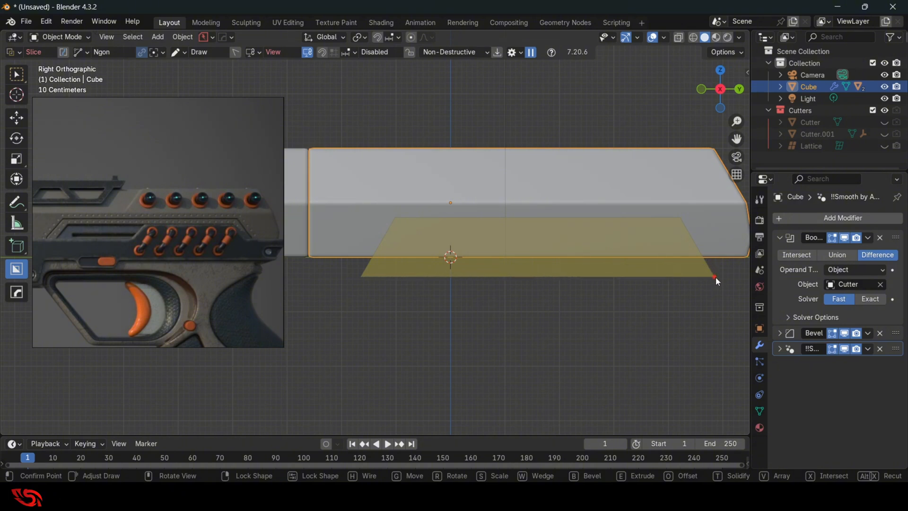
{"action": "left_click", "coordinate": [715, 277]}
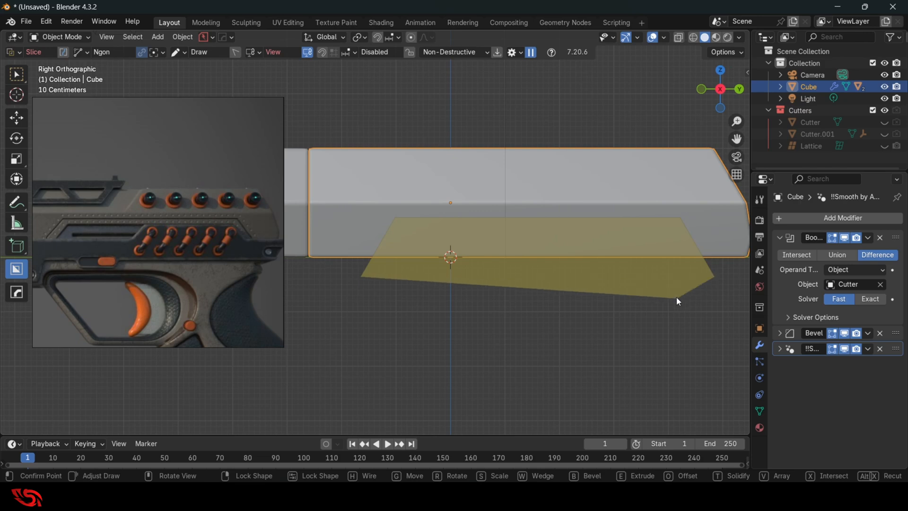
{"action": "key", "text": "space"}
{"action": "mouse_move", "coordinate": [634, 278]}
{"action": "middle_mouse_down"}
{"action": "mouse_move", "coordinate": [552, 286]}
{"action": "mouse_move", "coordinate": [523, 245]}
{"action": "mouse_move", "coordinate": [487, 239]}
{"action": "mouse_move", "coordinate": [610, 264]}
{"action": "mouse_move", "coordinate": [617, 276]}
{"action": "middle_mouse_up"}
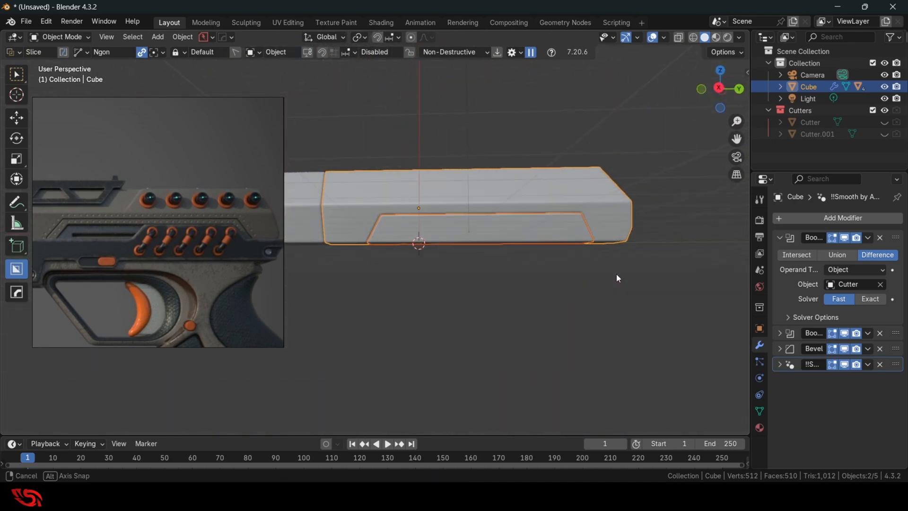
{"action": "left_click", "coordinate": [718, 89]}
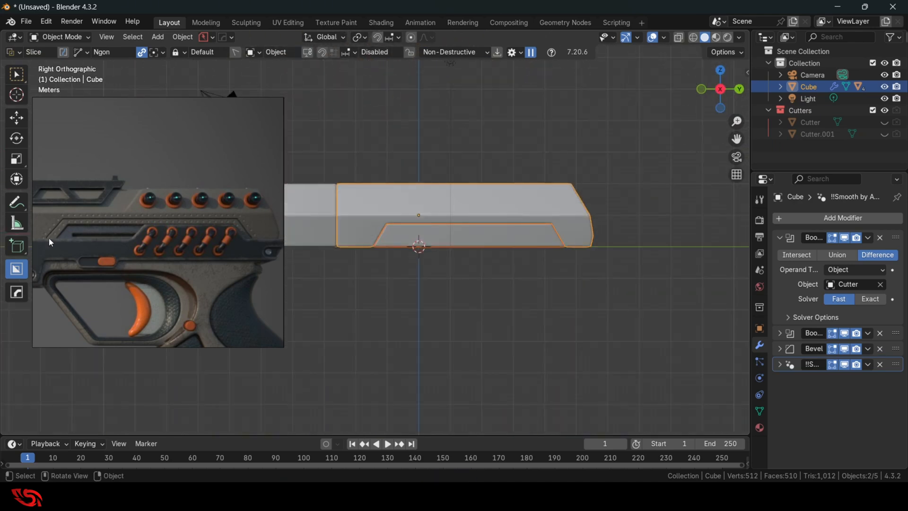
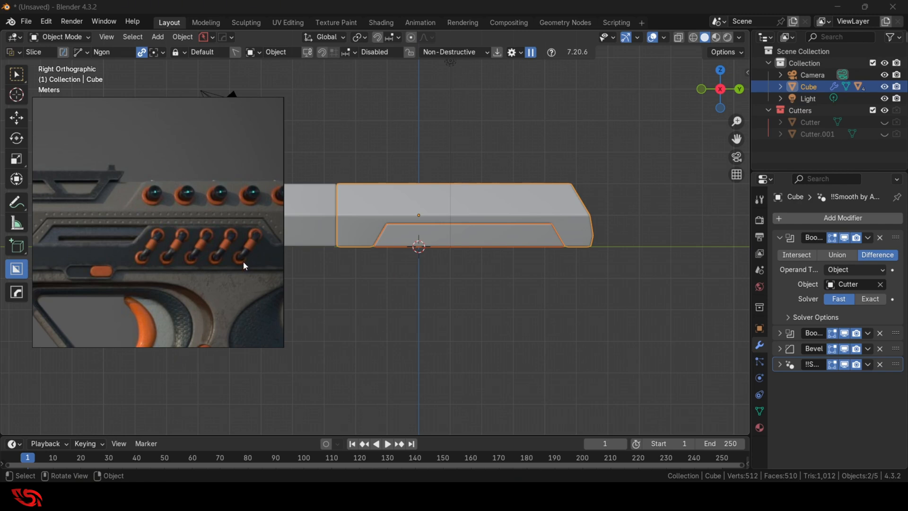
Select the trapezoidal panel and slice a smaller inset trapezoid from its lower edge with BoxCutter's Ngon shape
{"action": "left_click", "coordinate": [497, 243]}
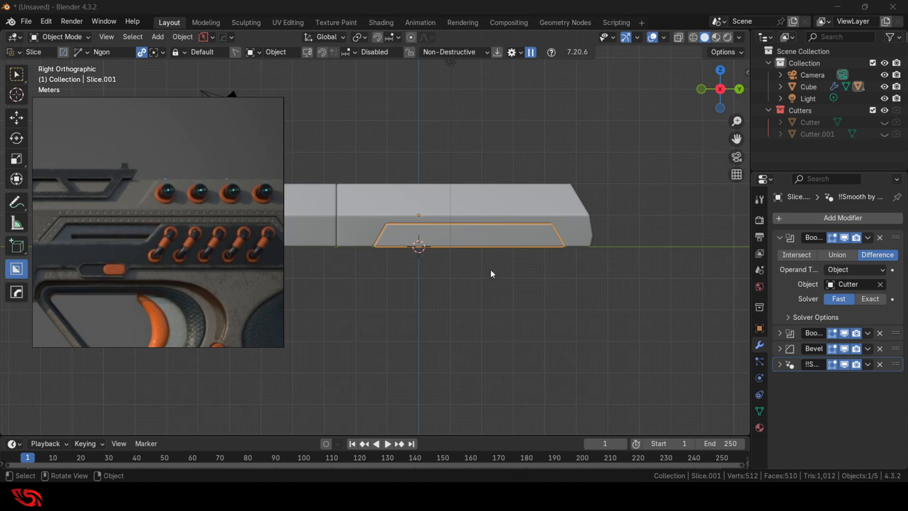
{"action": "mouse_move", "coordinate": [495, 270]}
{"action": "middle_mouse_down", "text": "shift"}
{"action": "mouse_move", "coordinate": [473, 257]}
{"action": "mouse_move", "coordinate": [423, 277]}
{"action": "mouse_move", "coordinate": [457, 250]}
{"action": "middle_mouse_up", "text": "shift"}
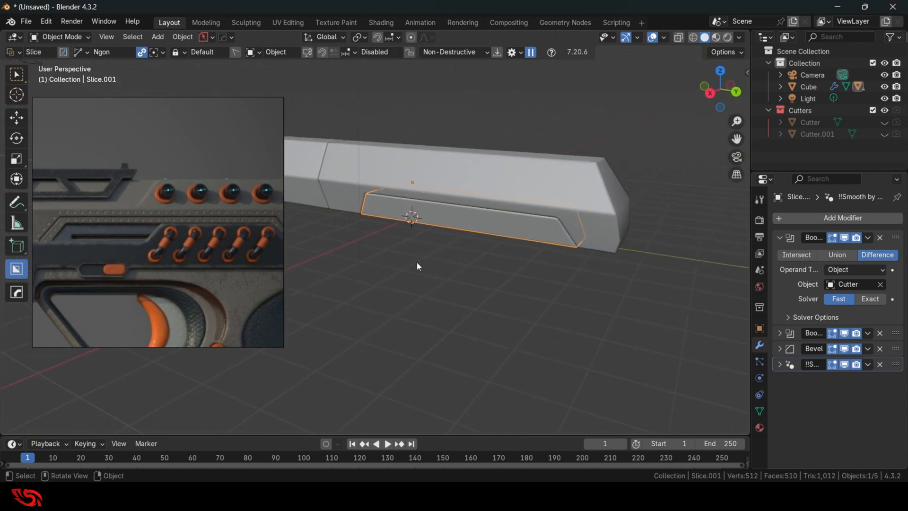
{"action": "key", "text": "d"}
{"action": "left_click", "coordinate": [711, 94]}
{"action": "scroll", "coordinate": [474, 214], "scroll_direction": "up", "scroll_amount": 3}
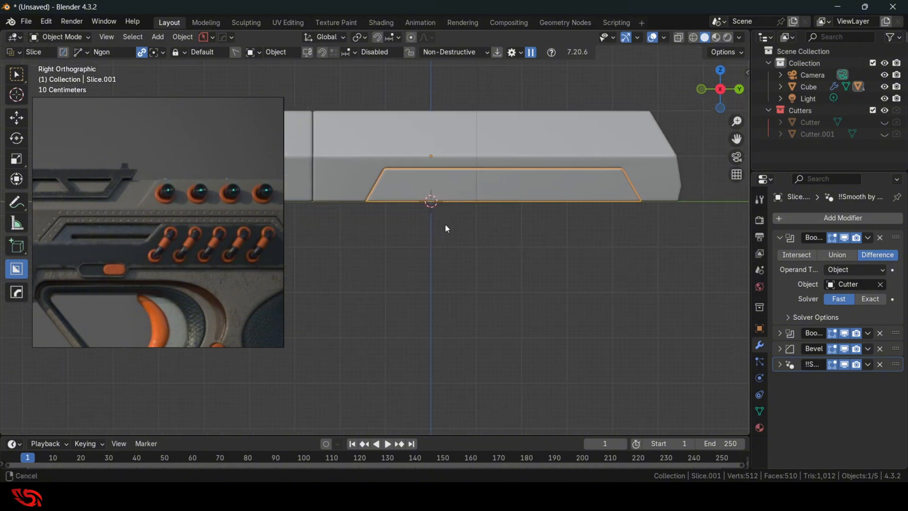
{"action": "middle_click_drag", "start_coordinate": [447, 229], "coordinate": [387, 240], "text": "shift"}
{"action": "left_click", "coordinate": [370, 229]}
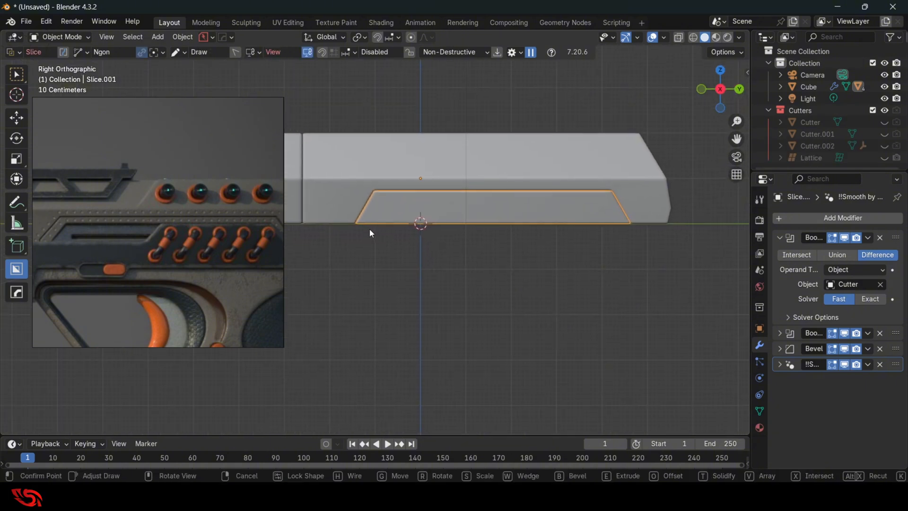
{"action": "left_click", "coordinate": [386, 202]}
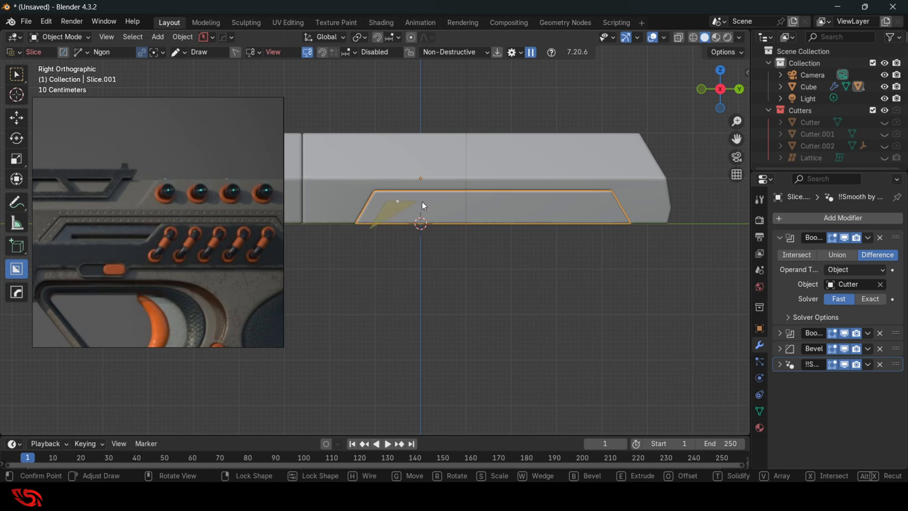
{"action": "left_click", "coordinate": [599, 201]}
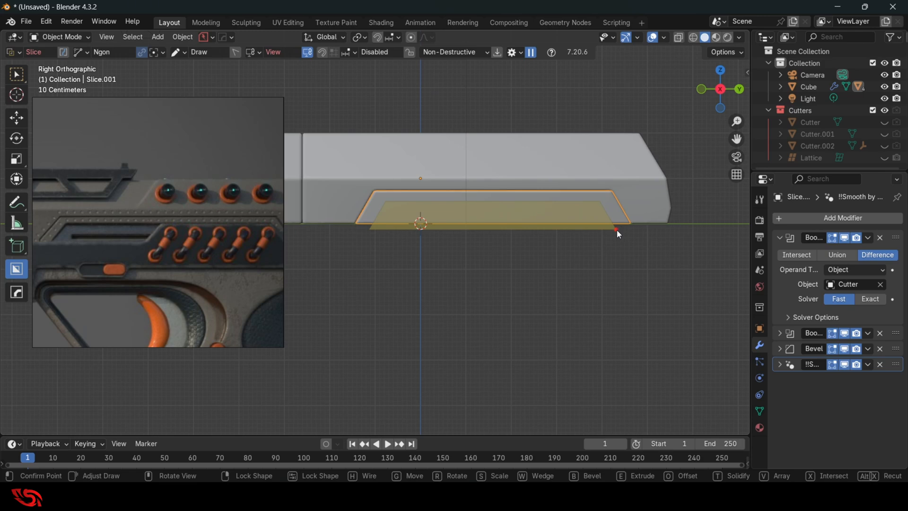
{"action": "left_click", "coordinate": [617, 230]}
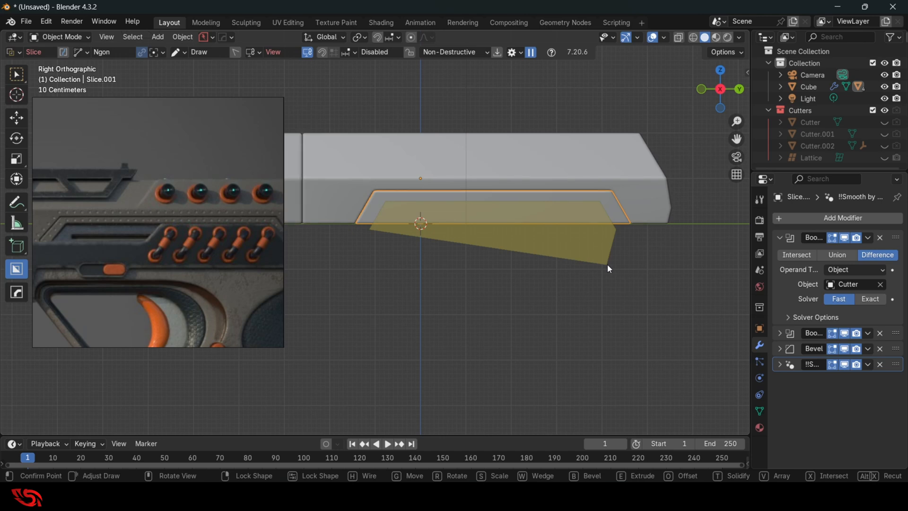
{"action": "key", "text": "space"}
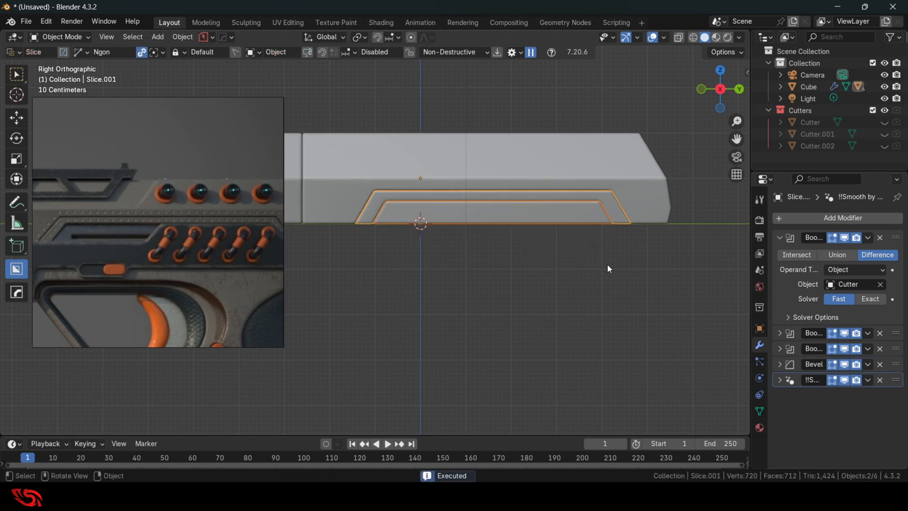
Scale the inner trapezoidal panel inward along X so it sits recessed within the outer panel
{"action": "middle_click_drag", "start_coordinate": [607, 267], "coordinate": [467, 267]}
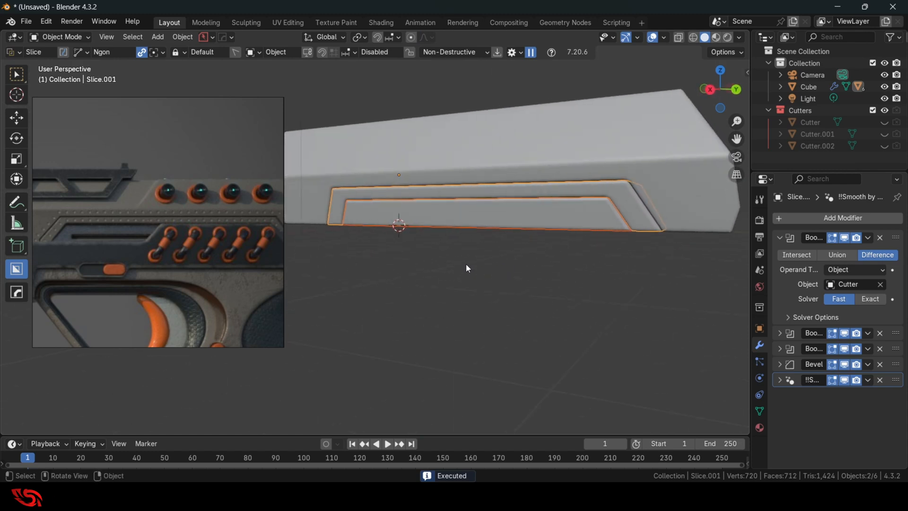
{"action": "left_click", "coordinate": [499, 218]}
{"action": "middle_click_drag", "start_coordinate": [596, 303], "coordinate": [544, 270]}
{"action": "key", "text": "s"}
{"action": "key", "text": "x"}
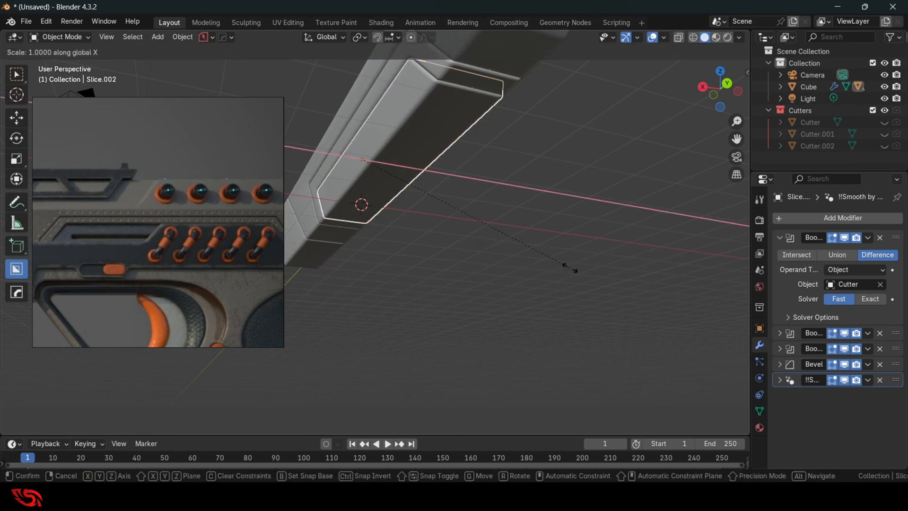
{"action": "left_click", "coordinate": [521, 257]}
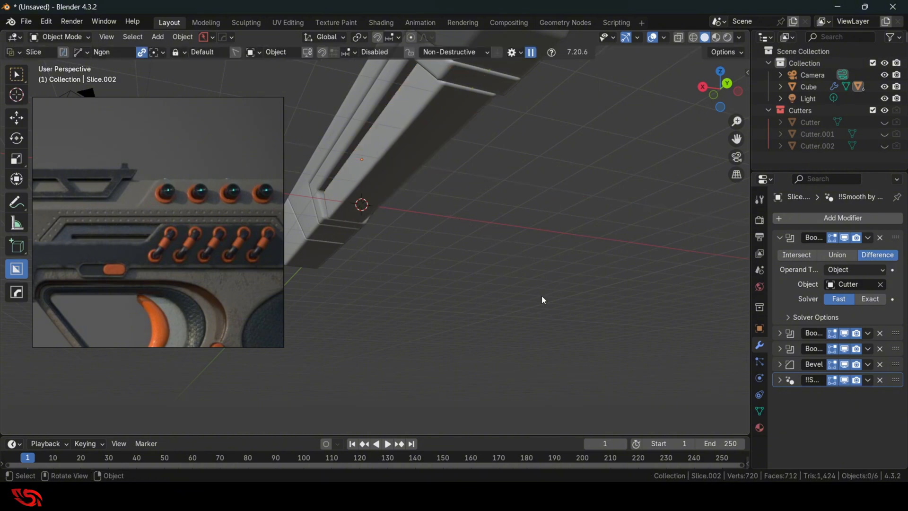
{"action": "mouse_move", "coordinate": [541, 297]}
{"action": "middle_mouse_down"}
{"action": "mouse_move", "coordinate": [501, 278]}
{"action": "mouse_move", "coordinate": [554, 308]}
{"action": "mouse_move", "coordinate": [460, 288]}
{"action": "mouse_move", "coordinate": [569, 305]}
{"action": "mouse_move", "coordinate": [548, 306]}
{"action": "middle_mouse_up"}
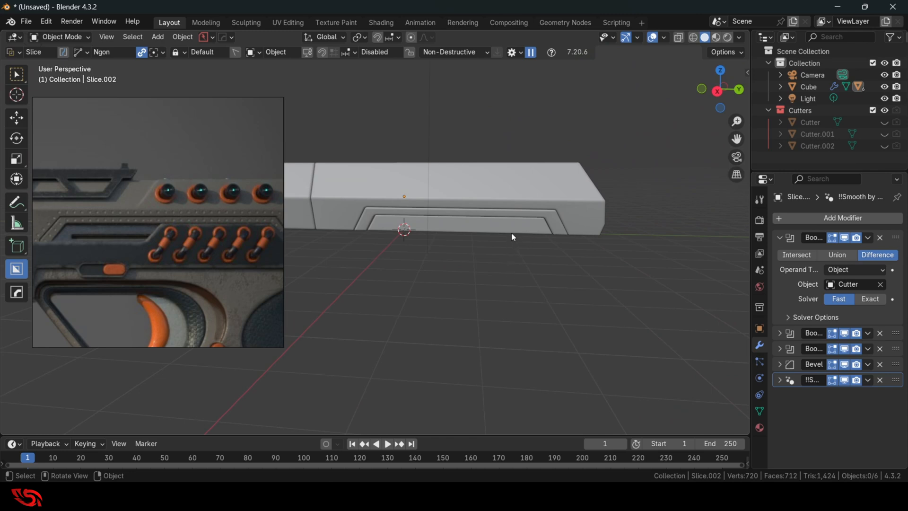
Select the inner trapezoidal panel and use HardOps Ever Scroll to reveal and select its inner boolean cutter, Cutter.002
{"action": "left_click", "coordinate": [469, 198]}
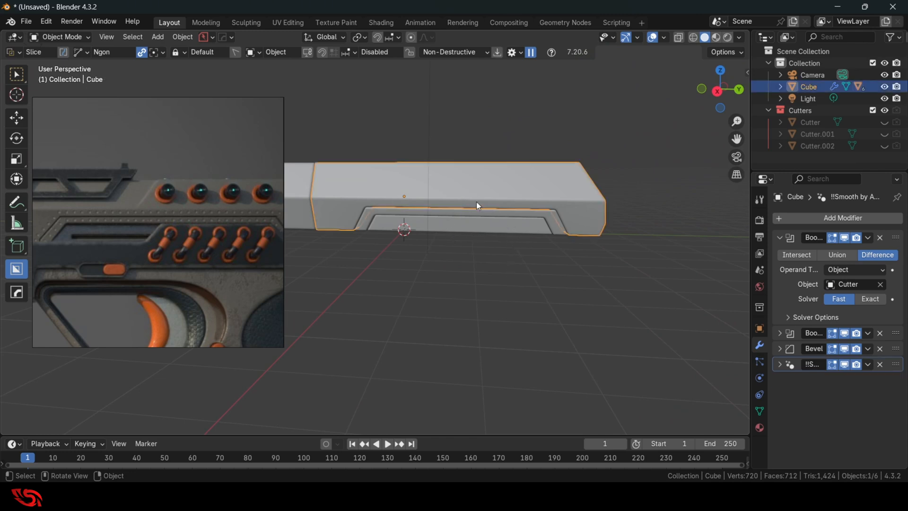
{"action": "middle_click_drag", "start_coordinate": [489, 274], "coordinate": [547, 225]}
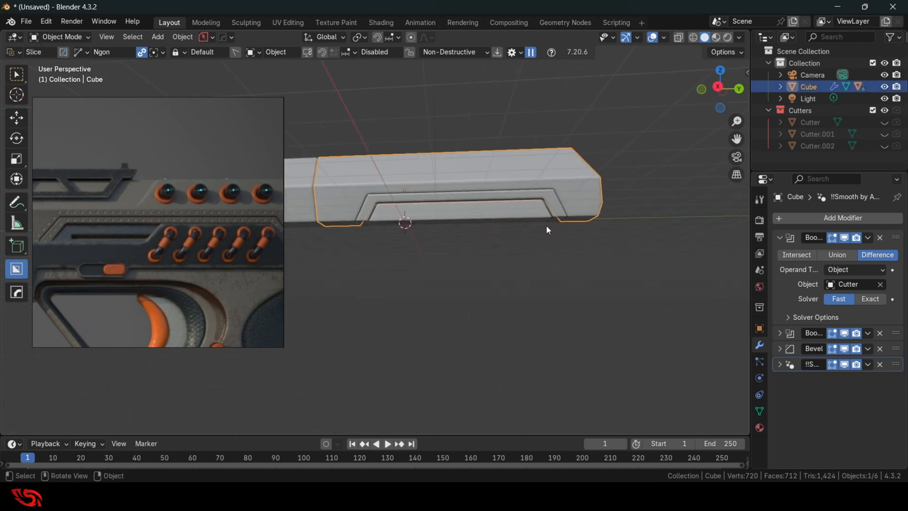
{"action": "left_click", "coordinate": [499, 209]}
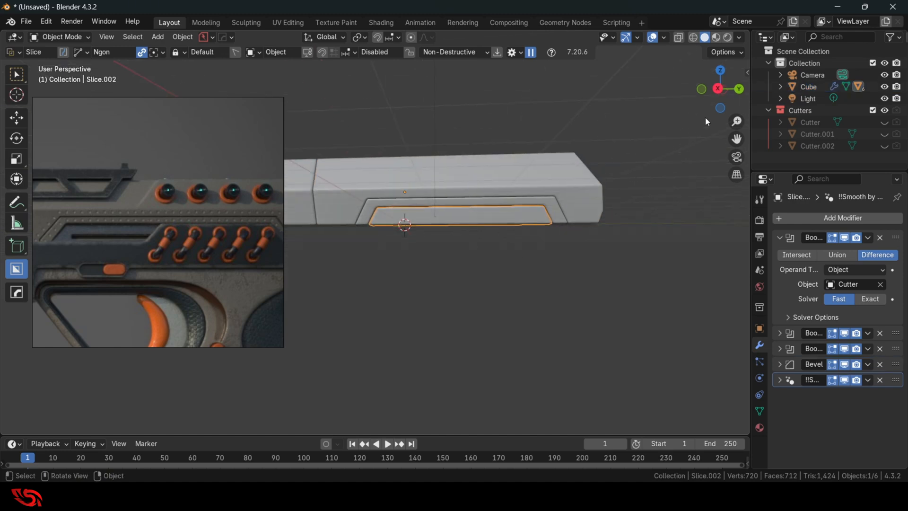
{"action": "left_click", "coordinate": [718, 89]}
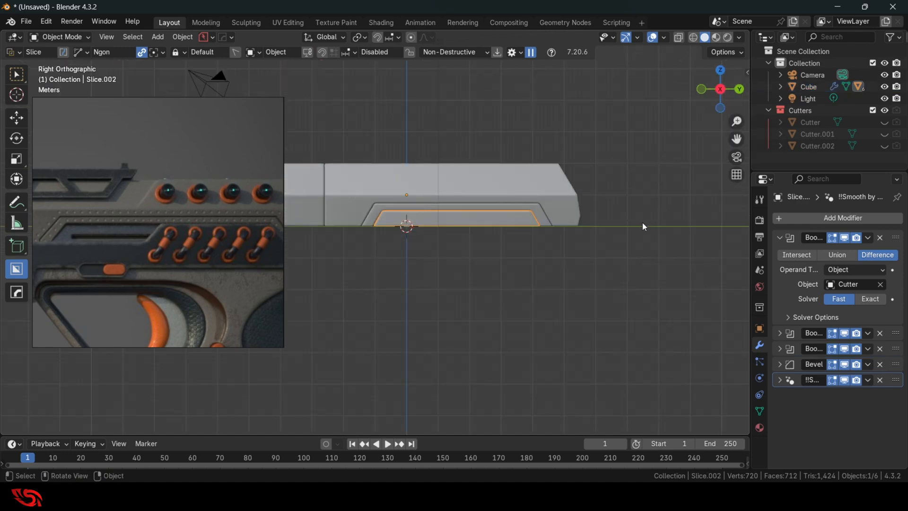
{"action": "key", "text": "q"}
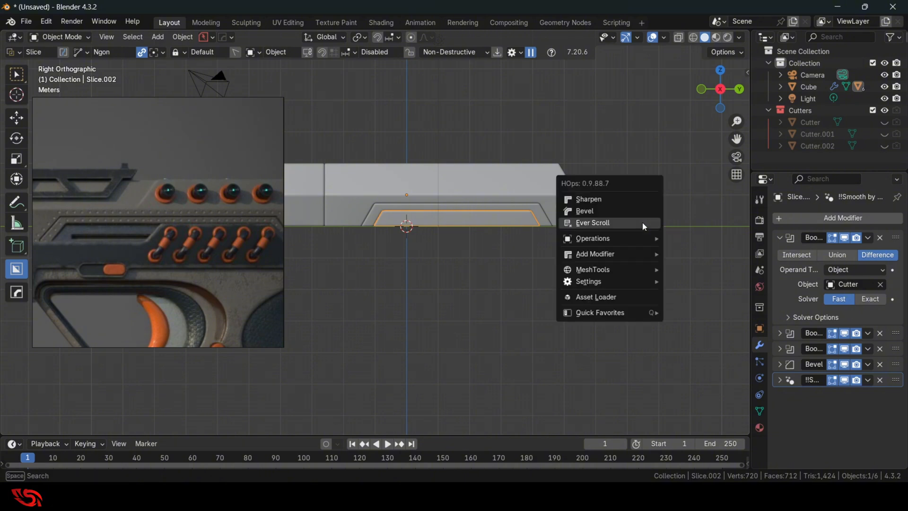
{"action": "left_click", "coordinate": [642, 222]}
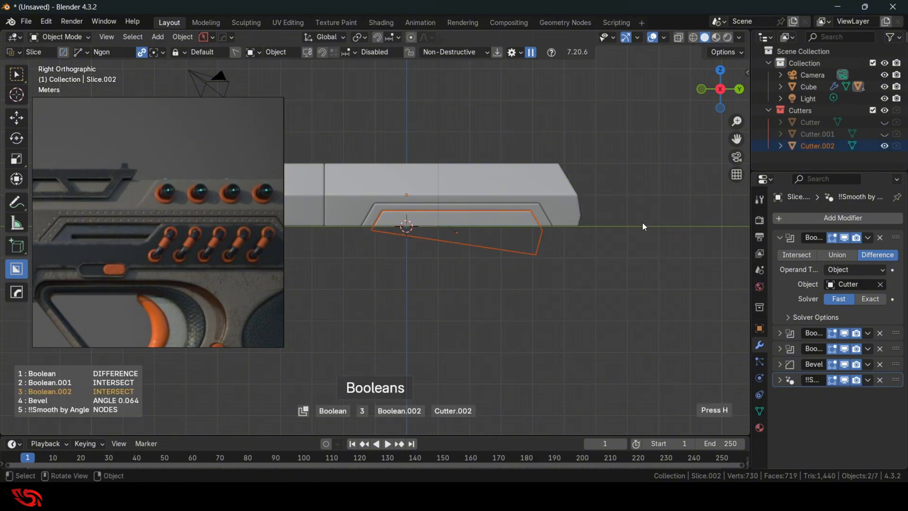
{"action": "left_click", "coordinate": [642, 226]}
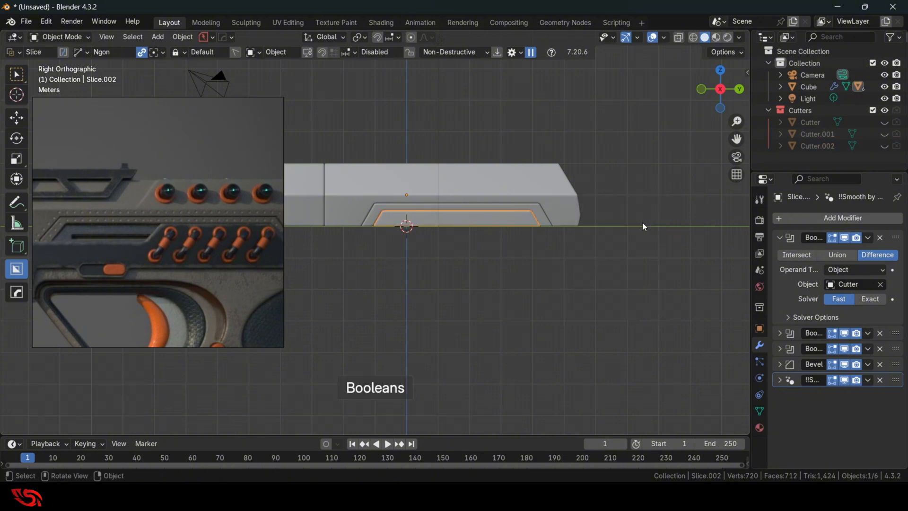
{"action": "key", "text": "q"}
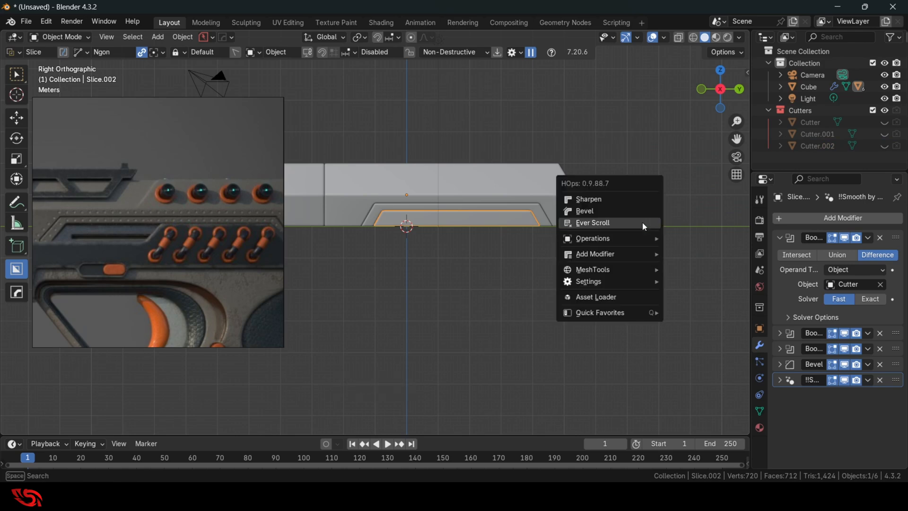
{"action": "left_click", "coordinate": [642, 223]}
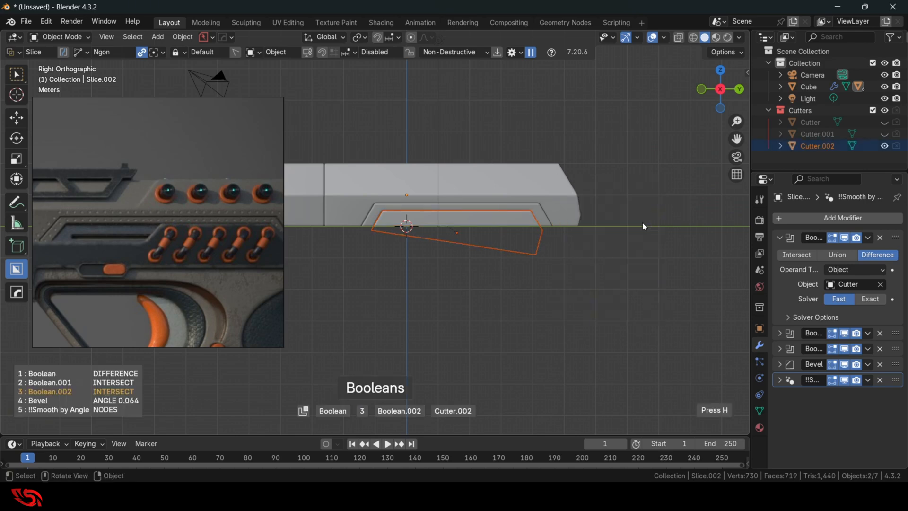
{"action": "scroll", "coordinate": [642, 226], "scroll_direction": "down", "scroll_amount": 2}
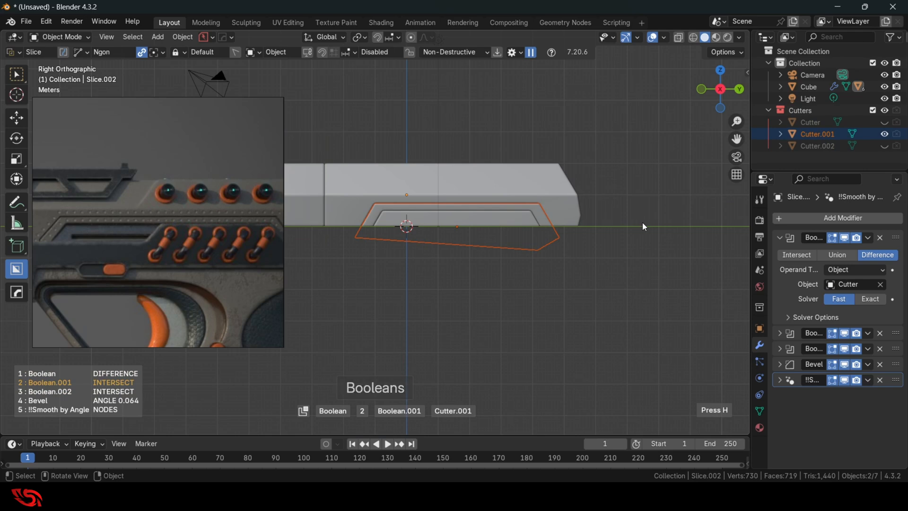
{"action": "scroll", "coordinate": [642, 226], "scroll_direction": "down", "scroll_amount": 2}
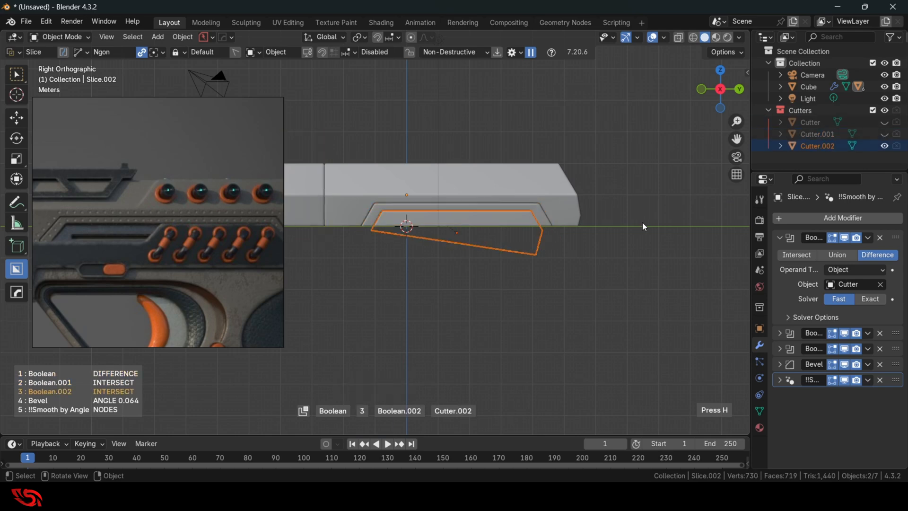
{"action": "scroll", "coordinate": [643, 226], "scroll_direction": "down", "scroll_amount": 5}
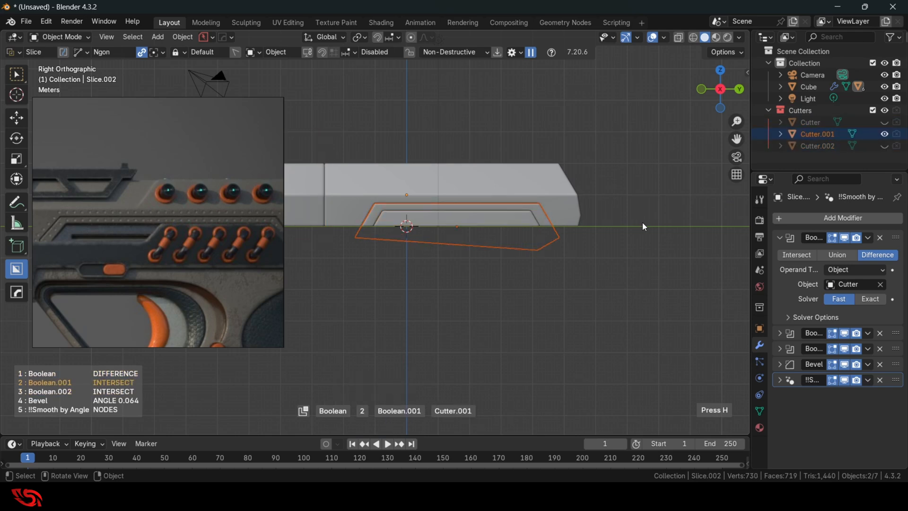
{"action": "scroll", "coordinate": [642, 222], "scroll_direction": "down", "scroll_amount": 1}
{"action": "left_click", "coordinate": [642, 223]}
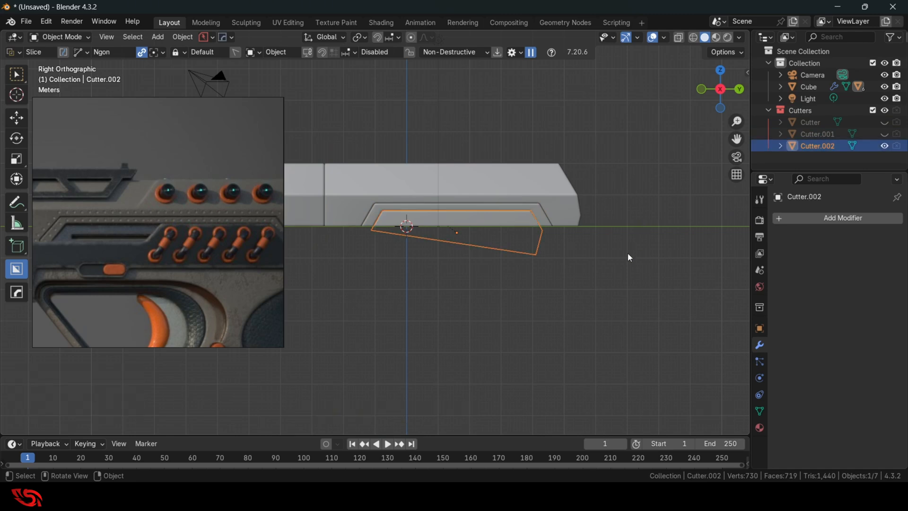
Edit the inner panel's cutter mesh and dissolve the extra edge that makes its underside slanted
{"action": "scroll", "coordinate": [629, 257], "scroll_direction": "up", "scroll_amount": 1}
{"action": "middle_click_drag", "start_coordinate": [542, 253], "coordinate": [536, 229]}
{"action": "key", "text": "Tab"}
{"action": "left_click", "coordinate": [447, 214]}
{"action": "key", "text": "2"}
{"action": "left_click", "coordinate": [594, 244]}
{"action": "key", "text": "g"}
{"action": "key", "text": "z"}
{"action": "left_click", "coordinate": [595, 242]}
{"action": "key", "text": "x"}
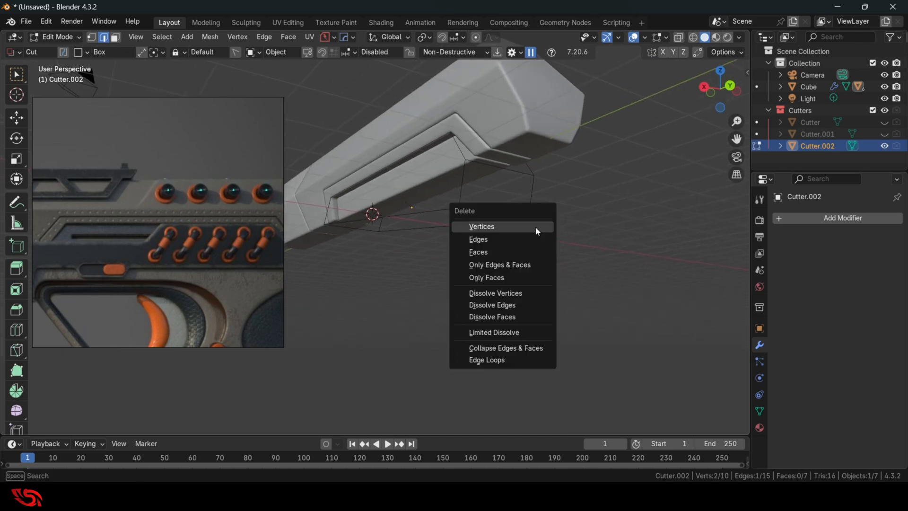
{"action": "left_click", "coordinate": [515, 301]}
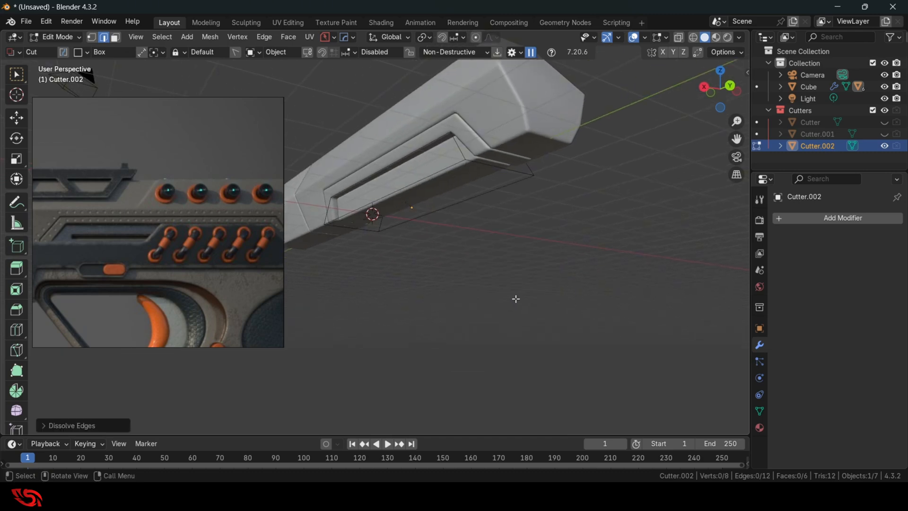
Scale the cutter's bottom face along Y, return to Object Mode and hide the cutter
{"action": "middle_click_drag", "start_coordinate": [516, 298], "coordinate": [551, 261]}
{"action": "key", "text": "ctrl+Tab"}
{"action": "key", "text": "3"}
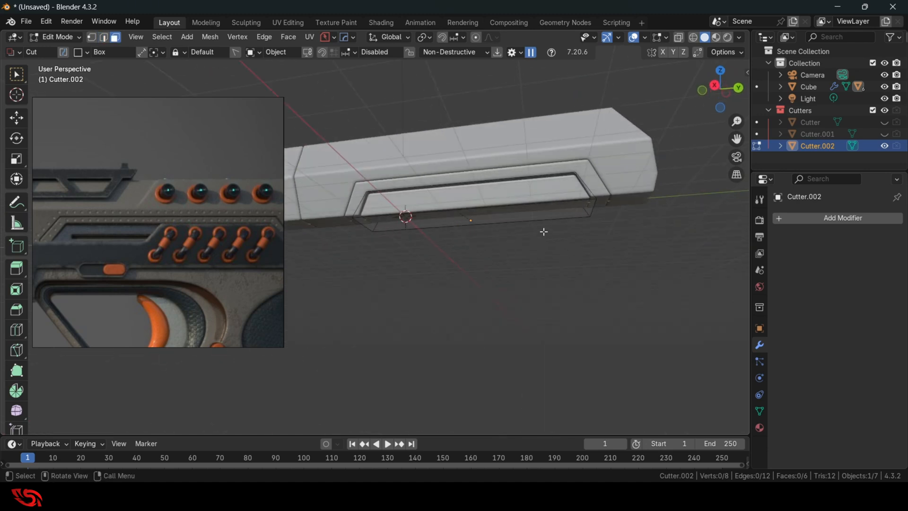
{"action": "left_click", "coordinate": [535, 220]}
{"action": "key", "text": "s"}
{"action": "key", "text": "y"}
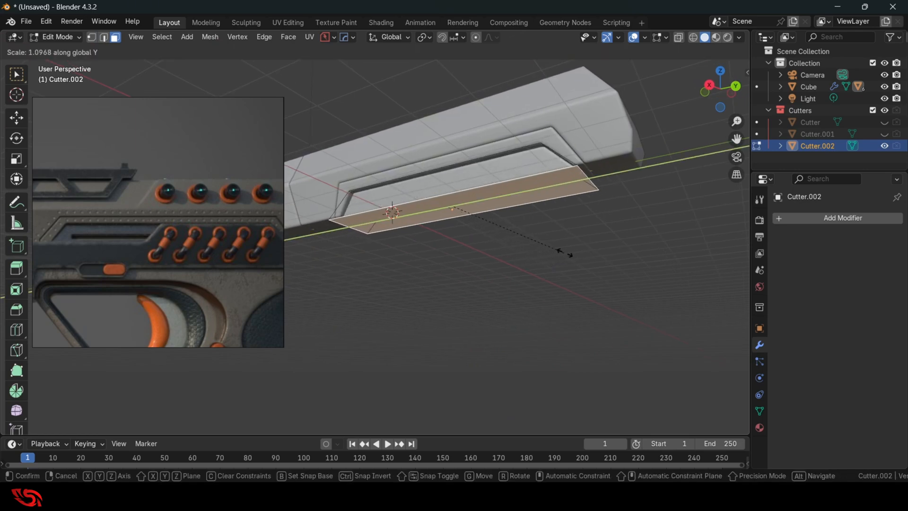
{"action": "left_click", "coordinate": [499, 261]}
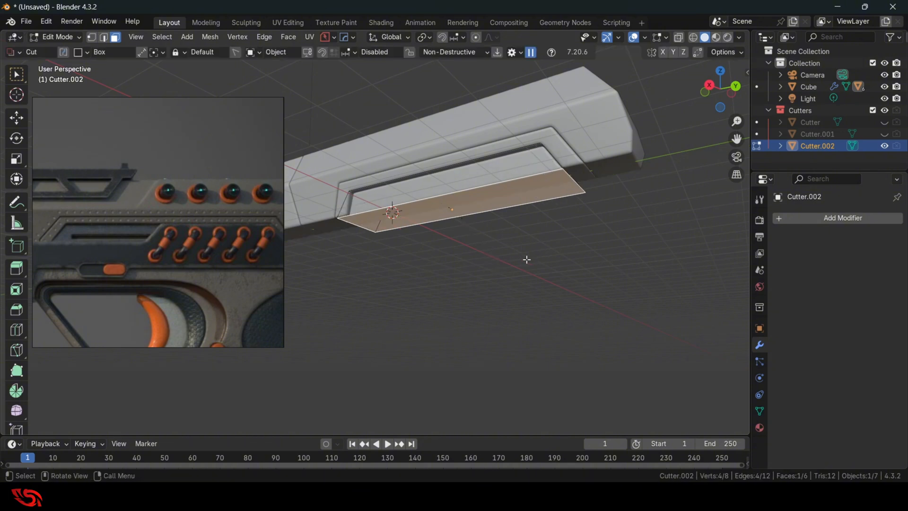
{"action": "middle_click_drag", "start_coordinate": [527, 259], "coordinate": [559, 272]}
{"action": "key", "text": "ctrl+Tab"}
{"action": "left_click", "coordinate": [573, 229]}
{"action": "key", "text": "h"}
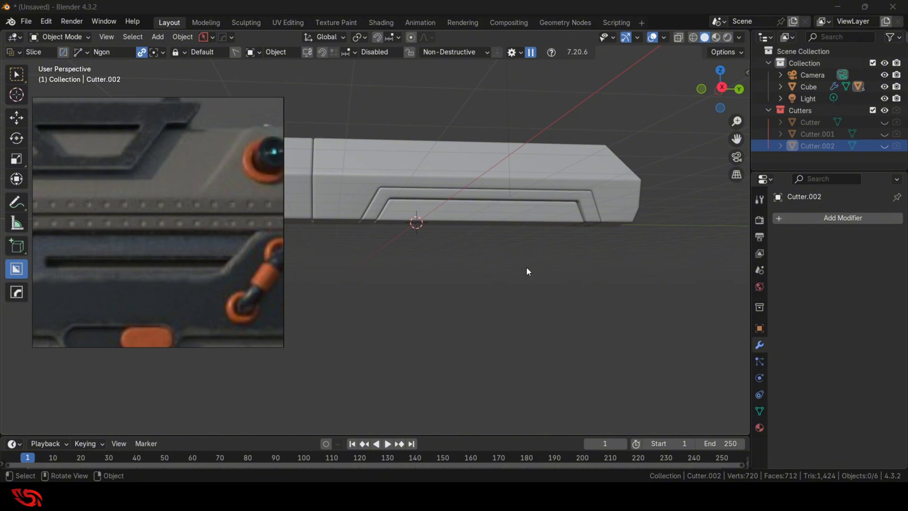
Select the inner trapezoidal panel in the right orthographic view and set BoxCutter's shape to Box
{"action": "left_click", "coordinate": [449, 218]}
{"action": "left_click", "coordinate": [724, 89]}
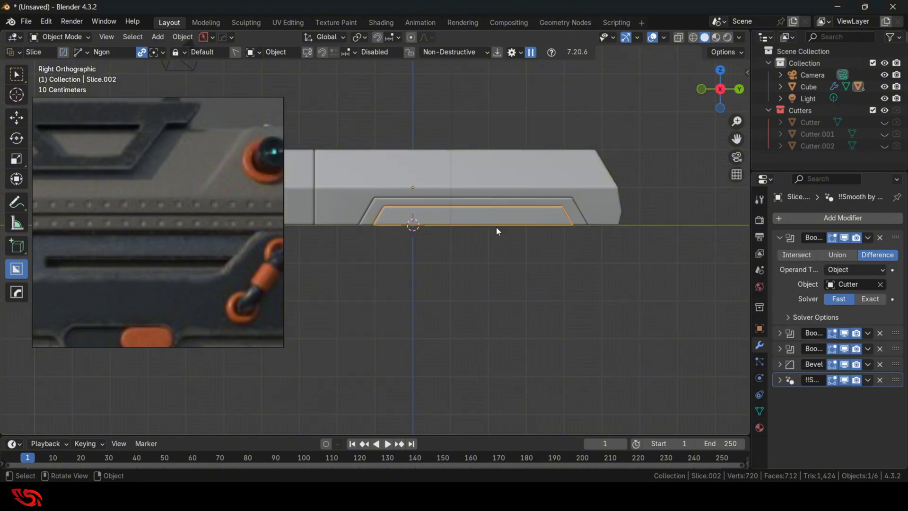
{"action": "middle_click_drag", "start_coordinate": [452, 256], "coordinate": [433, 232], "text": "shift"}
{"action": "scroll", "coordinate": [432, 231], "scroll_direction": "up", "scroll_amount": 1}
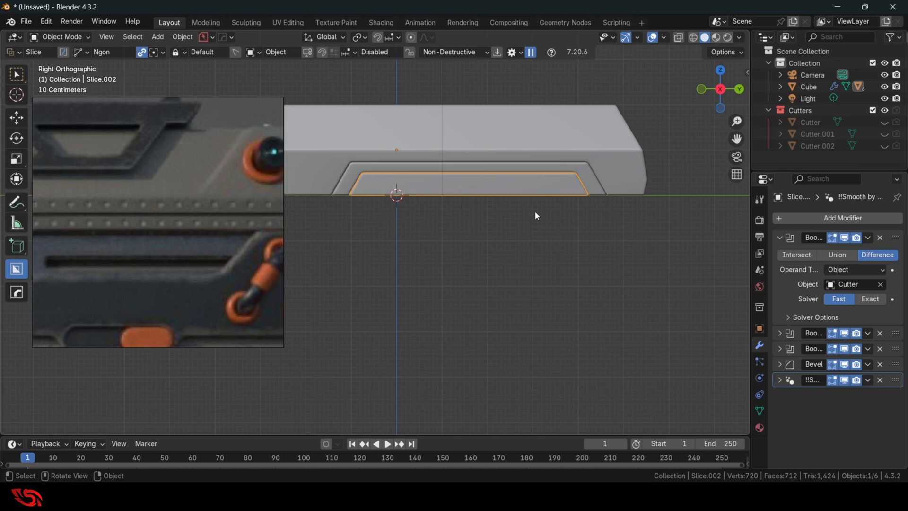
{"action": "key", "text": "ctrl+d"}
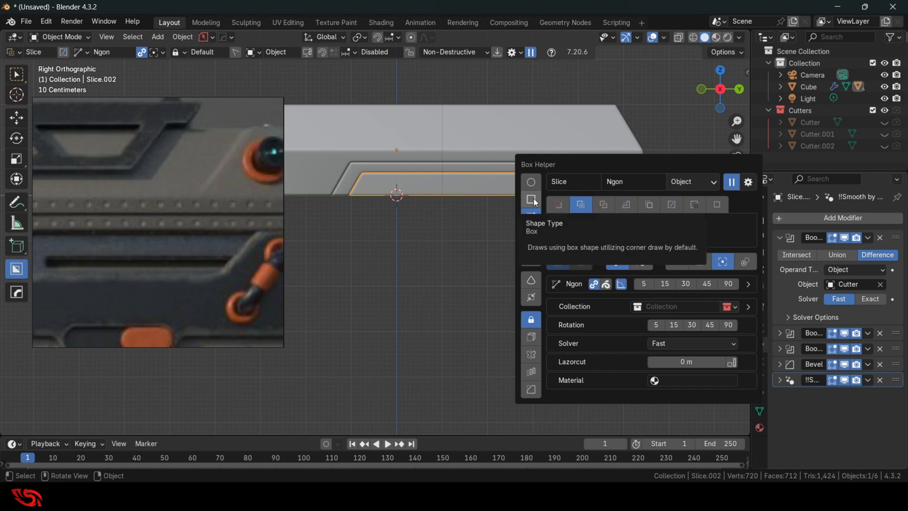
{"action": "left_click", "coordinate": [531, 199]}
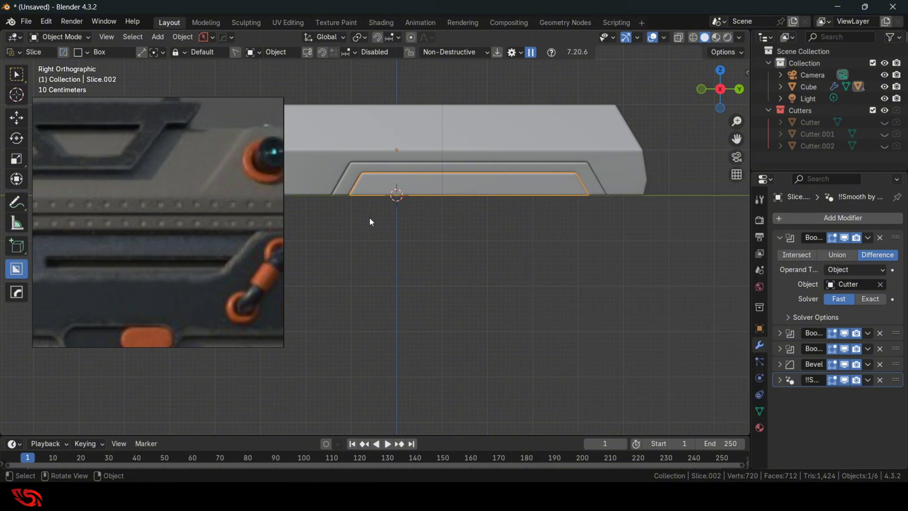
{"action": "mouse_move", "coordinate": [373, 229]}
{"action": "left_mouse_down"}
{"action": "mouse_move", "coordinate": [387, 206]}
{"action": "mouse_move", "coordinate": [450, 188]}
{"action": "mouse_move", "coordinate": [564, 187]}
{"action": "left_mouse_up"}
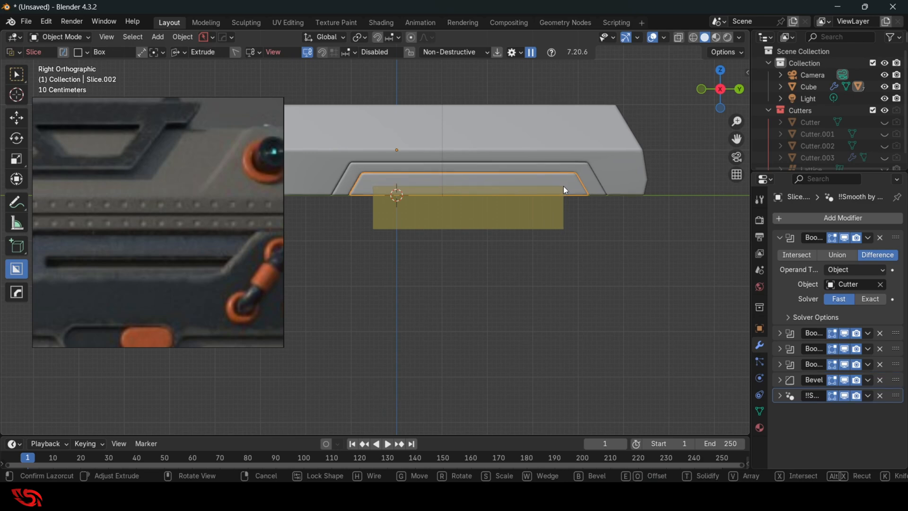
{"action": "key", "text": "w"}
{"action": "key", "text": "w"}
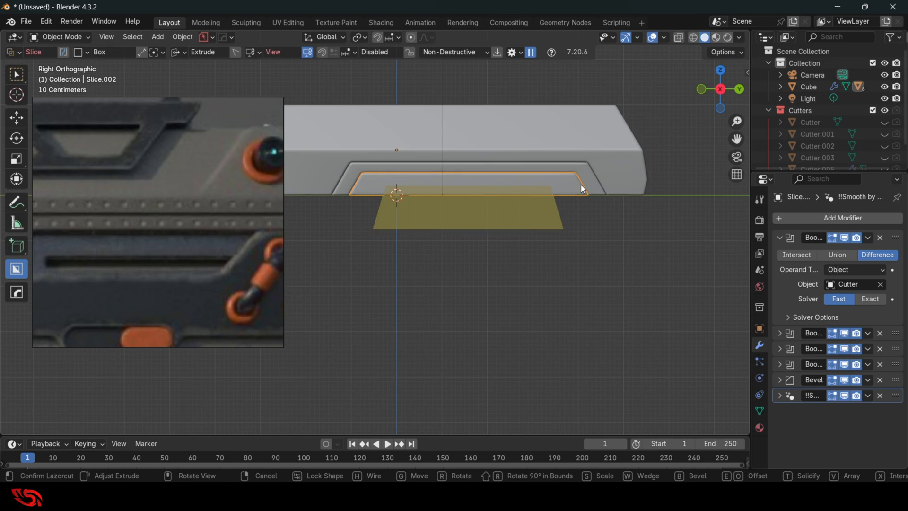
{"action": "right_click", "coordinate": [578, 187]}
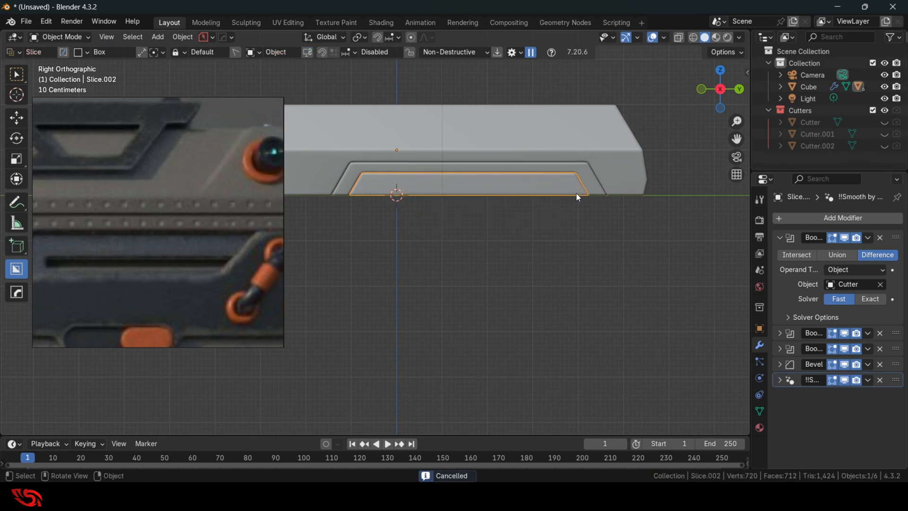
{"action": "key", "text": "d"}
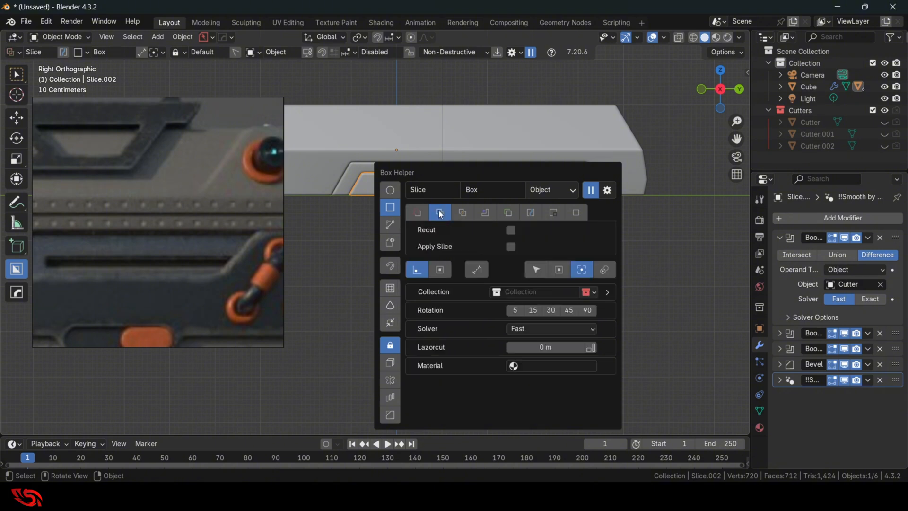
{"action": "mouse_move", "coordinate": [364, 221]}
{"action": "left_mouse_down"}
{"action": "mouse_move", "coordinate": [373, 206]}
{"action": "mouse_move", "coordinate": [424, 183]}
{"action": "mouse_move", "coordinate": [569, 185]}
{"action": "left_mouse_up"}
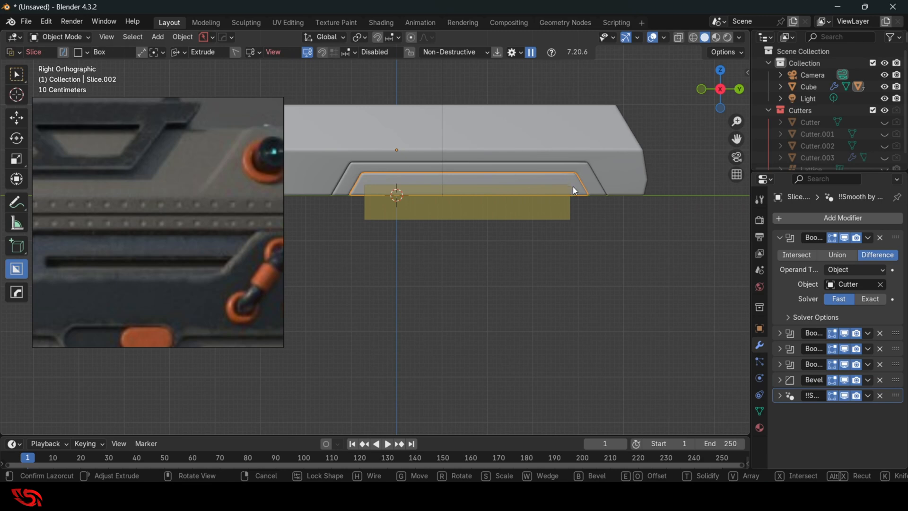
{"action": "key", "text": "x"}
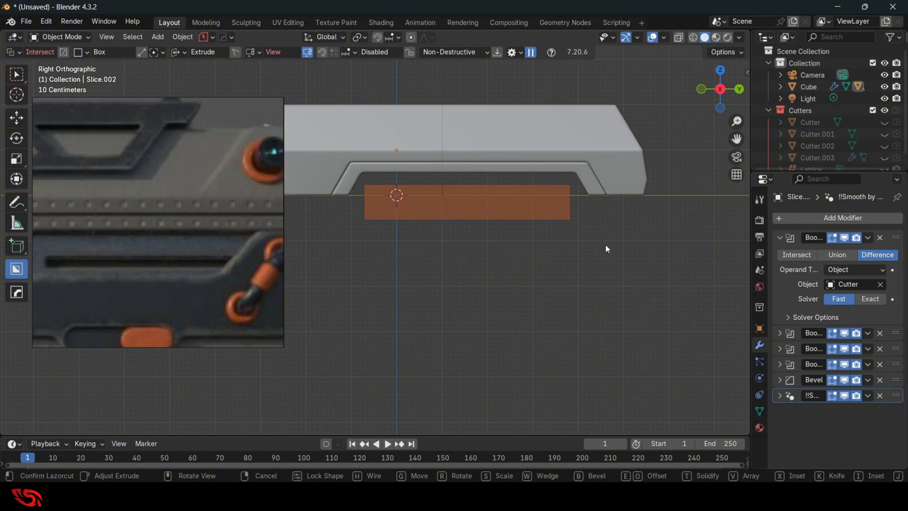
{"action": "key", "text": "g"}
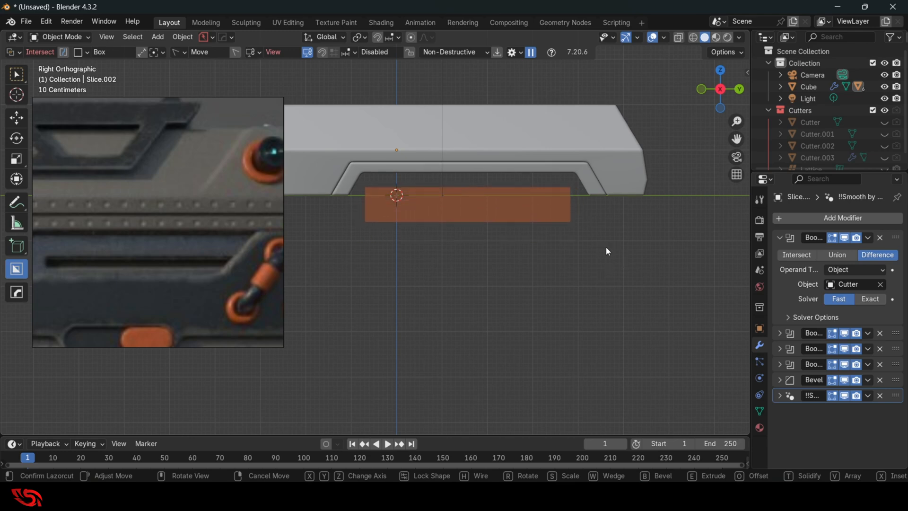
{"action": "key", "text": "Escape"}
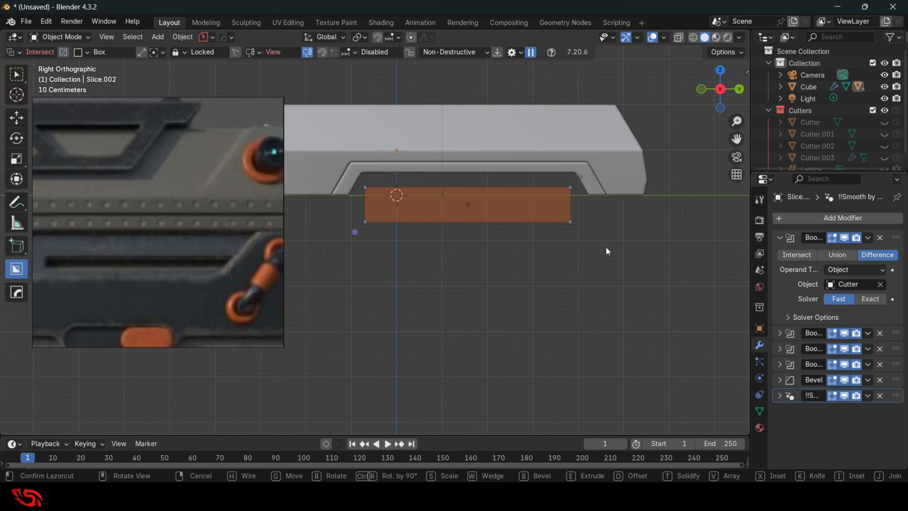
Switch BoxCutter to Cut mode and draw a wide, shallow box across the inner trapezoidal panel's lower edge
{"action": "key", "text": "d"}
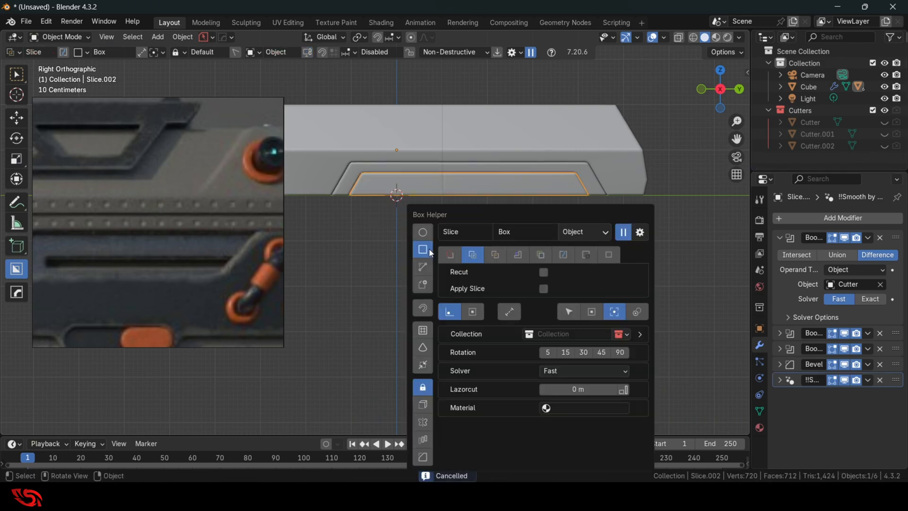
{"action": "left_click", "coordinate": [448, 254]}
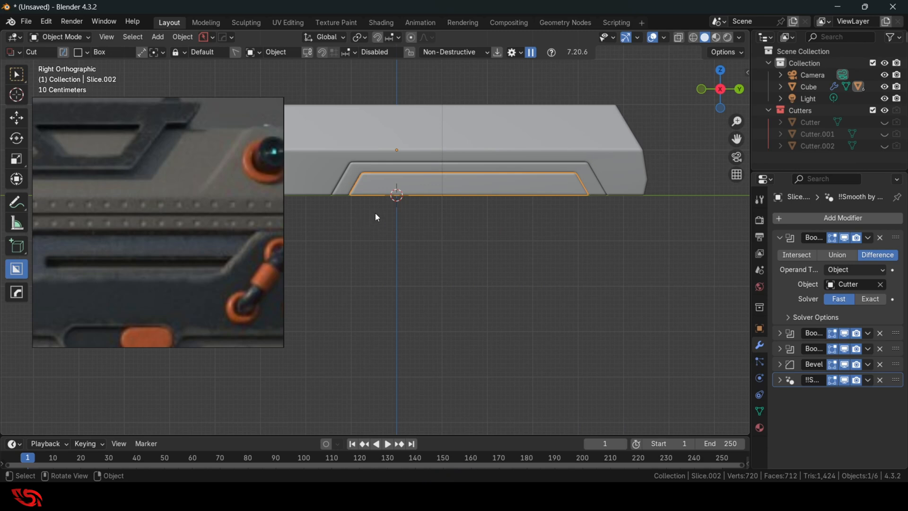
{"action": "mouse_move", "coordinate": [378, 220]}
{"action": "left_mouse_down"}
{"action": "mouse_move", "coordinate": [380, 191]}
{"action": "mouse_move", "coordinate": [568, 186]}
{"action": "left_mouse_up"}
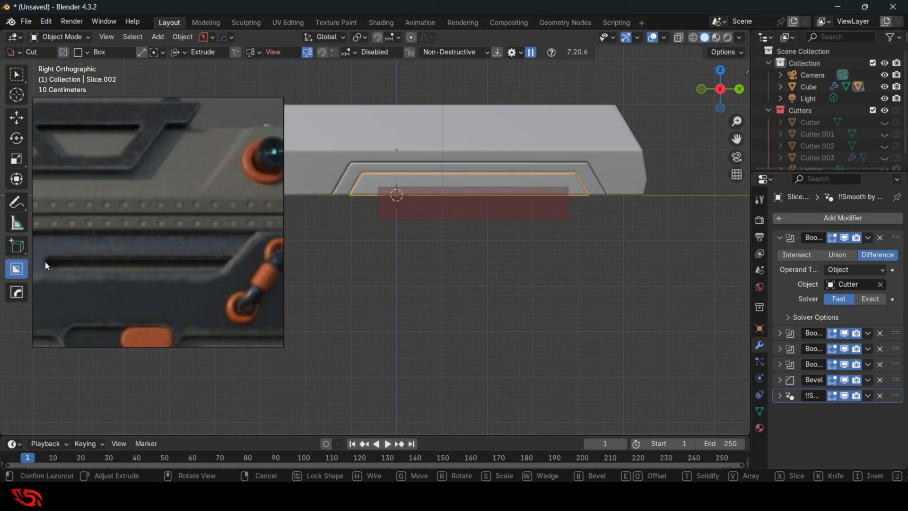
Bevel the drawn box's corners slightly, lock the shape and apply the cut through the inner panel's underside
{"action": "scroll", "coordinate": [480, 254], "scroll_direction": "up", "scroll_amount": 3}
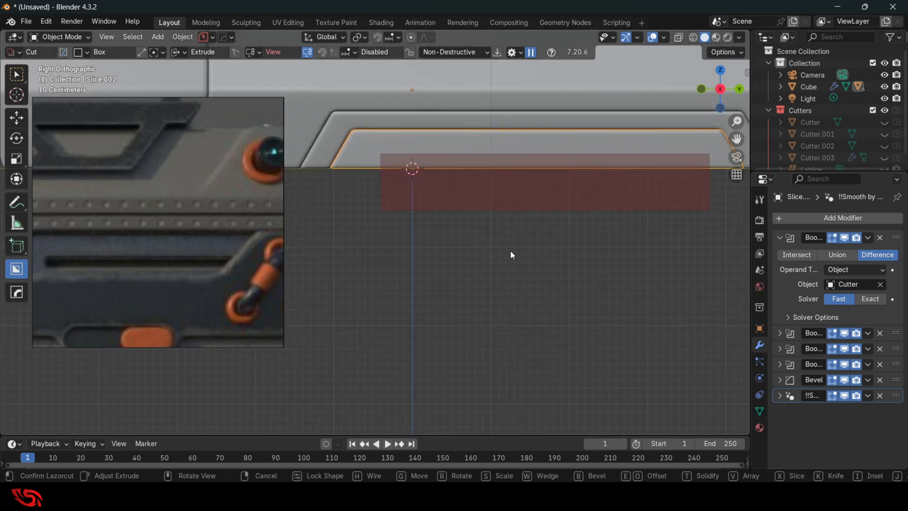
{"action": "middle_click_drag", "start_coordinate": [522, 247], "coordinate": [504, 262], "text": "shift"}
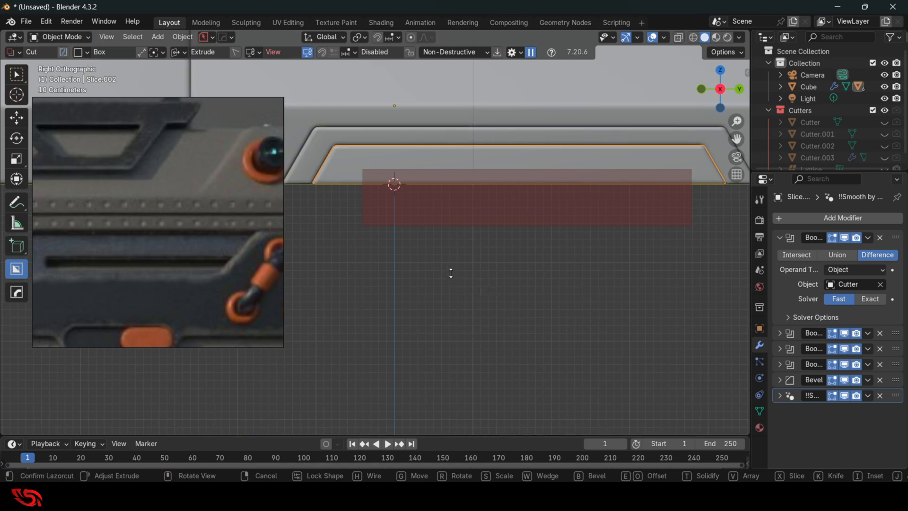
{"action": "key", "text": "b"}
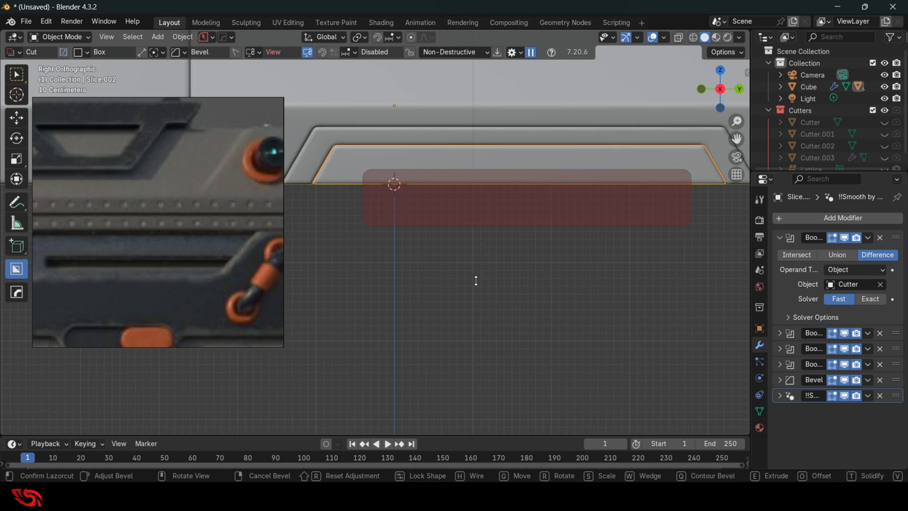
{"action": "key", "text": "Tab"}
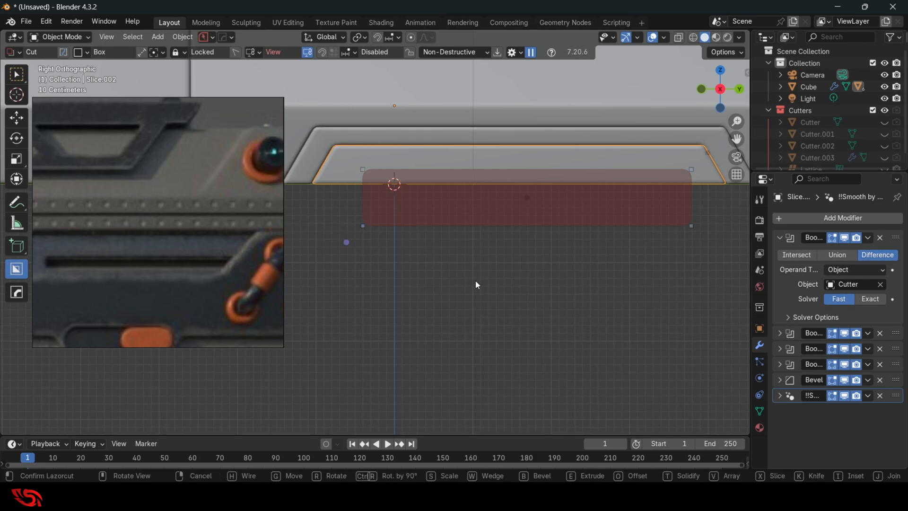
{"action": "left_click", "coordinate": [476, 280]}
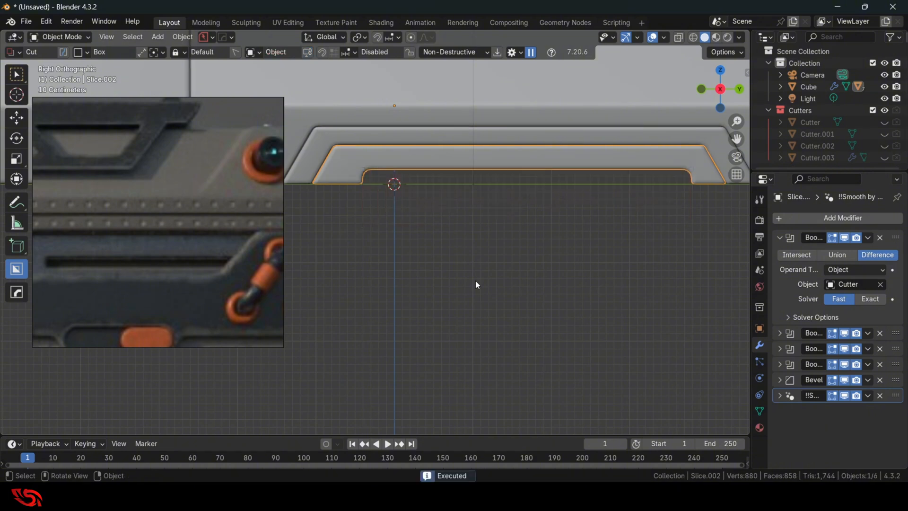
Compare the notched side panel and the body's front section with the pistol reference image
{"action": "scroll", "coordinate": [382, 240], "scroll_direction": "down", "scroll_amount": 2}
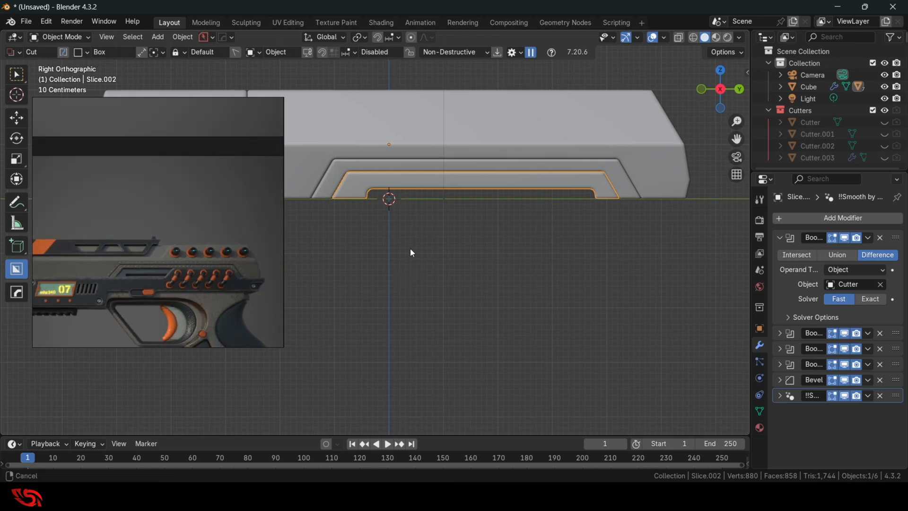
{"action": "middle_click_drag", "start_coordinate": [410, 248], "coordinate": [494, 290], "text": "shift"}
{"action": "left_click", "coordinate": [492, 289]}
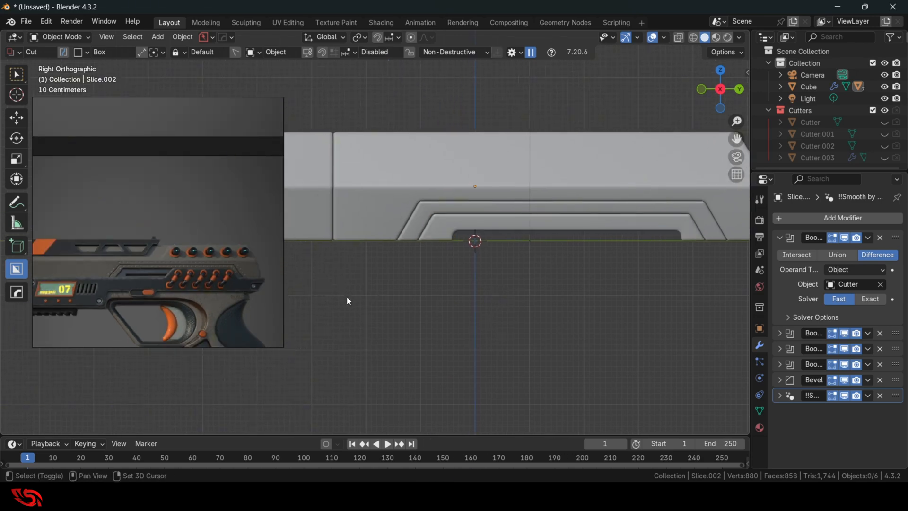
{"action": "middle_click_drag", "start_coordinate": [331, 284], "coordinate": [486, 319], "text": "shift"}
{"action": "scroll", "coordinate": [117, 253], "scroll_direction": "up", "scroll_amount": 5}
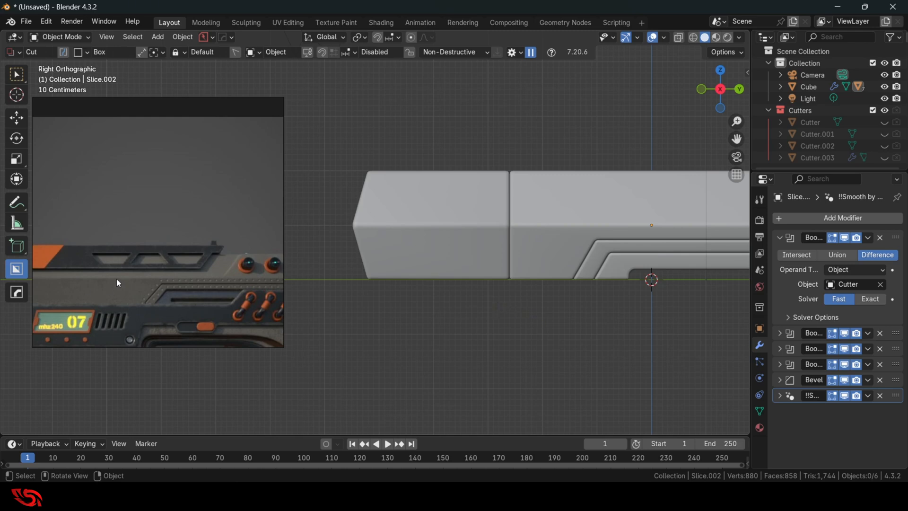
{"action": "scroll", "coordinate": [121, 258], "scroll_direction": "down", "scroll_amount": 5}
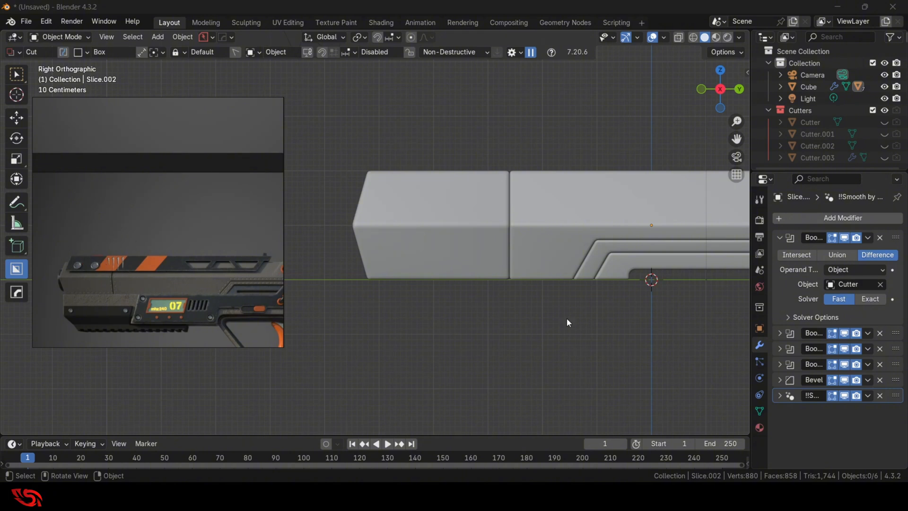
{"action": "middle_click_drag", "start_coordinate": [617, 327], "coordinate": [568, 329], "text": "shift"}
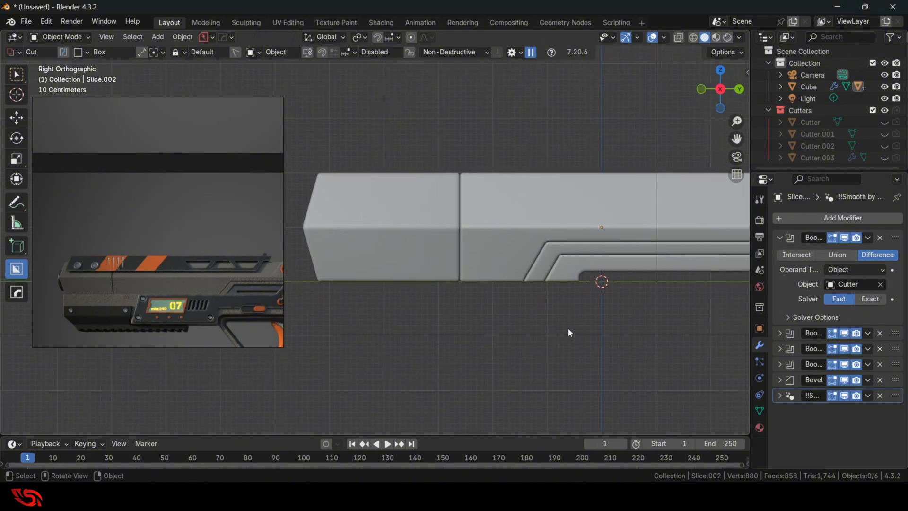
Select the body's front section and, in Edit Mode, pick its top face and both upper sloping side faces
{"action": "left_click", "coordinate": [415, 191]}
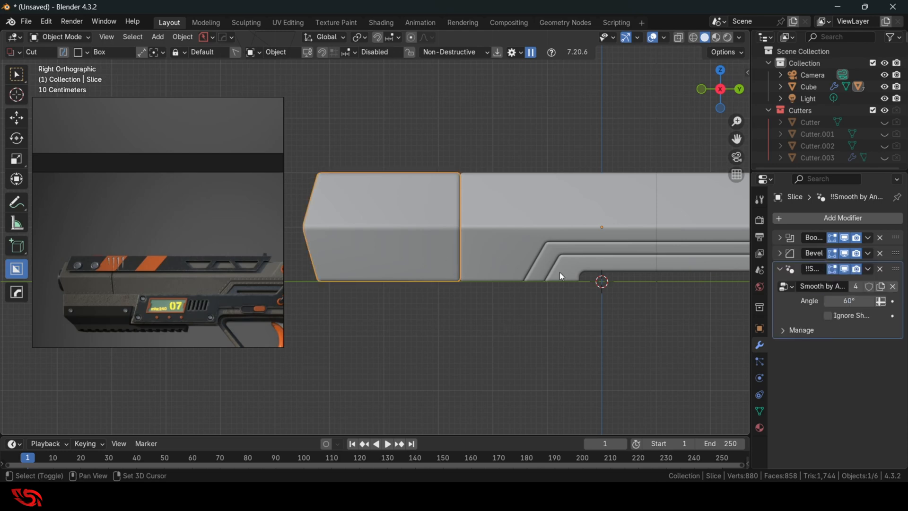
{"action": "middle_click_drag", "start_coordinate": [571, 293], "coordinate": [435, 234]}
{"action": "key", "text": "q"}
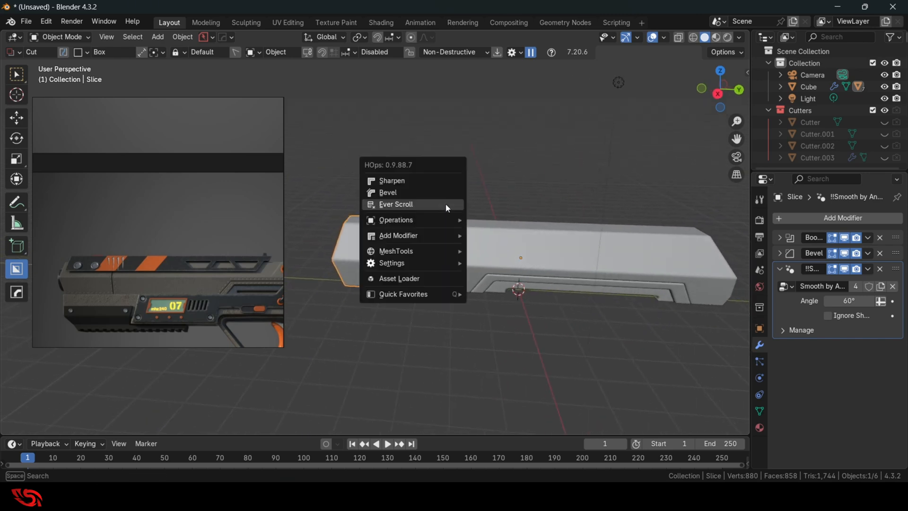
{"action": "key", "text": "Escape"}
{"action": "scroll", "coordinate": [439, 283], "scroll_direction": "up", "scroll_amount": 2}
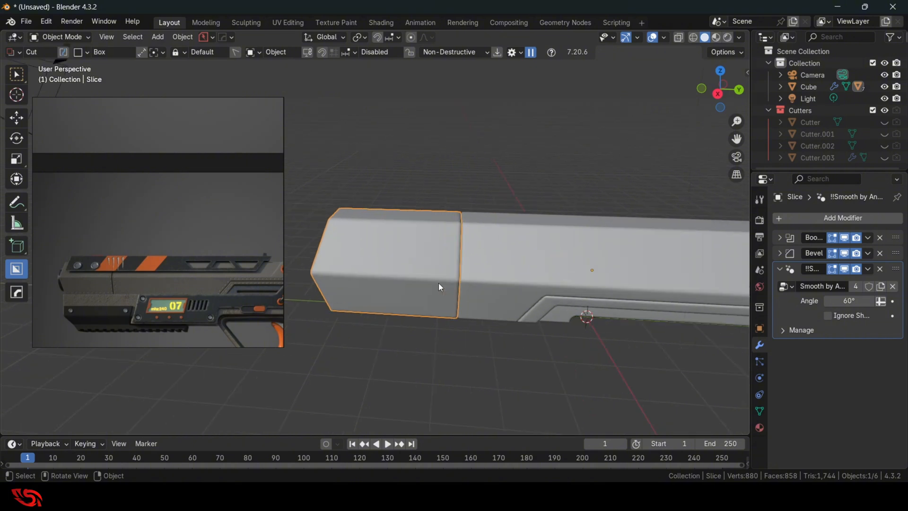
{"action": "middle_click_drag", "start_coordinate": [439, 284], "coordinate": [486, 265]}
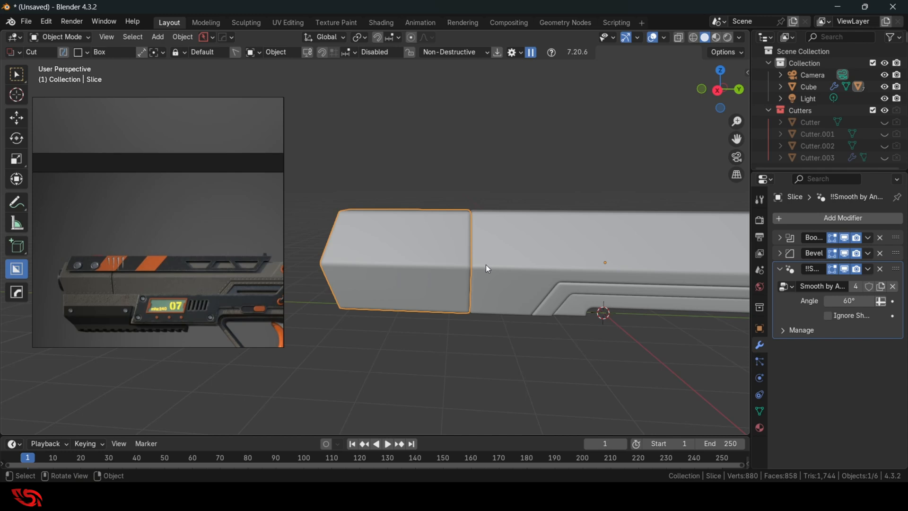
{"action": "key", "text": "Tab"}
{"action": "middle_click_drag", "start_coordinate": [434, 244], "coordinate": [416, 237]}
{"action": "left_click", "coordinate": [434, 235]}
{"action": "left_click", "coordinate": [436, 223], "text": "shift"}
{"action": "left_click", "coordinate": [388, 252], "text": "shift"}
Extract the selected upper faces into a separate solidified plate with HardOps Curve/Extract, using a Solidify thickness of -0.203
{"action": "key", "text": "q"}
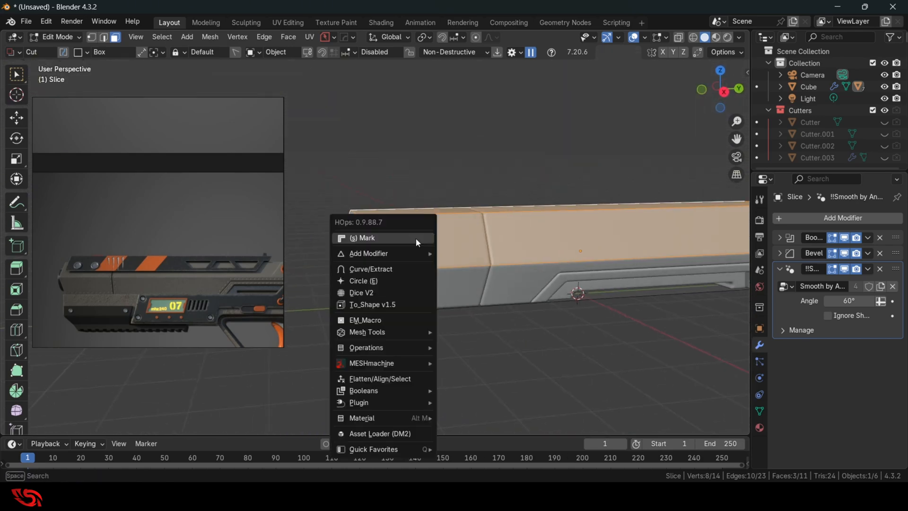
{"action": "left_click", "coordinate": [371, 269], "text": "shift"}
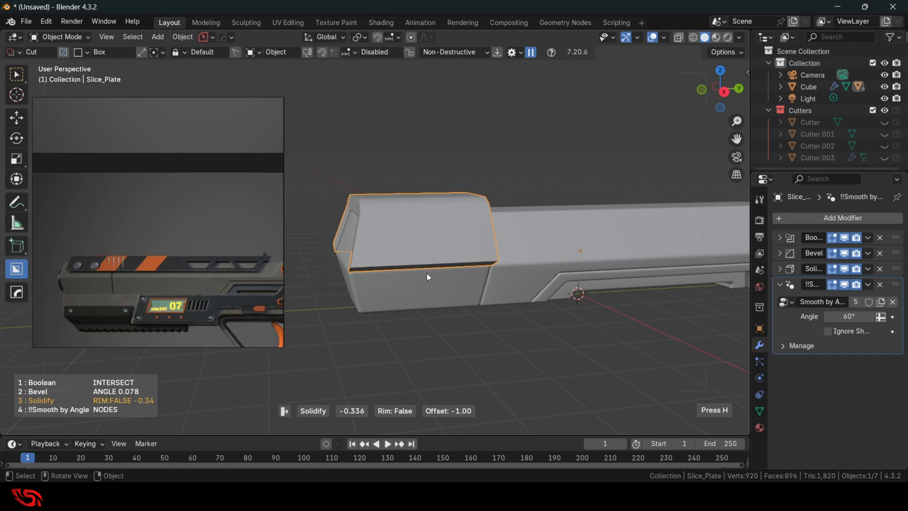
{"action": "middle_click_drag", "start_coordinate": [414, 275], "coordinate": [487, 274]}
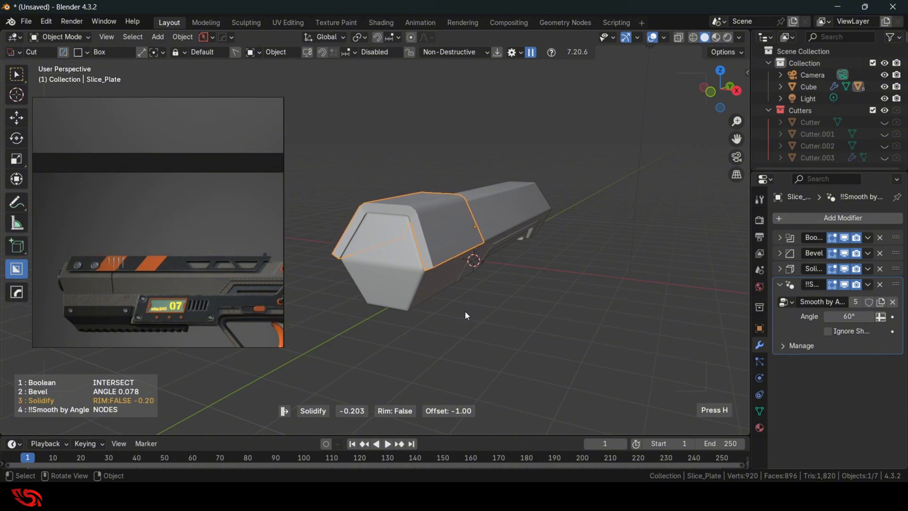
{"action": "left_click", "coordinate": [464, 311]}
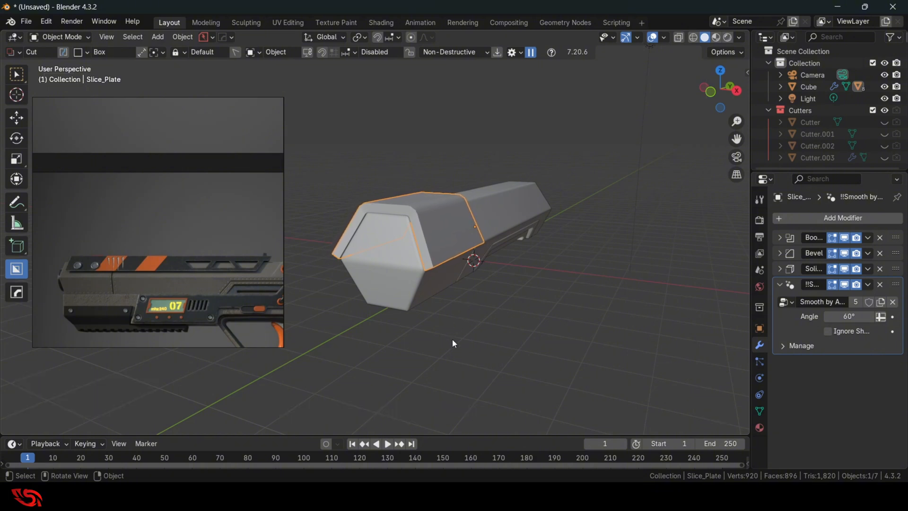
Examine the extracted plate's fit over the front section against the reference, along with its Solidify modifier settings
{"action": "middle_click_drag", "start_coordinate": [452, 339], "coordinate": [586, 300]}
{"action": "left_click", "coordinate": [385, 243]}
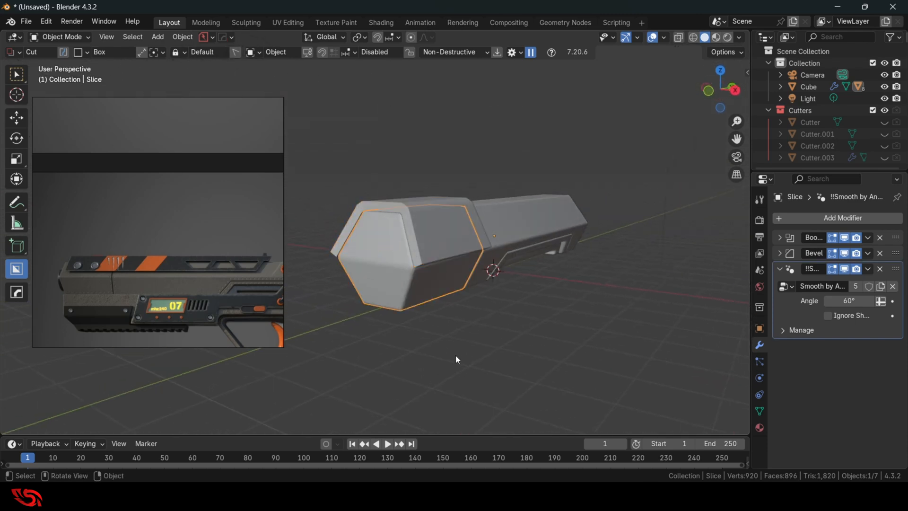
{"action": "left_click", "coordinate": [456, 208]}
{"action": "middle_click_drag", "start_coordinate": [530, 290], "coordinate": [584, 301]}
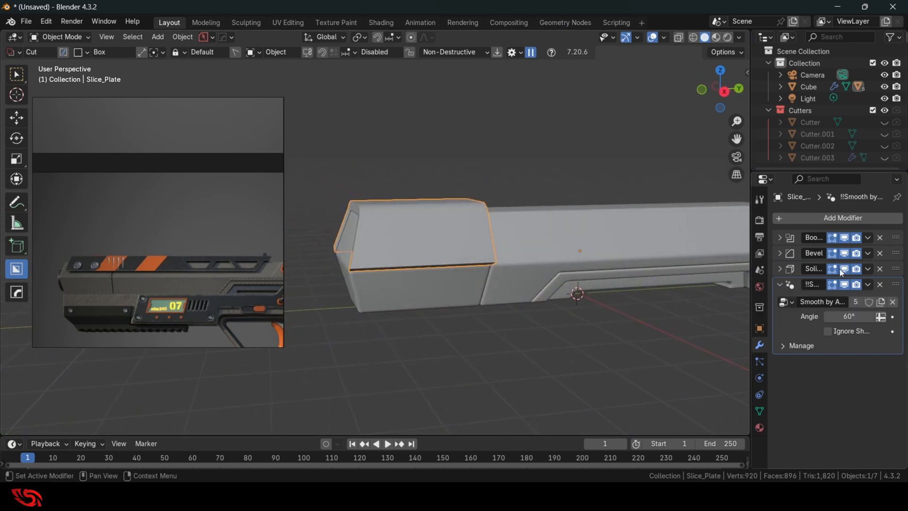
{"action": "left_click", "coordinate": [779, 269]}
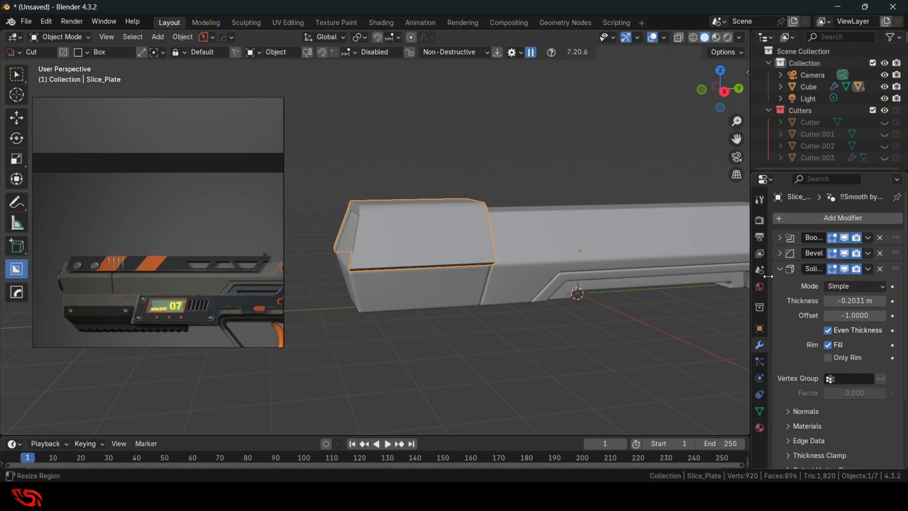
{"action": "middle_click_drag", "start_coordinate": [625, 294], "coordinate": [345, 194]}
{"action": "middle_click_drag", "start_coordinate": [611, 277], "coordinate": [582, 273], "text": "shift"}
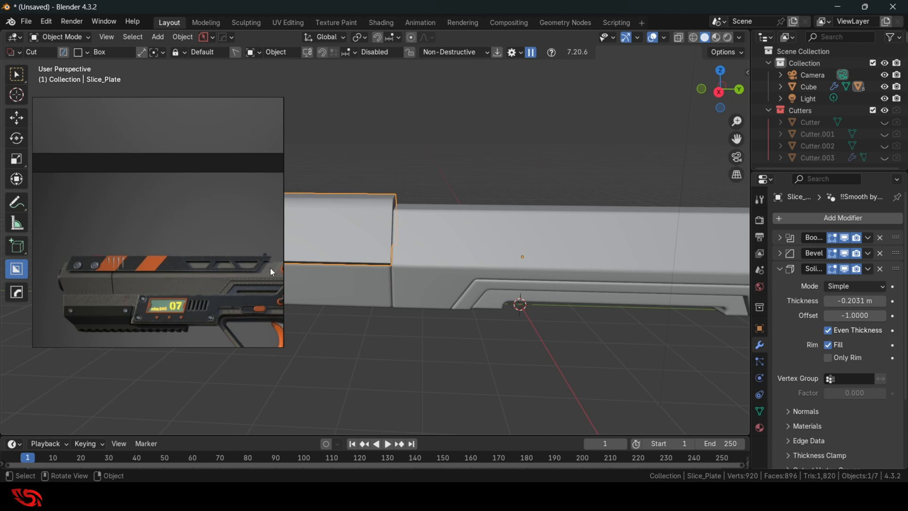
{"action": "middle_click_drag", "start_coordinate": [474, 258], "coordinate": [520, 245], "text": "shift"}
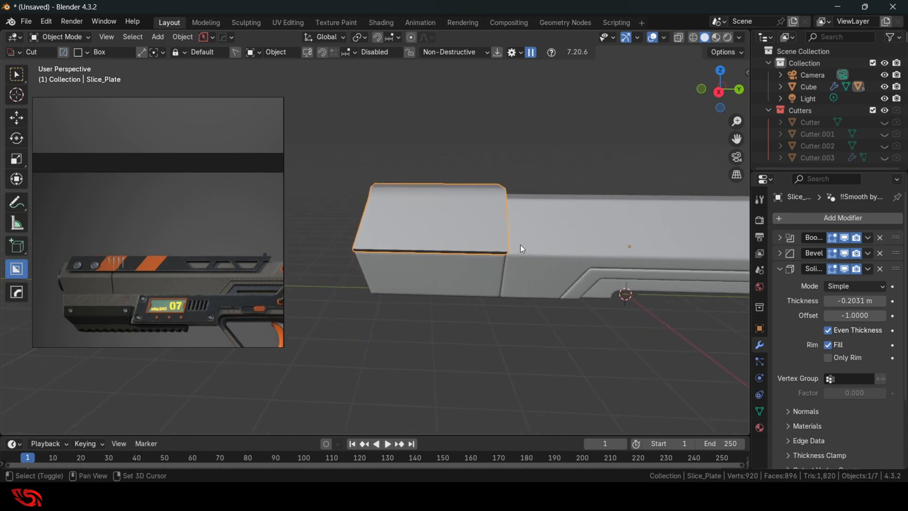
Restore the plate's mistakenly removed Bevel modifier and delete its Boolean modifier instead
{"action": "left_click", "coordinate": [881, 253]}
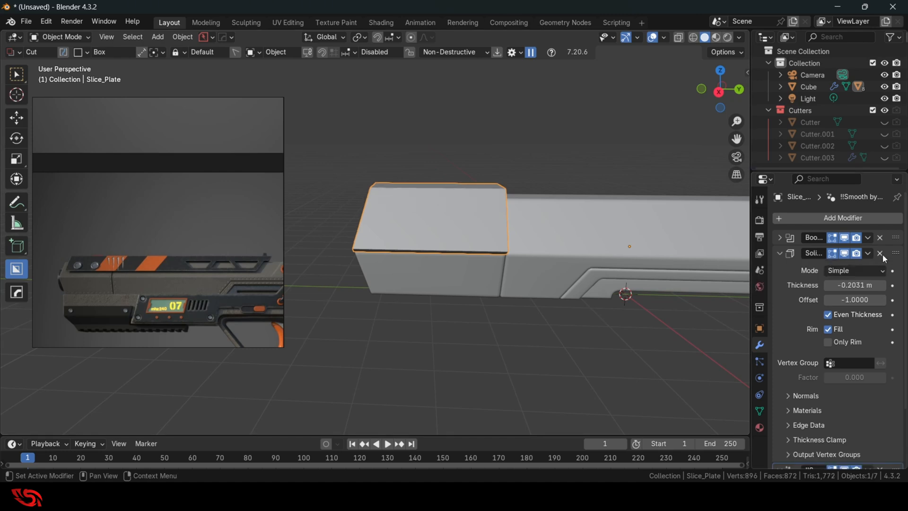
{"action": "key", "text": "ctrl+z"}
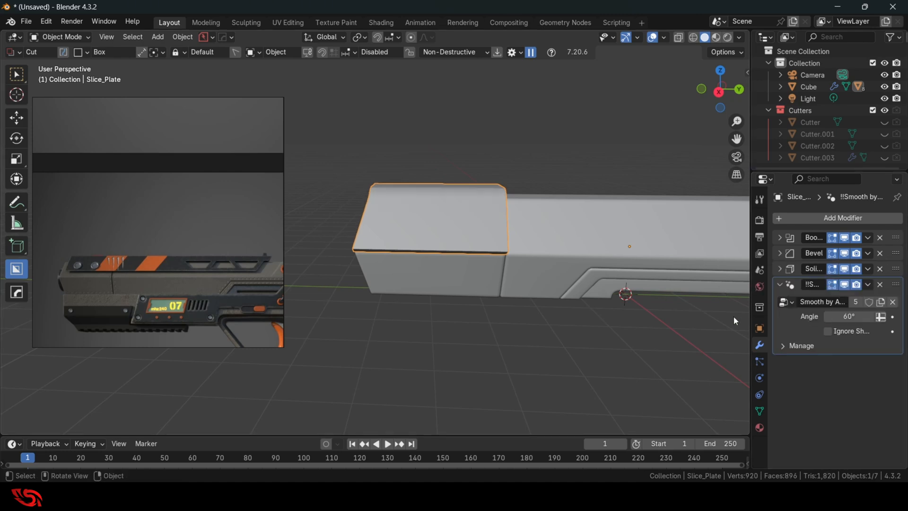
{"action": "left_click", "coordinate": [881, 237]}
{"action": "middle_click_drag", "start_coordinate": [628, 267], "coordinate": [451, 247]}
Check the extracted plate's side profile and switch the plate into Edit Mode
{"action": "left_click", "coordinate": [723, 91]}
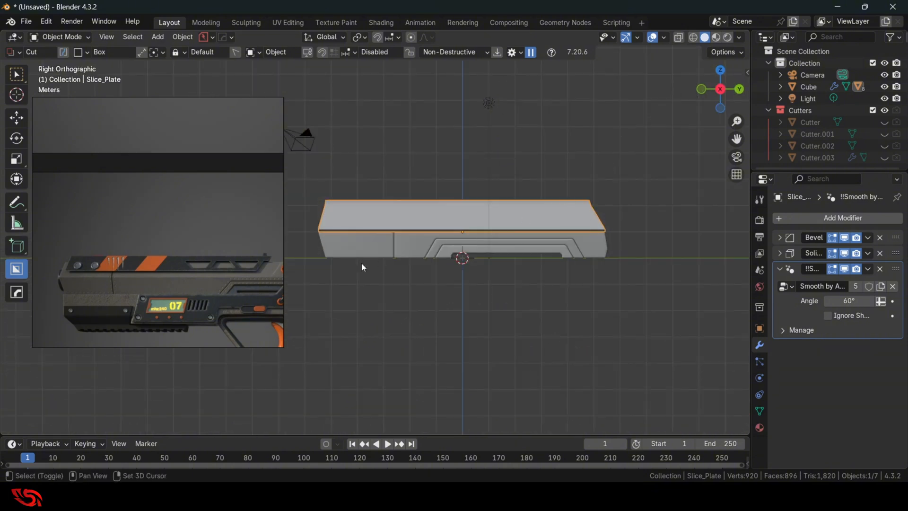
{"action": "scroll", "coordinate": [374, 267], "scroll_direction": "up", "scroll_amount": 3}
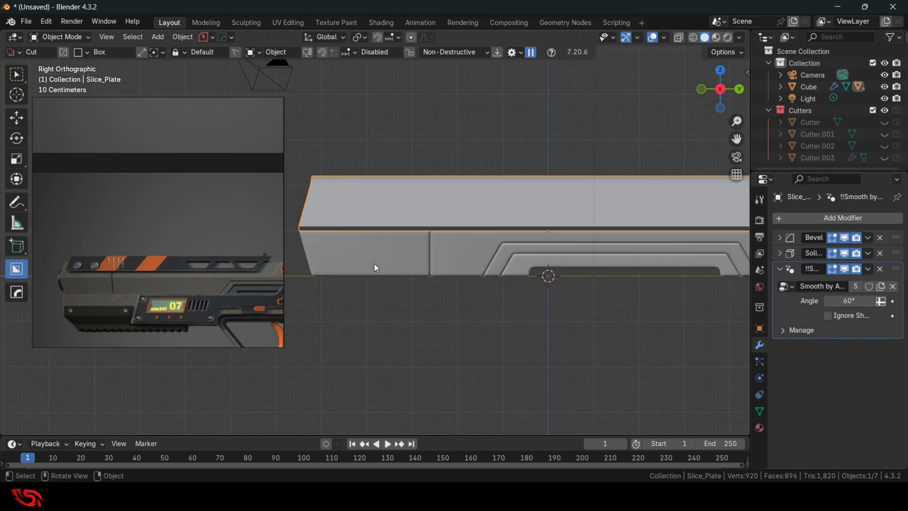
{"action": "scroll", "coordinate": [375, 268], "scroll_direction": "down", "scroll_amount": 1}
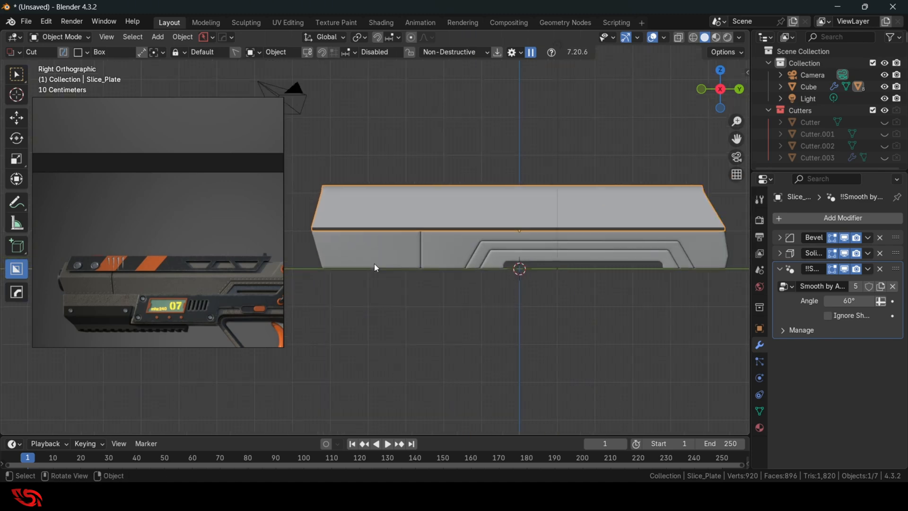
{"action": "middle_click_drag", "start_coordinate": [371, 265], "coordinate": [440, 273]}
{"action": "left_click", "coordinate": [732, 92]}
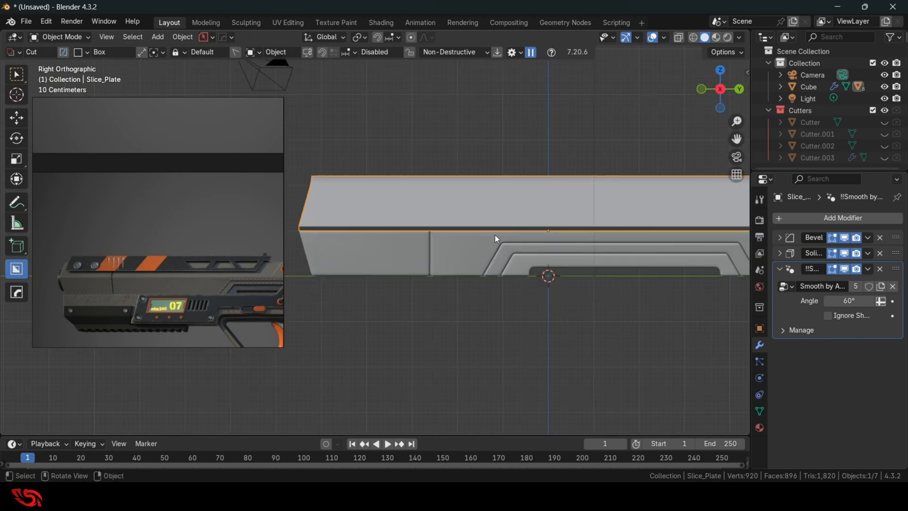
{"action": "key", "text": "Tab"}
{"action": "left_click", "coordinate": [495, 168]}
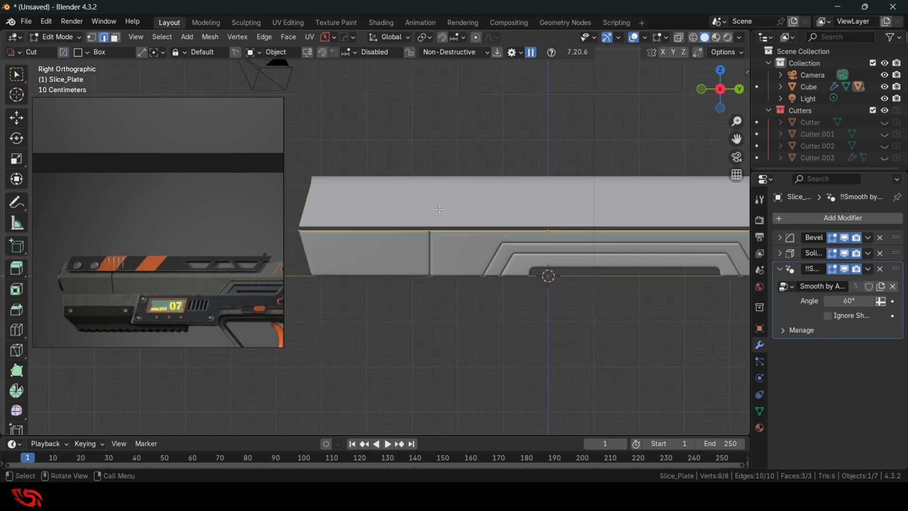
{"action": "middle_click_drag", "start_coordinate": [495, 169], "coordinate": [520, 226]}
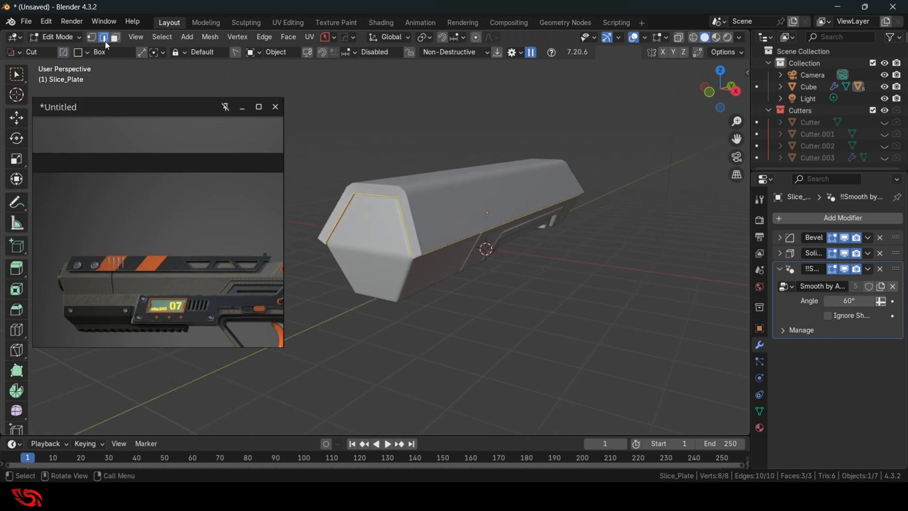
Select the plate's two long lower side edges and edge-slide them up the sloping faces by about 0.21
{"action": "key", "text": "alt+z"}
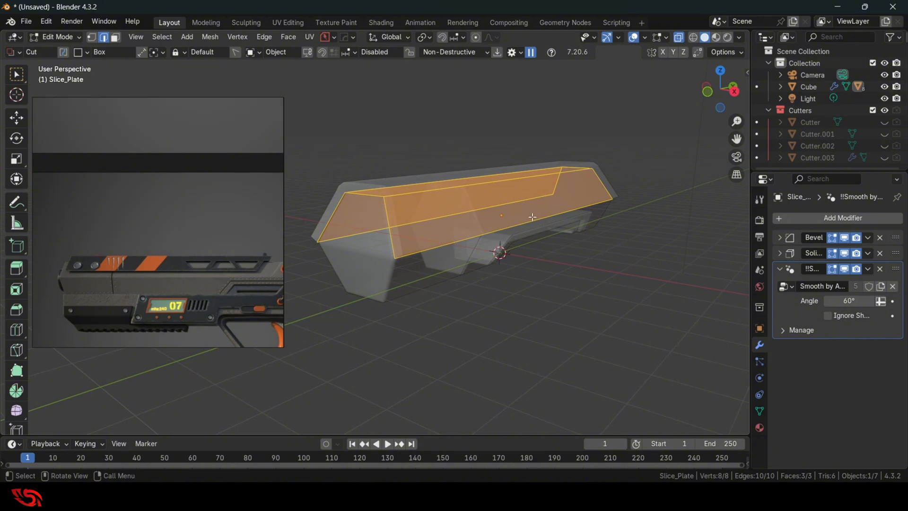
{"action": "left_click", "coordinate": [527, 219]}
{"action": "middle_click_drag", "start_coordinate": [397, 270], "coordinate": [414, 249]}
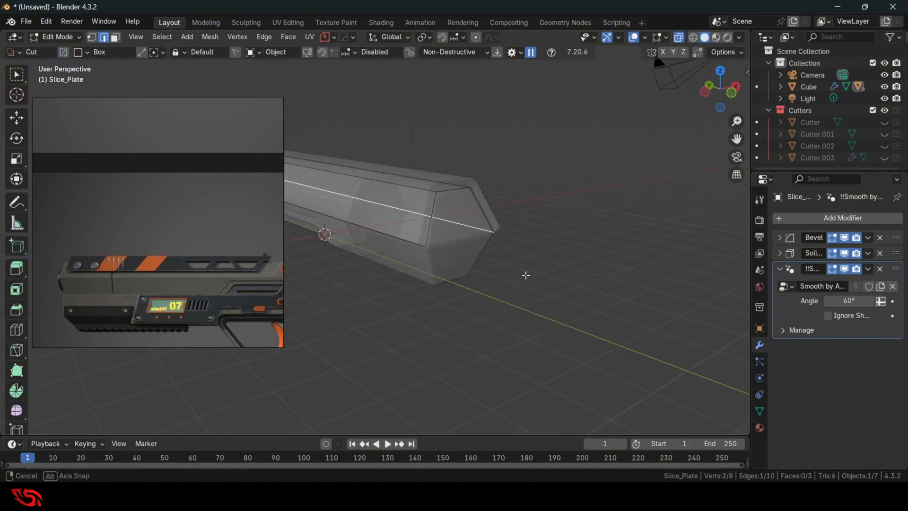
{"action": "left_click", "coordinate": [393, 236], "text": "shift"}
{"action": "middle_click_drag", "start_coordinate": [526, 247], "coordinate": [583, 274]}
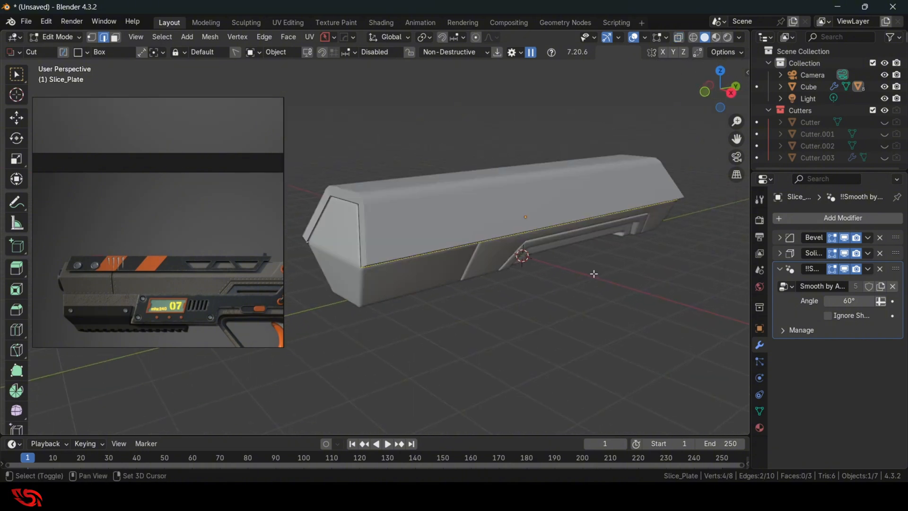
{"action": "key", "text": "g"}
{"action": "key", "text": "g"}
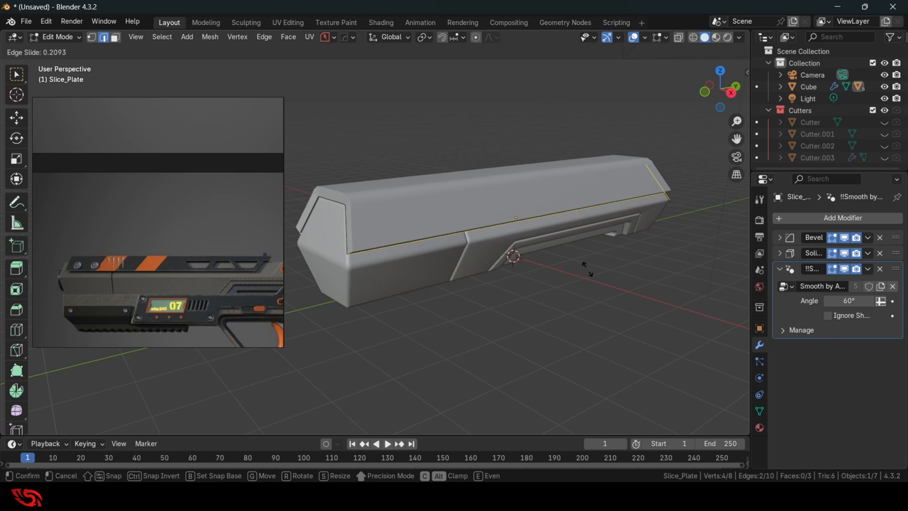
{"action": "left_click", "coordinate": [588, 270]}
{"action": "middle_click_drag", "start_coordinate": [427, 299], "coordinate": [372, 298]}
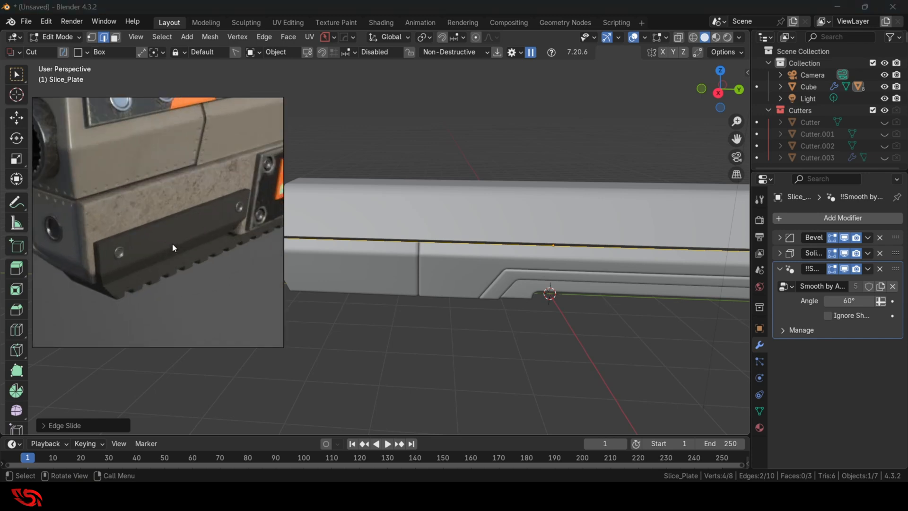
{"action": "middle_click_drag", "start_coordinate": [570, 288], "coordinate": [581, 268]}
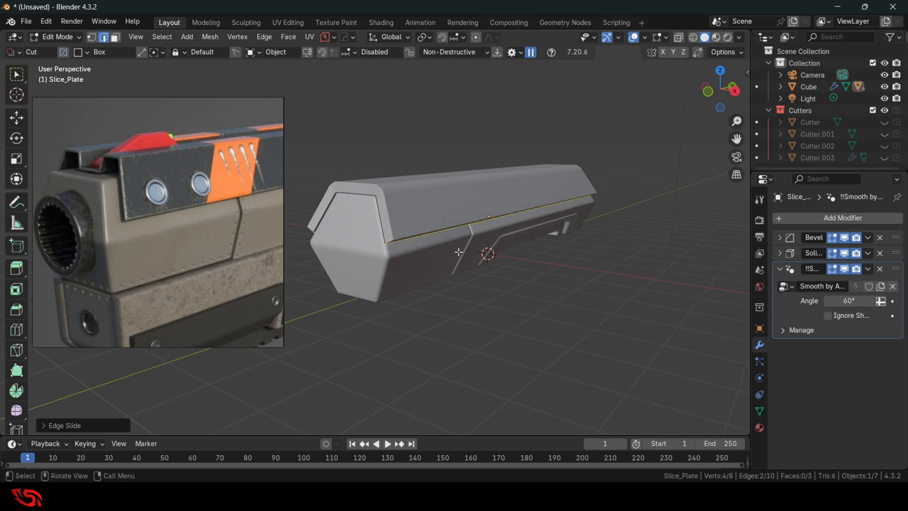
Select the three edges of the plate's front end and move them back about 0.33 m along global Y
{"action": "key", "text": "alt+z"}
{"action": "middle_click_drag", "start_coordinate": [458, 252], "coordinate": [371, 235]}
{"action": "left_click", "coordinate": [356, 224]}
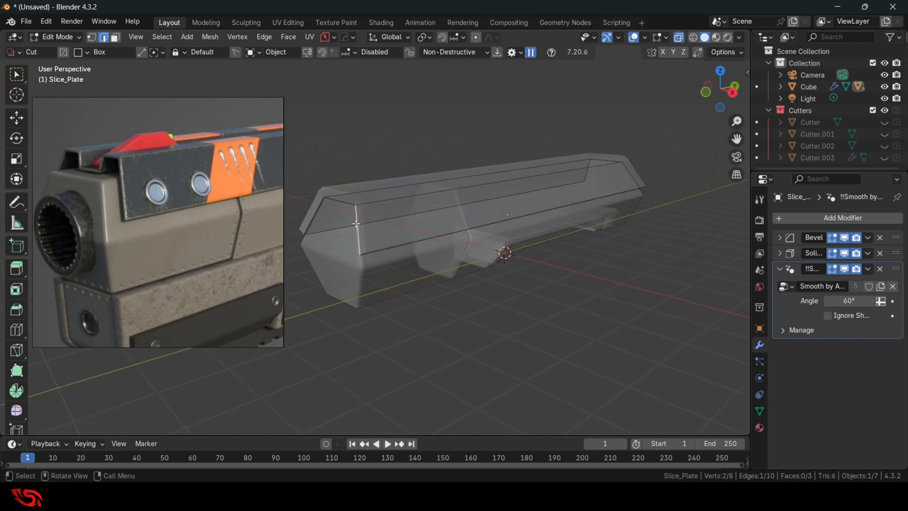
{"action": "left_click", "coordinate": [339, 200], "text": "shift"}
{"action": "left_click", "coordinate": [317, 212], "text": "shift"}
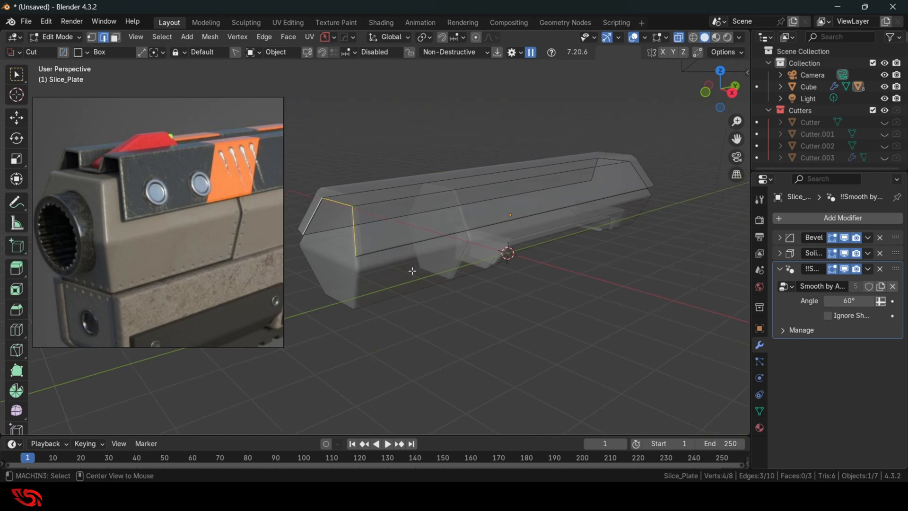
{"action": "key", "text": "alt+z"}
{"action": "middle_click_drag", "start_coordinate": [411, 270], "coordinate": [398, 272]}
{"action": "key", "text": "g"}
{"action": "key", "text": "y"}
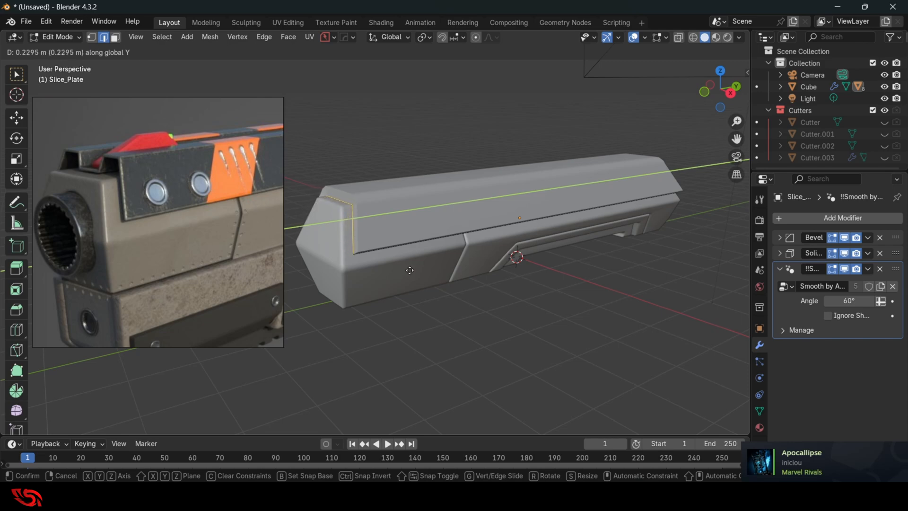
{"action": "mouse_move", "coordinate": [414, 270]}
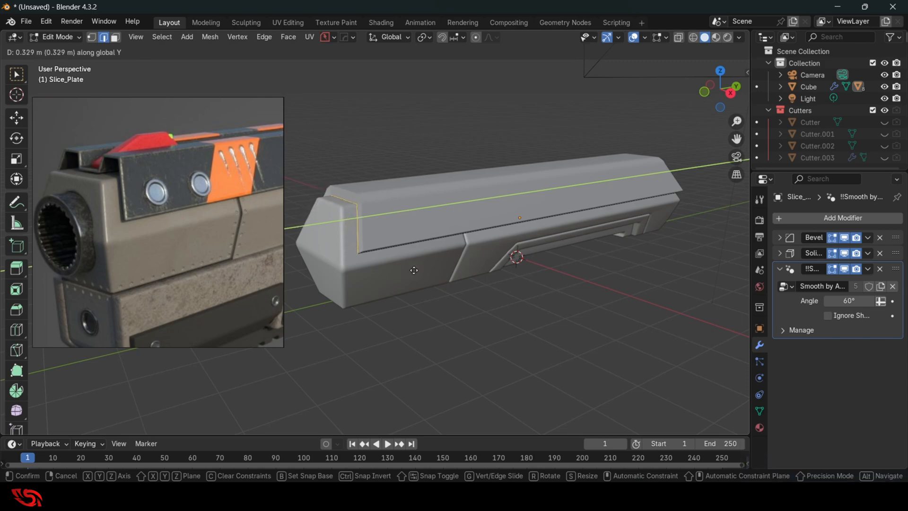
{"action": "left_click", "coordinate": [414, 270]}
{"action": "middle_click_drag", "start_coordinate": [443, 316], "coordinate": [494, 293]}
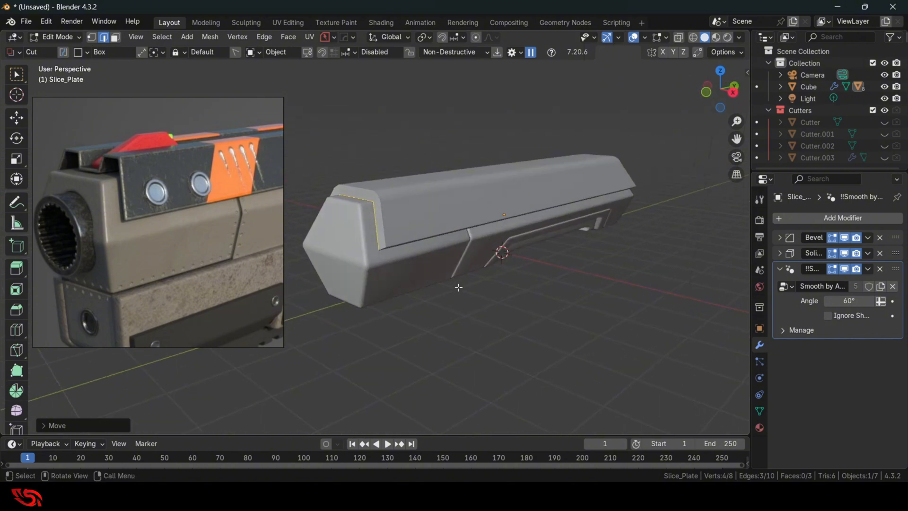
Examine the pistol's top rail in the side-view reference, from the orange stripes to the stepped rear end
{"action": "scroll", "coordinate": [232, 228], "scroll_direction": "down", "scroll_amount": 3}
{"action": "scroll", "coordinate": [233, 228], "scroll_direction": "down", "scroll_amount": 2}
{"action": "middle_click_drag", "start_coordinate": [231, 229], "coordinate": [200, 134]}
{"action": "middle_click_drag", "start_coordinate": [220, 254], "coordinate": [195, 190]}
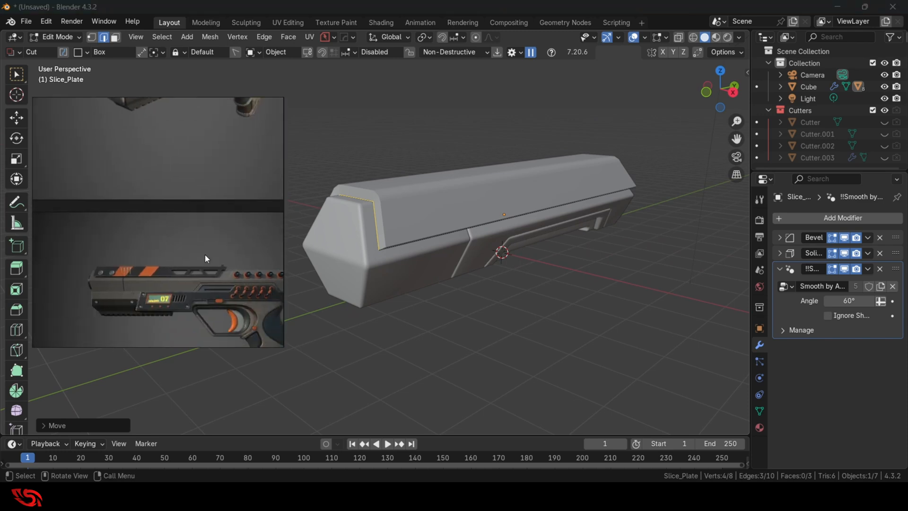
{"action": "scroll", "coordinate": [189, 285], "scroll_direction": "up", "scroll_amount": 2}
{"action": "scroll", "coordinate": [189, 284], "scroll_direction": "up", "scroll_amount": 1}
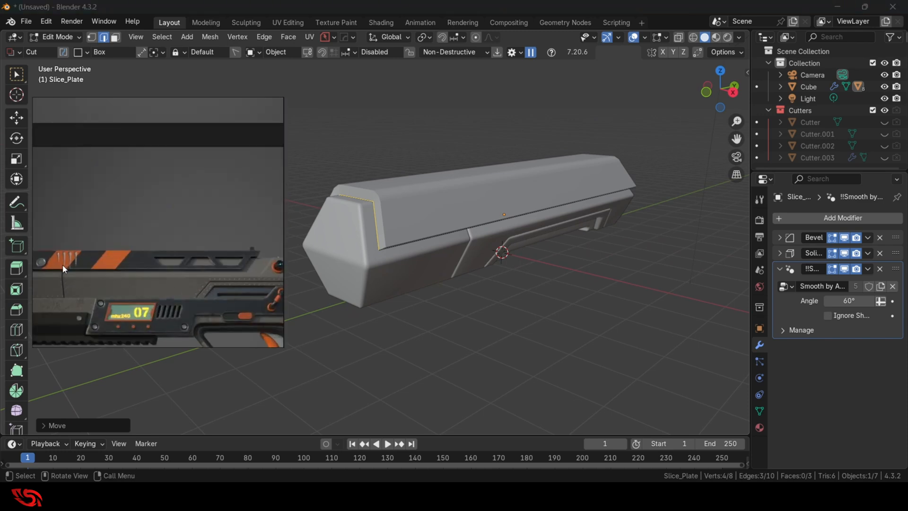
{"action": "middle_click_drag", "start_coordinate": [116, 261], "coordinate": [78, 256]}
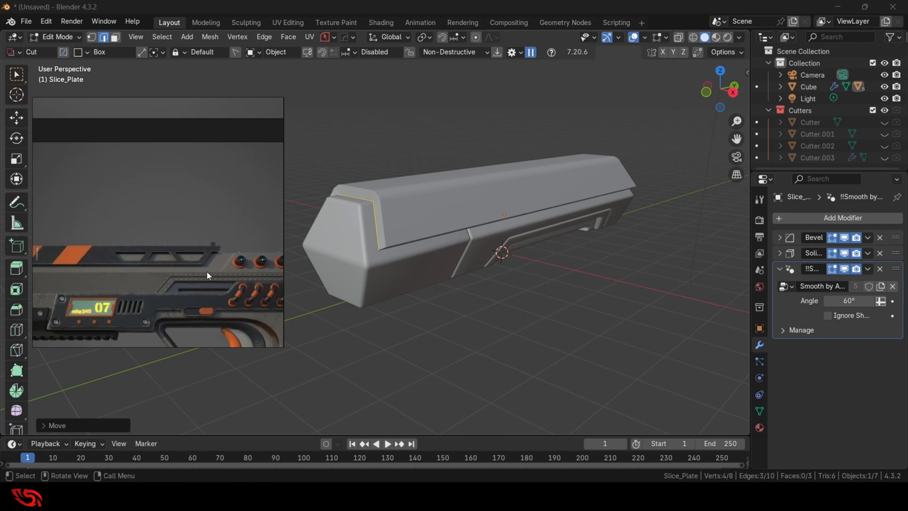
{"action": "middle_click_drag", "start_coordinate": [174, 274], "coordinate": [148, 280]}
{"action": "scroll", "coordinate": [118, 252], "scroll_direction": "up", "scroll_amount": 2}
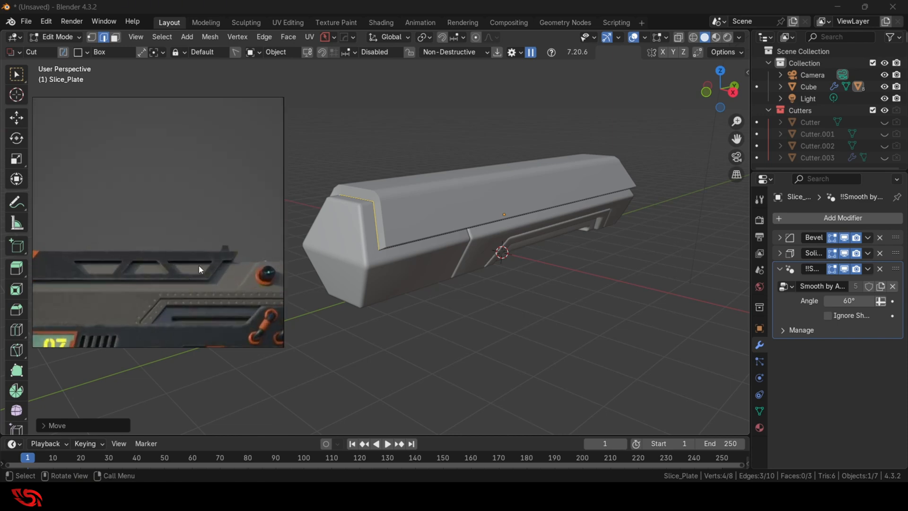
Return the plate to Object Mode, align to the right side view and set the BoxCutter shape to Ngon
{"action": "middle_click_drag", "start_coordinate": [613, 238], "coordinate": [539, 247]}
{"action": "left_click", "coordinate": [727, 94]}
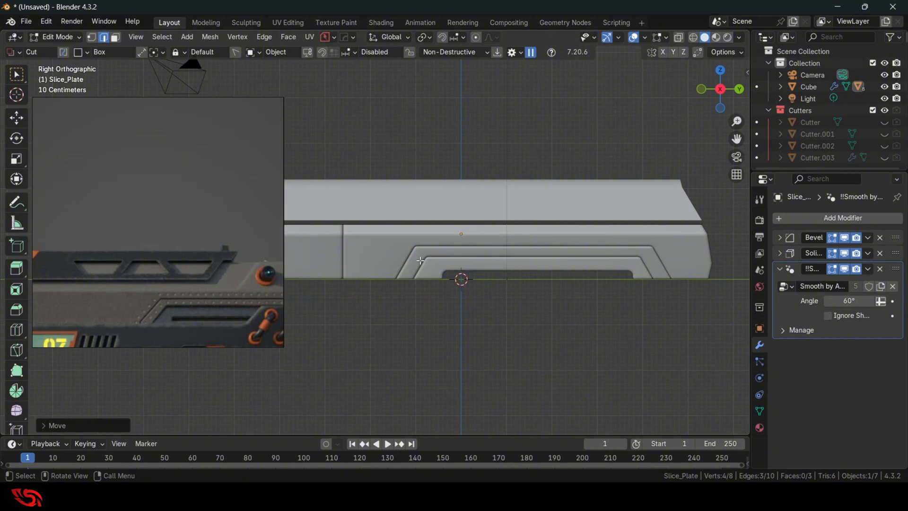
{"action": "middle_click_drag", "start_coordinate": [439, 254], "coordinate": [417, 250], "text": "shift"}
{"action": "key", "text": "ctrl+Tab"}
{"action": "left_click", "coordinate": [475, 160]}
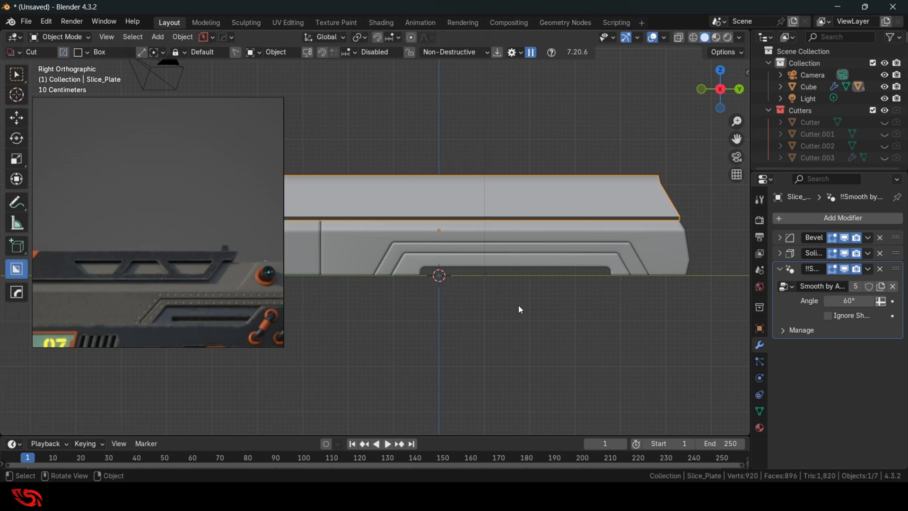
{"action": "middle_click_drag", "start_coordinate": [506, 274], "coordinate": [604, 170]}
{"action": "left_click", "coordinate": [715, 90]}
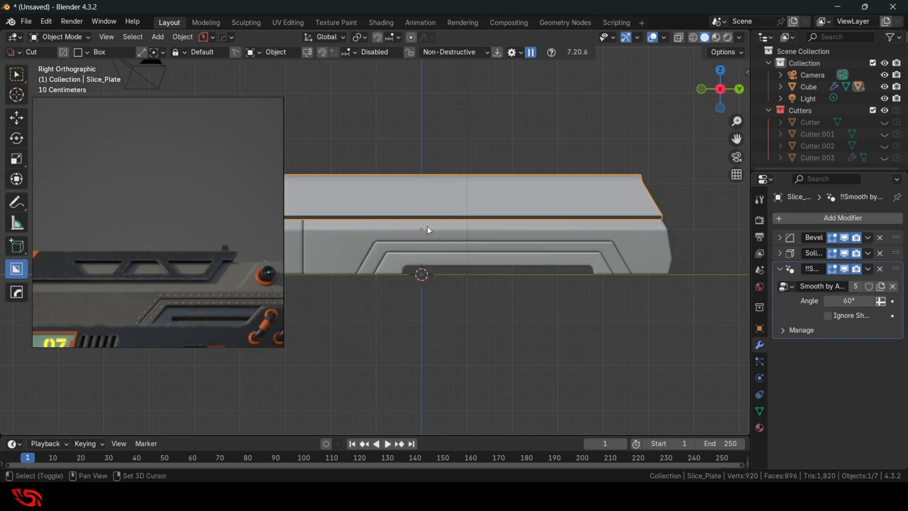
{"action": "scroll", "coordinate": [427, 226], "scroll_direction": "down", "scroll_amount": 2}
{"action": "key", "text": "d"}
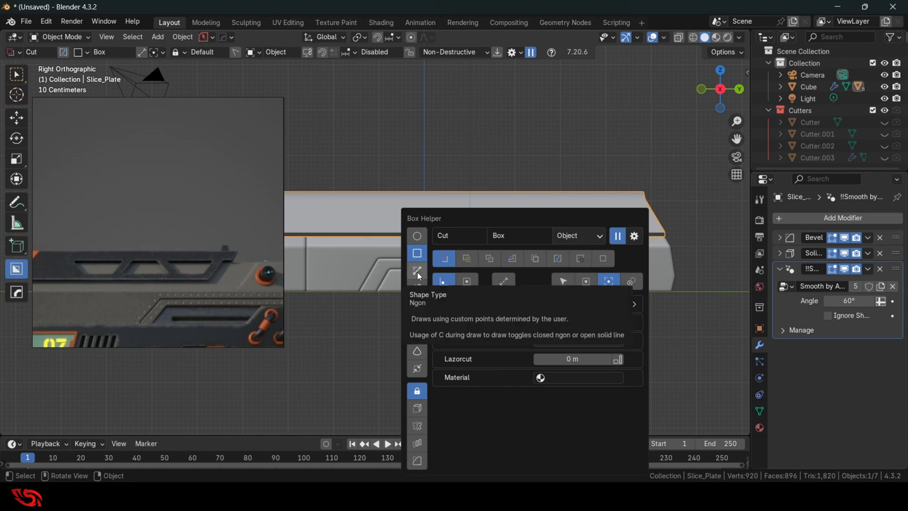
{"action": "left_click", "coordinate": [417, 272]}
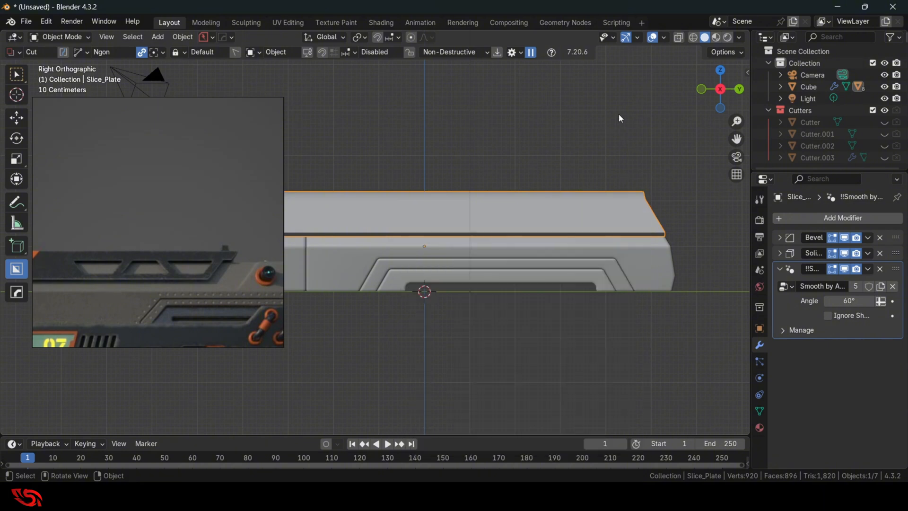
Cut a stepped, angled profile through the plate's rear end with an Ngon BoxCutter shape extending past its upper edge and back end
{"action": "middle_click_drag", "start_coordinate": [479, 118], "coordinate": [481, 104], "text": "shift"}
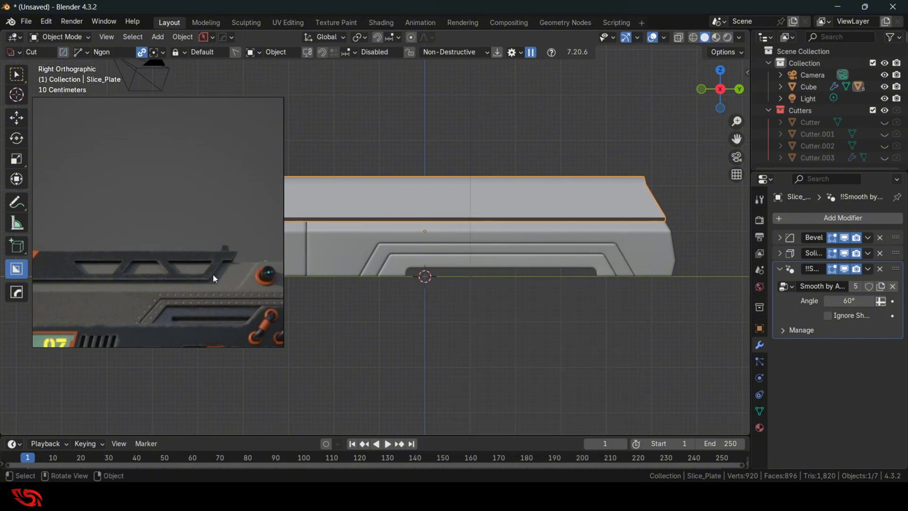
{"action": "middle_click_drag", "start_coordinate": [428, 226], "coordinate": [424, 230], "text": "shift"}
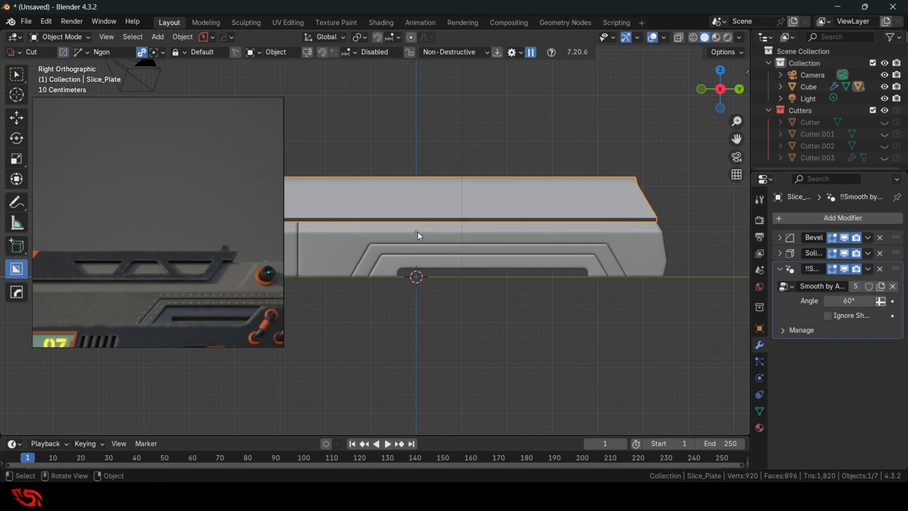
{"action": "left_click", "coordinate": [416, 232]}
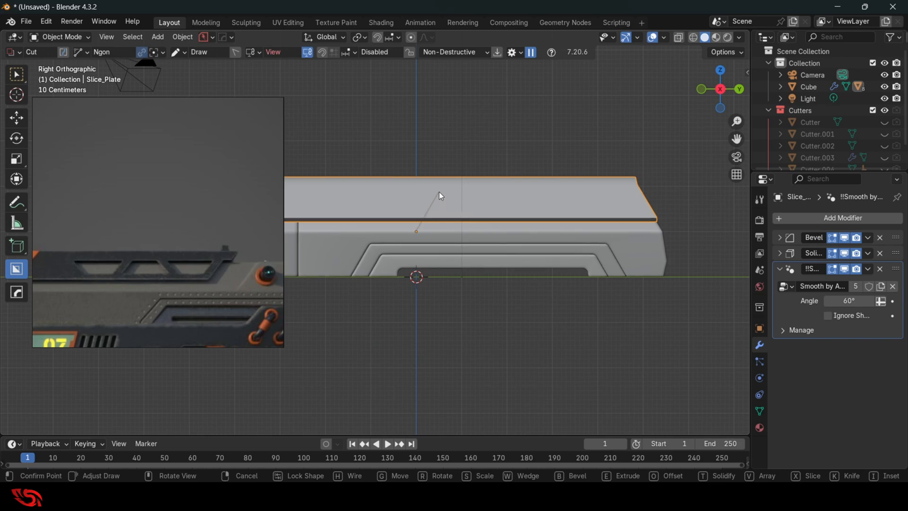
{"action": "left_click", "coordinate": [455, 192]}
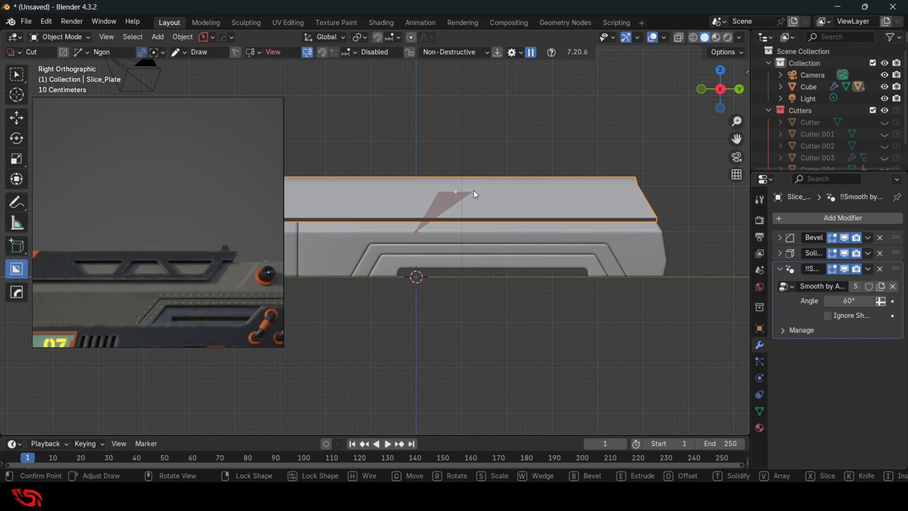
{"action": "left_click", "coordinate": [501, 190]}
{"action": "left_click", "coordinate": [518, 165]}
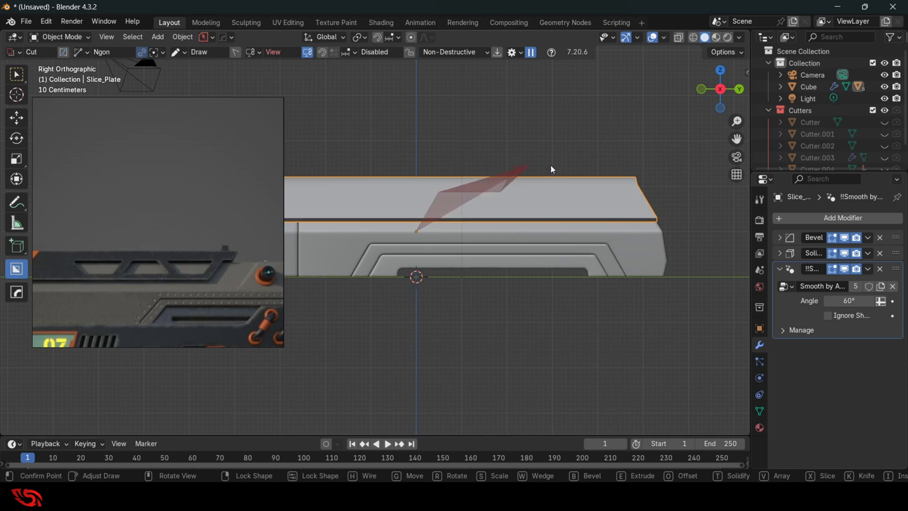
{"action": "left_click", "coordinate": [685, 165]}
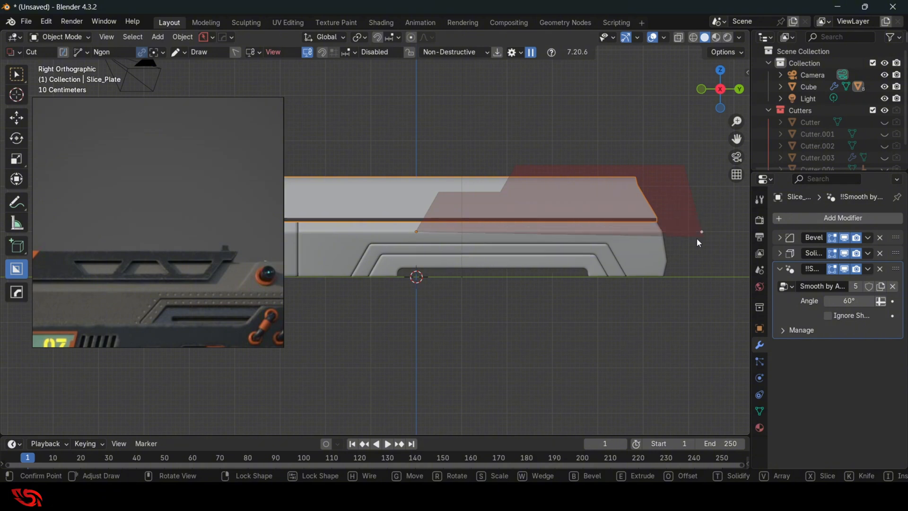
{"action": "key", "text": "space"}
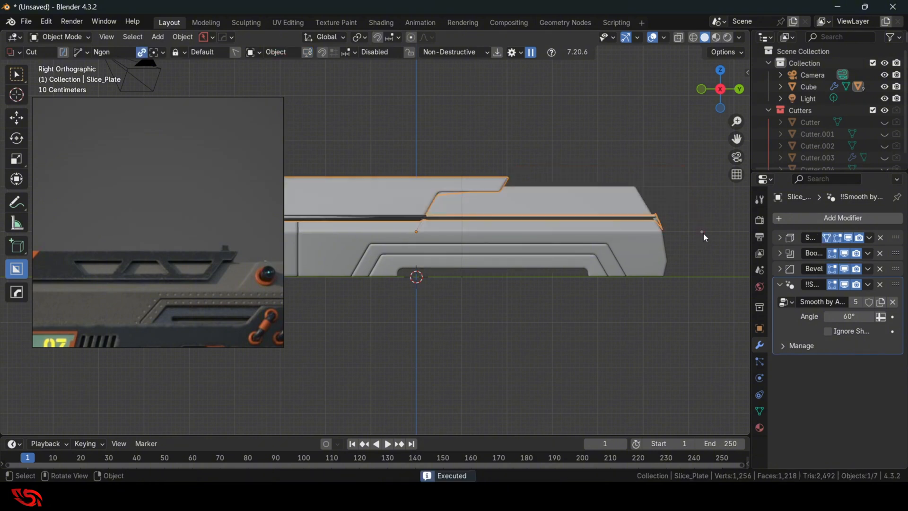
{"action": "middle_click_drag", "start_coordinate": [592, 244], "coordinate": [560, 231]}
{"action": "left_click", "coordinate": [733, 98]}
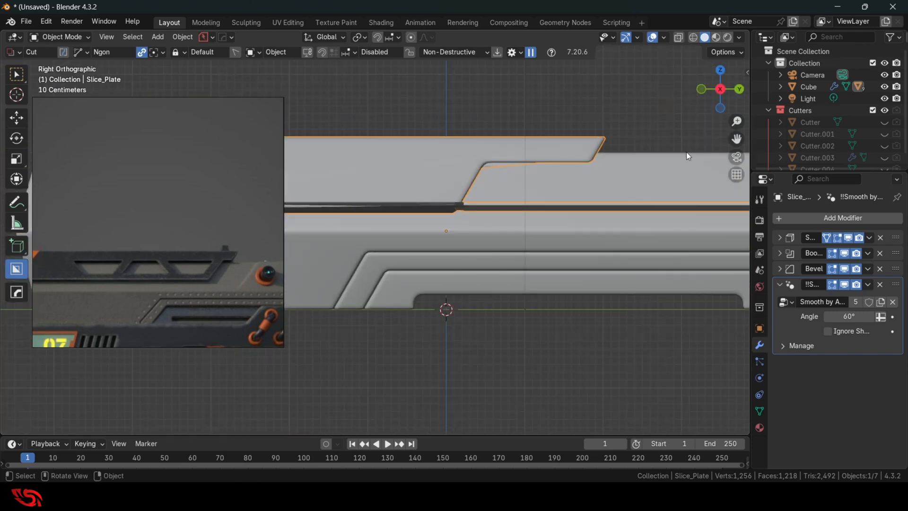
{"action": "middle_click_drag", "start_coordinate": [630, 204], "coordinate": [599, 230], "text": "shift"}
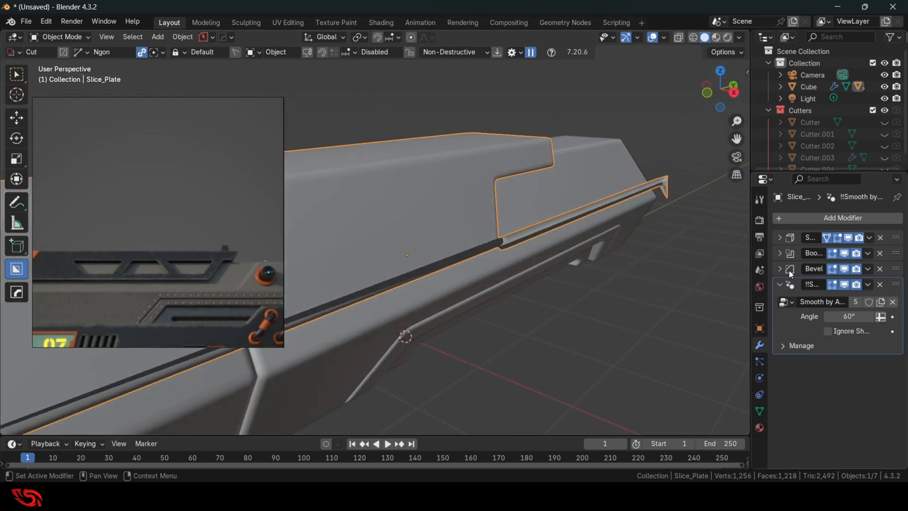
Toggle the plate's Boolean off and on, disable viewport display of its Smooth by Angle and Bevel modifiers, and inspect the rear cut
{"action": "left_click", "coordinate": [844, 253]}
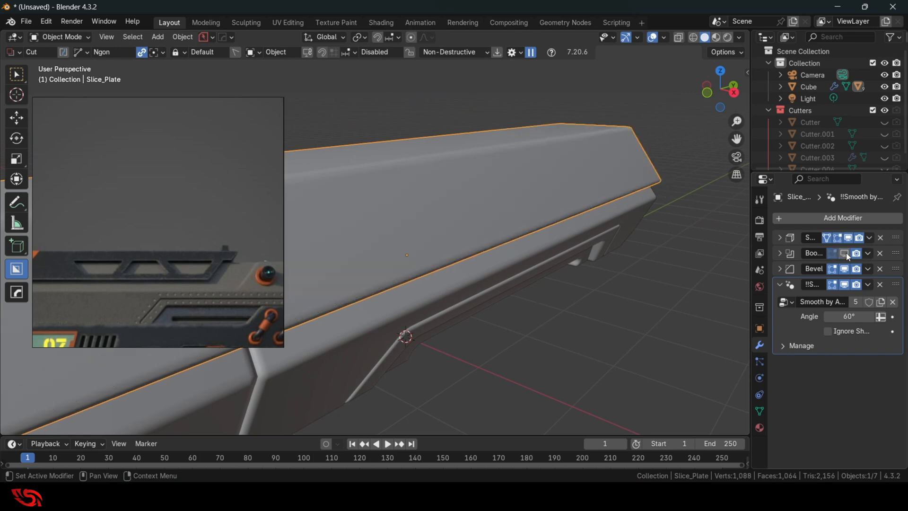
{"action": "left_click", "coordinate": [845, 253]}
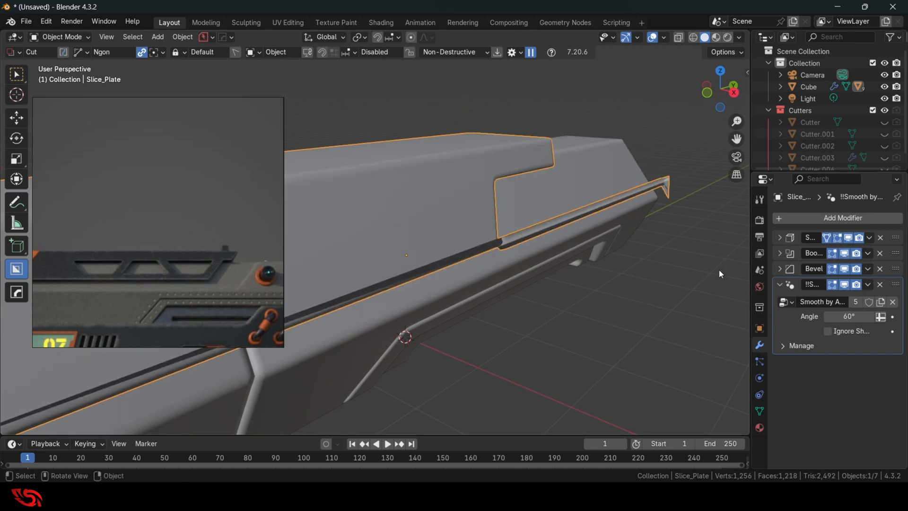
{"action": "left_click", "coordinate": [844, 284]}
{"action": "left_click", "coordinate": [844, 268]}
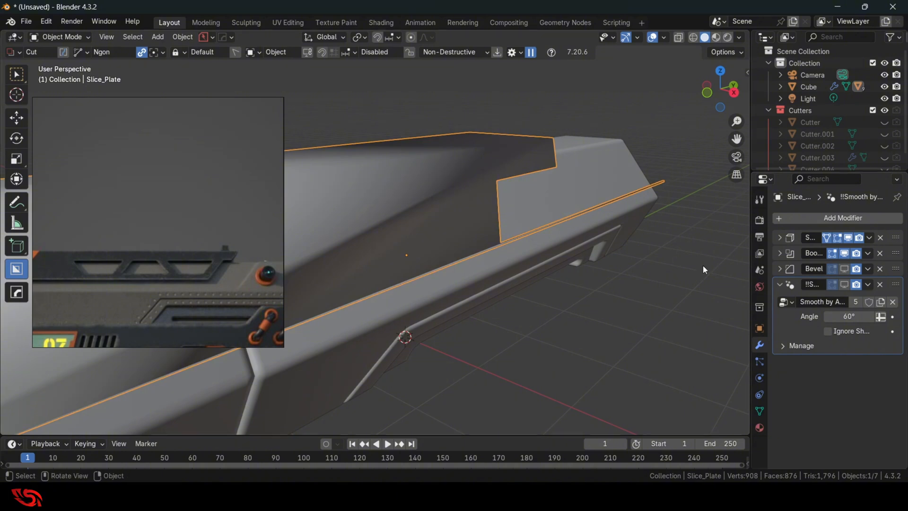
{"action": "mouse_move", "coordinate": [702, 265]}
{"action": "middle_mouse_down"}
{"action": "mouse_move", "coordinate": [654, 276]}
{"action": "mouse_move", "coordinate": [748, 308]}
{"action": "mouse_move", "coordinate": [548, 234]}
{"action": "mouse_move", "coordinate": [516, 232]}
{"action": "mouse_move", "coordinate": [477, 203]}
{"action": "mouse_move", "coordinate": [491, 226]}
{"action": "middle_mouse_up"}
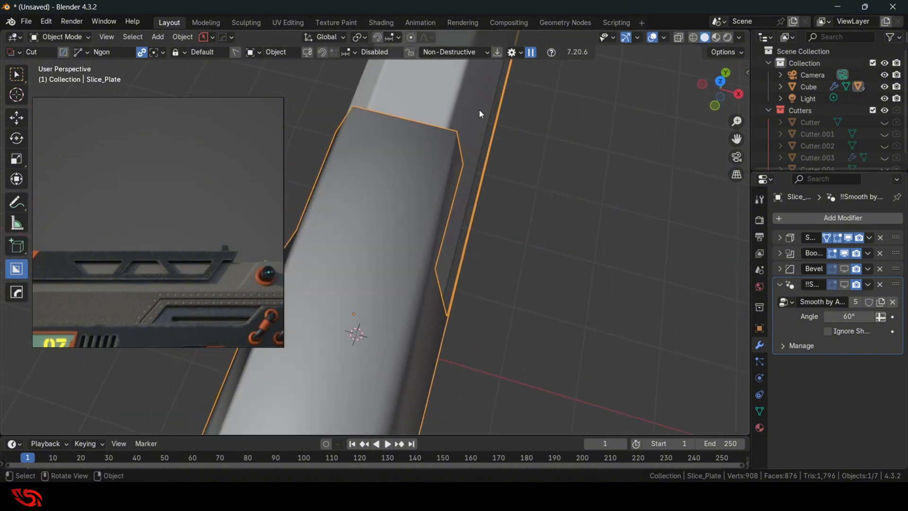
{"action": "middle_click_drag", "start_coordinate": [526, 154], "coordinate": [410, 179]}
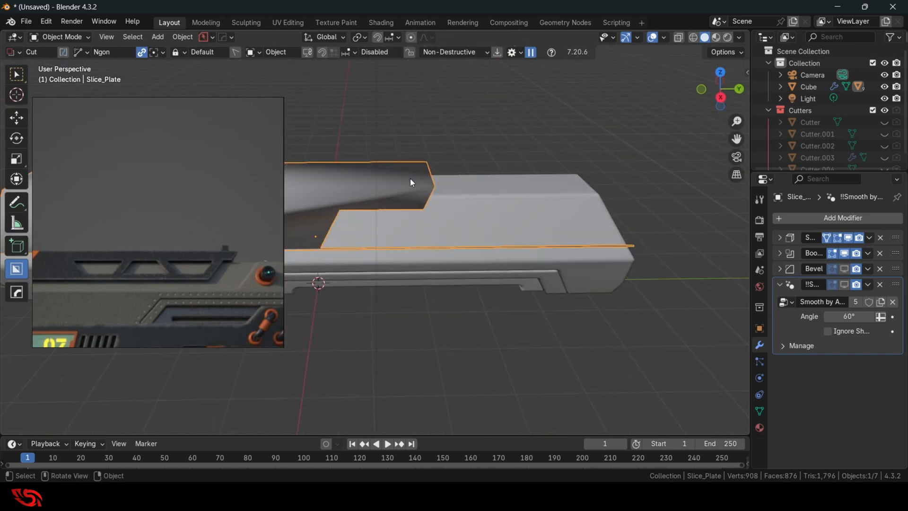
Reveal the plate's Boolean cutter with HardOps Ever Scroll and scale it slightly wider along global X to clear the plate's sides
{"action": "key", "text": "q"}
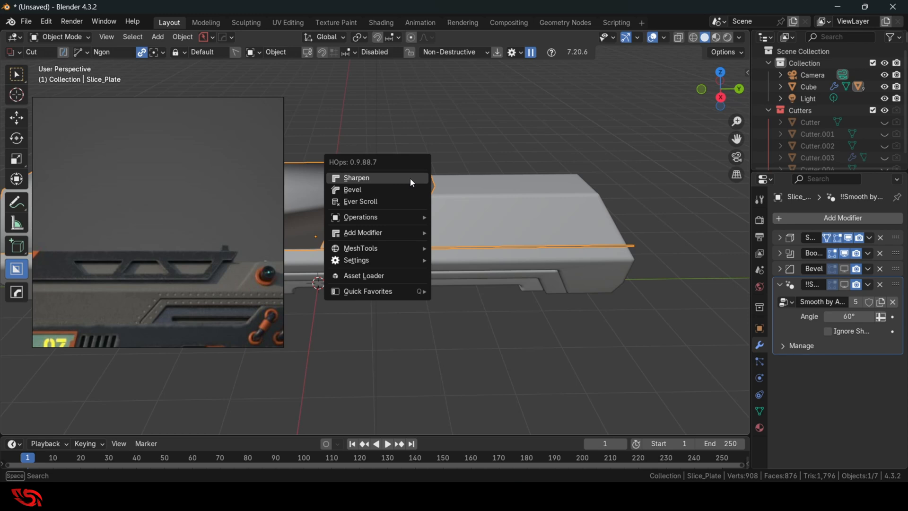
{"action": "left_click", "coordinate": [383, 201]}
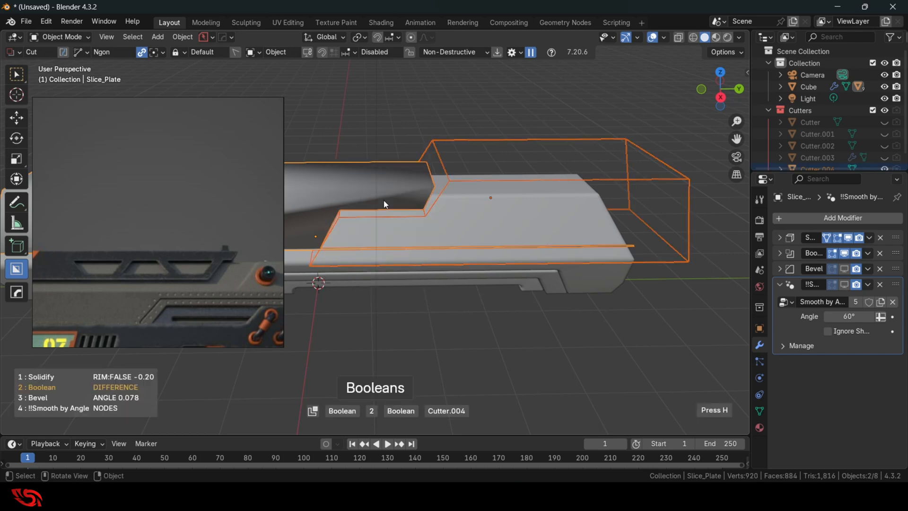
{"action": "middle_click_drag", "start_coordinate": [546, 293], "coordinate": [395, 229]}
{"action": "mouse_move", "coordinate": [426, 266]}
{"action": "middle_mouse_down"}
{"action": "mouse_move", "coordinate": [375, 266]}
{"action": "mouse_move", "coordinate": [440, 270]}
{"action": "middle_mouse_up"}
{"action": "key", "text": "s"}
{"action": "key", "text": "x"}
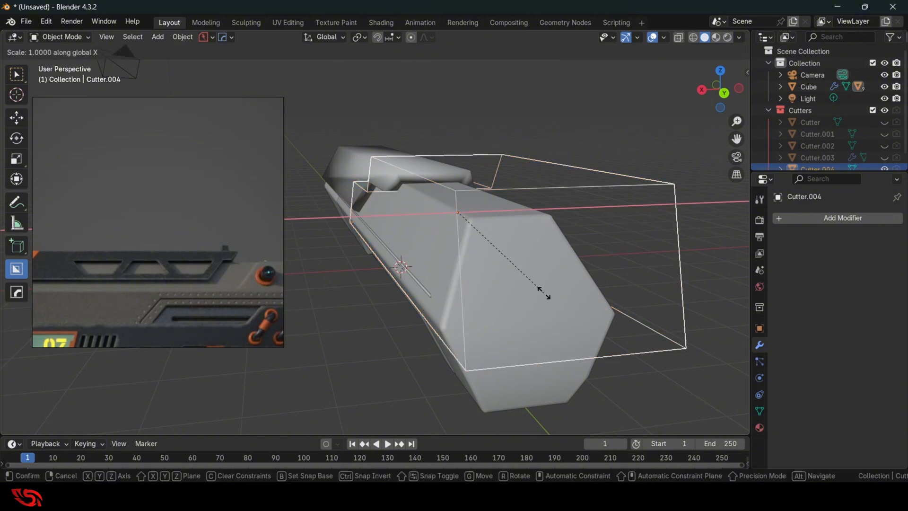
{"action": "left_click", "coordinate": [565, 299]}
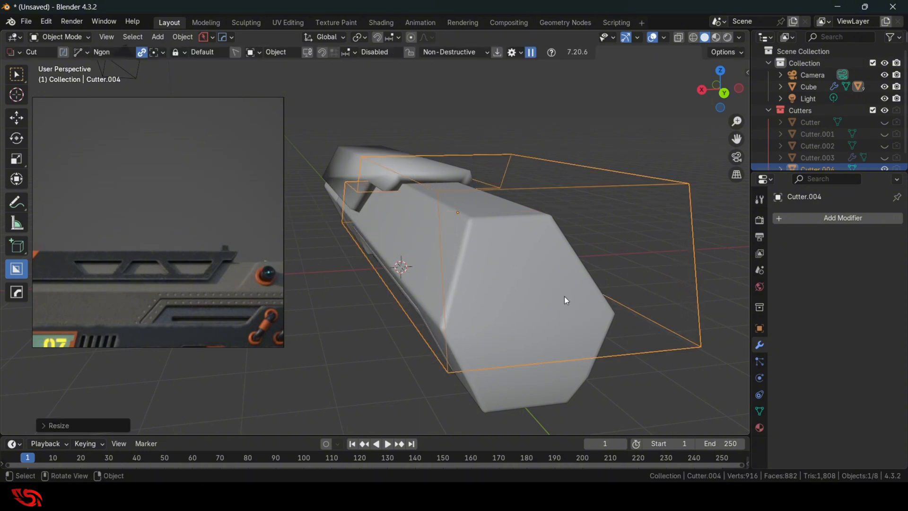
Hide the boolean cutter, select the sliced plate on top of the body and turn on its Bevel modifier's viewport display
{"action": "key", "text": "h"}
{"action": "left_click", "coordinate": [380, 177]}
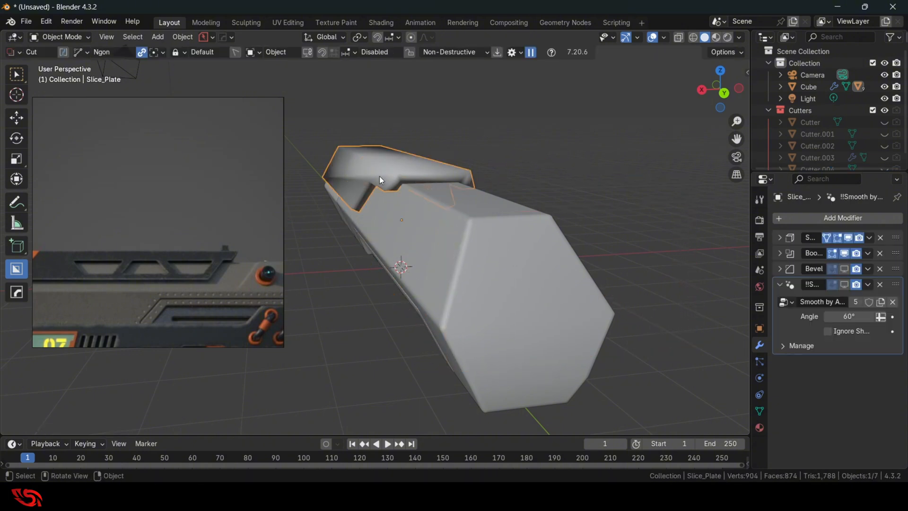
{"action": "middle_click_drag", "start_coordinate": [421, 226], "coordinate": [567, 240]}
{"action": "left_click", "coordinate": [845, 268]}
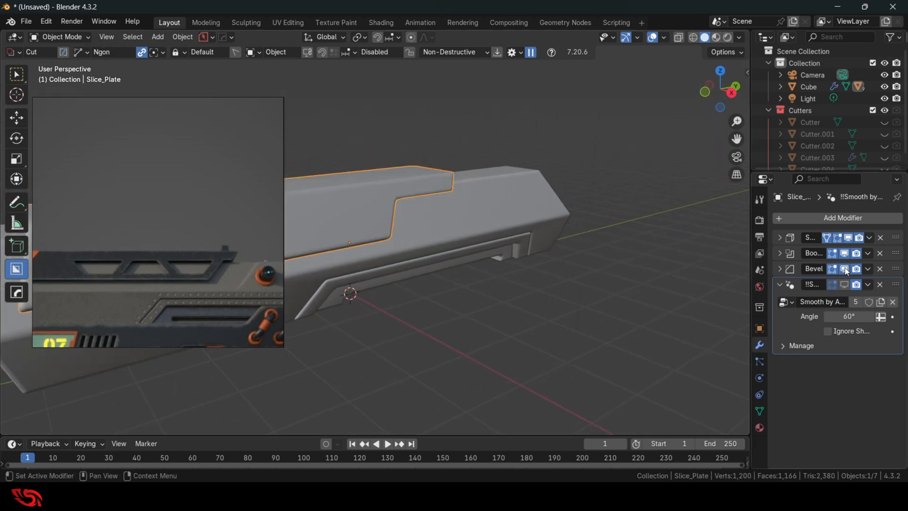
{"action": "middle_click_drag", "start_coordinate": [615, 256], "coordinate": [461, 273]}
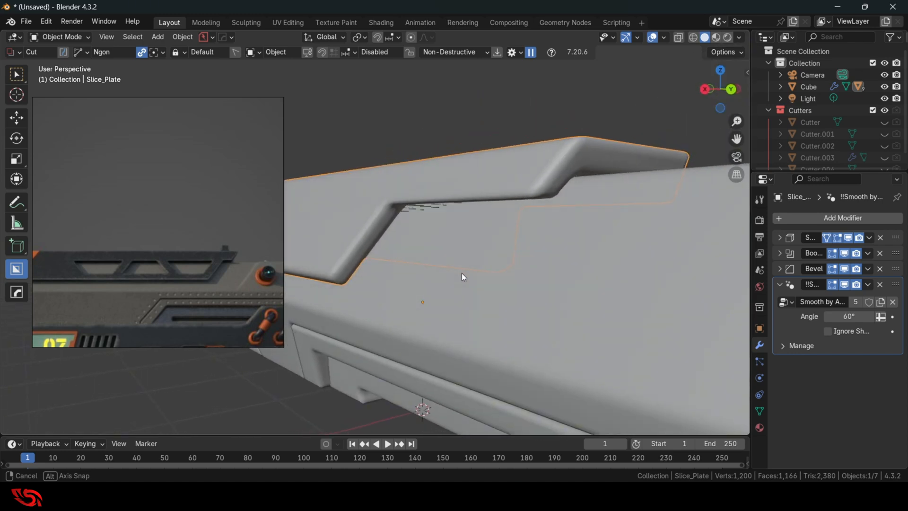
Isolate the sliced plate in local view and examine the bevel shading on its underside and inner side walls
{"action": "left_click", "coordinate": [442, 228]}
{"action": "middle_click_drag", "start_coordinate": [442, 228], "coordinate": [461, 280]}
{"action": "left_click", "coordinate": [433, 202]}
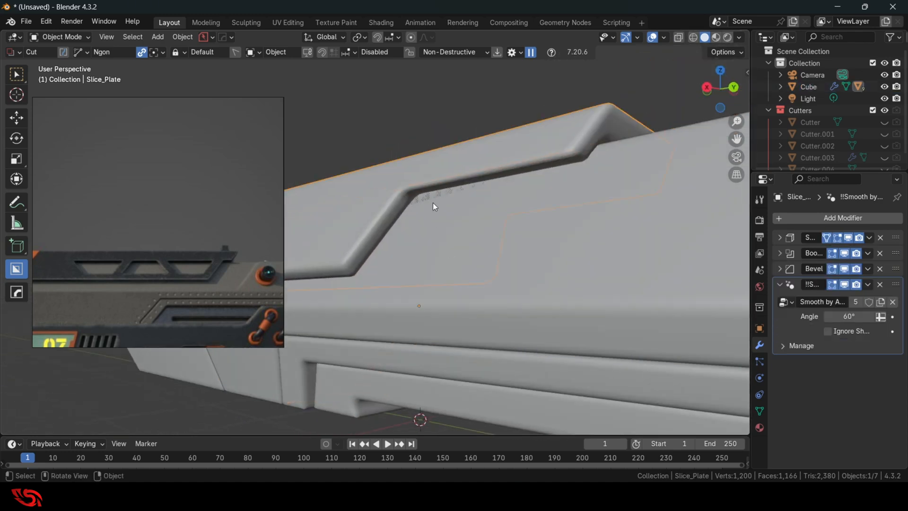
{"action": "key", "text": "KP_Divide"}
{"action": "middle_click_drag", "start_coordinate": [444, 211], "coordinate": [317, 205]}
{"action": "scroll", "coordinate": [389, 248], "scroll_direction": "up", "scroll_amount": 5}
{"action": "middle_click_drag", "start_coordinate": [371, 218], "coordinate": [473, 247]}
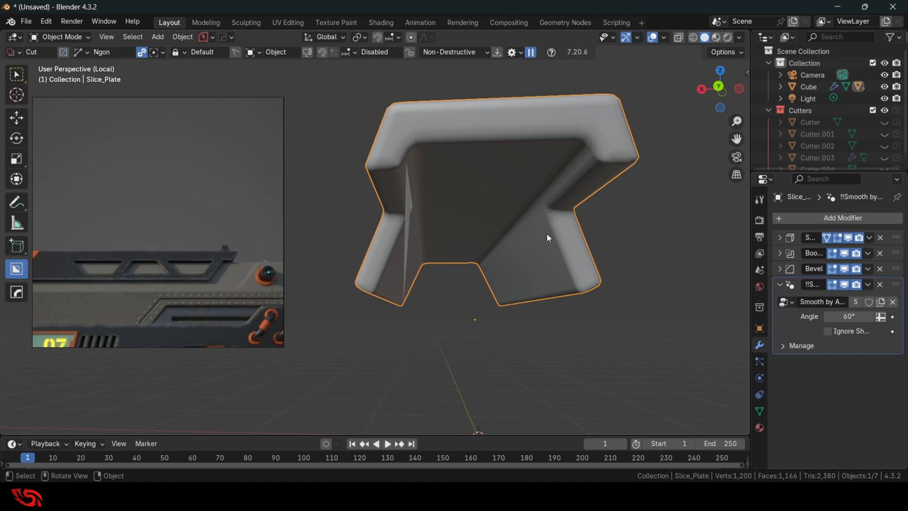
{"action": "middle_click_drag", "start_coordinate": [547, 234], "coordinate": [395, 234]}
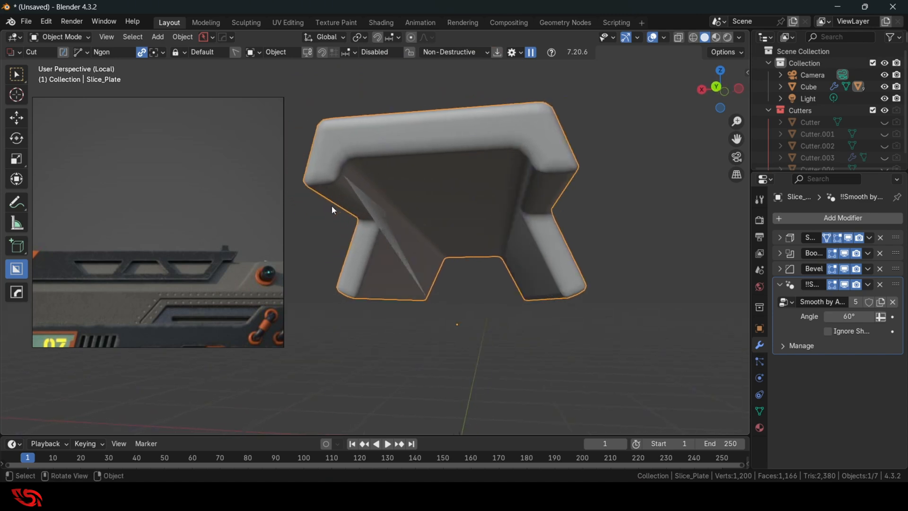
{"action": "middle_click_drag", "start_coordinate": [332, 209], "coordinate": [507, 290]}
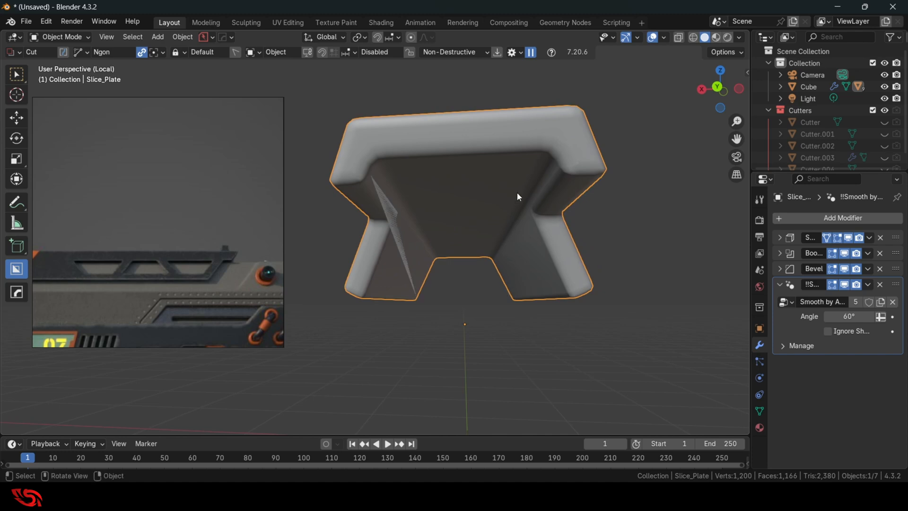
{"action": "scroll", "coordinate": [372, 229], "scroll_direction": "down", "scroll_amount": 4}
{"action": "middle_click_drag", "start_coordinate": [404, 246], "coordinate": [456, 328]}
{"action": "middle_click_drag", "start_coordinate": [474, 369], "coordinate": [462, 329], "text": "shift"}
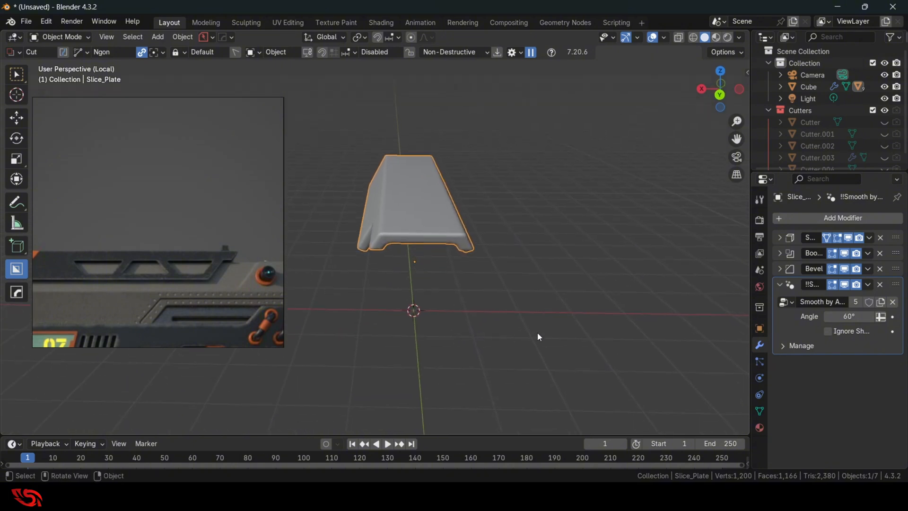
{"action": "left_click", "coordinate": [834, 218]}
{"action": "left_click", "coordinate": [794, 217]}
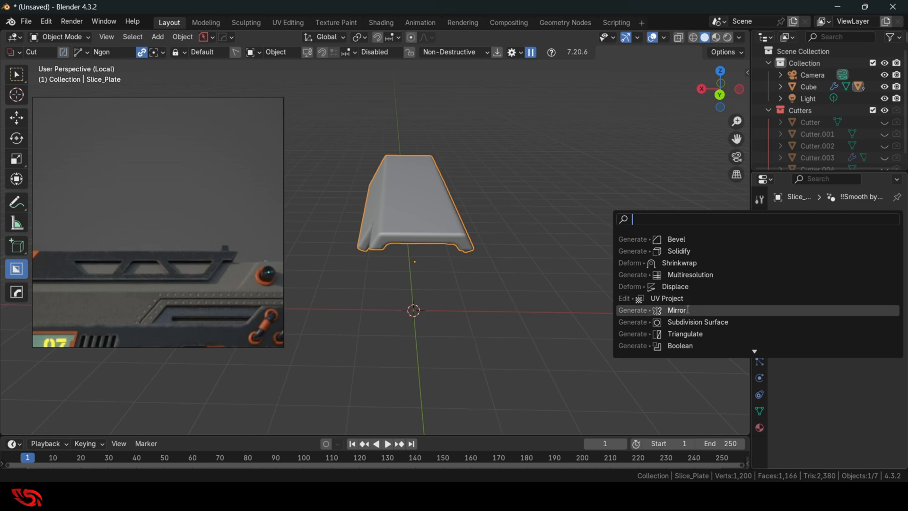
{"action": "key", "text": "Escape"}
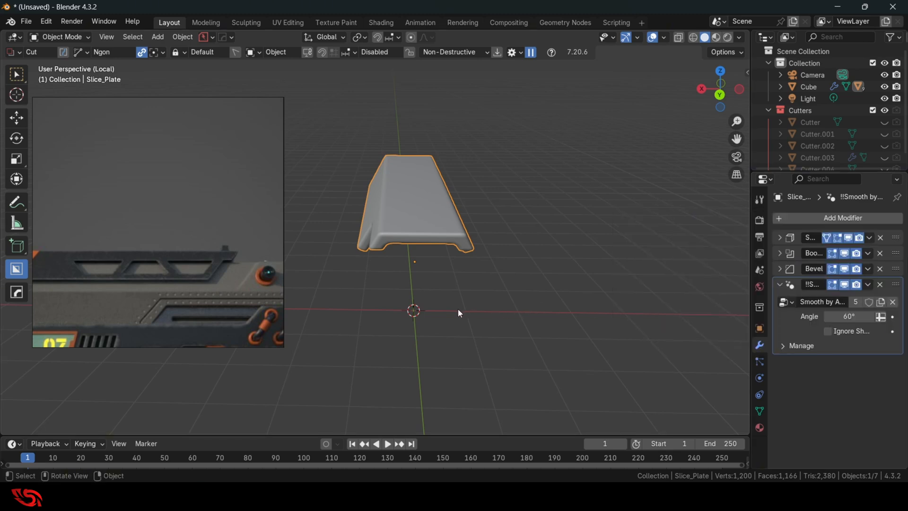
Mirror the sliced plate via -X with the HardOps mirror gizmo as a new modifier
{"action": "middle_click_drag", "start_coordinate": [458, 309], "coordinate": [464, 308]}
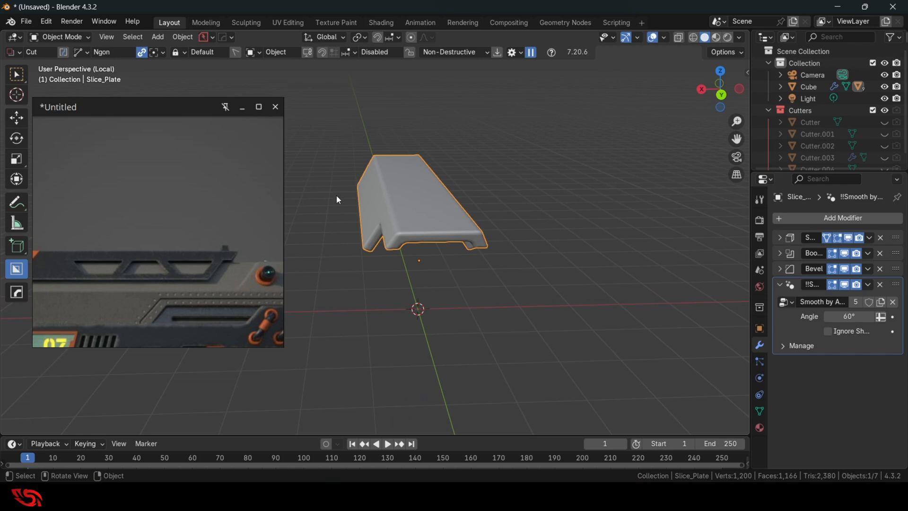
{"action": "key", "text": "alt+x"}
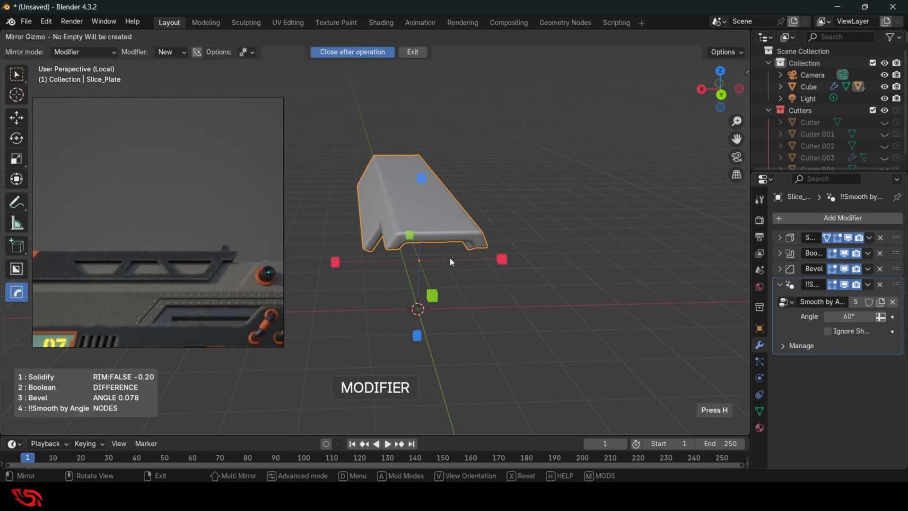
{"action": "left_click", "coordinate": [503, 262]}
{"action": "middle_click_drag", "start_coordinate": [481, 298], "coordinate": [479, 258]}
{"action": "middle_click_drag", "start_coordinate": [489, 259], "coordinate": [452, 280]}
{"action": "scroll", "coordinate": [453, 281], "scroll_direction": "up", "scroll_amount": 3}
{"action": "left_click", "coordinate": [474, 197]}
{"action": "scroll", "coordinate": [470, 263], "scroll_direction": "down", "scroll_amount": 4}
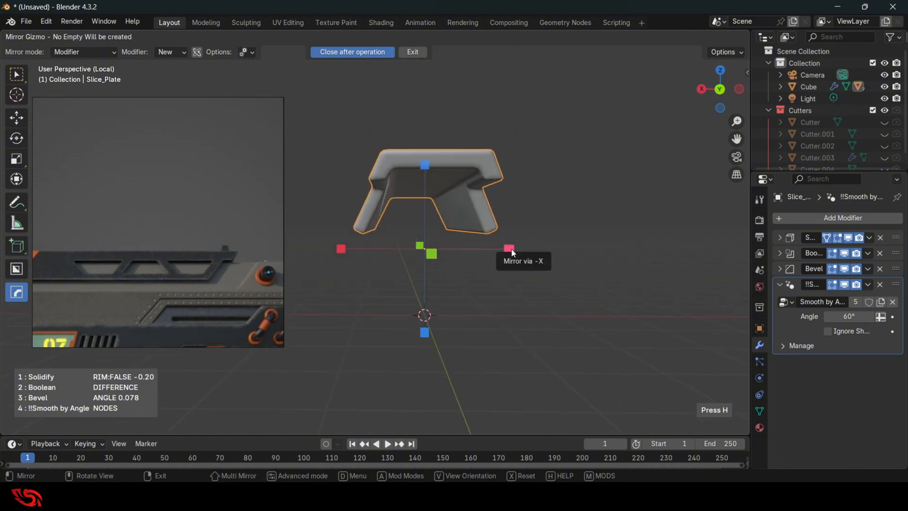
{"action": "left_click", "coordinate": [511, 249]}
{"action": "middle_click_drag", "start_coordinate": [511, 248], "coordinate": [484, 240]}
Compare the mirrored plate with its Bevel modifier hidden and shown, and exit local view back to the full model
{"action": "left_click", "coordinate": [779, 284]}
{"action": "left_click", "coordinate": [777, 303]}
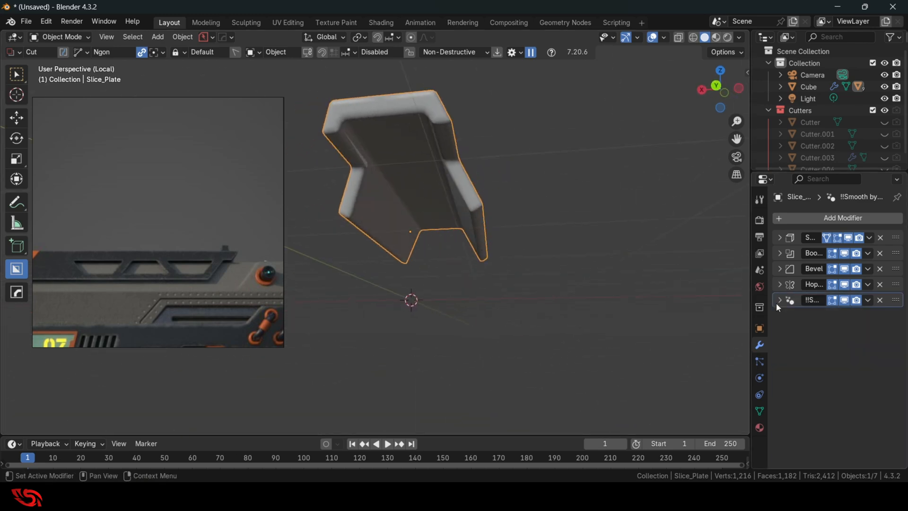
{"action": "left_click", "coordinate": [844, 268]}
{"action": "middle_click_drag", "start_coordinate": [584, 276], "coordinate": [616, 281]}
{"action": "left_click", "coordinate": [844, 269]}
{"action": "middle_click_drag", "start_coordinate": [456, 273], "coordinate": [395, 273]}
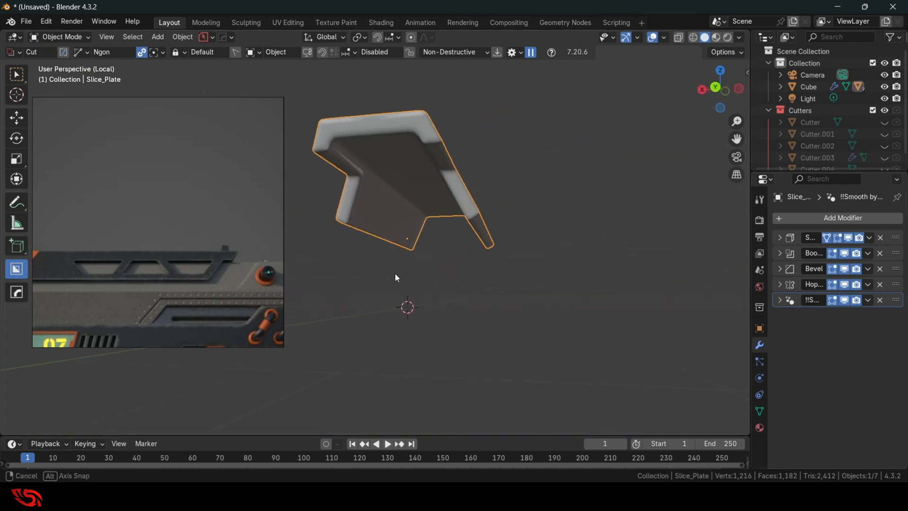
{"action": "middle_click_drag", "start_coordinate": [334, 168], "coordinate": [412, 174]}
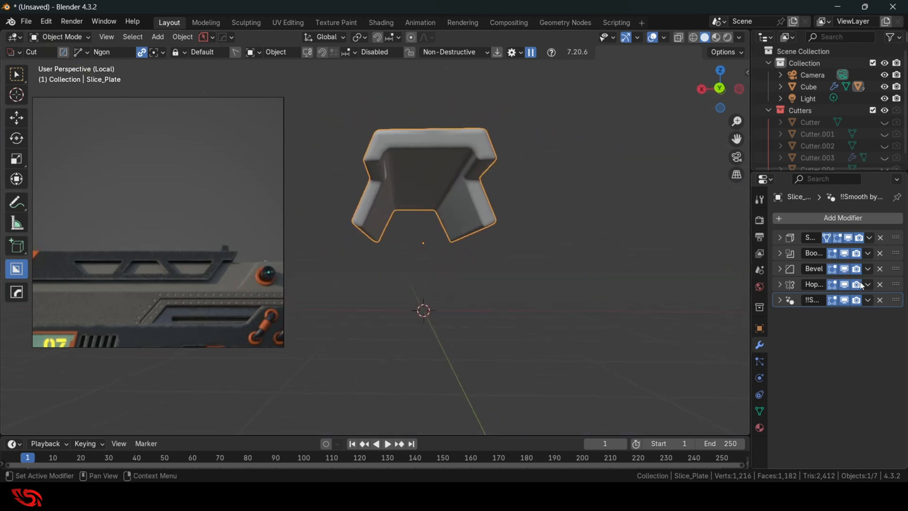
{"action": "mouse_move", "coordinate": [896, 285]}
{"action": "left_mouse_down"}
{"action": "mouse_move", "coordinate": [892, 266]}
{"action": "mouse_move", "coordinate": [886, 287]}
{"action": "left_mouse_up"}
{"action": "middle_click_drag", "start_coordinate": [425, 274], "coordinate": [435, 255]}
{"action": "key", "text": "KP_Divide"}
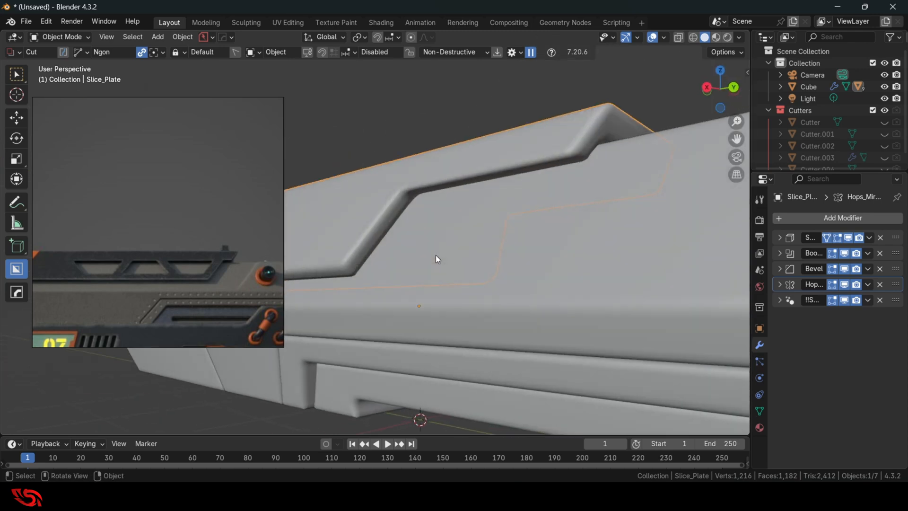
In the right orthographic view, reveal the plate's Boolean cutter with Ever Scroll and select Cutter.004
{"action": "scroll", "coordinate": [435, 254], "scroll_direction": "down", "scroll_amount": 5}
{"action": "middle_click_drag", "start_coordinate": [436, 255], "coordinate": [493, 267]}
{"action": "left_click", "coordinate": [720, 89]}
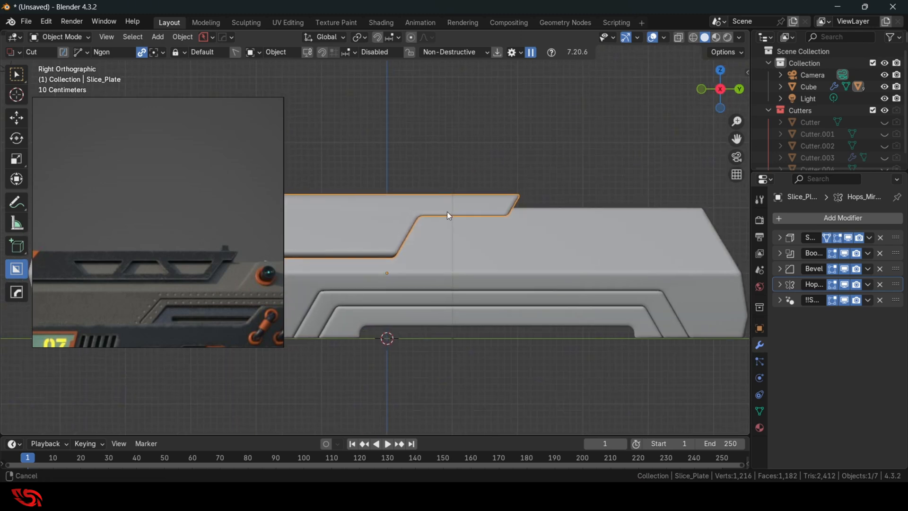
{"action": "middle_click_drag", "start_coordinate": [448, 213], "coordinate": [474, 211], "text": "shift"}
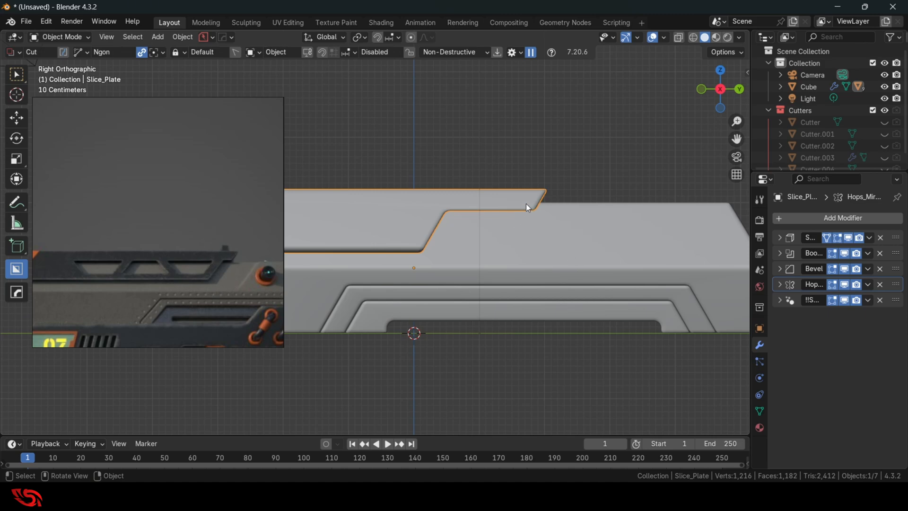
{"action": "key", "text": "q"}
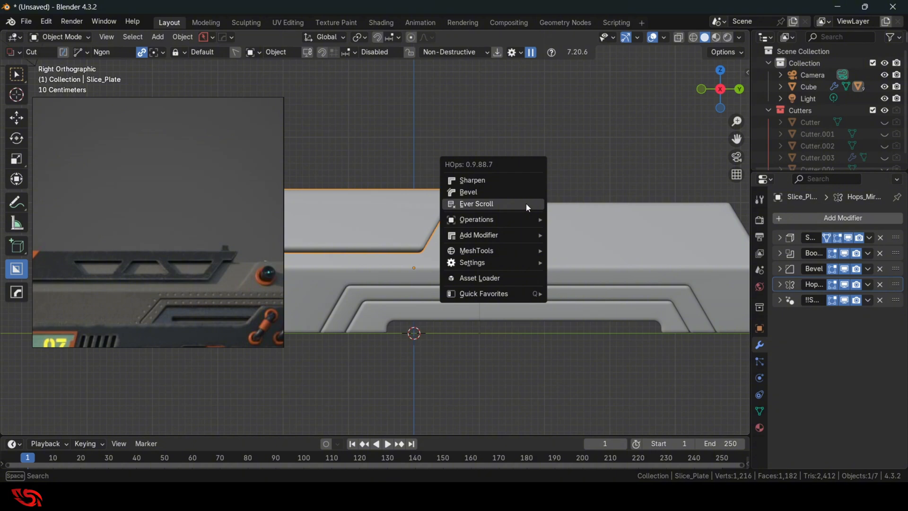
{"action": "left_click", "coordinate": [526, 203]}
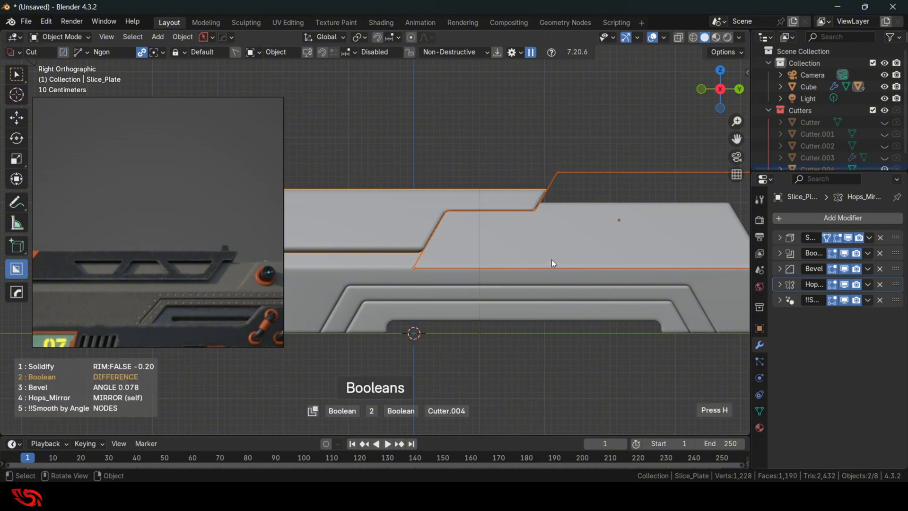
{"action": "left_click", "coordinate": [594, 165]}
Open the cutter in Edit Mode with X-ray on and vertex selection active
{"action": "key", "text": "Tab"}
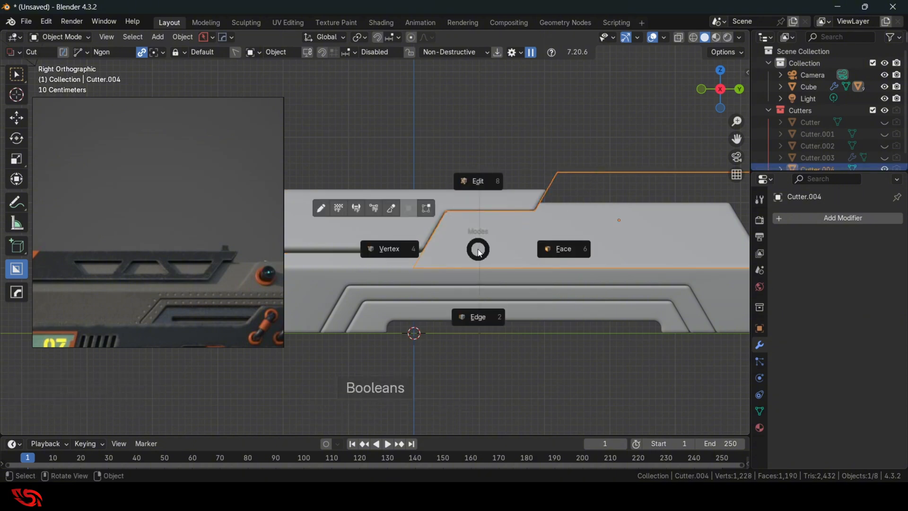
{"action": "left_click", "coordinate": [477, 181]}
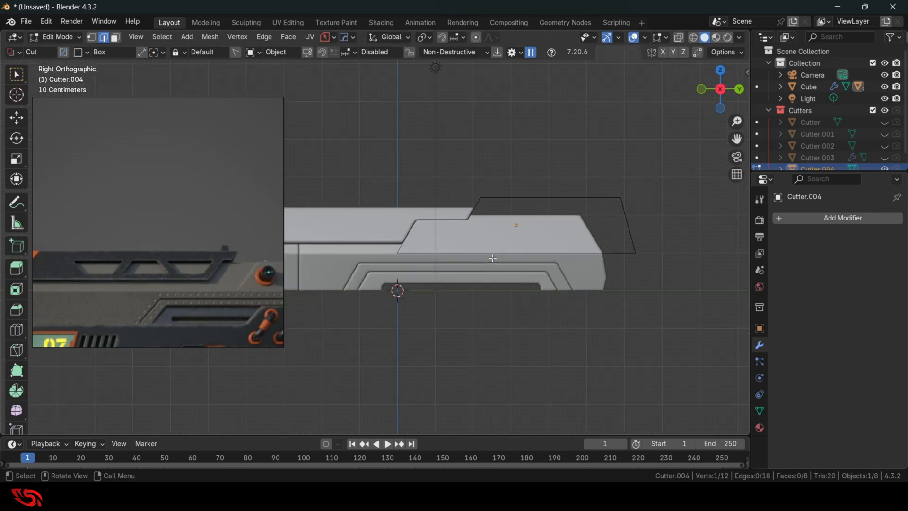
{"action": "key", "text": "alt+z"}
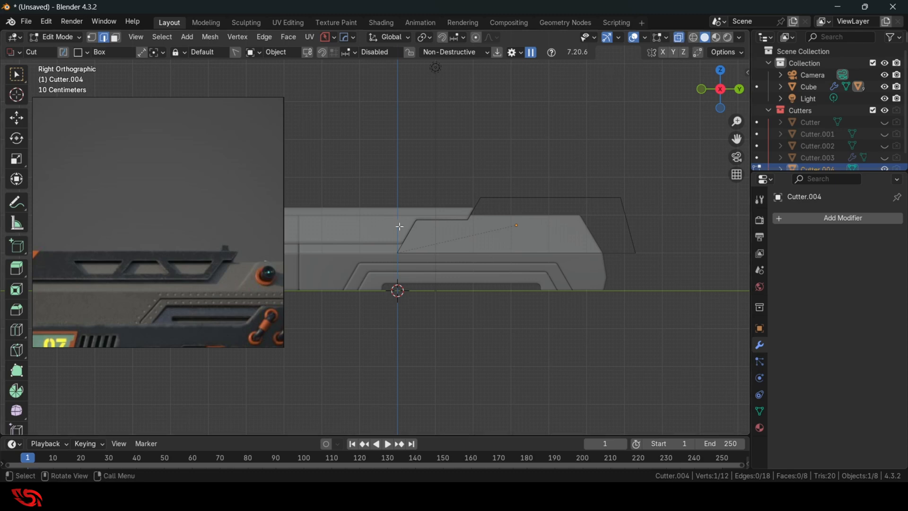
{"action": "left_click", "coordinate": [91, 37]}
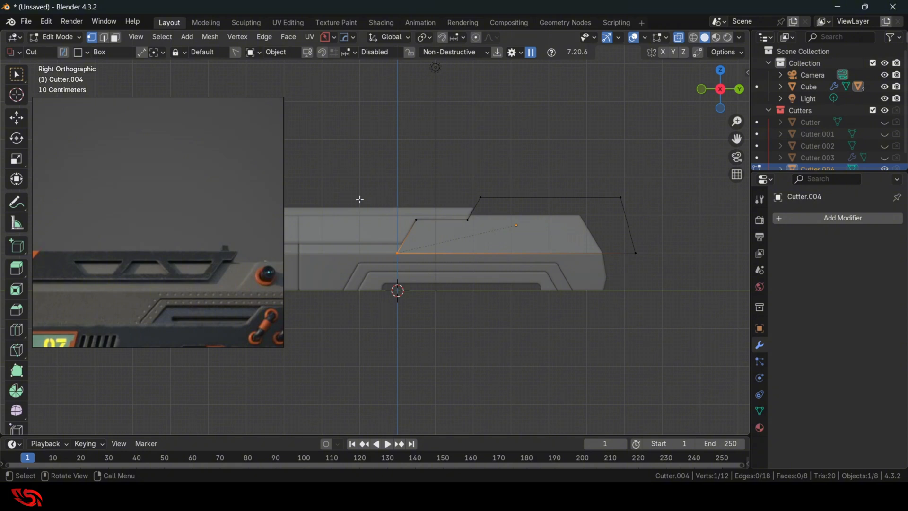
{"action": "left_click_drag", "start_coordinate": [341, 185], "coordinate": [412, 232]}
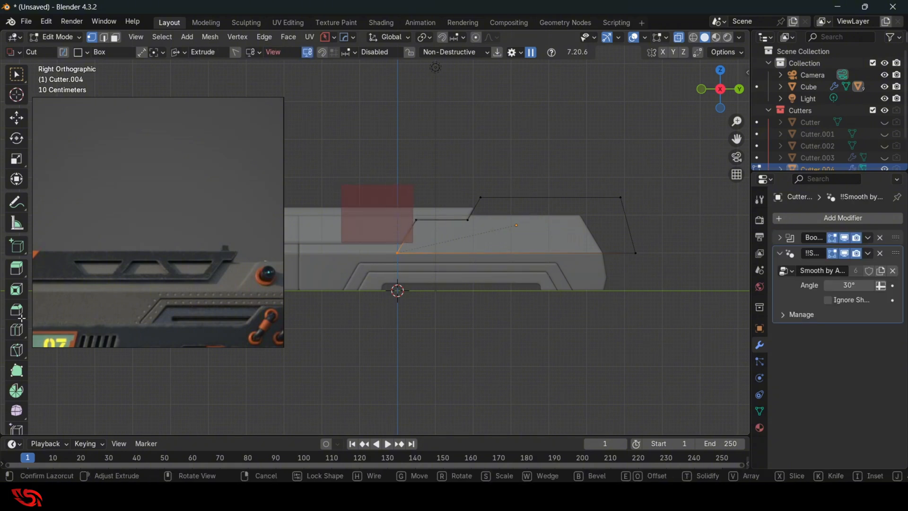
{"action": "scroll", "coordinate": [20, 318], "scroll_direction": "down", "scroll_amount": 5}
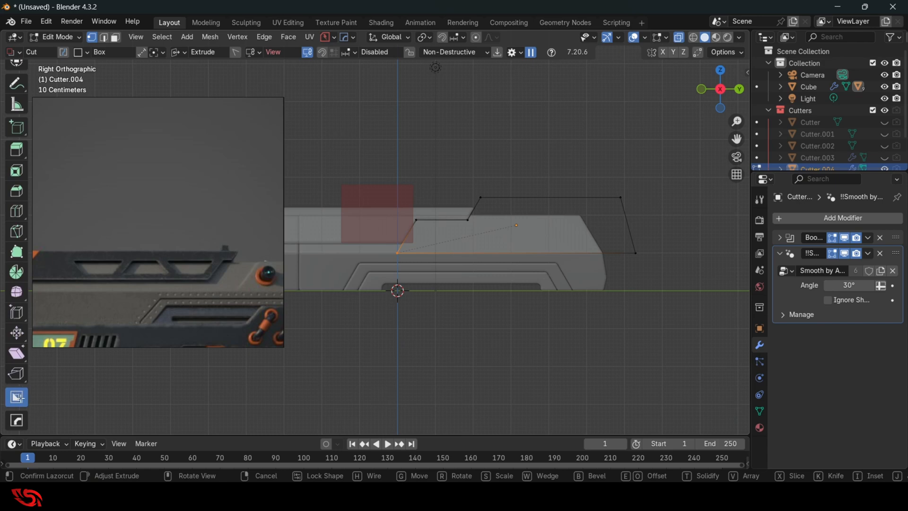
{"action": "right_click", "coordinate": [347, 328]}
{"action": "scroll", "coordinate": [16, 187], "scroll_direction": "up", "scroll_amount": 5}
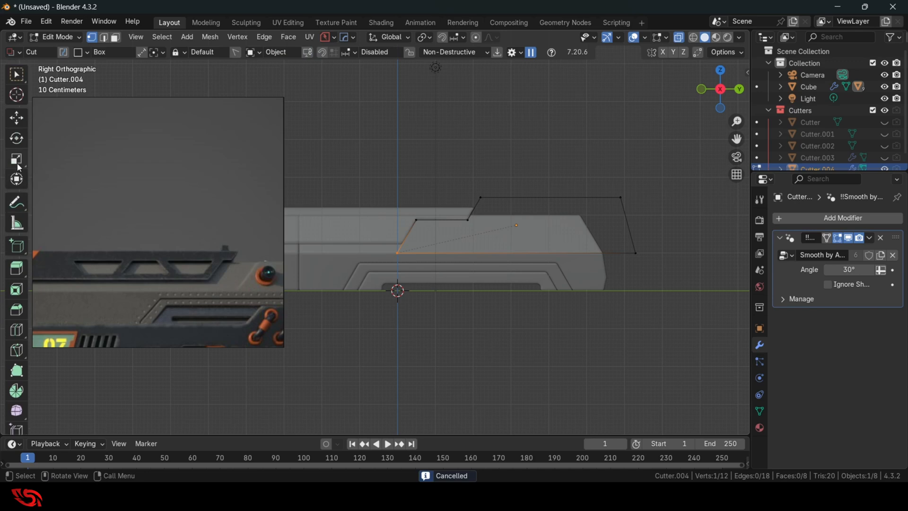
Box-select the cutter's four vertices along its lower slanted edge and move them along Y to shorten the plate's notch
{"action": "left_click", "coordinate": [16, 73]}
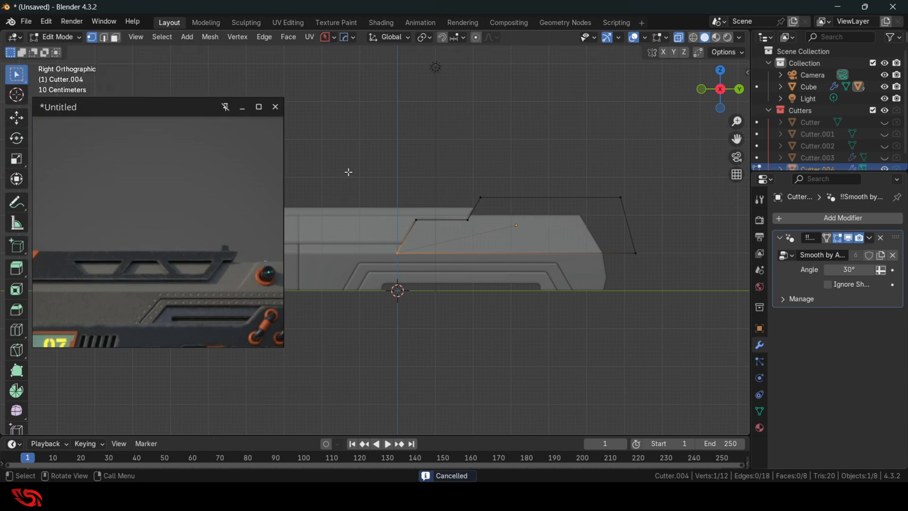
{"action": "left_click_drag", "start_coordinate": [349, 172], "coordinate": [436, 297]}
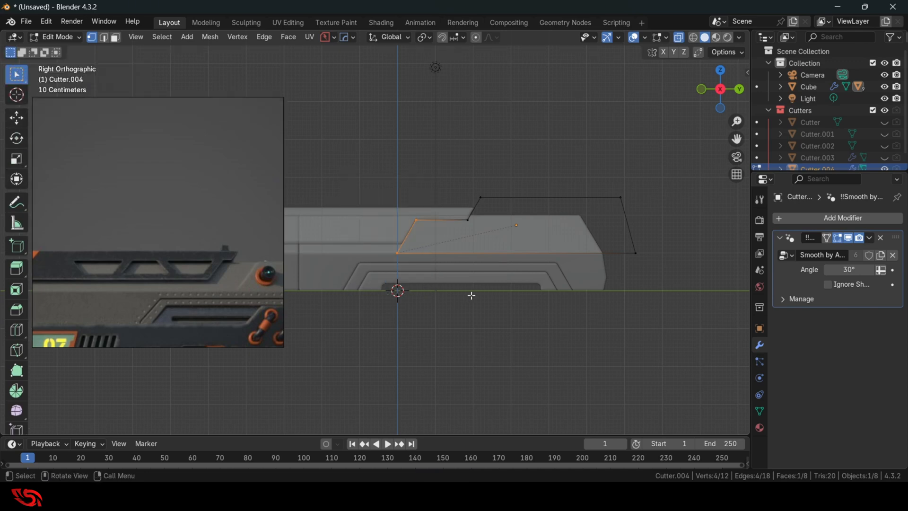
{"action": "key", "text": "g"}
{"action": "key", "text": "y"}
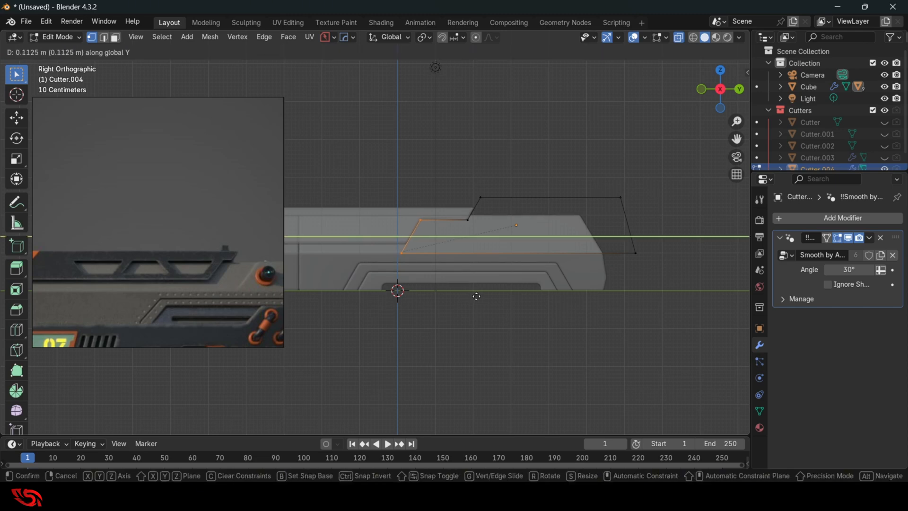
{"action": "left_click", "coordinate": [511, 304]}
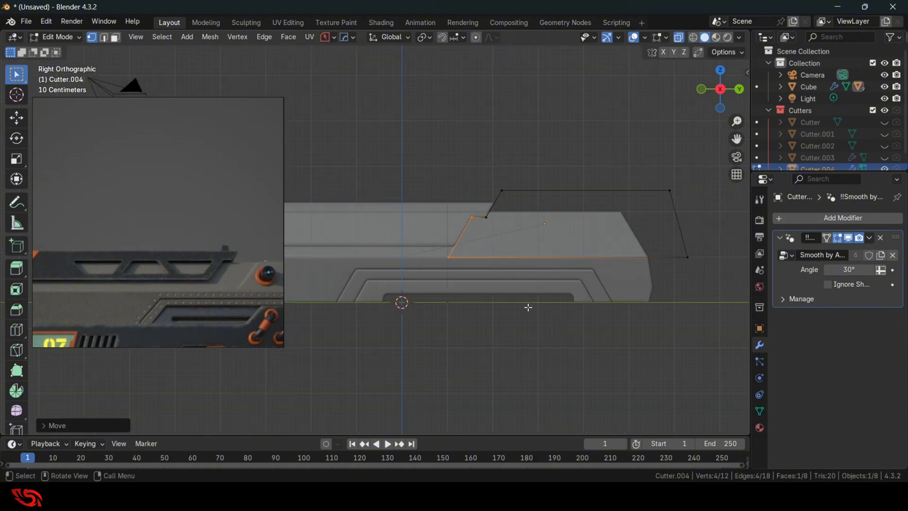
{"action": "scroll", "coordinate": [527, 306], "scroll_direction": "up", "scroll_amount": 5}
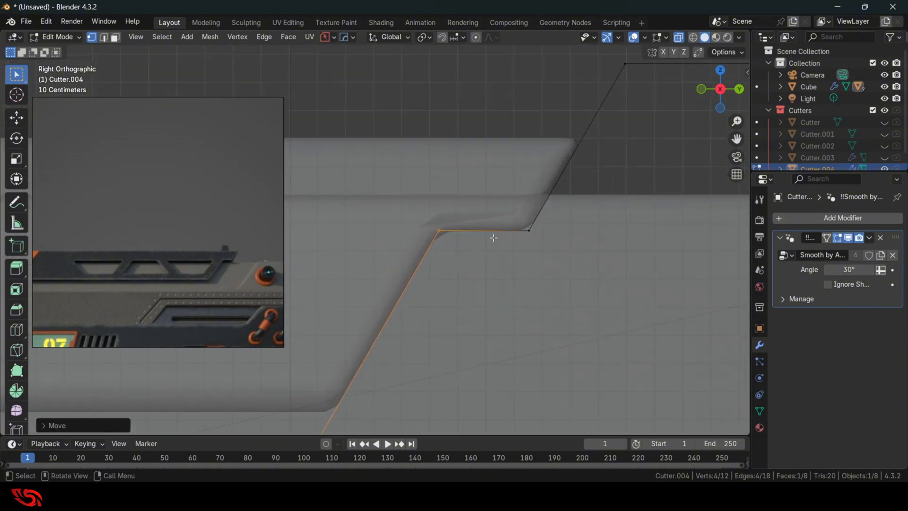
{"action": "middle_click_drag", "start_coordinate": [519, 241], "coordinate": [482, 259], "text": "shift"}
{"action": "scroll", "coordinate": [482, 260], "scroll_direction": "down", "scroll_amount": 3}
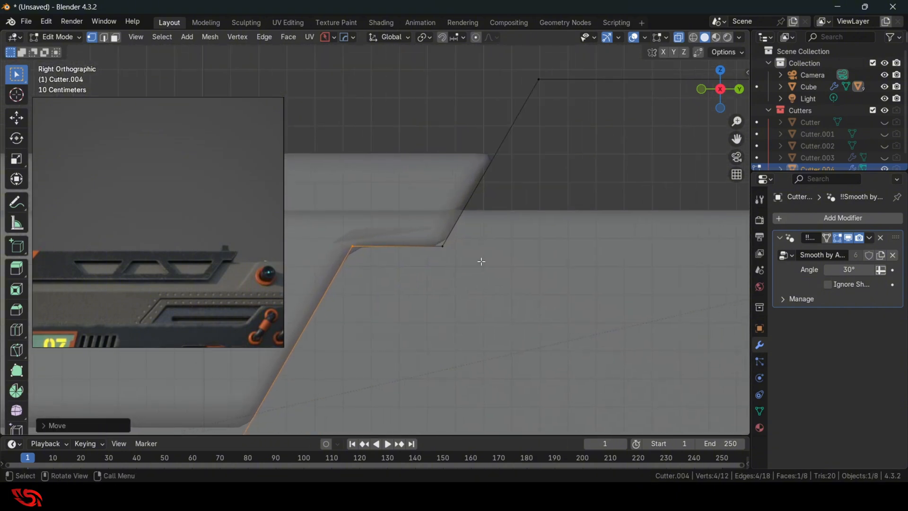
{"action": "scroll", "coordinate": [482, 260], "scroll_direction": "down", "scroll_amount": 4}
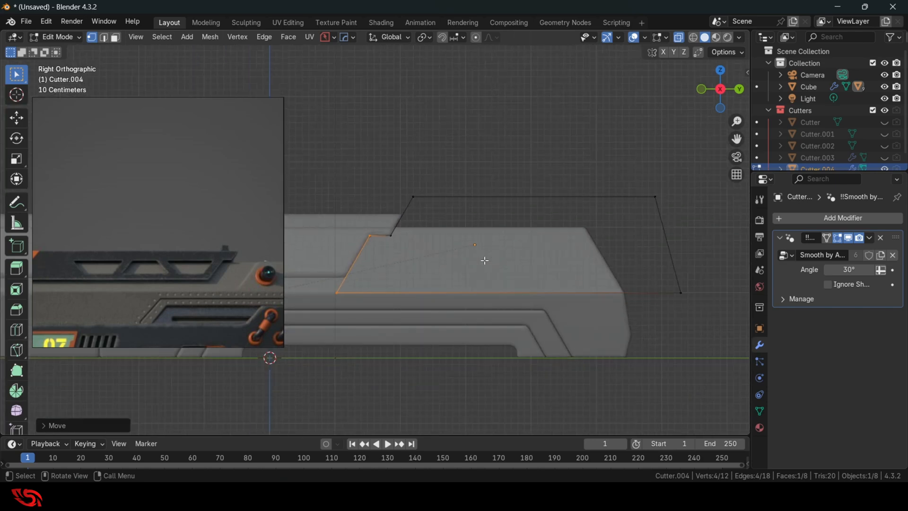
Box-select the four vertices at the small step in the cutter's slanted edge and turn X-ray off
{"action": "left_click_drag", "start_coordinate": [358, 225], "coordinate": [413, 246]}
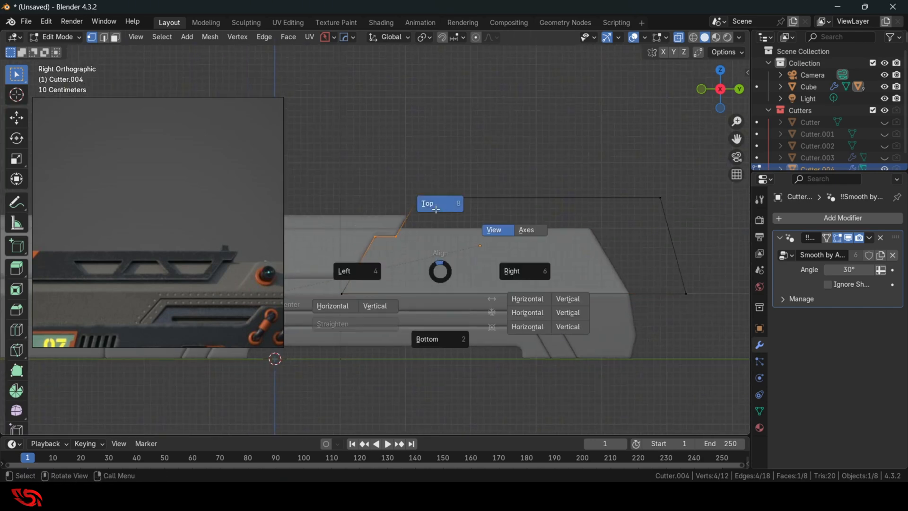
{"action": "middle_click_drag", "start_coordinate": [430, 318], "coordinate": [553, 325], "text": "shift"}
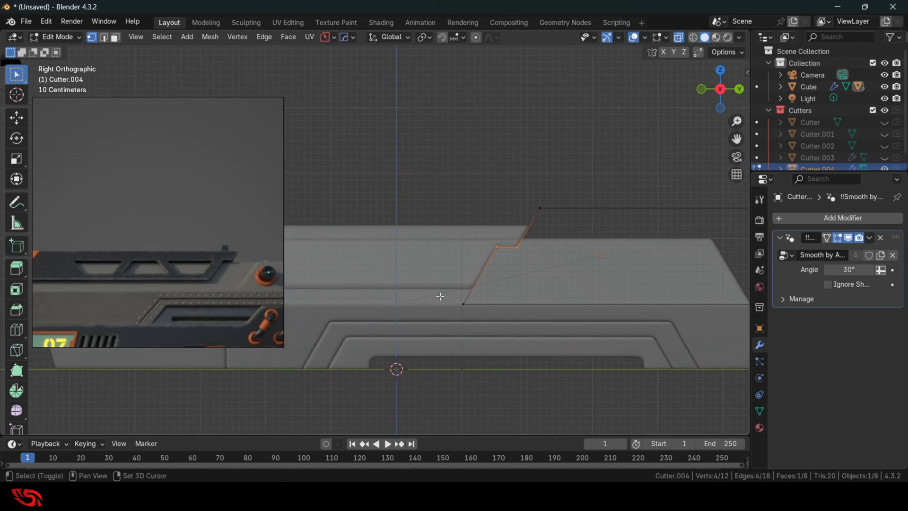
{"action": "key", "text": "Tab"}
{"action": "left_click", "coordinate": [446, 239]}
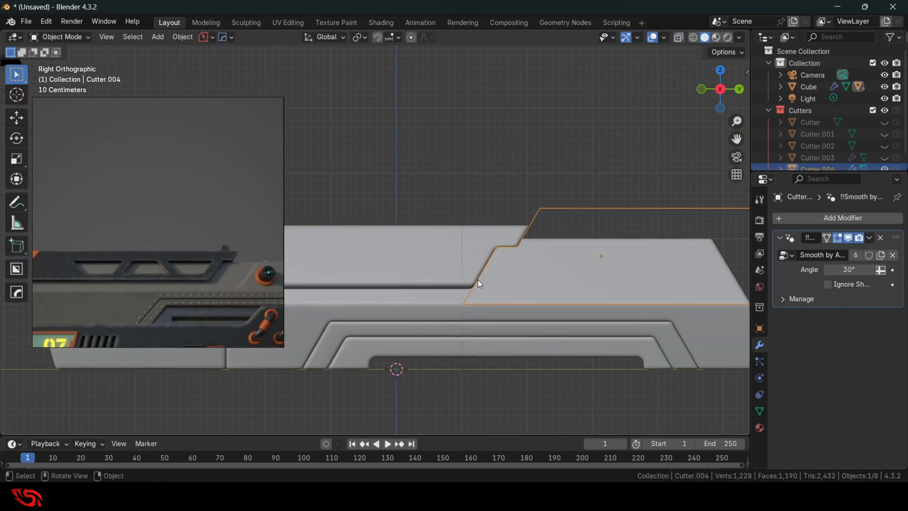
{"action": "key", "text": "Tab"}
{"action": "left_click", "coordinate": [481, 252]}
{"action": "key", "text": "alt+z"}
{"action": "key", "text": "alt+z"}
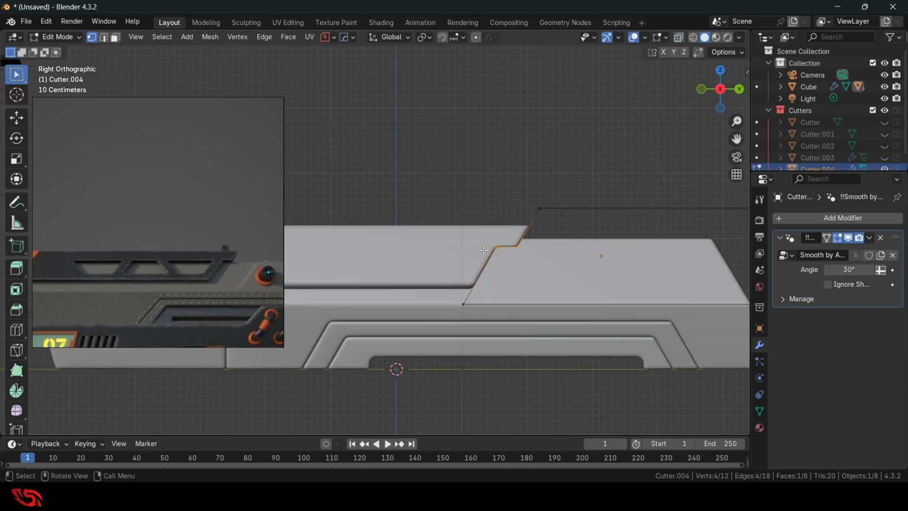
Return the cutter to Object Mode and hide Cutter.004
{"action": "key", "text": "Tab"}
{"action": "left_click", "coordinate": [483, 182]}
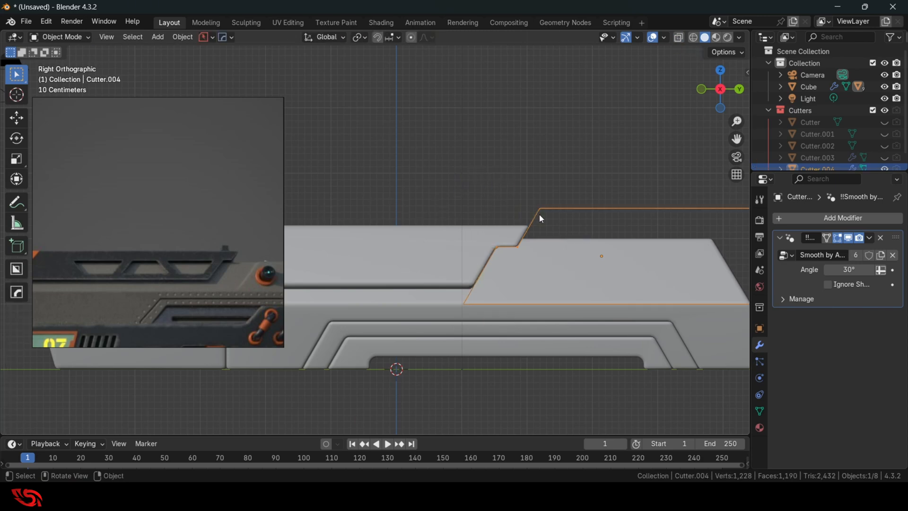
{"action": "key", "text": "h"}
{"action": "middle_click_drag", "start_coordinate": [535, 257], "coordinate": [508, 252], "text": "shift"}
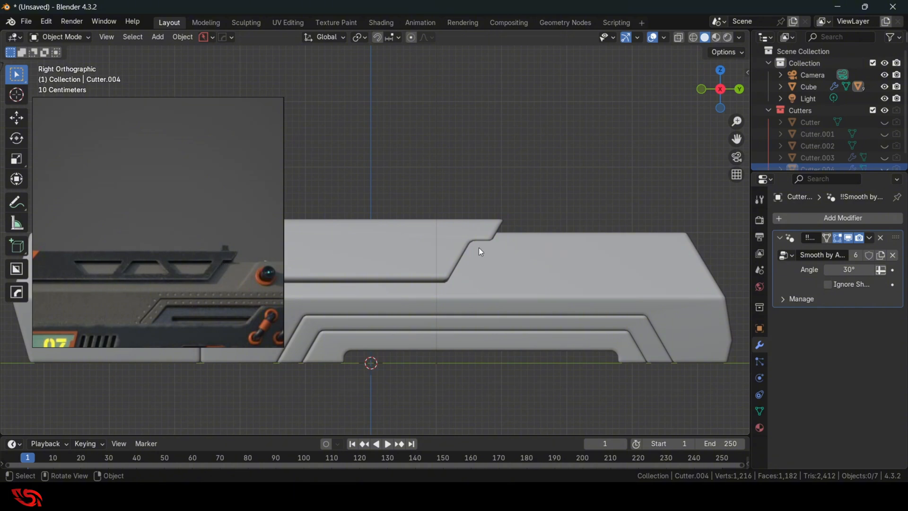
Select Slice_Plate on the upper side of the body and activate BoxCutter
{"action": "middle_click_drag", "start_coordinate": [443, 229], "coordinate": [579, 213], "text": "shift"}
{"action": "left_click", "coordinate": [532, 241]}
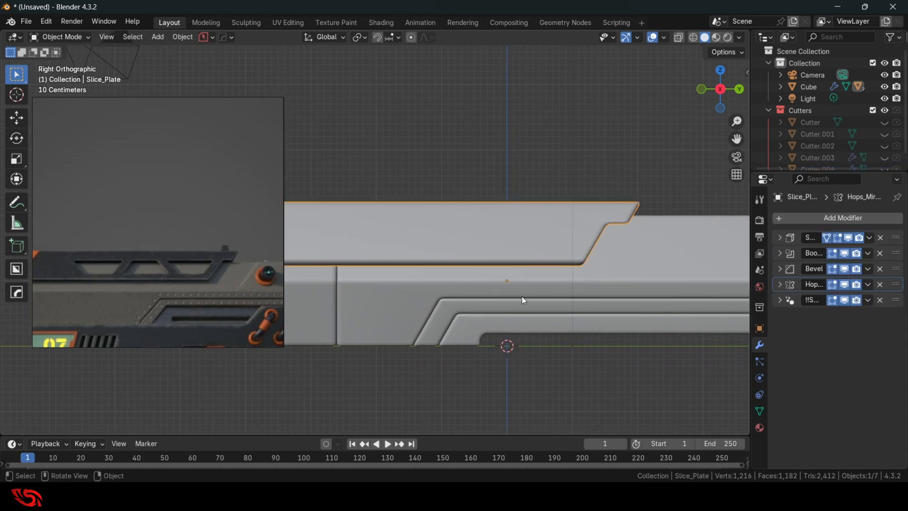
{"action": "middle_click_drag", "start_coordinate": [545, 276], "coordinate": [531, 274], "text": "shift"}
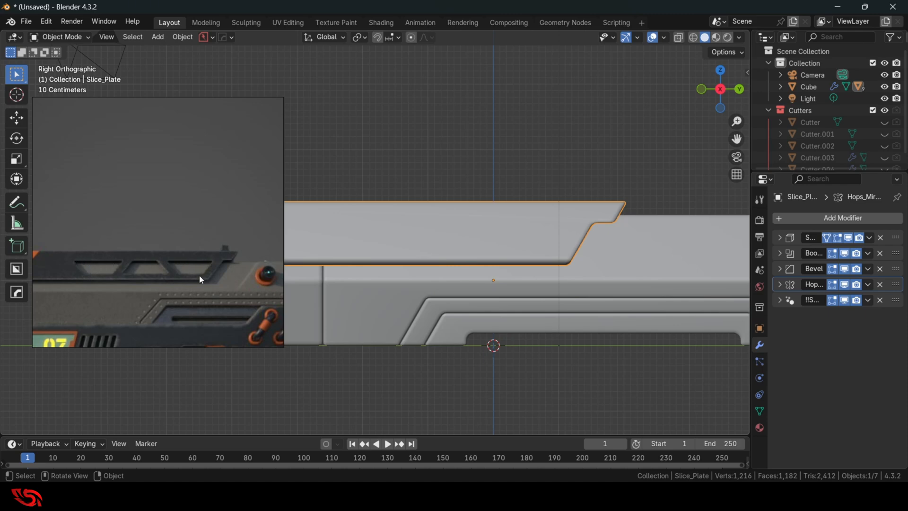
{"action": "key", "text": "alt+w"}
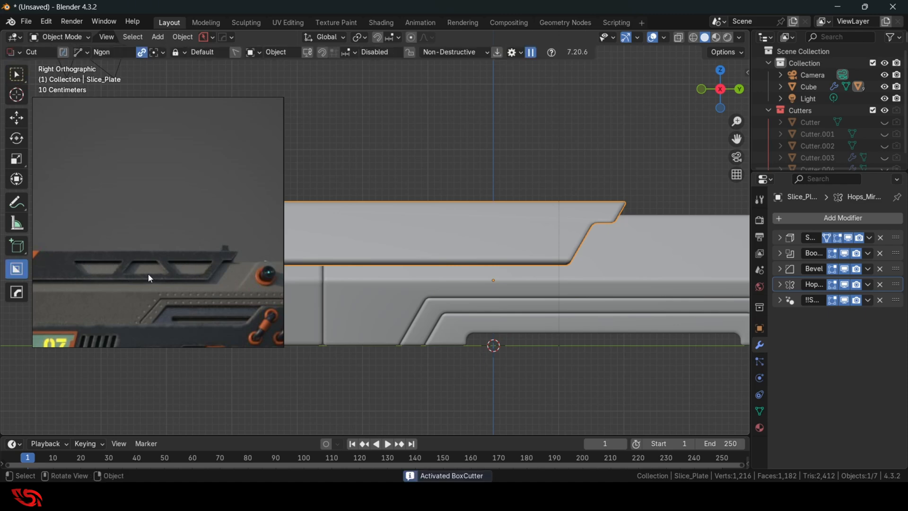
Cut a four-point trapezoid into the plate's side near its notched end with the BoxCutter Ngon shape
{"action": "key", "text": "d"}
{"action": "left_click", "coordinate": [568, 221]}
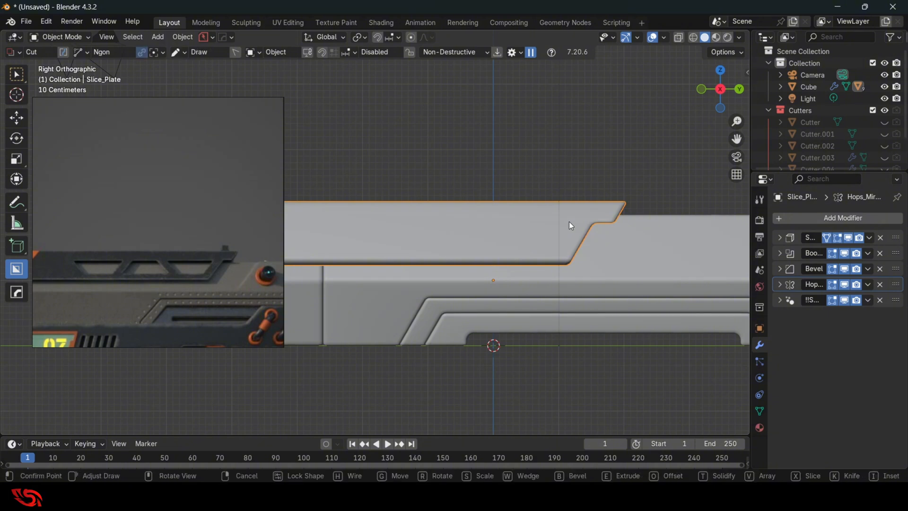
{"action": "left_click", "coordinate": [553, 248]}
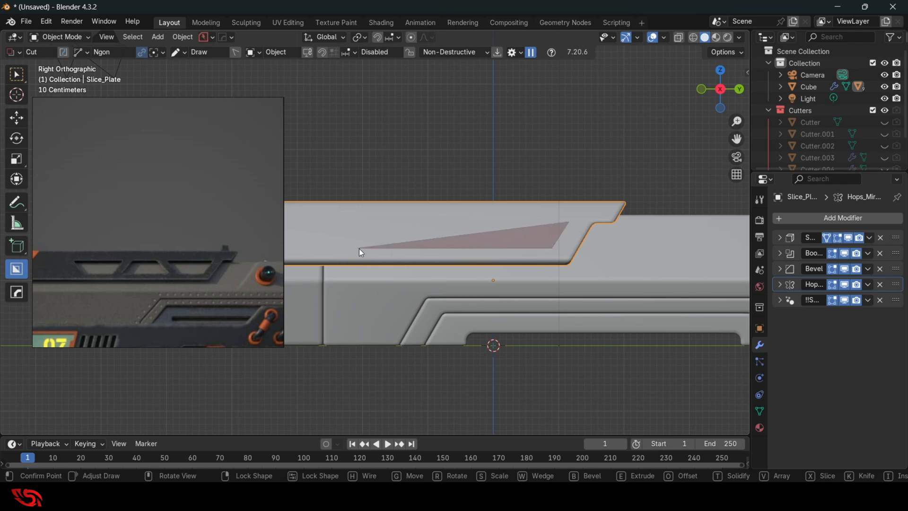
{"action": "left_click", "coordinate": [415, 247]}
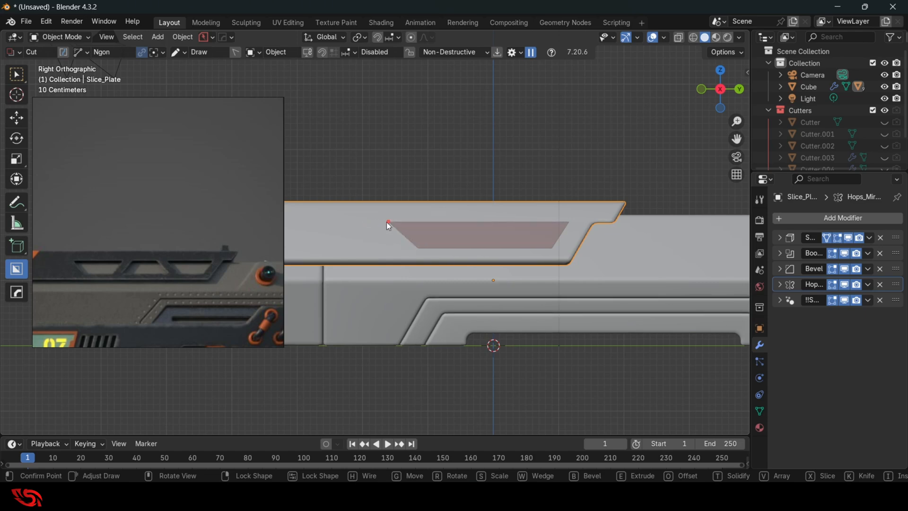
{"action": "left_click", "coordinate": [388, 221]}
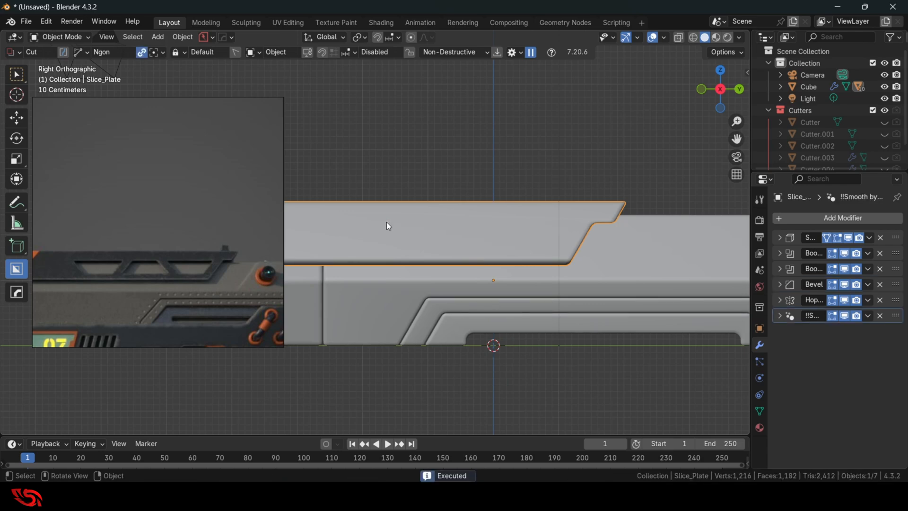
Reveal the trapezoid's cutter with Ever Scroll, select Cutter.005, and examine how it sits in the plate's sloped side
{"action": "middle_click_drag", "start_coordinate": [537, 252], "coordinate": [516, 255]}
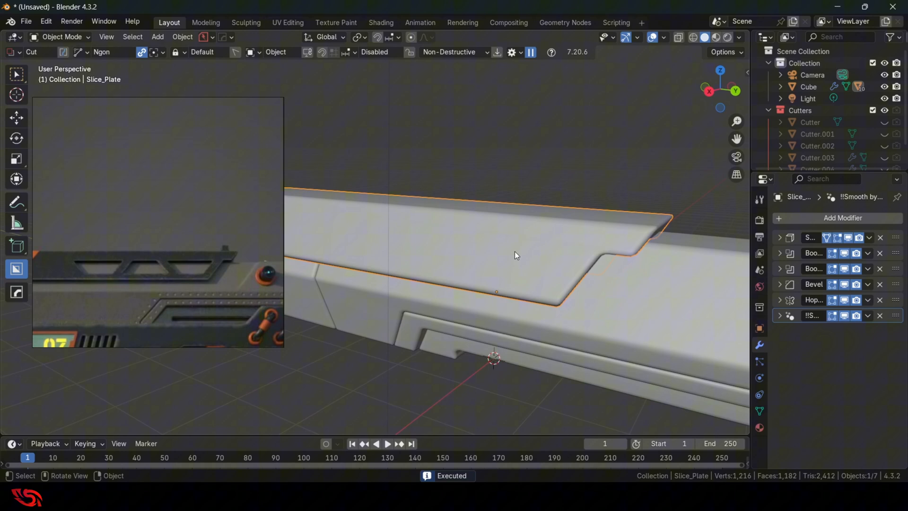
{"action": "key", "text": "q"}
{"action": "left_click", "coordinate": [452, 238]}
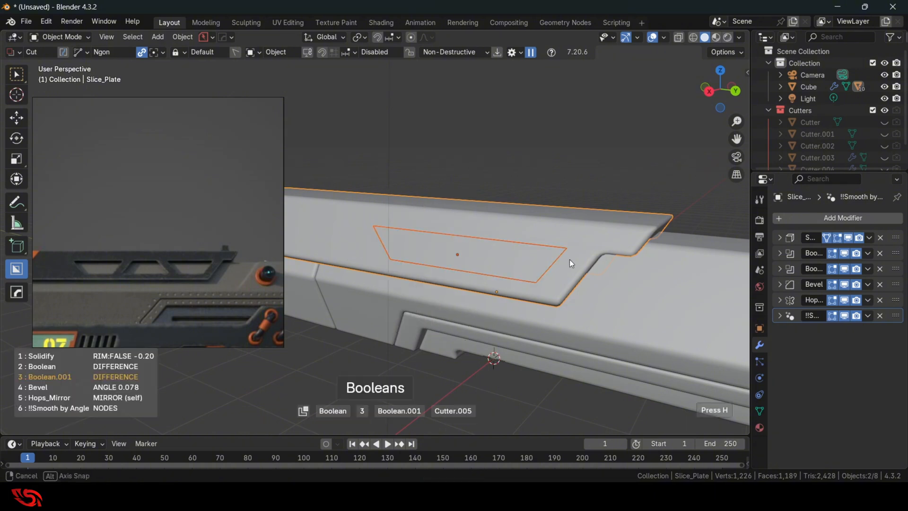
{"action": "middle_click_drag", "start_coordinate": [569, 259], "coordinate": [529, 262]}
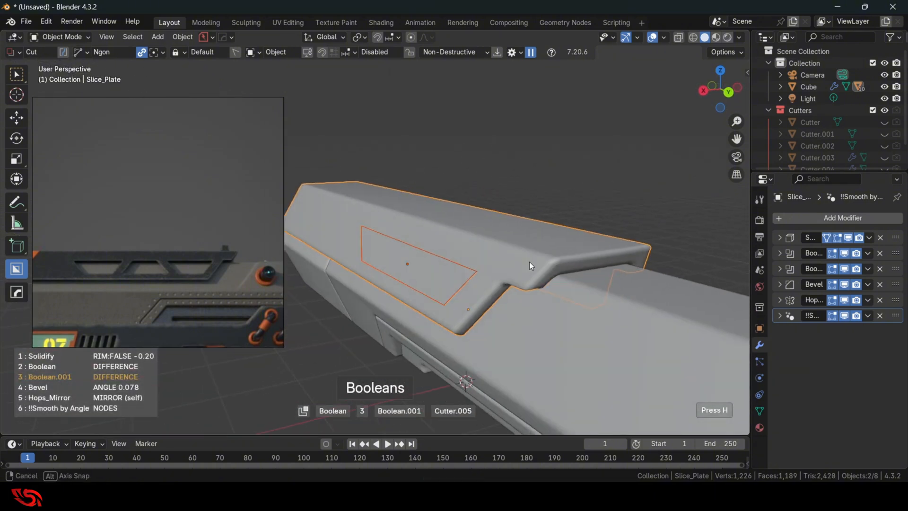
{"action": "left_click", "coordinate": [422, 282]}
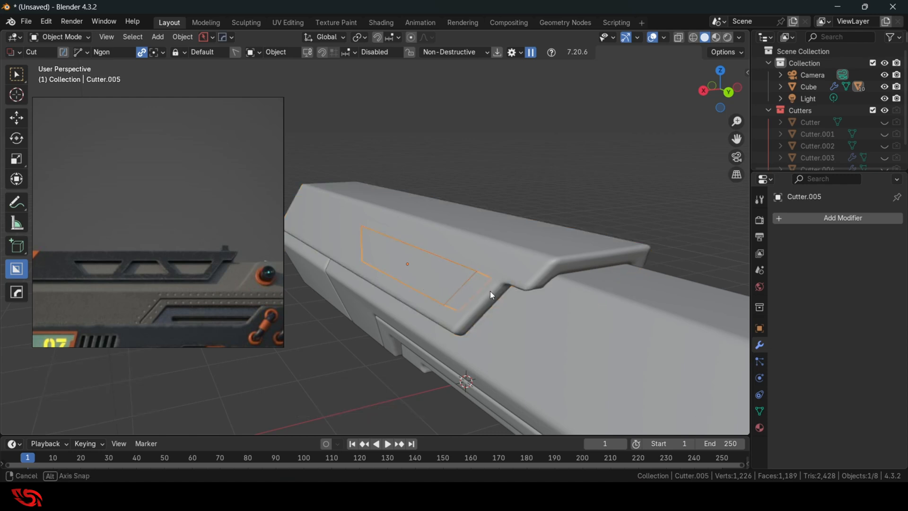
{"action": "mouse_move", "coordinate": [490, 291]}
{"action": "middle_mouse_down"}
{"action": "mouse_move", "coordinate": [457, 282]}
{"action": "mouse_move", "coordinate": [495, 288]}
{"action": "mouse_move", "coordinate": [487, 306]}
{"action": "middle_mouse_up"}
{"action": "middle_click_drag", "start_coordinate": [446, 336], "coordinate": [387, 282]}
{"action": "scroll", "coordinate": [397, 313], "scroll_direction": "up", "scroll_amount": 4}
{"action": "scroll", "coordinate": [411, 293], "scroll_direction": "down", "scroll_amount": 4}
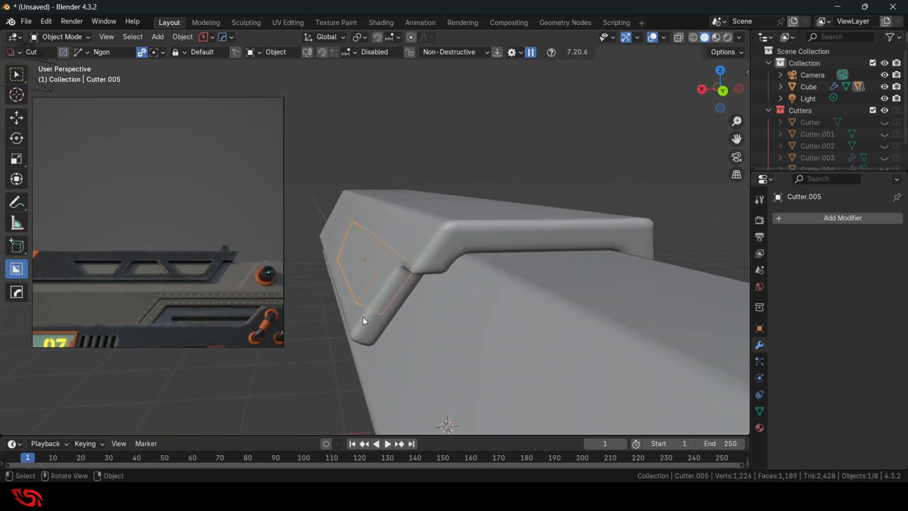
{"action": "middle_click_drag", "start_coordinate": [363, 317], "coordinate": [382, 317]}
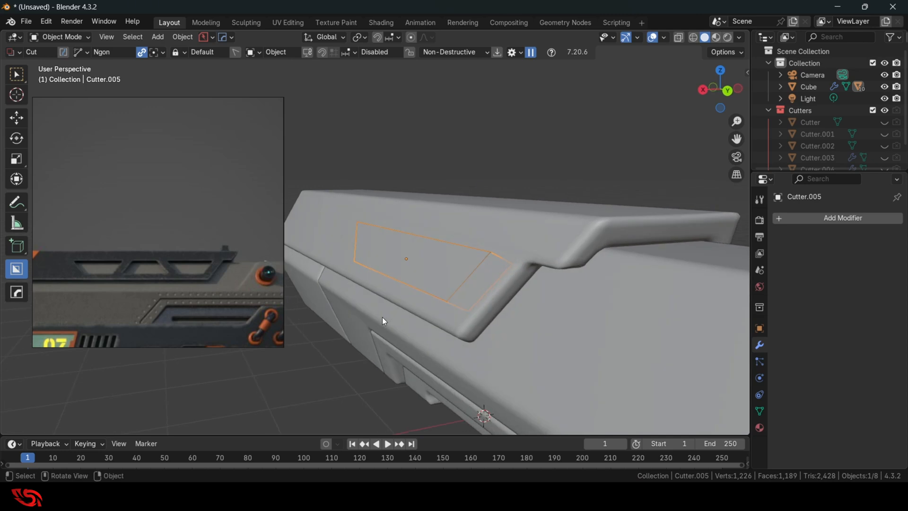
{"action": "middle_click_drag", "start_coordinate": [386, 262], "coordinate": [444, 273]}
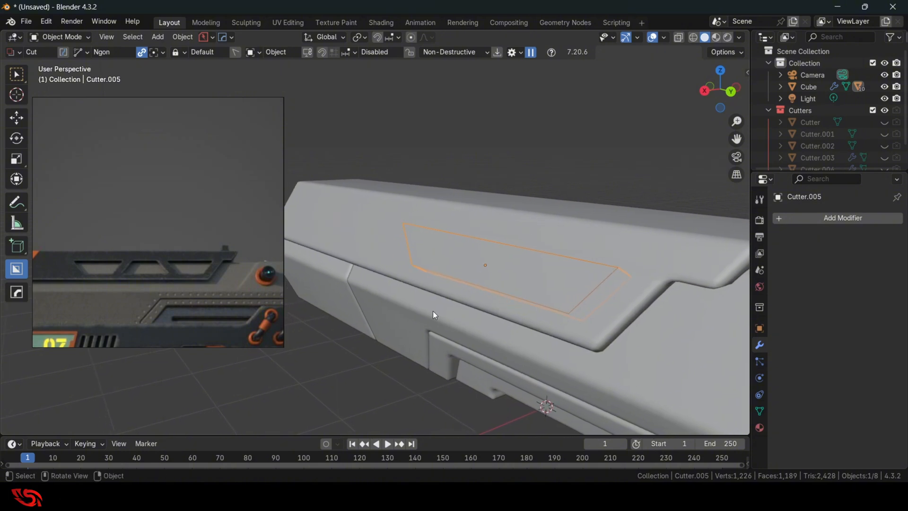
Open BoxCutter's alignment settings and move the reference image window clear of them
{"action": "left_click", "coordinate": [259, 52]}
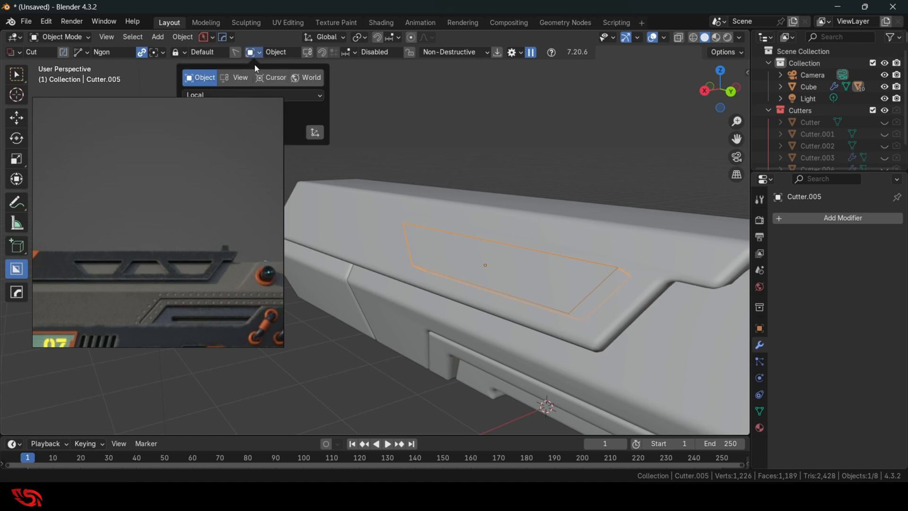
{"action": "right_click_drag", "start_coordinate": [236, 179], "coordinate": [241, 281]}
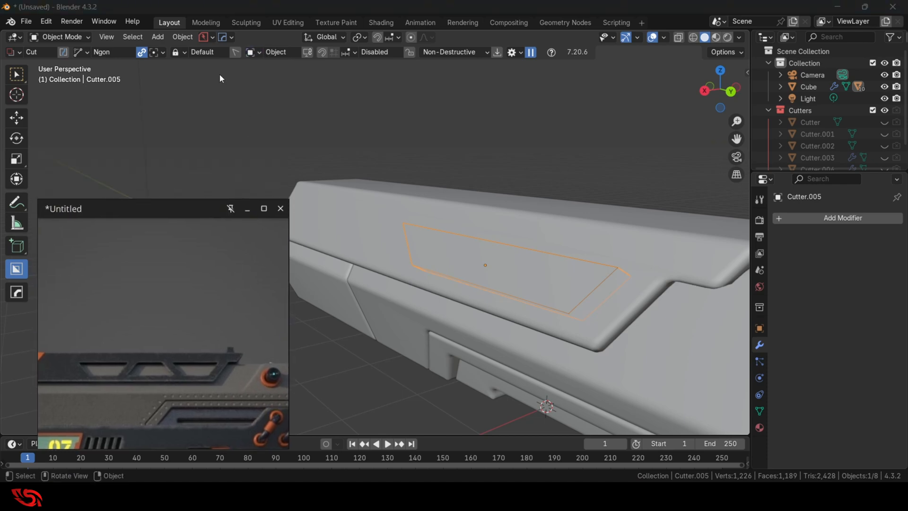
{"action": "left_click", "coordinate": [251, 54]}
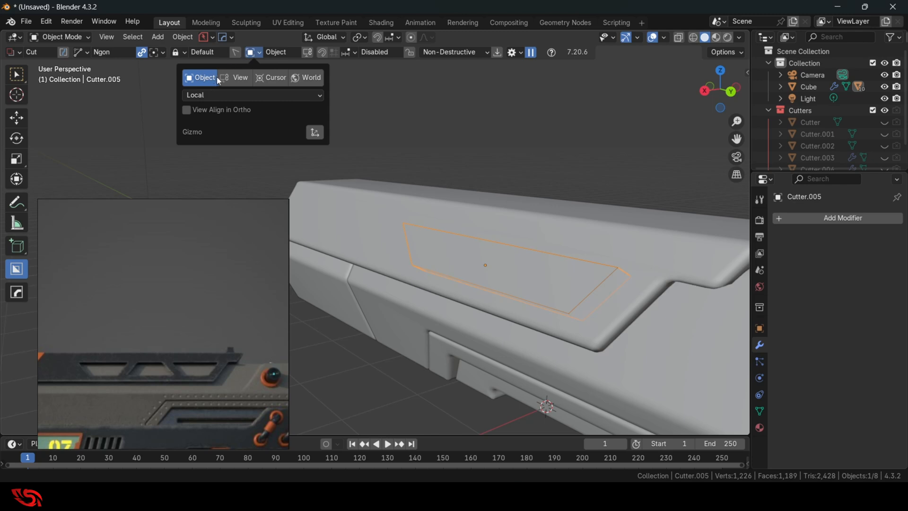
Try to scale Cutter.005 along its local Z axis so it passes through the plate's sloped side
{"action": "middle_click_drag", "start_coordinate": [385, 231], "coordinate": [506, 286]}
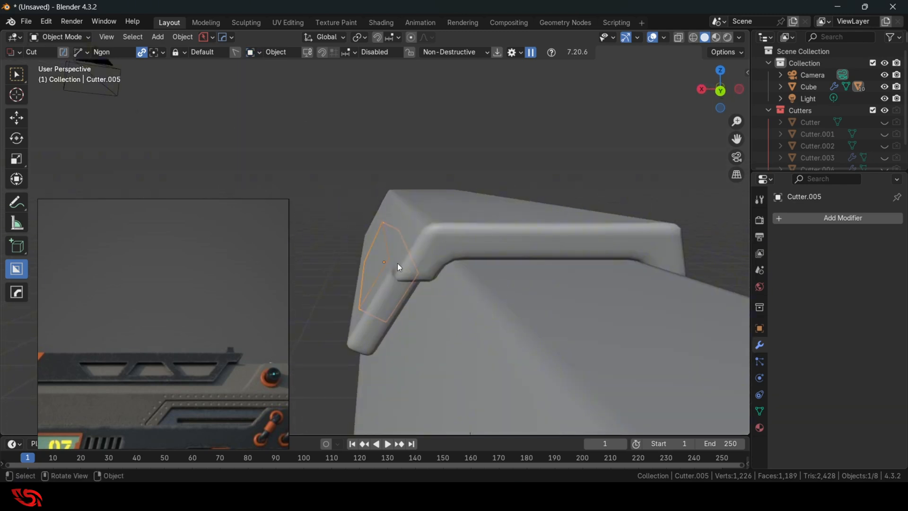
{"action": "middle_click_drag", "start_coordinate": [399, 267], "coordinate": [391, 259]}
{"action": "key", "text": "s"}
{"action": "key", "text": "x"}
{"action": "key", "text": "x"}
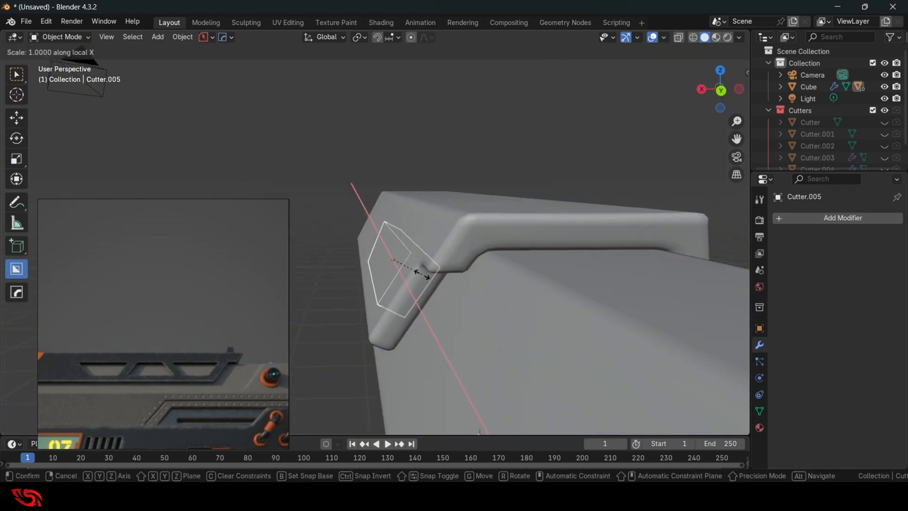
{"action": "key", "text": "y"}
{"action": "key", "text": "y"}
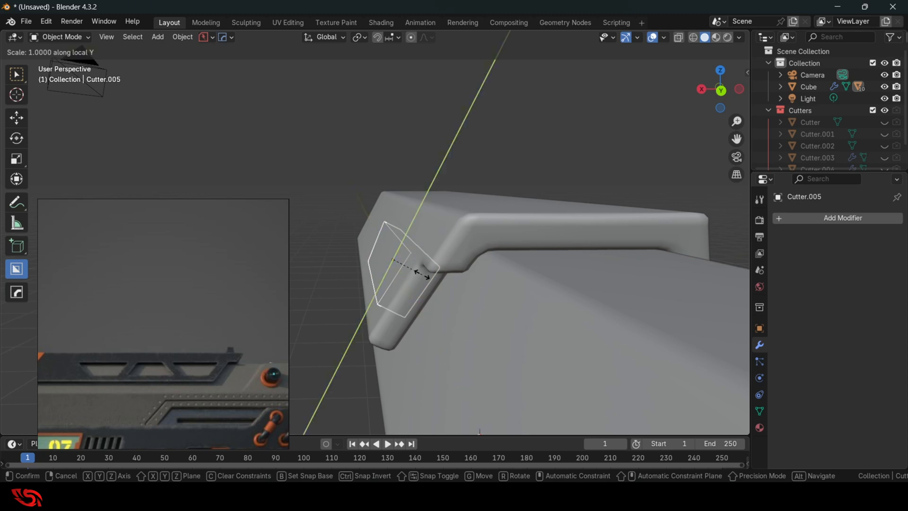
{"action": "key", "text": "z"}
{"action": "key", "text": "z"}
{"action": "left_click", "coordinate": [517, 310]}
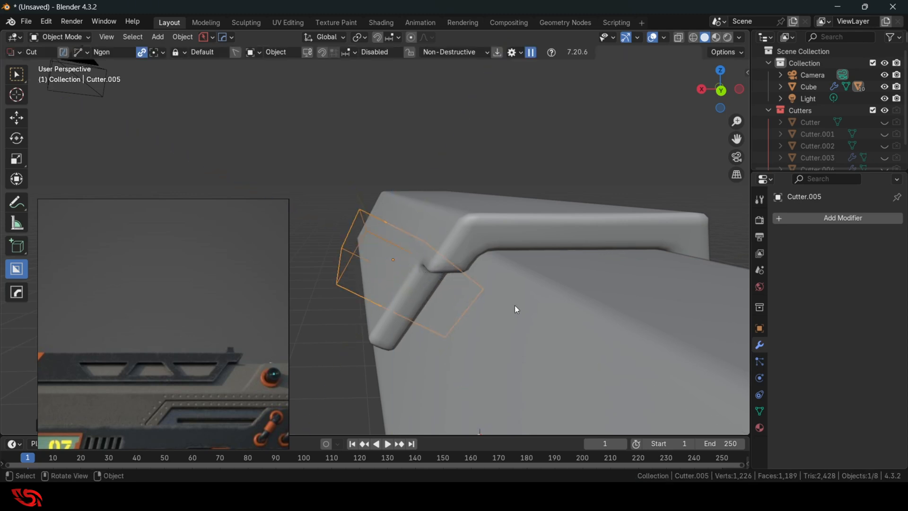
{"action": "mouse_move", "coordinate": [430, 257]}
{"action": "middle_mouse_down"}
{"action": "mouse_move", "coordinate": [430, 303]}
{"action": "mouse_move", "coordinate": [446, 260]}
{"action": "middle_mouse_up"}
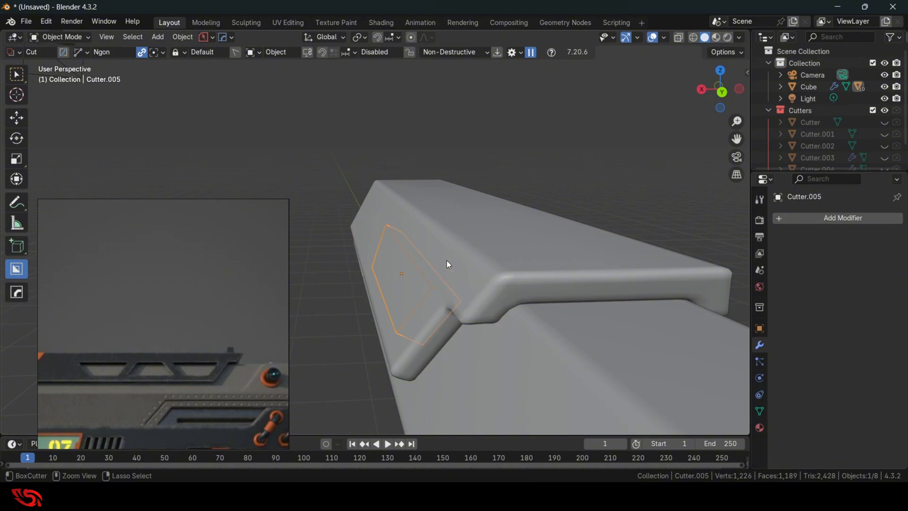
In the right orthographic view, select Slice_Plate and set BoxCutter's alignment to View
{"action": "left_click", "coordinate": [258, 53]}
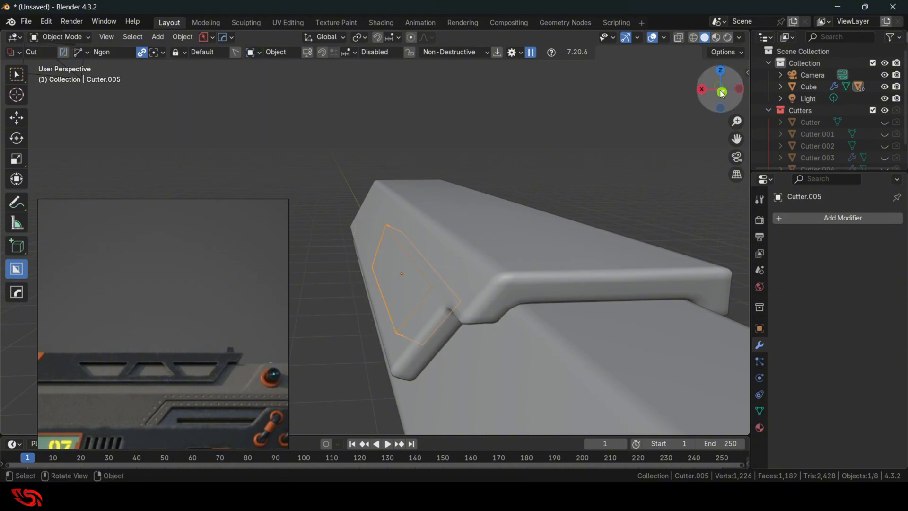
{"action": "left_click", "coordinate": [701, 90]}
{"action": "left_click", "coordinate": [598, 230]}
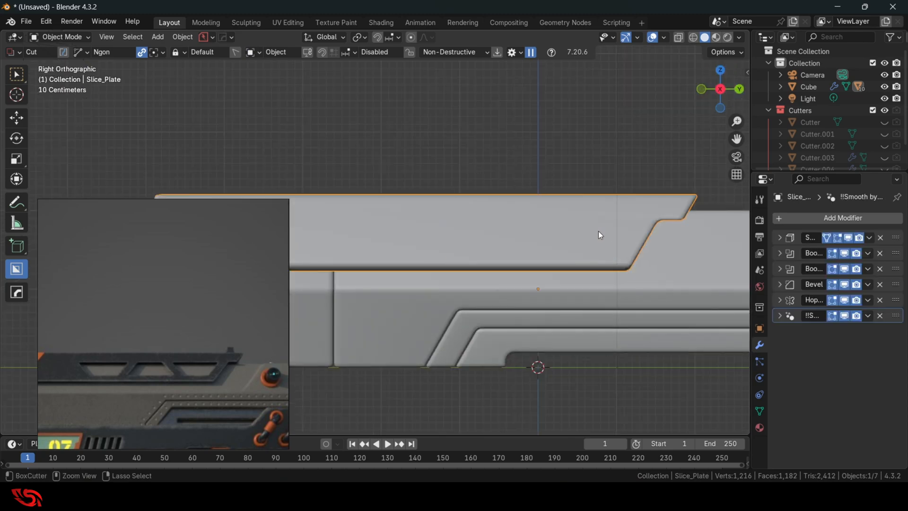
{"action": "middle_click_drag", "start_coordinate": [596, 237], "coordinate": [535, 217], "text": "shift"}
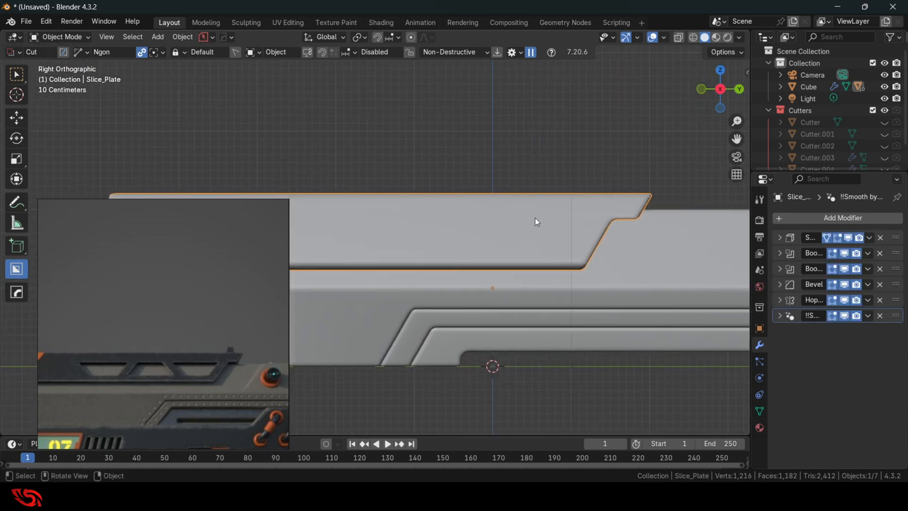
{"action": "left_click", "coordinate": [255, 53]}
{"action": "left_click", "coordinate": [229, 78]}
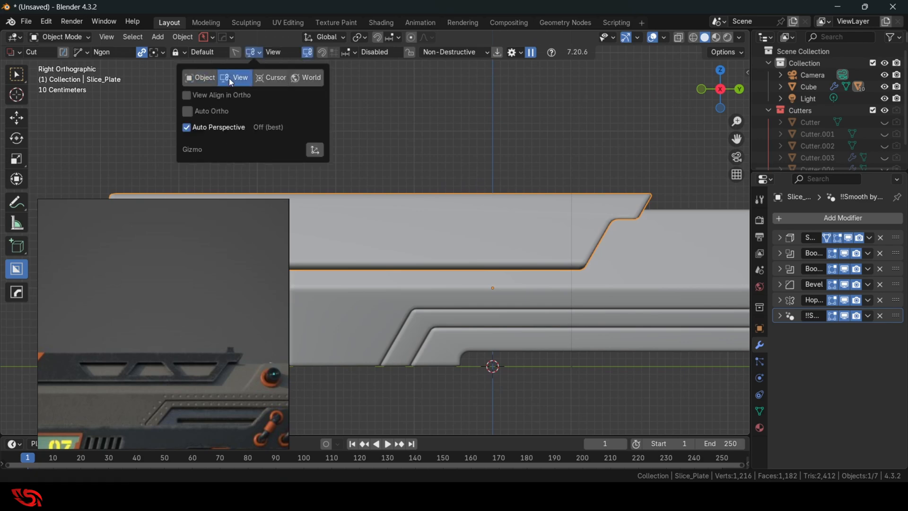
In the right view, cut a four-point trapezoidal Ngon through Slice_Plate's sloped side near its stepped end, narrowing toward the bottom
{"action": "key", "text": "d"}
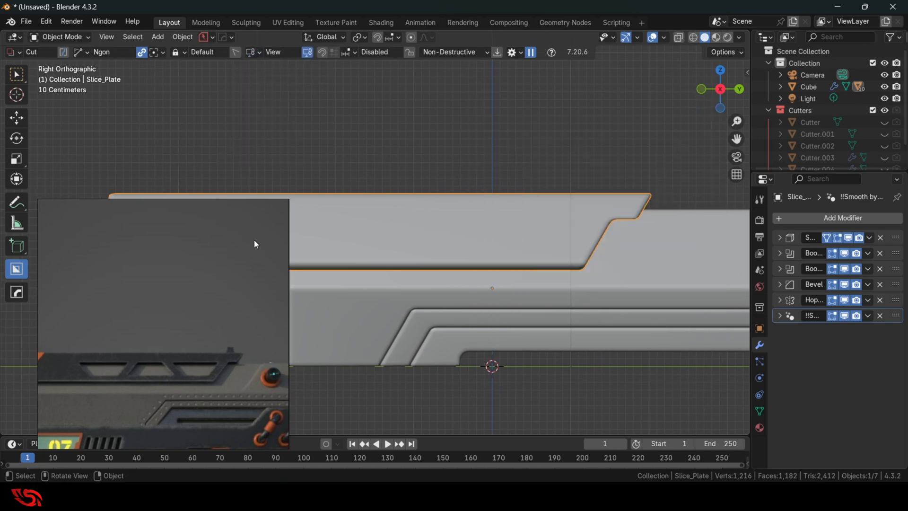
{"action": "middle_click_drag", "start_coordinate": [432, 238], "coordinate": [404, 231], "text": "shift"}
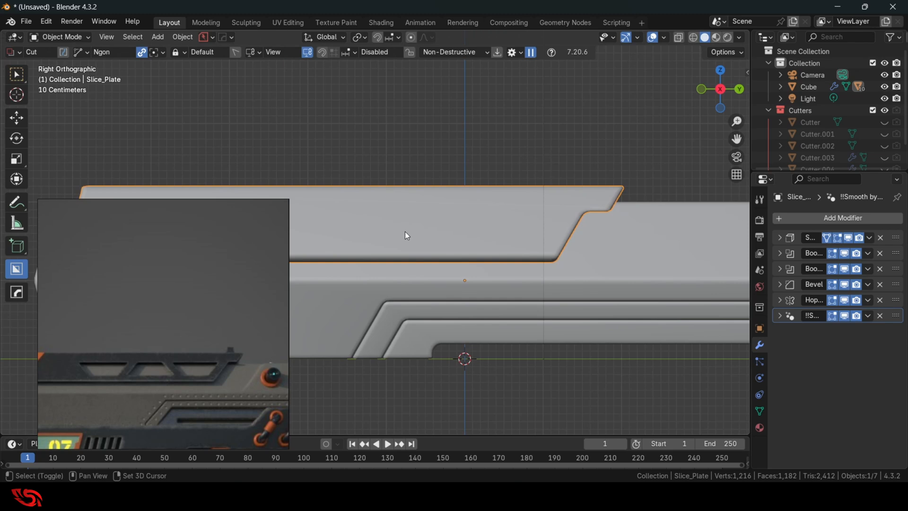
{"action": "left_click", "coordinate": [543, 241]}
{"action": "left_click", "coordinate": [561, 208]}
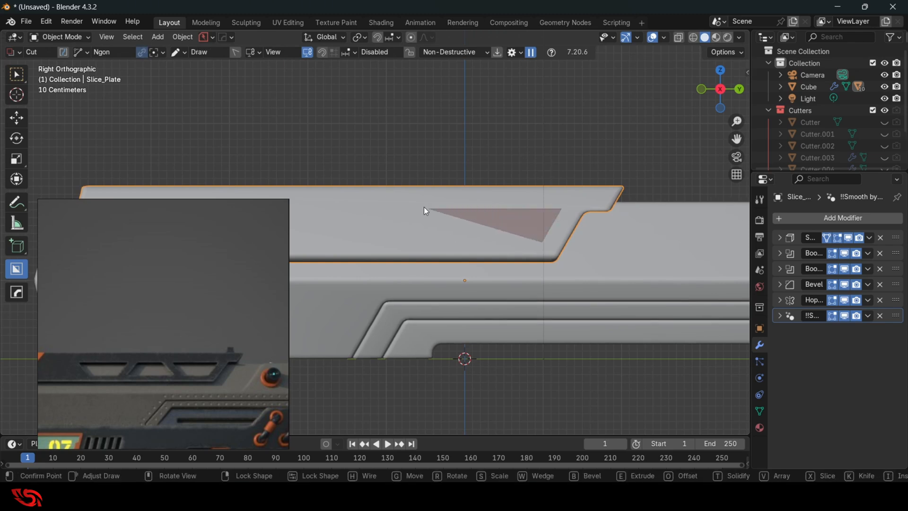
{"action": "left_click", "coordinate": [414, 243]}
{"action": "middle_click_drag", "start_coordinate": [455, 242], "coordinate": [429, 199]}
Reveal Cutter.006 on Slice_Plate with Ever Scroll and compare the opening with those in the reference image
{"action": "key", "text": "q"}
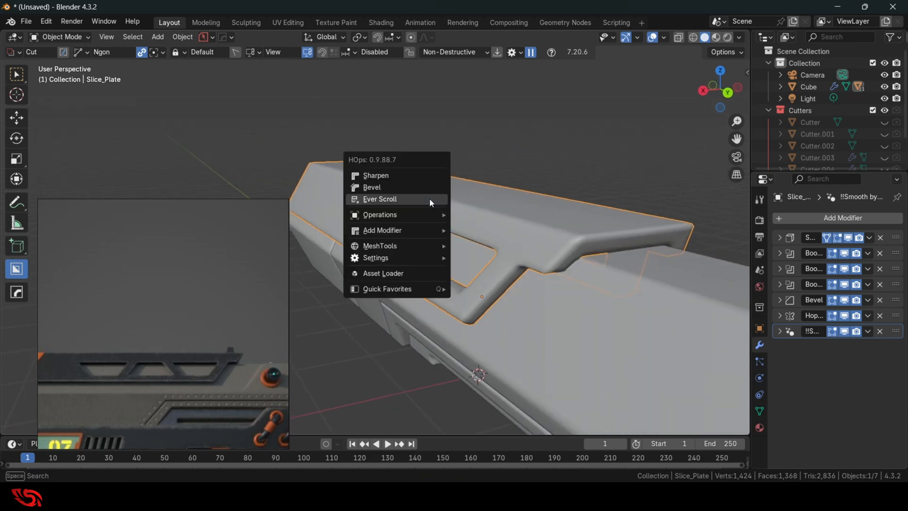
{"action": "left_click", "coordinate": [429, 199]}
{"action": "middle_click_drag", "start_coordinate": [510, 250], "coordinate": [696, 251]}
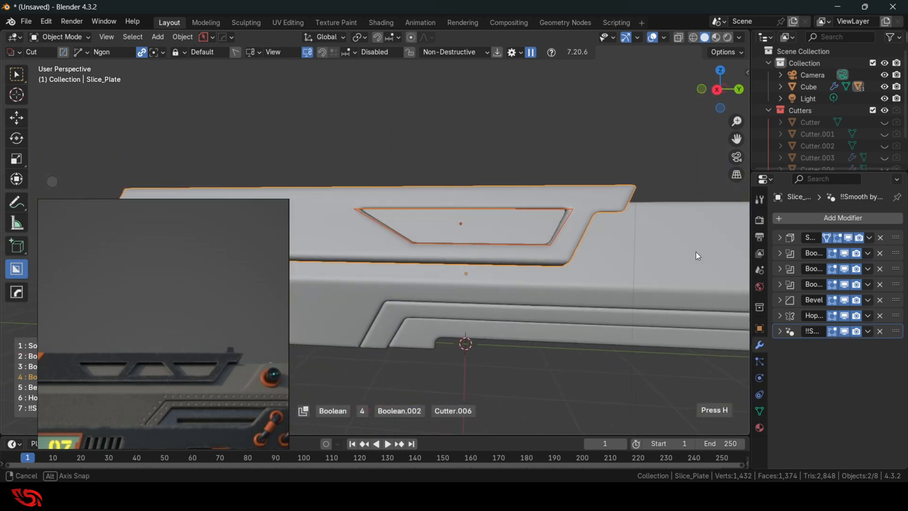
{"action": "left_click", "coordinate": [716, 92]}
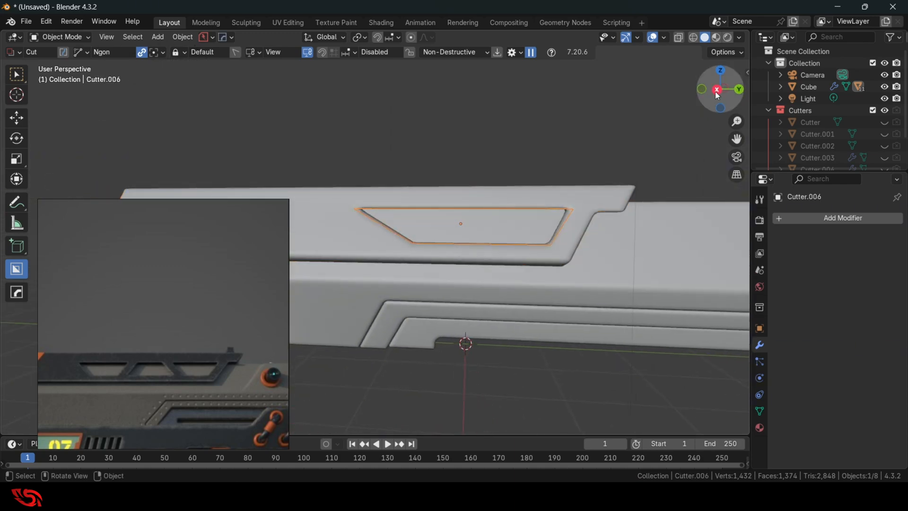
{"action": "left_click", "coordinate": [716, 91]}
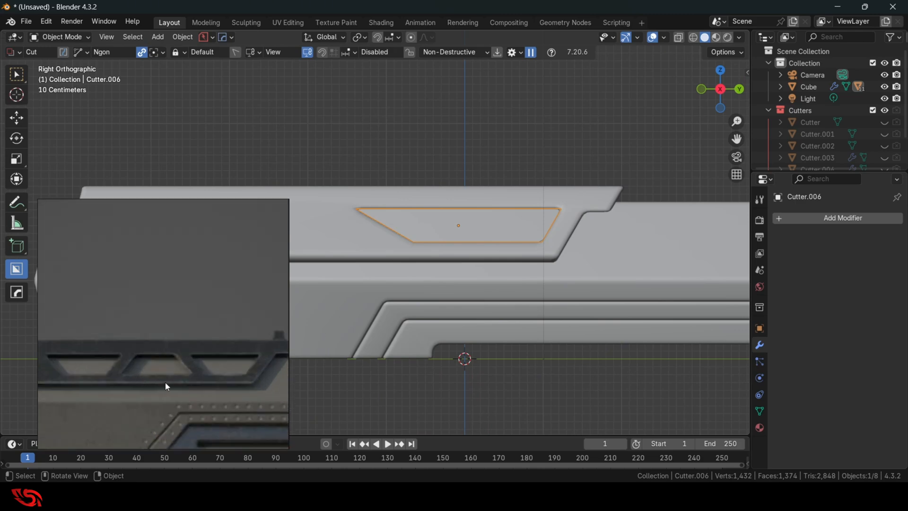
{"action": "middle_click_drag", "start_coordinate": [356, 326], "coordinate": [516, 237]}
{"action": "middle_click_drag", "start_coordinate": [585, 325], "coordinate": [448, 183]}
{"action": "left_click", "coordinate": [709, 97]}
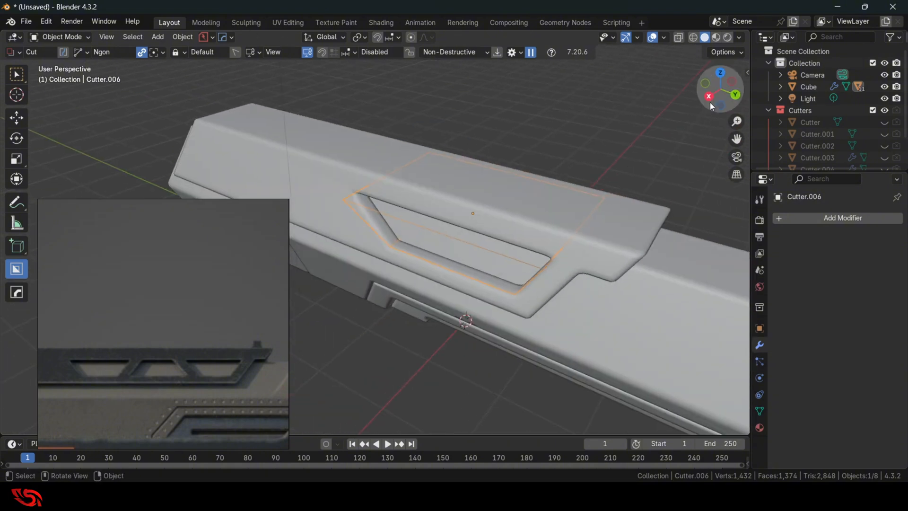
{"action": "middle_click_drag", "start_coordinate": [526, 272], "coordinate": [528, 197]}
Hide Cutter.006 and make Slice_Plate the selected object again
{"action": "left_click", "coordinate": [496, 235]}
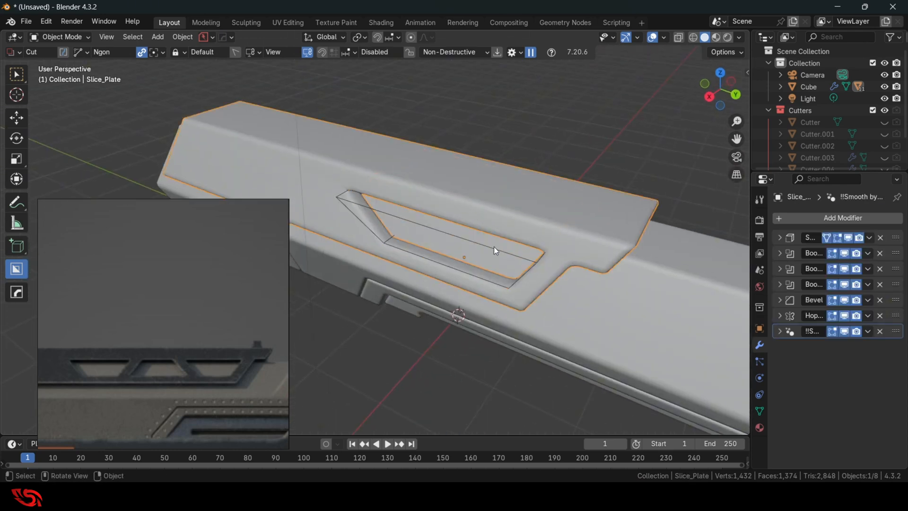
{"action": "left_click", "coordinate": [494, 246]}
{"action": "key", "text": "h"}
{"action": "middle_click_drag", "start_coordinate": [416, 279], "coordinate": [486, 234]}
{"action": "left_click", "coordinate": [446, 183]}
Find Cutter.006 among Slice_Plate's booleans with Ever Scroll, select it, and return to the right orthographic view
{"action": "key", "text": "q"}
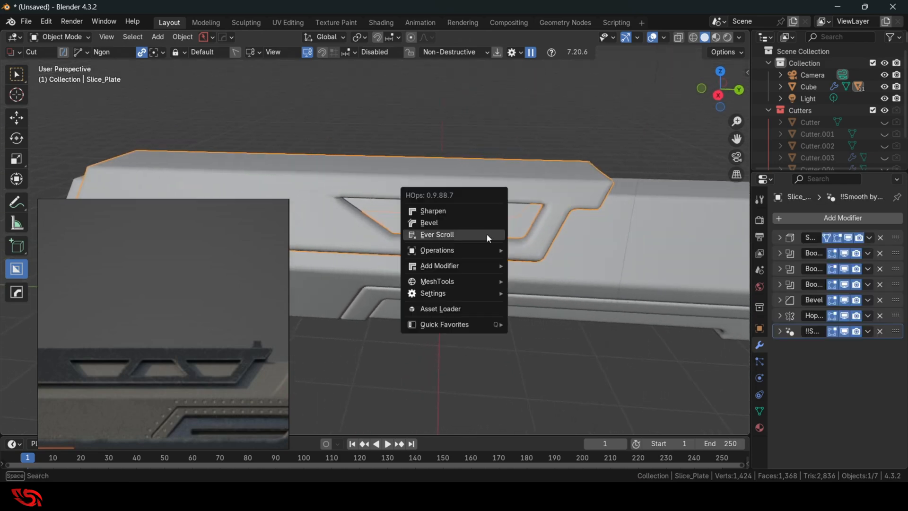
{"action": "left_click", "coordinate": [486, 234]}
{"action": "scroll", "coordinate": [486, 234], "scroll_direction": "down", "scroll_amount": 2}
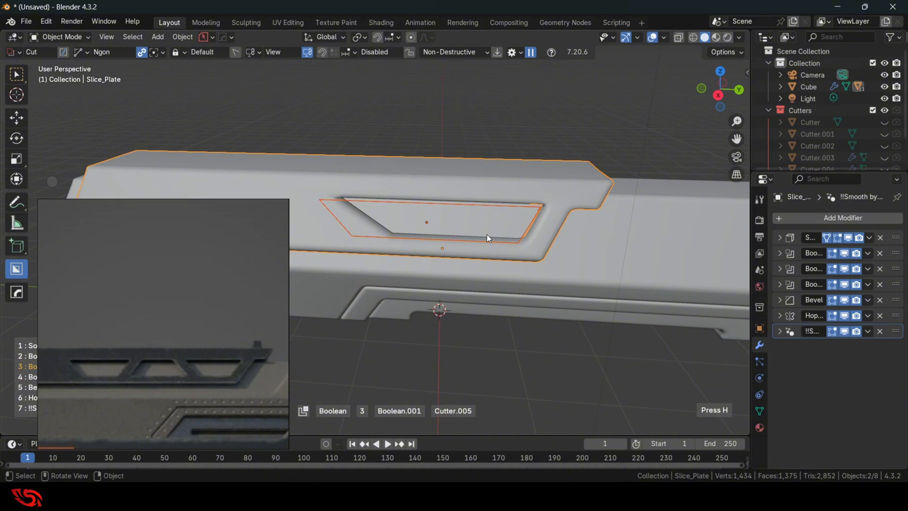
{"action": "left_click", "coordinate": [486, 234]}
{"action": "middle_click_drag", "start_coordinate": [496, 246], "coordinate": [509, 223]}
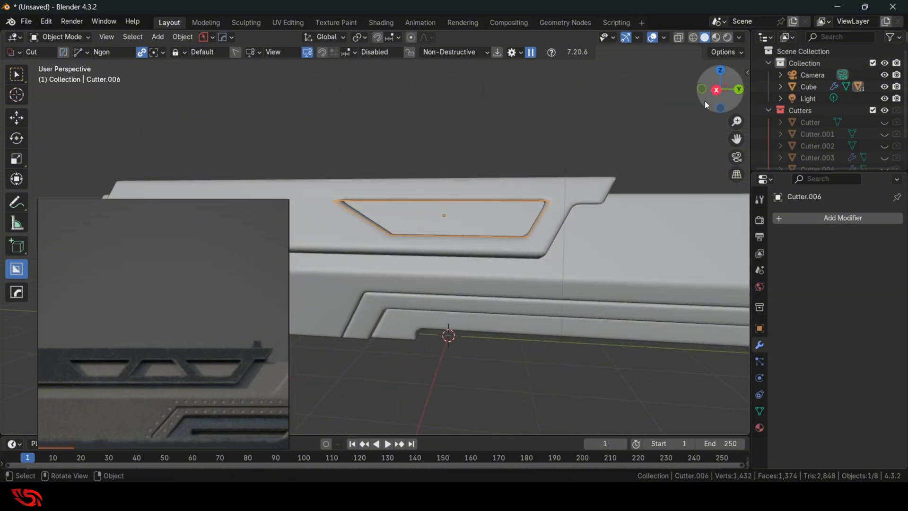
{"action": "middle_click_drag", "start_coordinate": [451, 185], "coordinate": [466, 183], "text": "shift"}
Switch BoxCutter to the Line Box shape and cut a slanted strip through Cutter.006, leaning down toward the long side of the plate
{"action": "key", "text": "ctrl+d"}
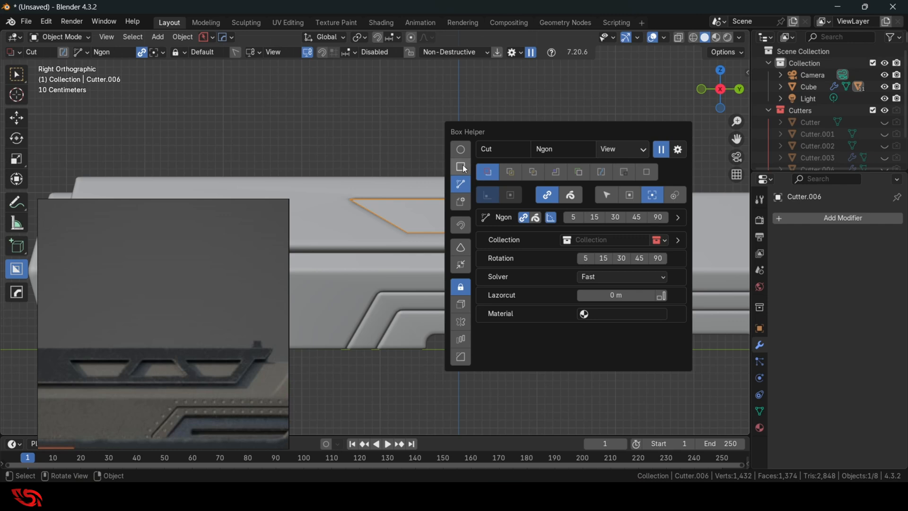
{"action": "left_click", "coordinate": [461, 167]}
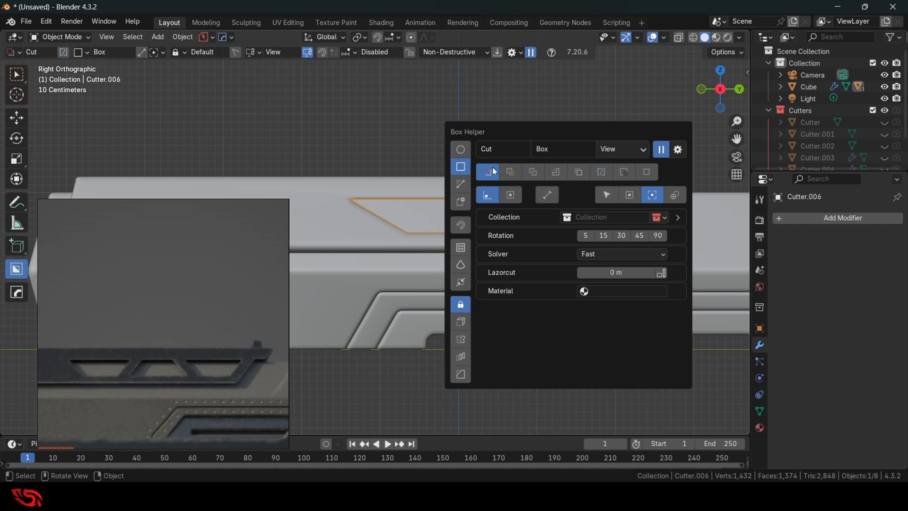
{"action": "left_click", "coordinate": [548, 195]}
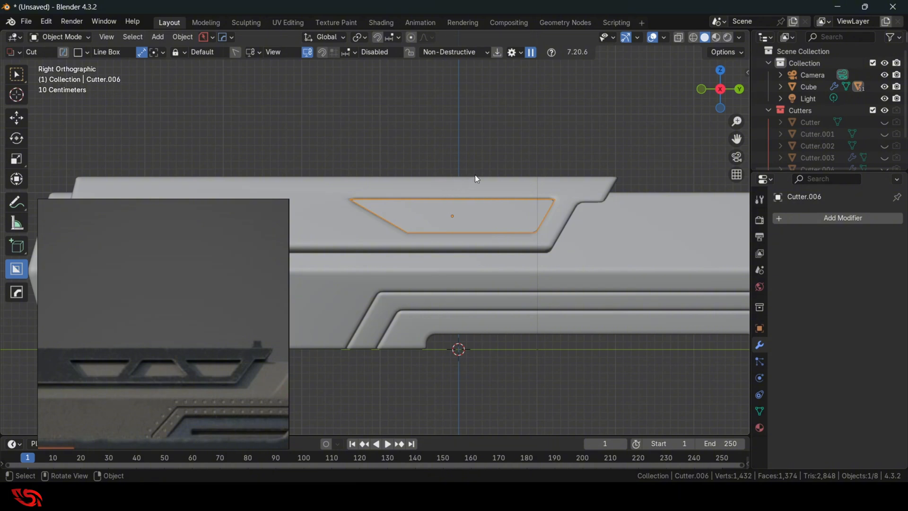
{"action": "mouse_move", "coordinate": [473, 176]}
{"action": "left_mouse_down"}
{"action": "mouse_move", "coordinate": [436, 270]}
{"action": "mouse_move", "coordinate": [419, 265]}
{"action": "left_mouse_up"}
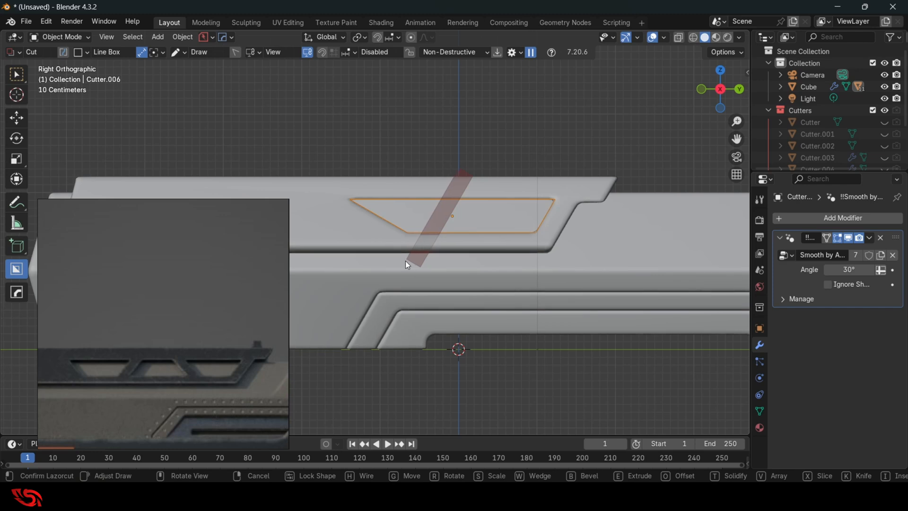
{"action": "key", "text": "e"}
{"action": "left_click", "coordinate": [411, 262]}
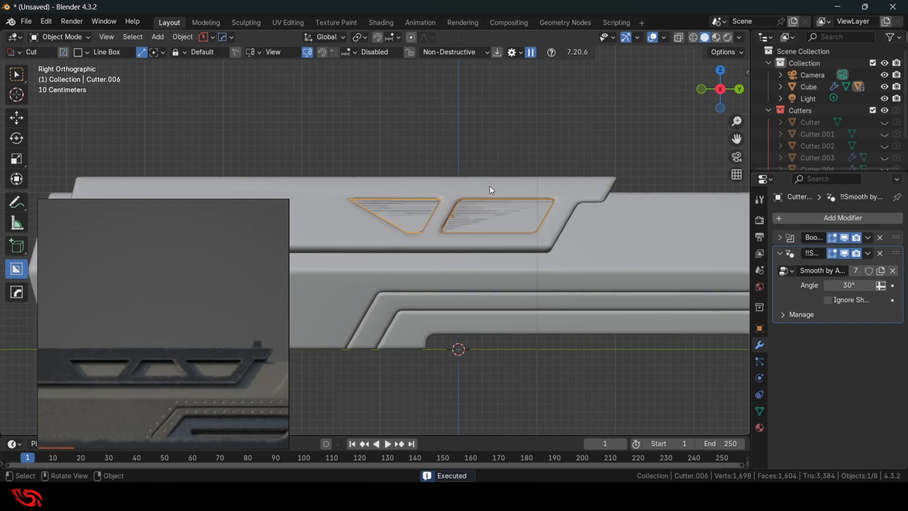
Cut a second slanted strip through Cutter.006, leaning the opposite way, and inspect the resulting struts
{"action": "left_click_drag", "start_coordinate": [489, 186], "coordinate": [507, 227]}
{"action": "left_click_drag", "start_coordinate": [522, 261], "coordinate": [523, 265]}
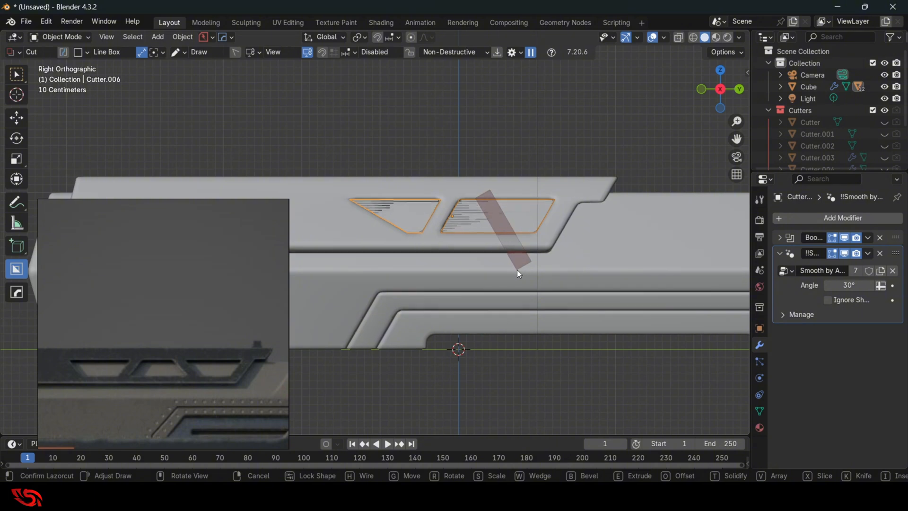
{"action": "left_click", "coordinate": [541, 251]}
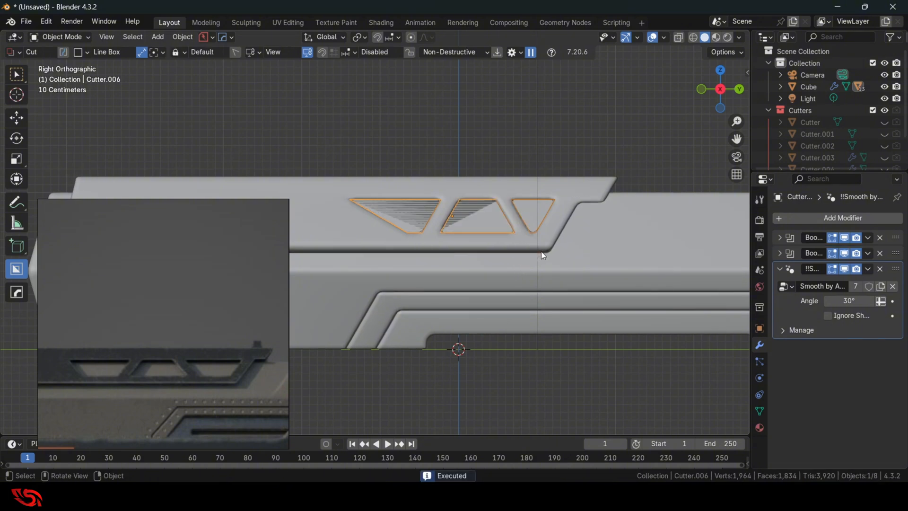
{"action": "middle_click_drag", "start_coordinate": [540, 251], "coordinate": [669, 108]}
{"action": "left_click", "coordinate": [712, 101]}
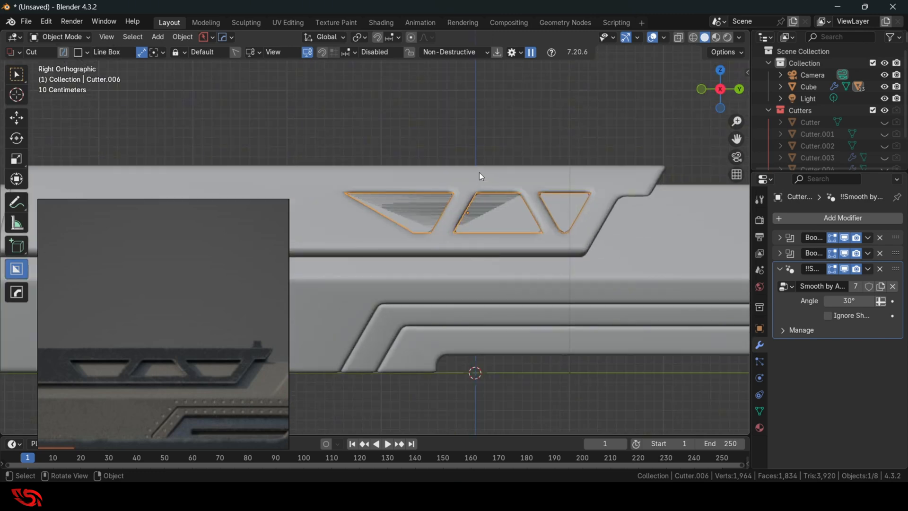
Select Slice_Plate to check the three openings, and reselect Cutter.006 with Ever Scroll in the right orthographic view
{"action": "left_click", "coordinate": [480, 177]}
{"action": "scroll", "coordinate": [498, 214], "scroll_direction": "down", "scroll_amount": 2}
{"action": "middle_click_drag", "start_coordinate": [447, 234], "coordinate": [523, 241], "text": "shift"}
{"action": "middle_click_drag", "start_coordinate": [622, 148], "coordinate": [516, 189]}
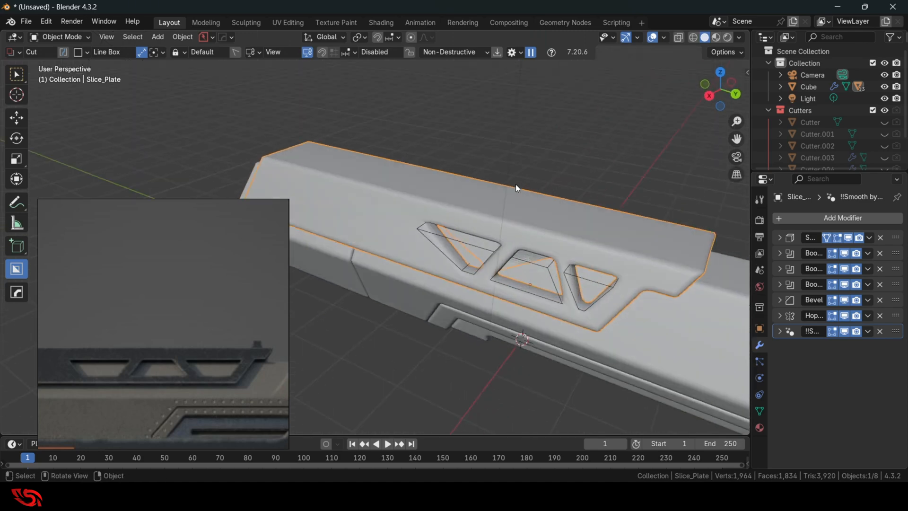
{"action": "left_click", "coordinate": [709, 97]}
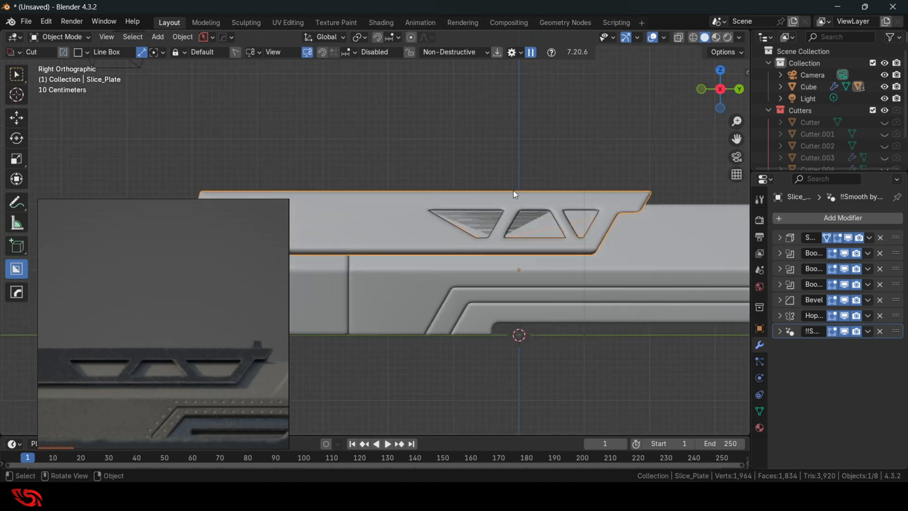
{"action": "key", "text": "q"}
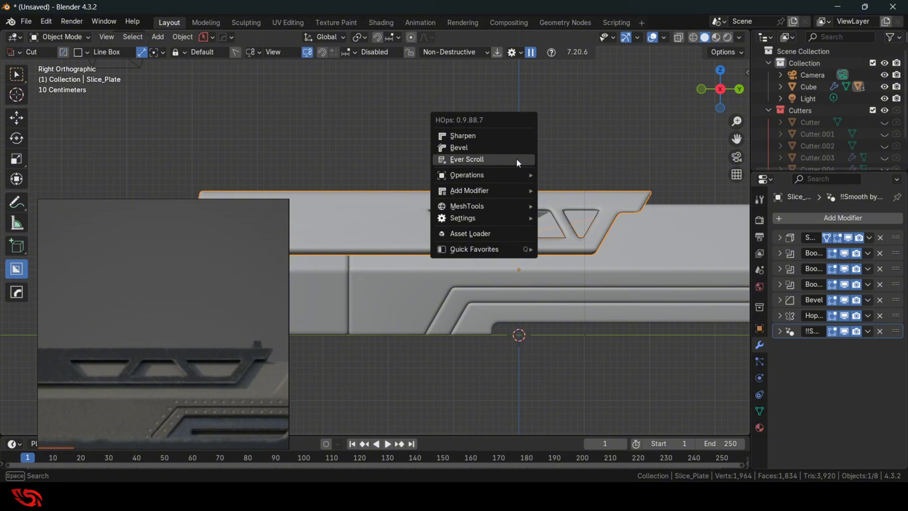
{"action": "left_click", "coordinate": [516, 157]}
{"action": "scroll", "coordinate": [516, 163], "scroll_direction": "up", "scroll_amount": 1}
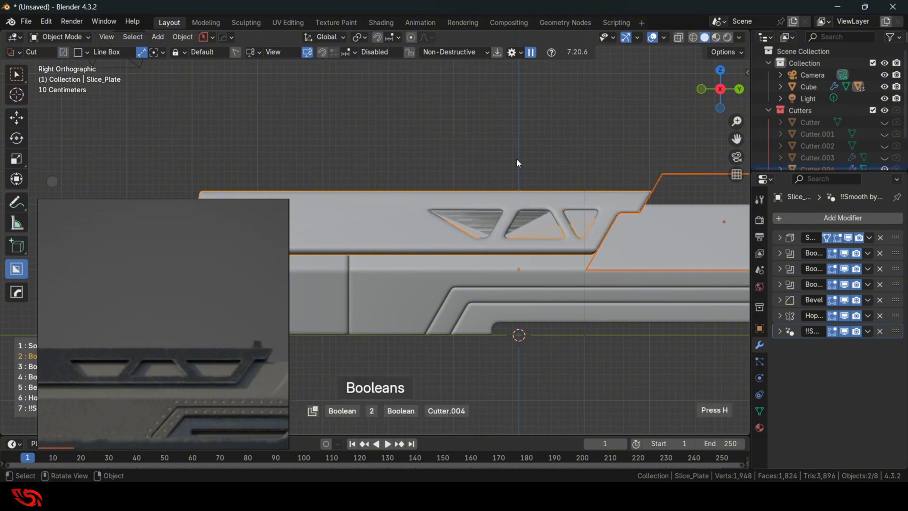
{"action": "scroll", "coordinate": [517, 159], "scroll_direction": "down", "scroll_amount": 1}
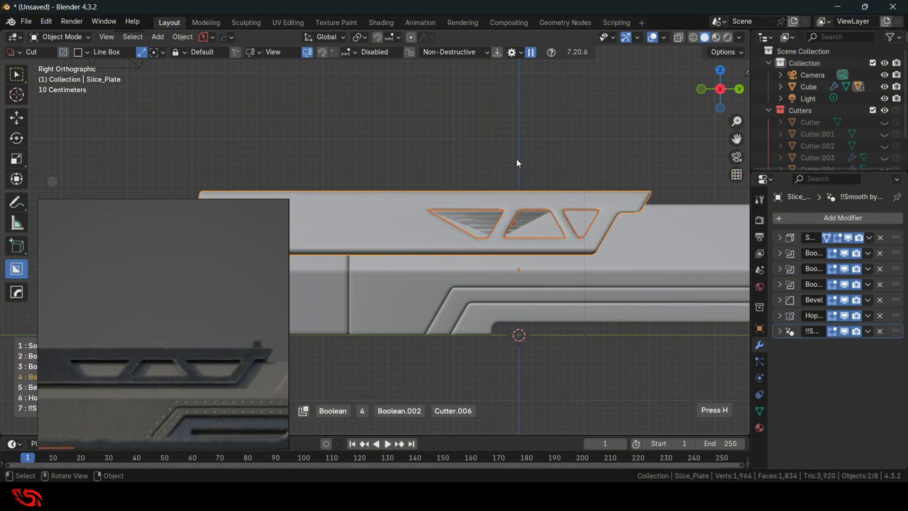
{"action": "left_click", "coordinate": [517, 160]}
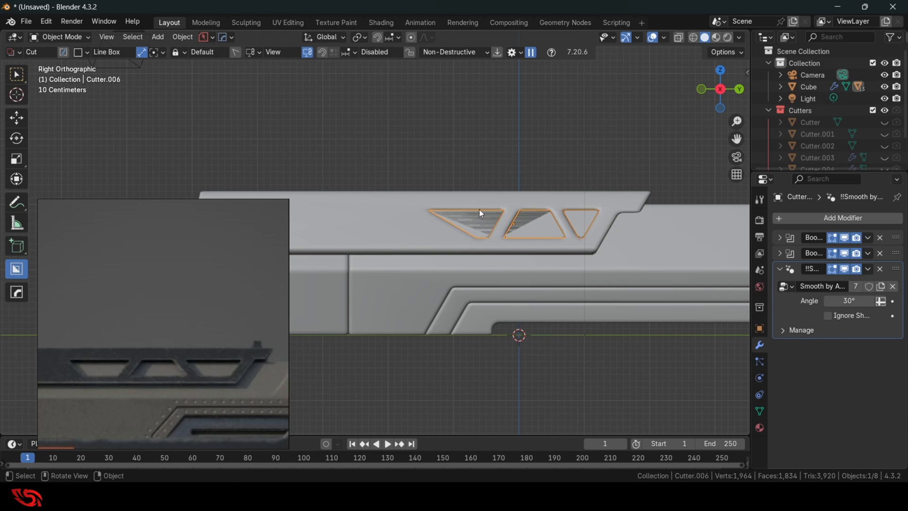
Enter Edit Mode on Cutter.006 with face selection and X-ray enabled, viewed from an angle that exposes its slanted end
{"action": "key", "text": "Tab"}
{"action": "left_click", "coordinate": [482, 141]}
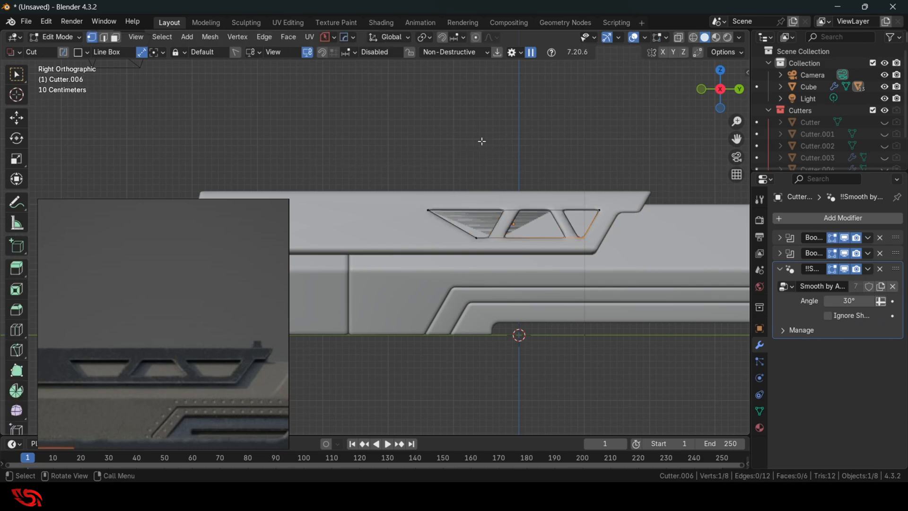
{"action": "middle_click_drag", "start_coordinate": [471, 165], "coordinate": [506, 186]}
{"action": "key", "text": "3"}
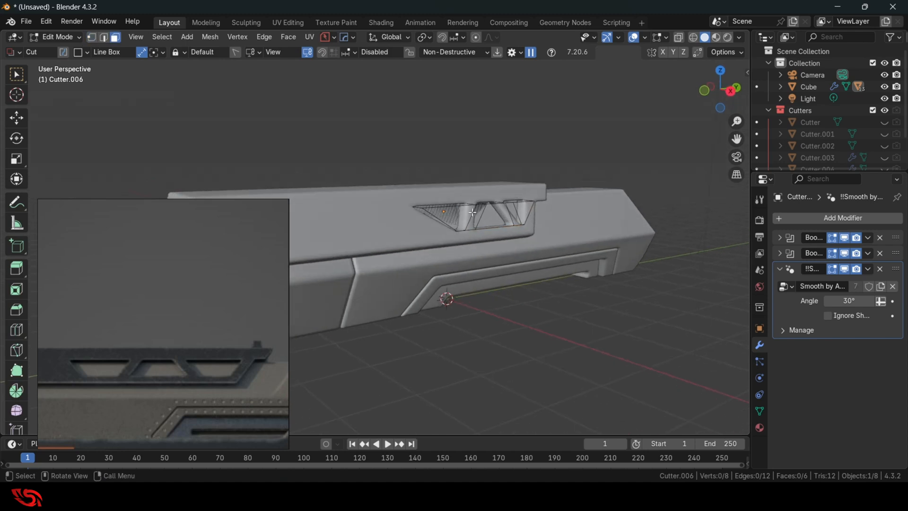
{"action": "key", "text": "alt+z"}
{"action": "middle_click_drag", "start_coordinate": [447, 230], "coordinate": [432, 218]}
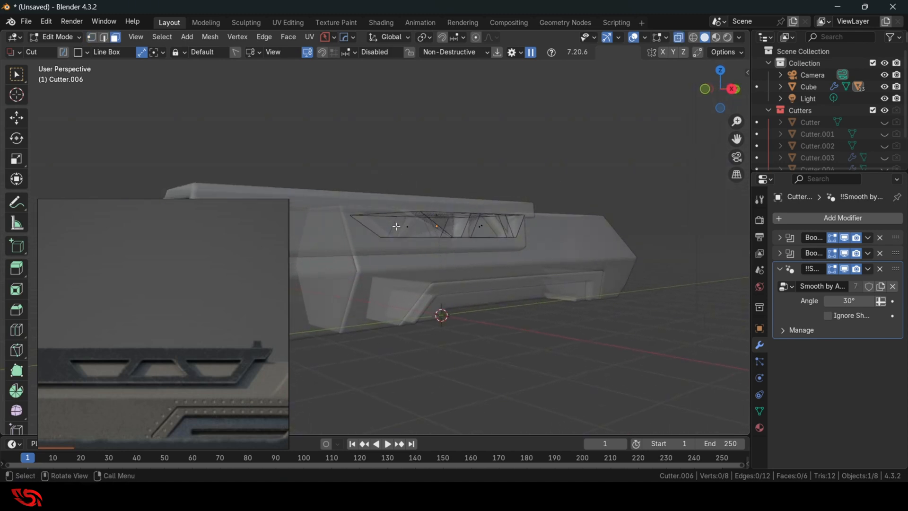
Select the slanted end face of Cutter.006 at its long pointed end through the X-ray display
{"action": "left_click", "coordinate": [402, 227]}
{"action": "left_click", "coordinate": [678, 39]}
{"action": "middle_click_drag", "start_coordinate": [542, 164], "coordinate": [504, 151]}
{"action": "left_click", "coordinate": [514, 154]}
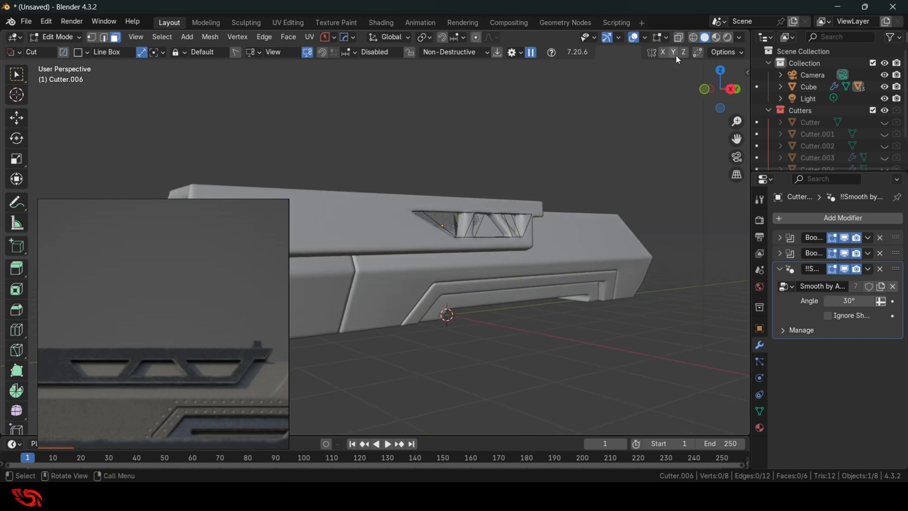
{"action": "left_click", "coordinate": [679, 39]}
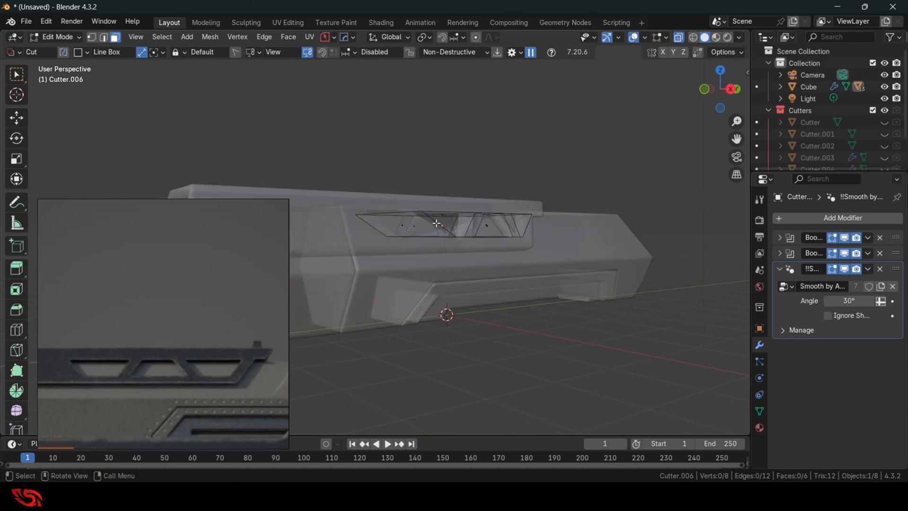
{"action": "middle_click_drag", "start_coordinate": [400, 276], "coordinate": [386, 280]}
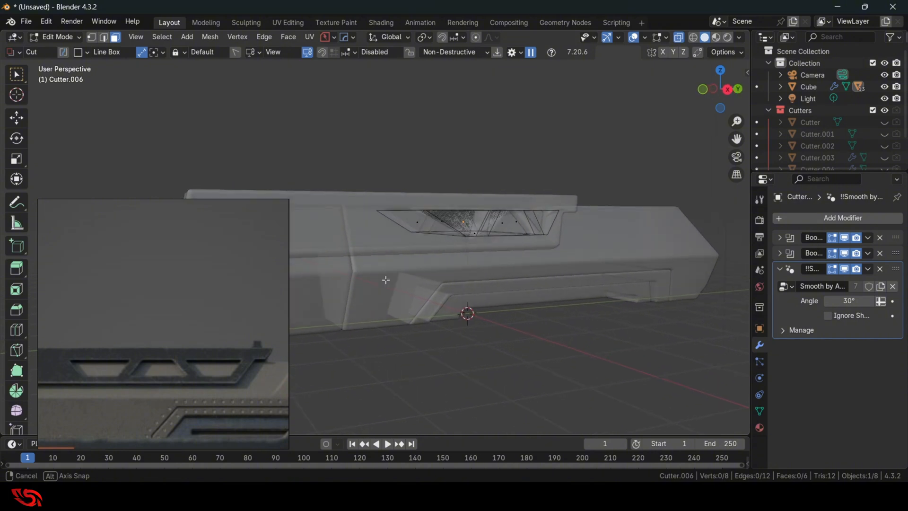
{"action": "left_click", "coordinate": [419, 221]}
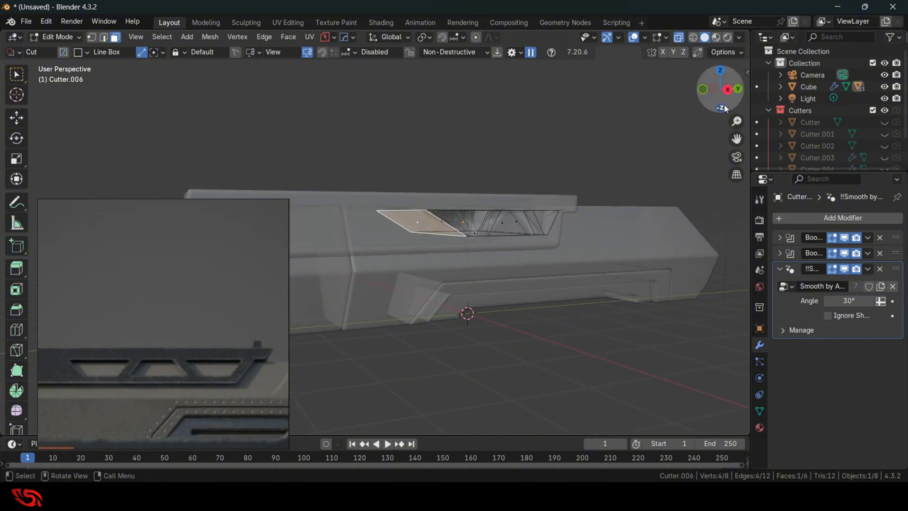
Move the selected slanted end face of Cutter.006 about -0.82 m along Y, turn off X-ray and return to Object Mode
{"action": "left_click", "coordinate": [730, 91]}
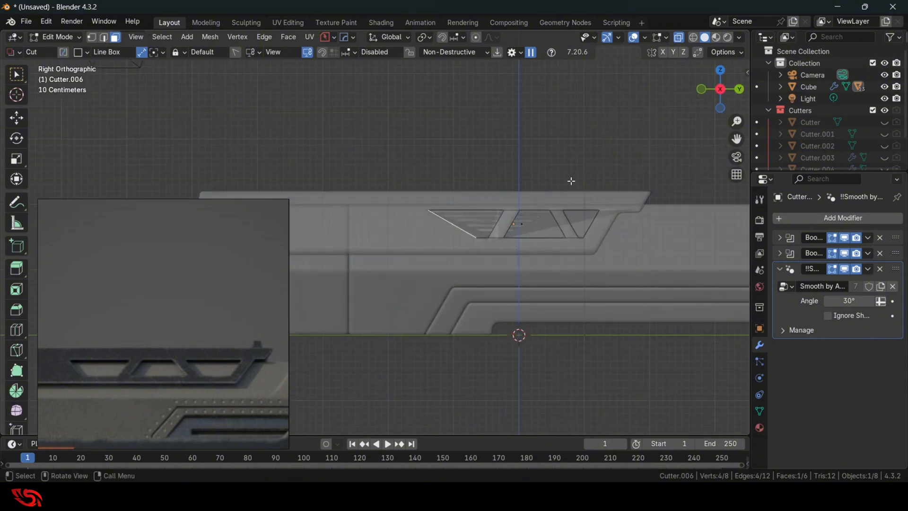
{"action": "key", "text": "g"}
{"action": "key", "text": "y"}
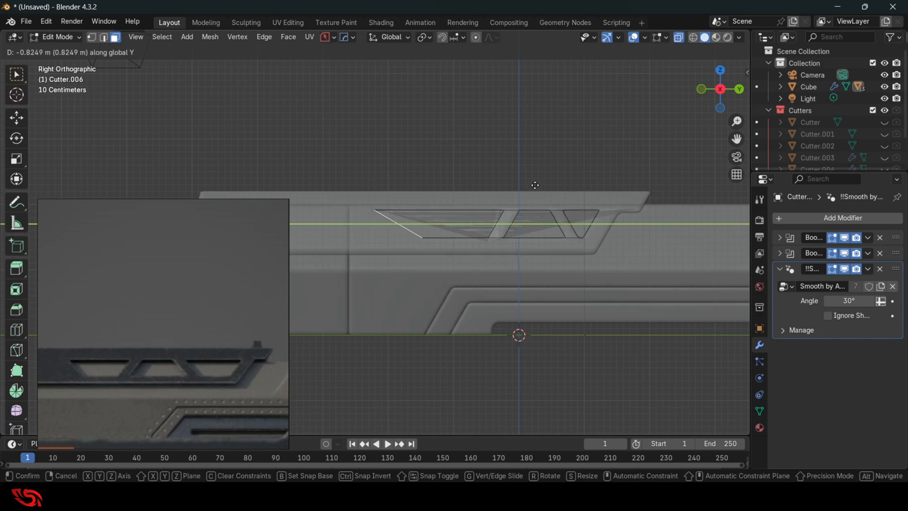
{"action": "left_click", "coordinate": [535, 185]}
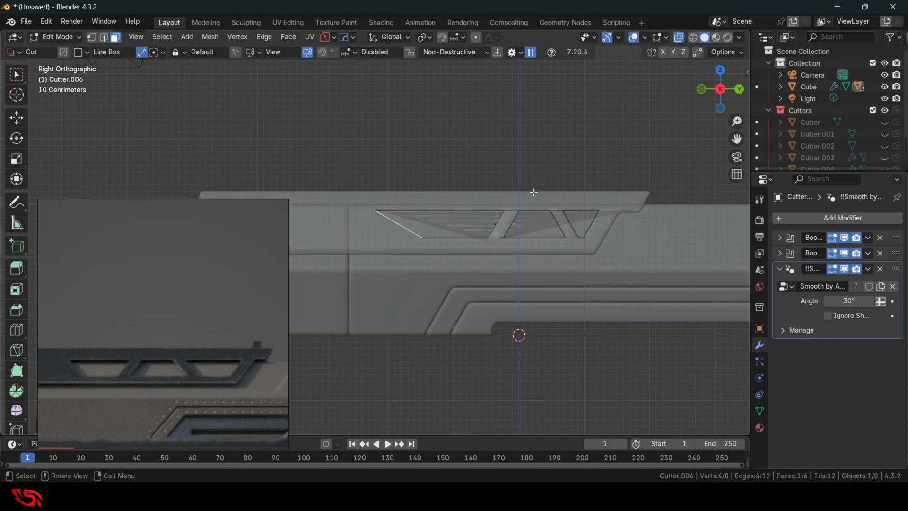
{"action": "key", "text": "alt+z"}
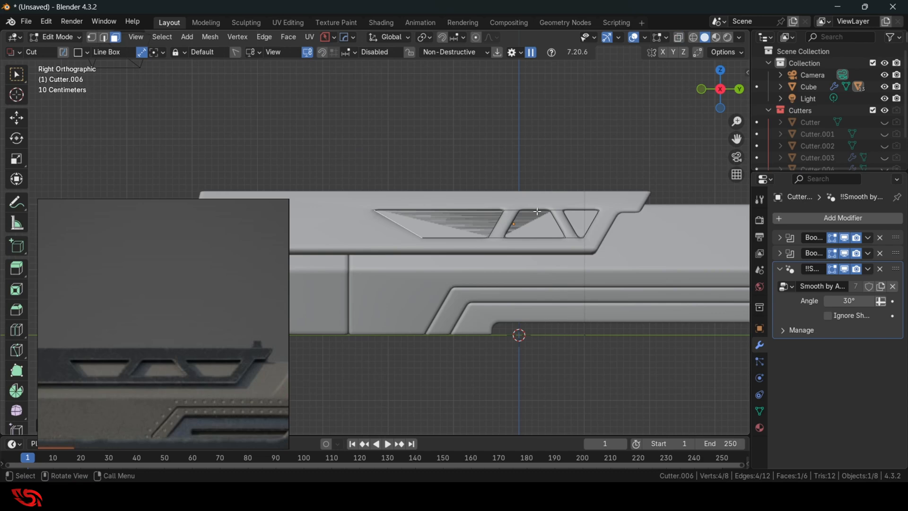
{"action": "key", "text": "ctrl+Tab"}
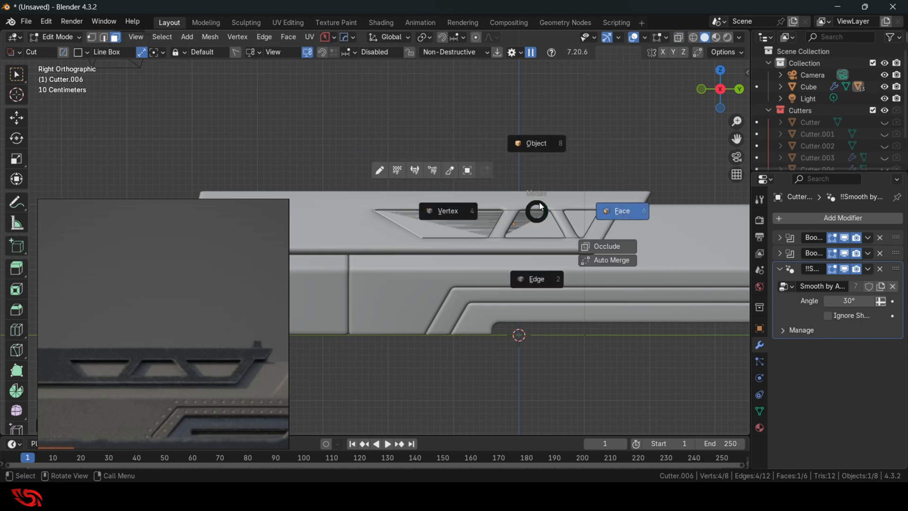
{"action": "left_click", "coordinate": [541, 159]}
{"action": "middle_click_drag", "start_coordinate": [497, 175], "coordinate": [583, 178]}
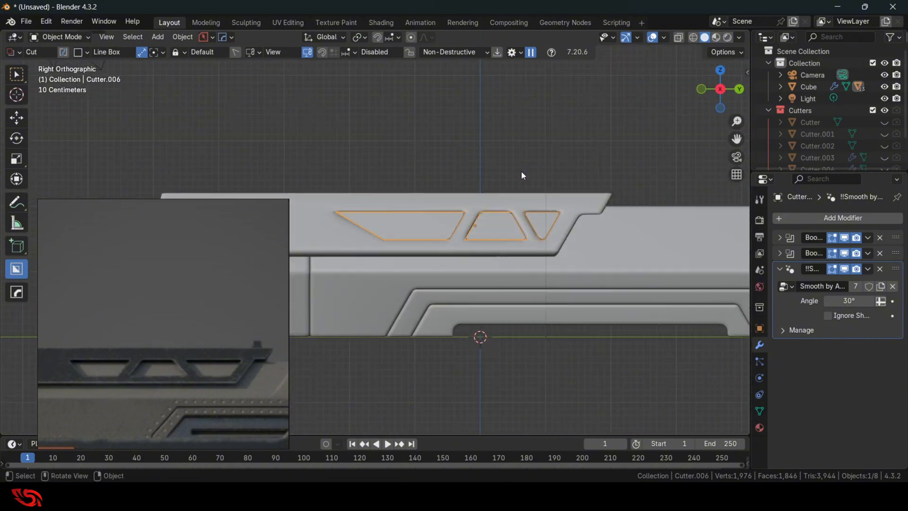
Select Cutter.007 from Cutter.006's booleans with Ever Scroll and move it about -0.38 m along Y
{"action": "key", "text": "q"}
{"action": "left_click", "coordinate": [521, 171]}
{"action": "scroll", "coordinate": [522, 175], "scroll_direction": "up", "scroll_amount": 1}
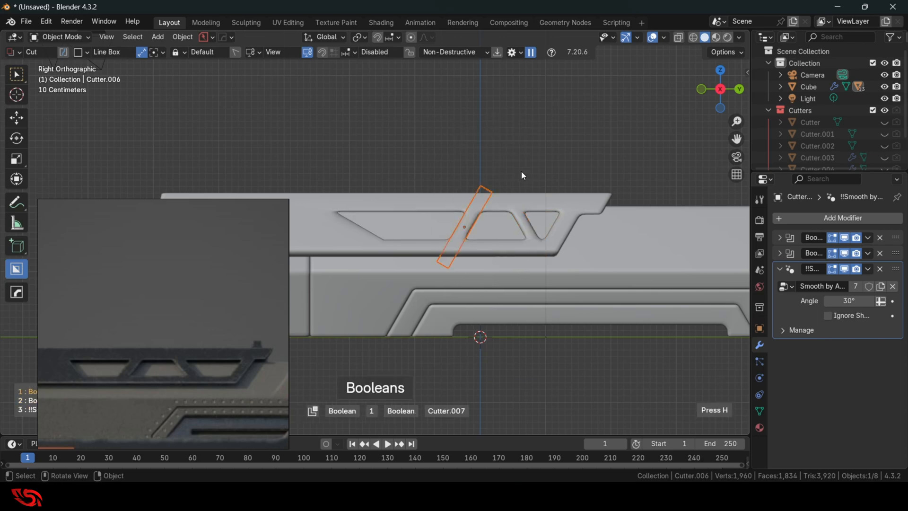
{"action": "scroll", "coordinate": [522, 174], "scroll_direction": "down", "scroll_amount": 1}
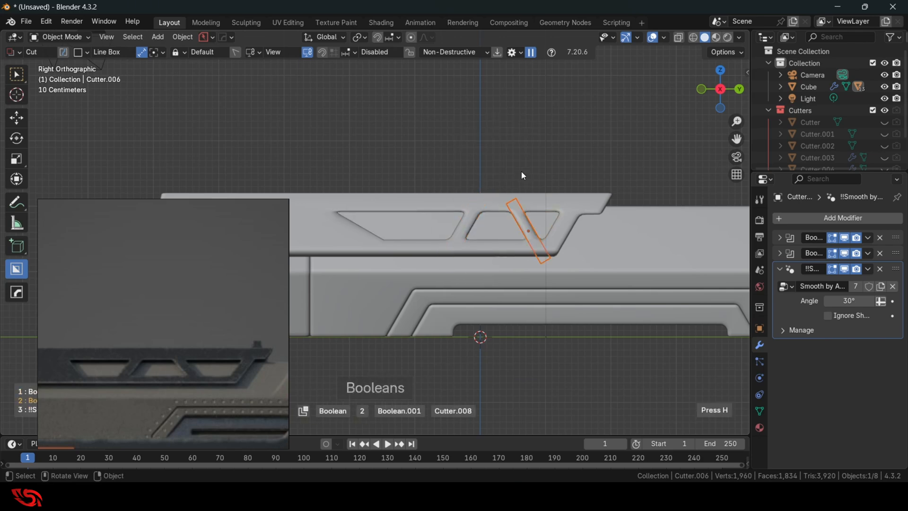
{"action": "scroll", "coordinate": [522, 174], "scroll_direction": "up", "scroll_amount": 1}
{"action": "left_click", "coordinate": [521, 171]}
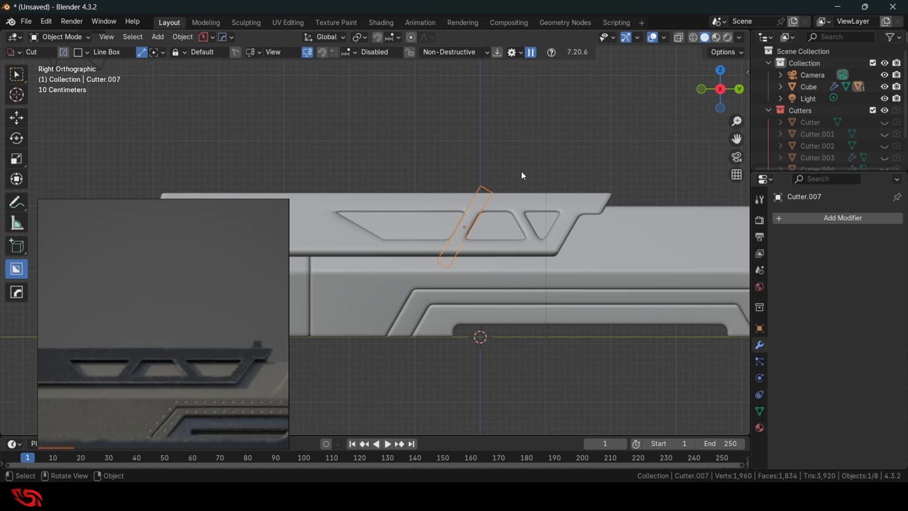
{"action": "middle_click_drag", "start_coordinate": [562, 188], "coordinate": [551, 187], "text": "shift"}
{"action": "key", "text": "g"}
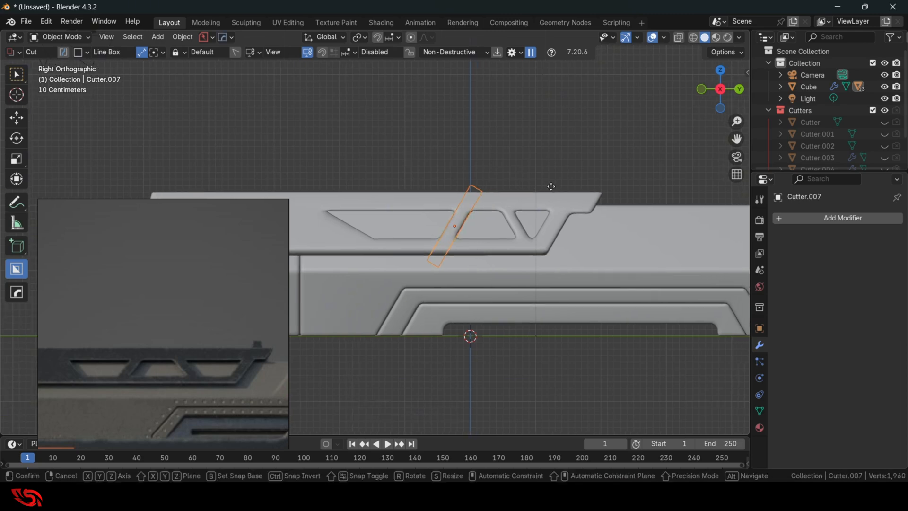
{"action": "key", "text": "y"}
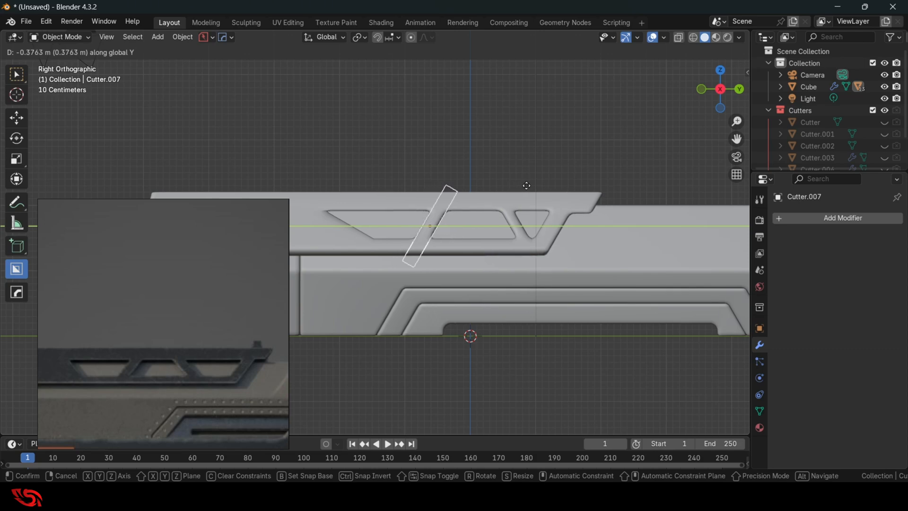
{"action": "left_click", "coordinate": [526, 185]}
Select Slice_Plate and reach its boolean cutter Cutter.006 again with Ever Scroll
{"action": "middle_click_drag", "start_coordinate": [486, 211], "coordinate": [427, 248]}
{"action": "left_click", "coordinate": [387, 205]}
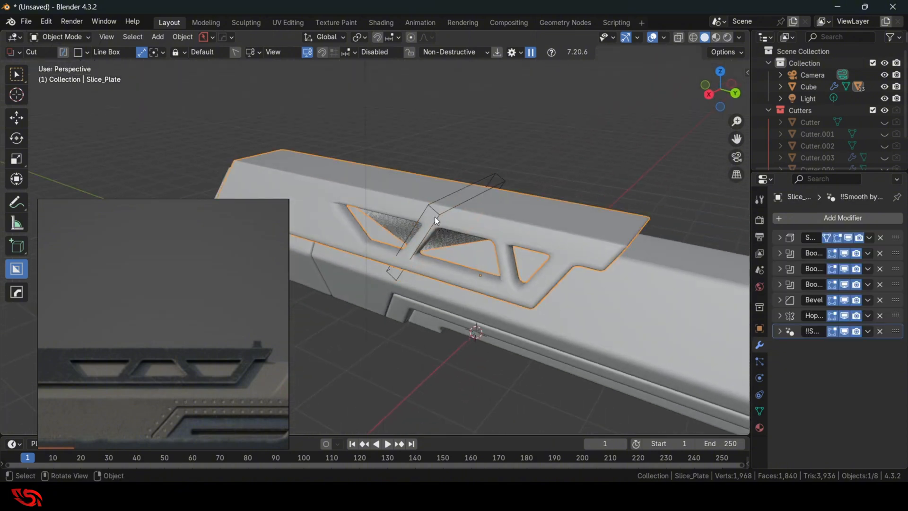
{"action": "mouse_move", "coordinate": [440, 201]}
{"action": "middle_mouse_down"}
{"action": "mouse_move", "coordinate": [511, 203]}
{"action": "mouse_move", "coordinate": [559, 191]}
{"action": "mouse_move", "coordinate": [426, 206]}
{"action": "middle_mouse_up"}
{"action": "key", "text": "q"}
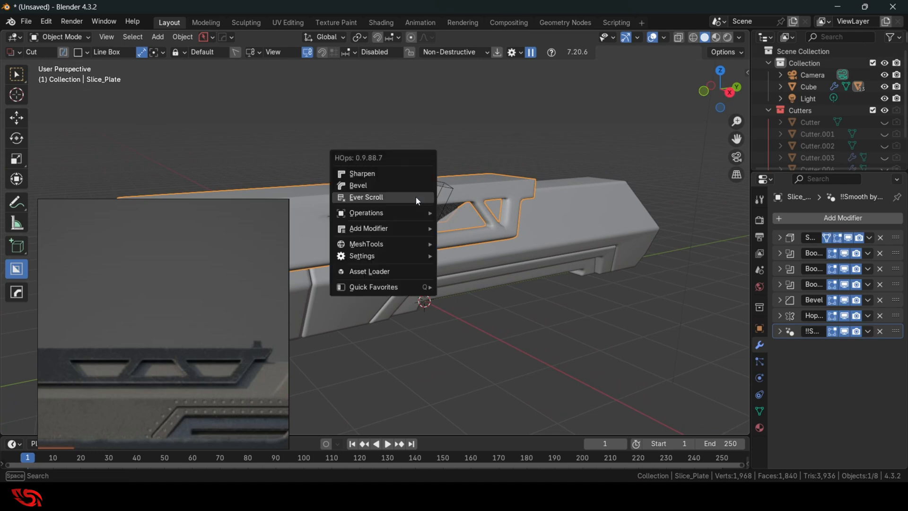
{"action": "left_click", "coordinate": [415, 197]}
{"action": "left_click", "coordinate": [416, 197]}
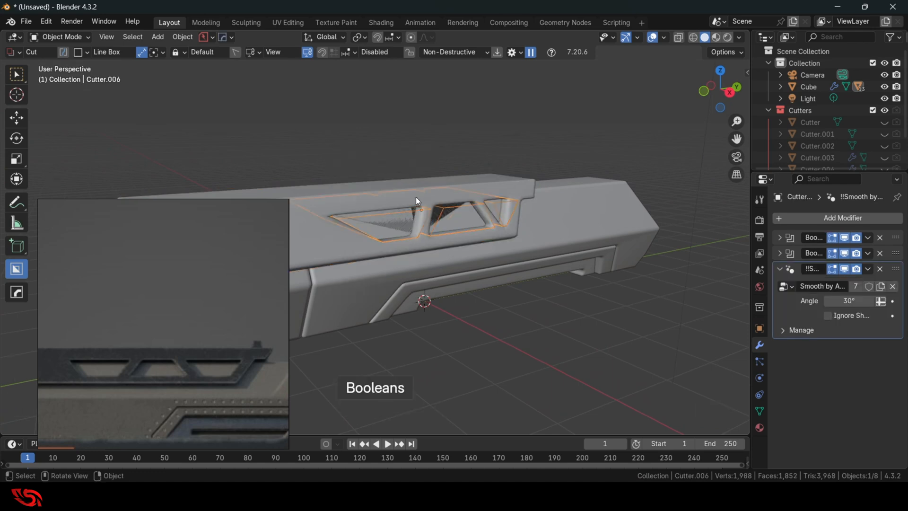
Select Cutter.008 from Cutter.006's booleans with Ever Scroll and move it about -0.25 m along Y in the right orthographic view
{"action": "middle_click_drag", "start_coordinate": [415, 196], "coordinate": [455, 196]}
{"action": "key", "text": "q"}
{"action": "left_click", "coordinate": [456, 196]}
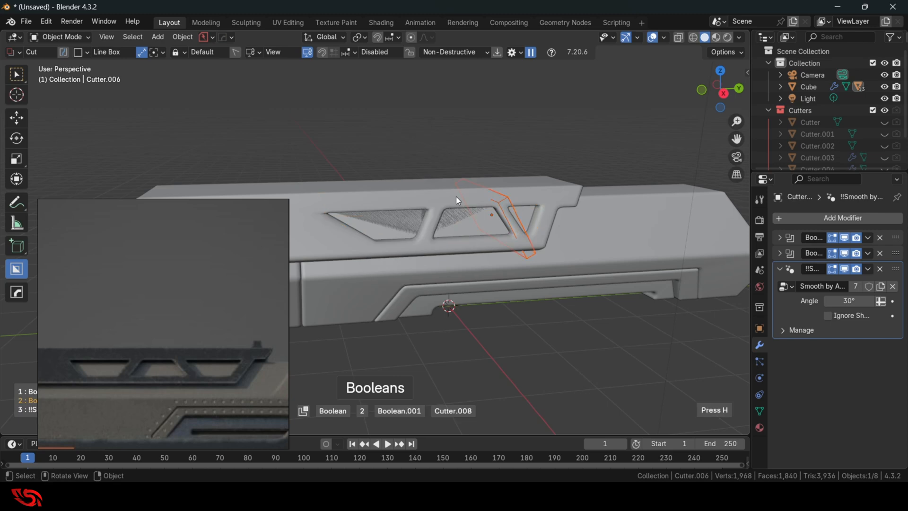
{"action": "left_click", "coordinate": [455, 196]}
{"action": "left_click", "coordinate": [722, 95]}
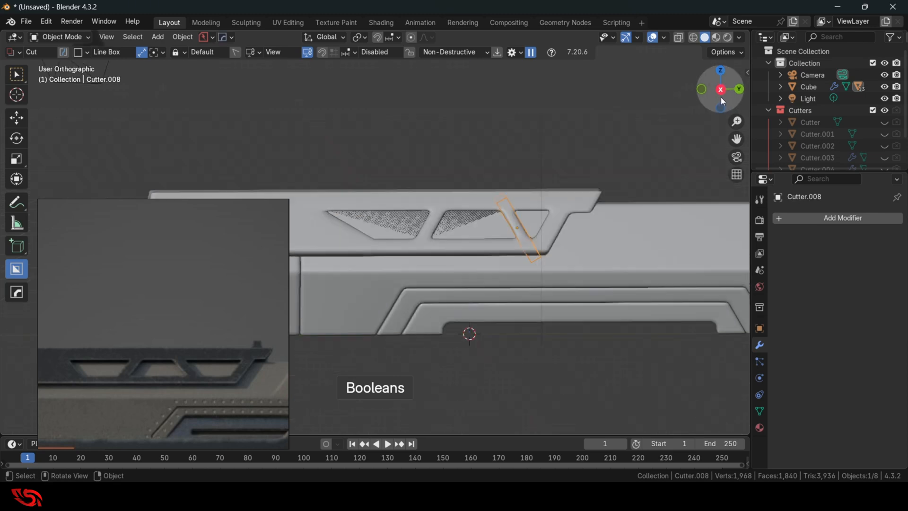
{"action": "key", "text": "g"}
{"action": "key", "text": "y"}
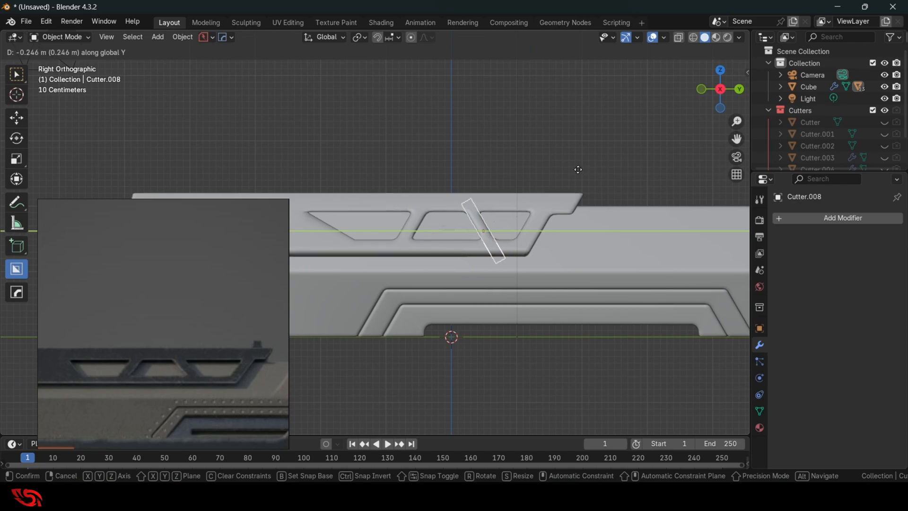
{"action": "left_click", "coordinate": [578, 170]}
Compare the struts with the reference and reduce the Slice_Plate bevel width to about 0.0045 with the HardOps Bevel
{"action": "scroll", "coordinate": [441, 259], "scroll_direction": "up", "scroll_amount": 3}
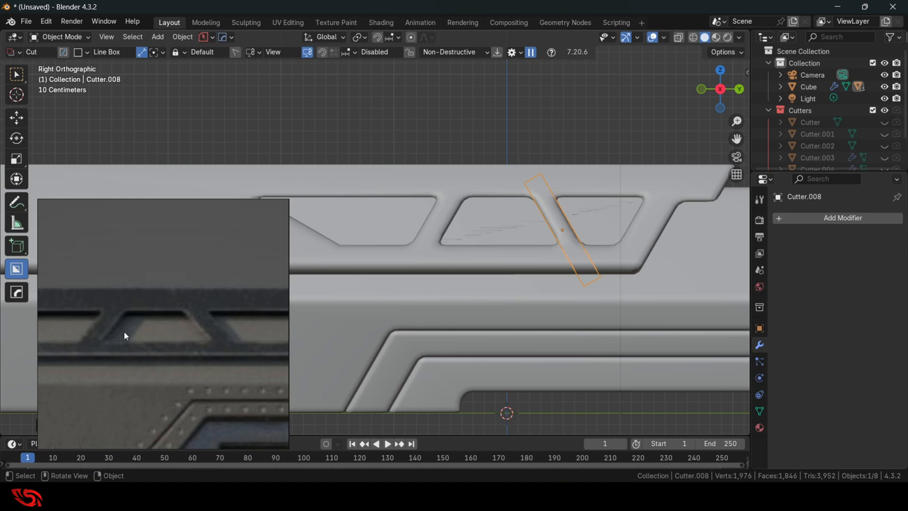
{"action": "scroll", "coordinate": [489, 220], "scroll_direction": "down", "scroll_amount": 2}
{"action": "left_click", "coordinate": [423, 198]}
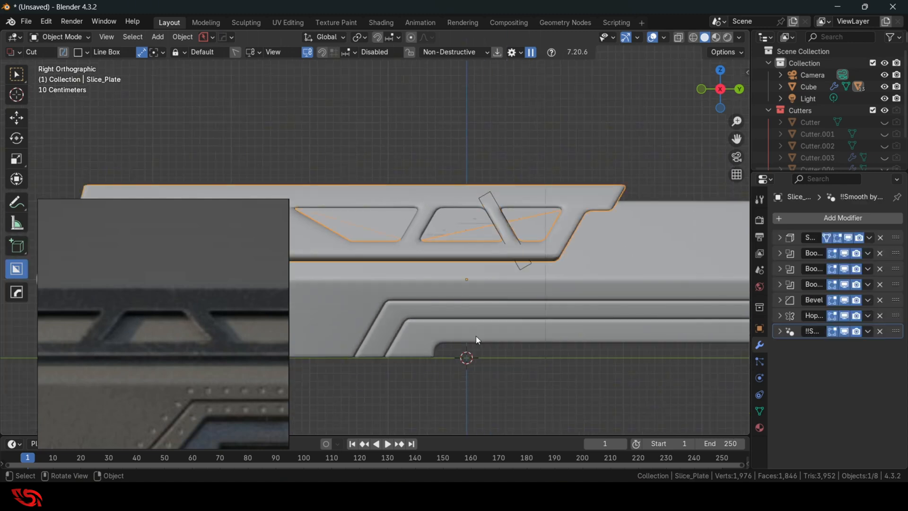
{"action": "middle_click_drag", "start_coordinate": [503, 287], "coordinate": [481, 209]}
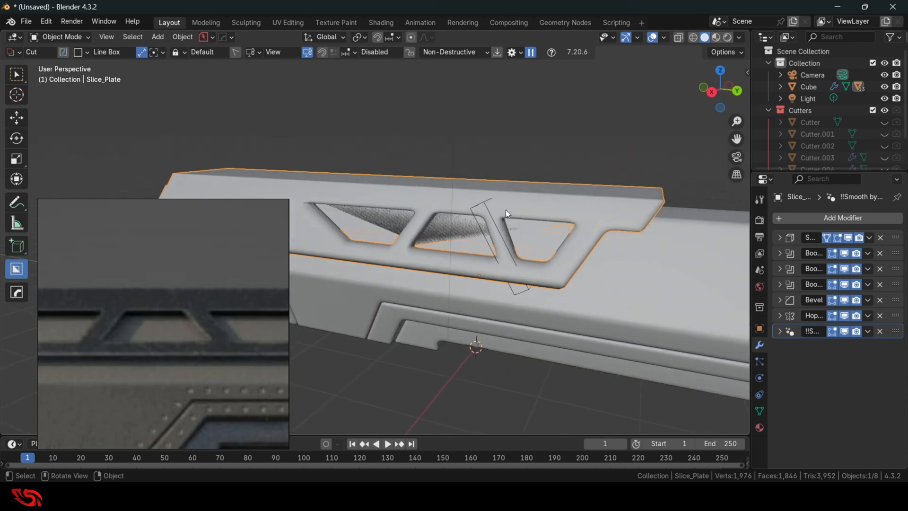
{"action": "middle_click_drag", "start_coordinate": [383, 210], "coordinate": [393, 208]}
{"action": "key", "text": "q"}
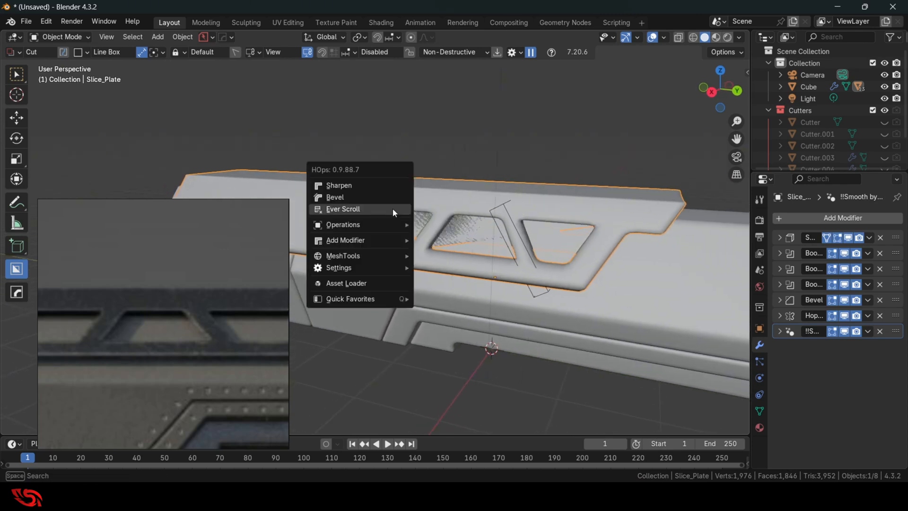
{"action": "left_click", "coordinate": [384, 197]}
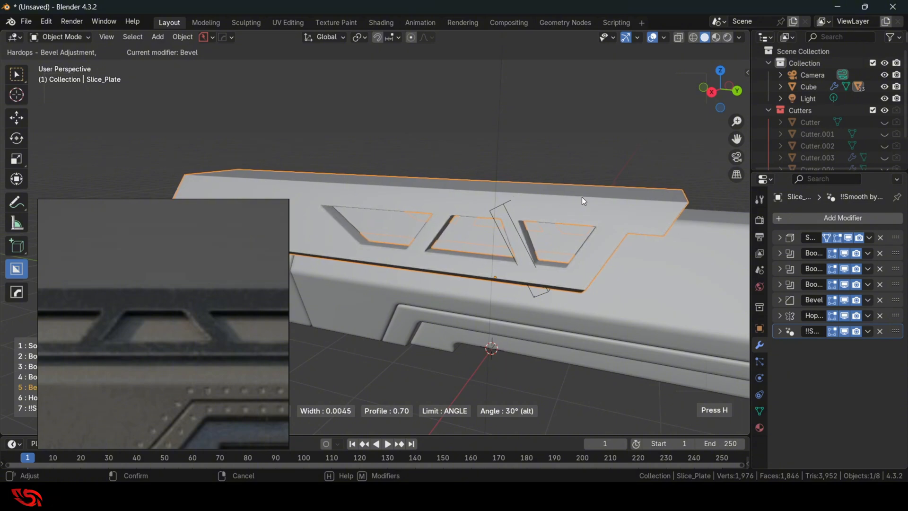
{"action": "left_click", "coordinate": [510, 203], "text": "shift"}
Select the remaining visible cutter Cutter.008 and hide it
{"action": "left_click", "coordinate": [500, 205]}
{"action": "key", "text": "h"}
{"action": "middle_click_drag", "start_coordinate": [500, 204], "coordinate": [455, 234]}
Examine the reference images for the top plate's openings, its small raised tabs and its front end near the barrel
{"action": "scroll", "coordinate": [455, 233], "scroll_direction": "down", "scroll_amount": 3}
{"action": "scroll", "coordinate": [163, 317], "scroll_direction": "down", "scroll_amount": 6}
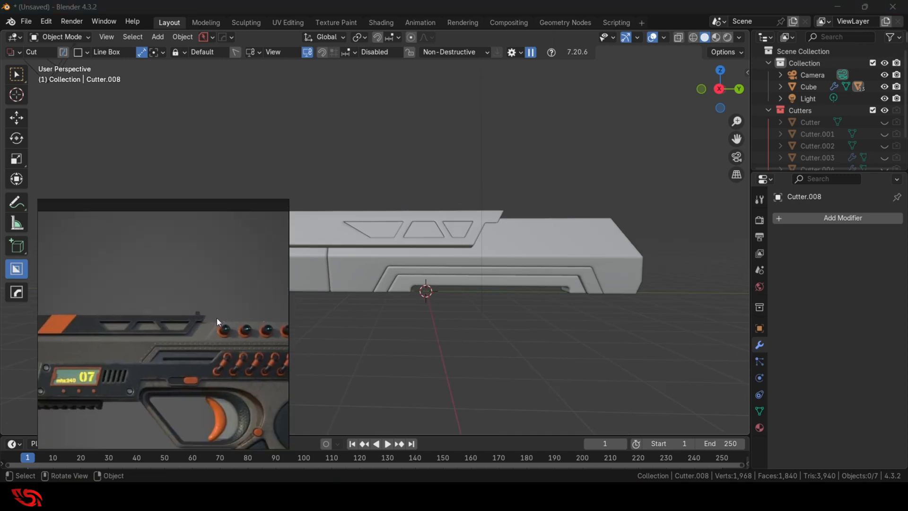
{"action": "scroll", "coordinate": [208, 320], "scroll_direction": "up", "scroll_amount": 4}
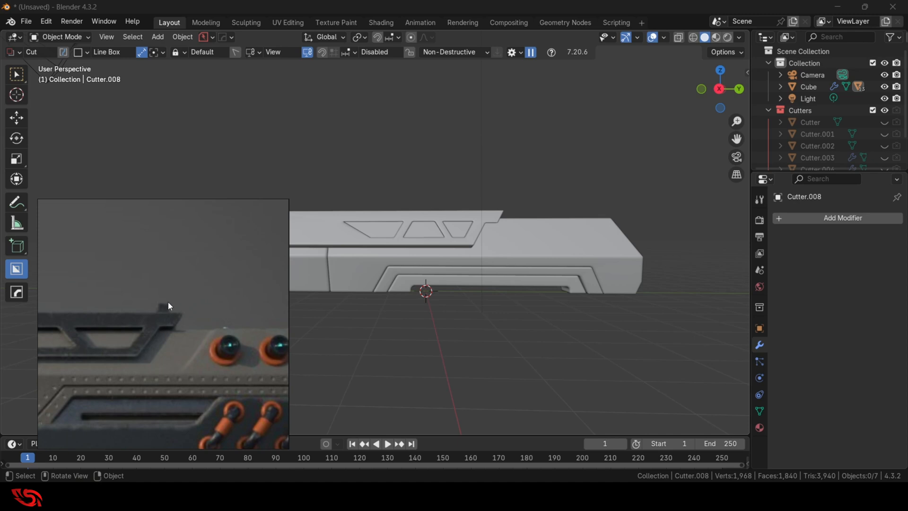
{"action": "scroll", "coordinate": [175, 306], "scroll_direction": "down", "scroll_amount": 5}
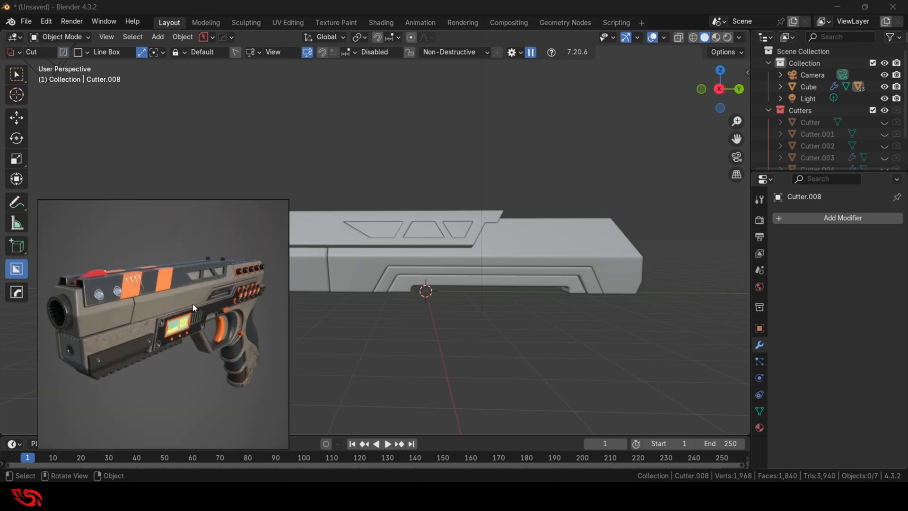
{"action": "scroll", "coordinate": [220, 339], "scroll_direction": "up", "scroll_amount": 6}
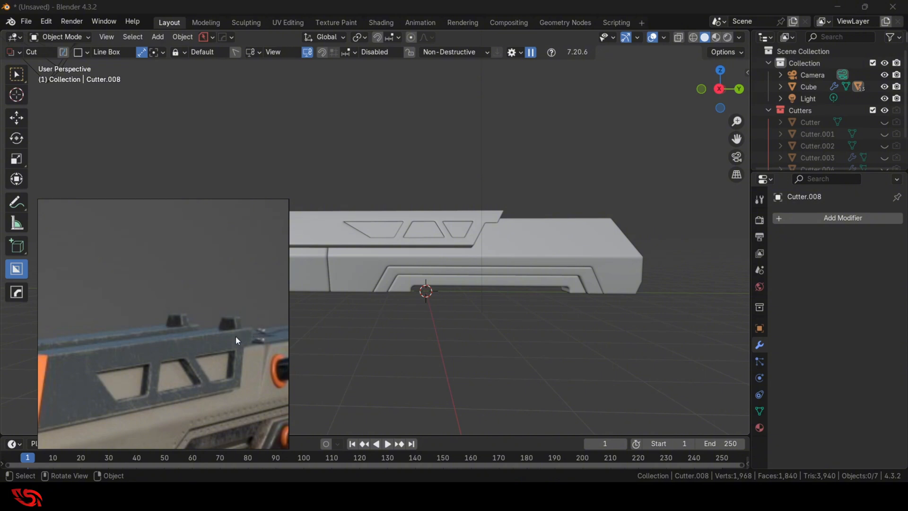
{"action": "scroll", "coordinate": [189, 307], "scroll_direction": "down", "scroll_amount": 5}
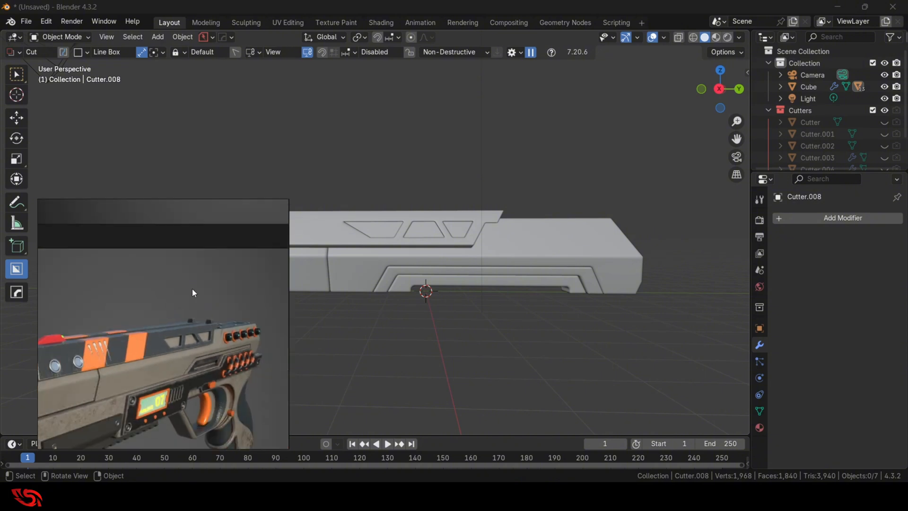
{"action": "left_click_drag", "start_coordinate": [183, 333], "coordinate": [259, 326]}
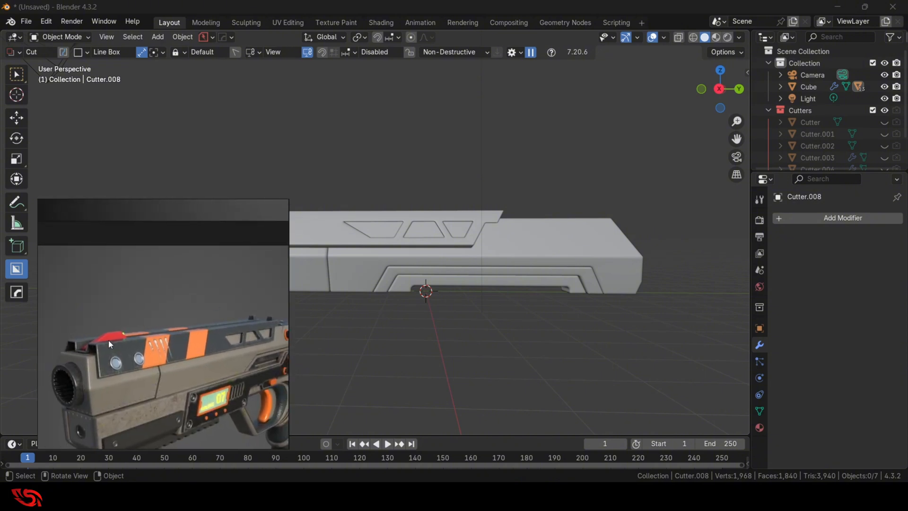
{"action": "scroll", "coordinate": [156, 337], "scroll_direction": "up", "scroll_amount": 4}
{"action": "scroll", "coordinate": [134, 324], "scroll_direction": "down", "scroll_amount": 3}
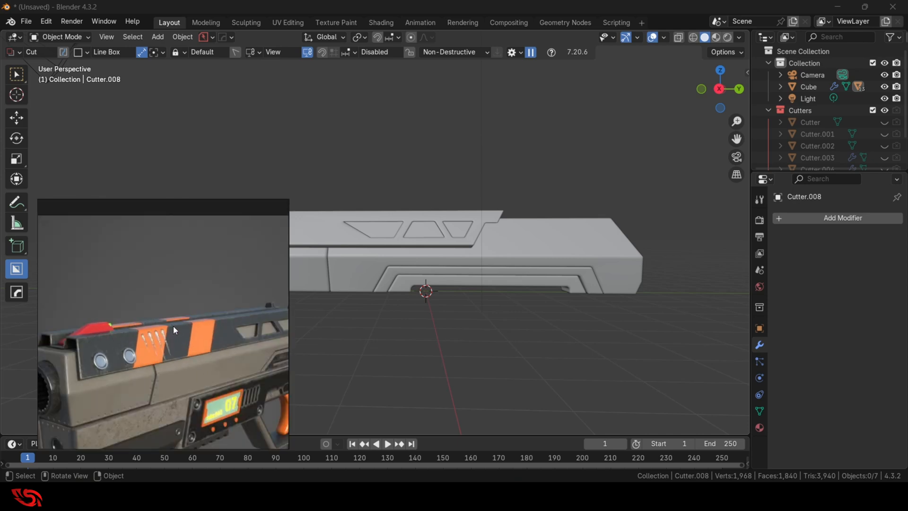
{"action": "scroll", "coordinate": [159, 332], "scroll_direction": "up", "scroll_amount": 5}
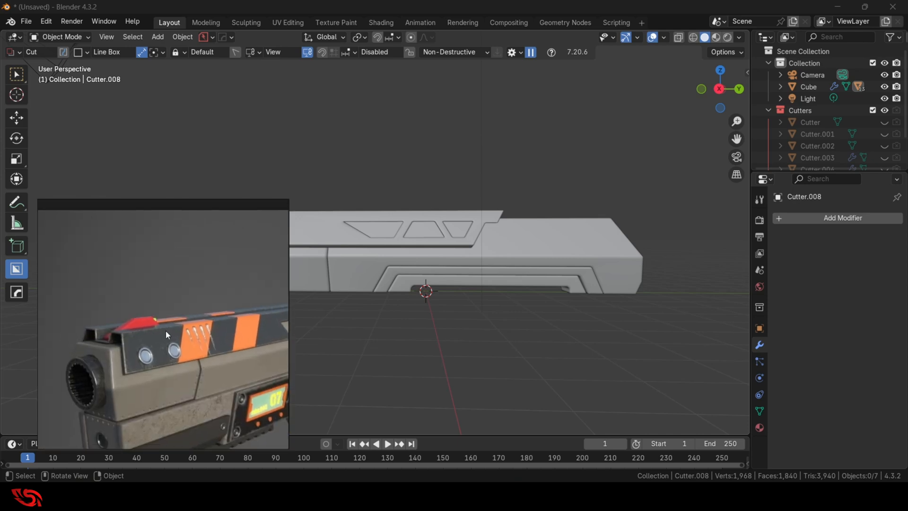
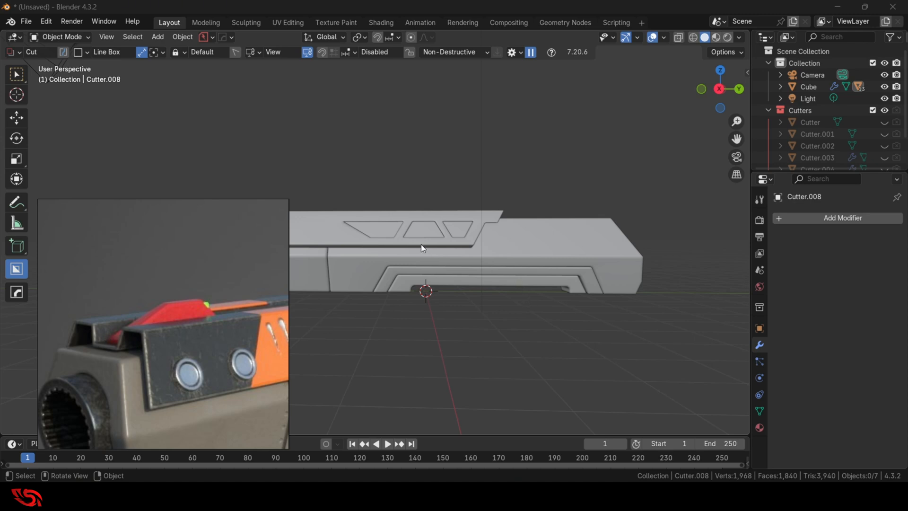
Compare the model's end-on profile with the reference's top plate and return to the right orthographic view
{"action": "middle_click_drag", "start_coordinate": [421, 244], "coordinate": [557, 251]}
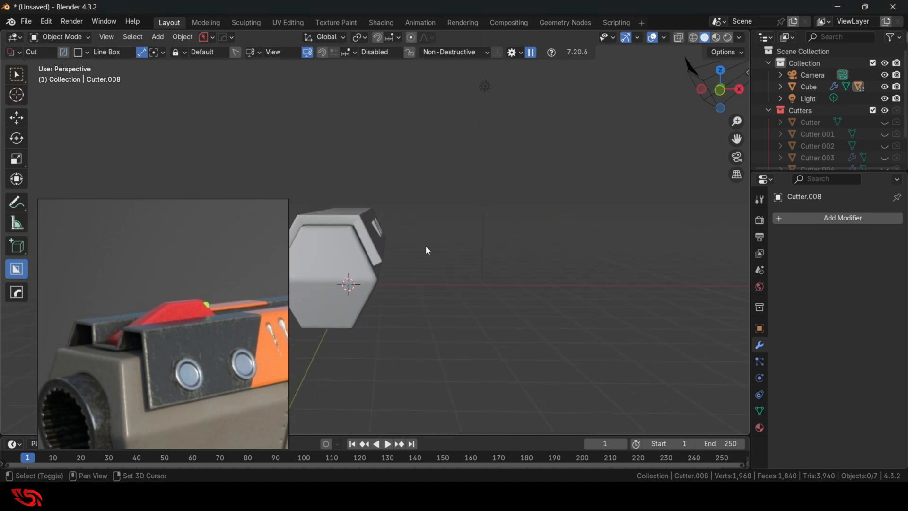
{"action": "middle_click_drag", "start_coordinate": [427, 250], "coordinate": [467, 261], "text": "shift"}
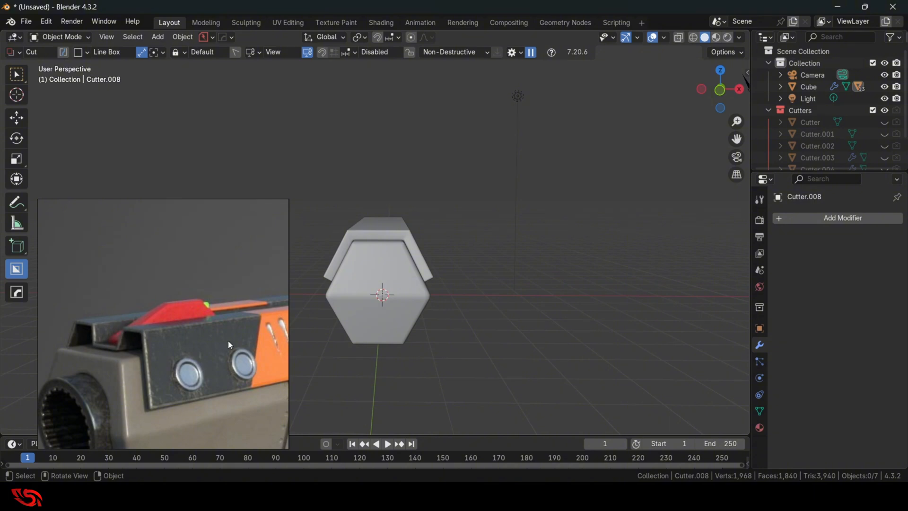
{"action": "scroll", "coordinate": [494, 290], "scroll_direction": "up", "scroll_amount": 5}
{"action": "scroll", "coordinate": [492, 287], "scroll_direction": "down", "scroll_amount": 4}
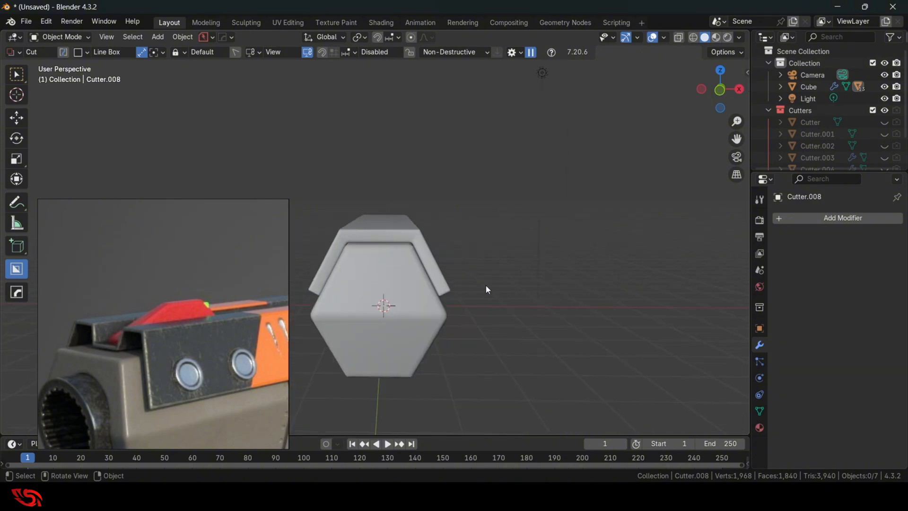
{"action": "left_click", "coordinate": [739, 89]}
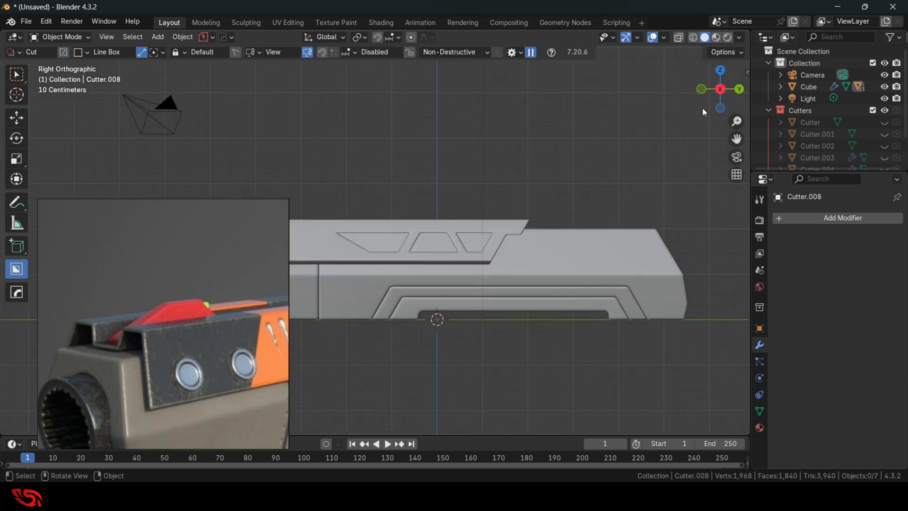
Thicken Slice_Plate outward with its Solidify modifier, checking the profile around the hexagonal body in front view
{"action": "left_click", "coordinate": [702, 91]}
{"action": "scroll", "coordinate": [477, 248], "scroll_direction": "up", "scroll_amount": 4}
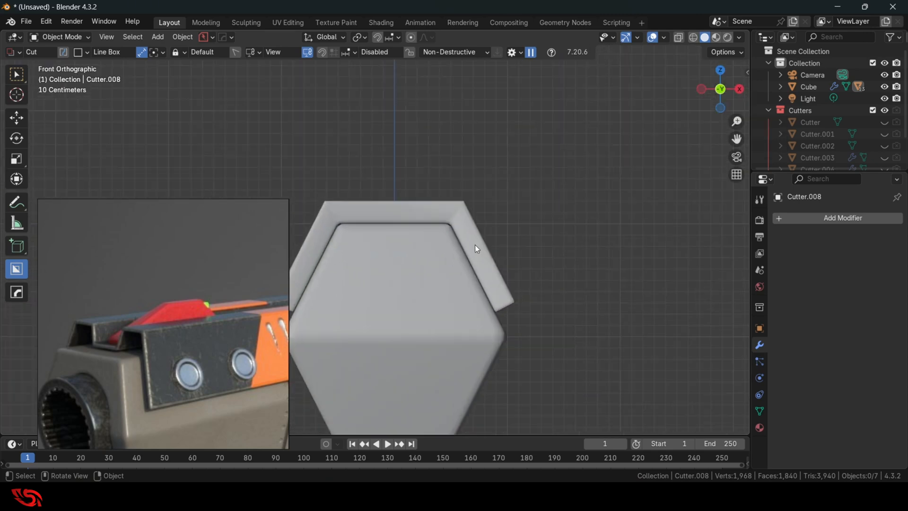
{"action": "left_click", "coordinate": [455, 211]}
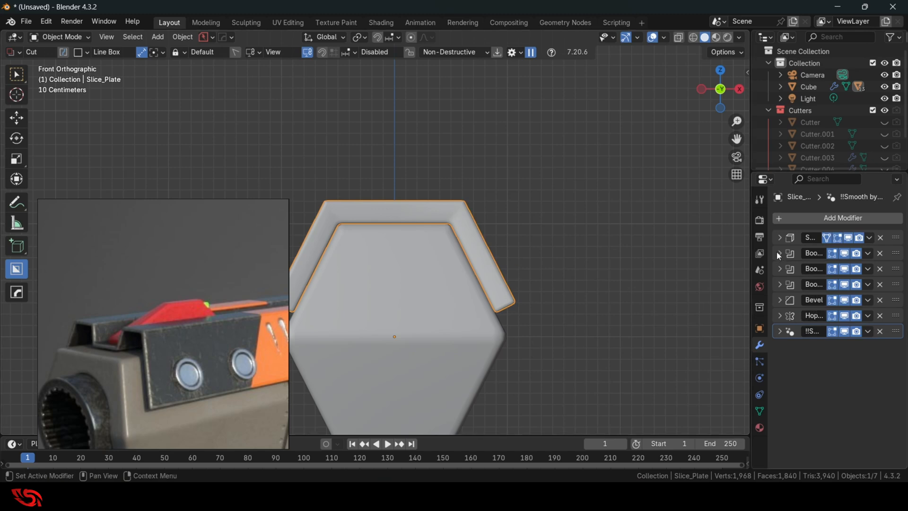
{"action": "left_click", "coordinate": [779, 237]}
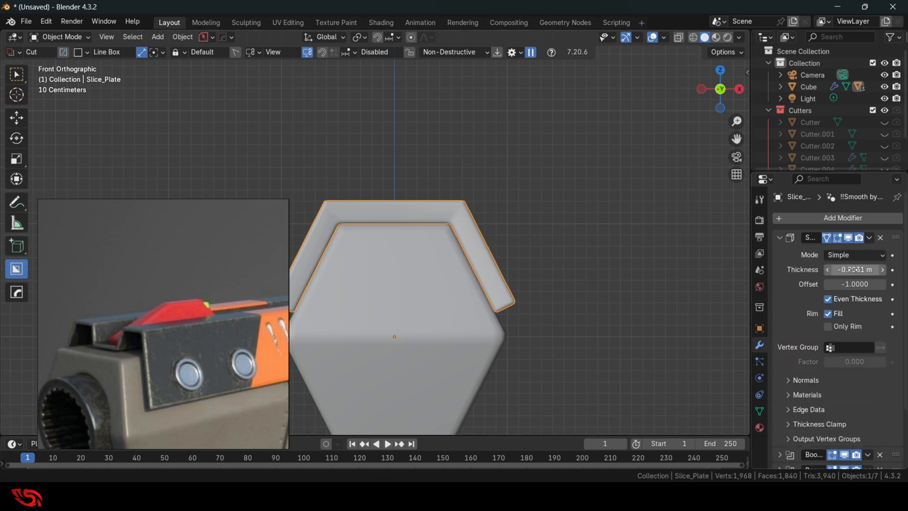
{"action": "left_click_drag", "start_coordinate": [851, 269], "coordinate": [827, 269]}
{"action": "left_click", "coordinate": [779, 237]}
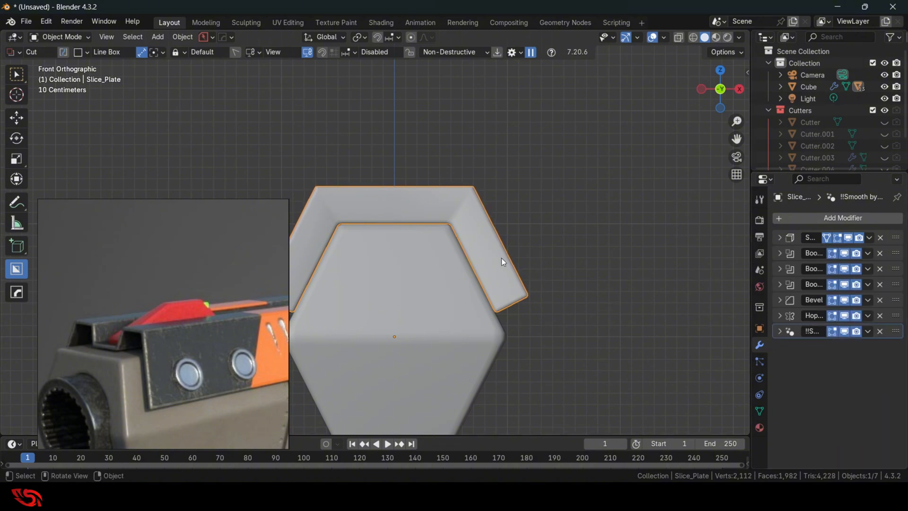
Cut a centred trapezoidal notch, wider at its upper edge, along the top of Slice_Plate with a BoxCutter Ngon
{"action": "scroll", "coordinate": [404, 216], "scroll_direction": "down", "scroll_amount": 2}
{"action": "middle_click_drag", "start_coordinate": [390, 169], "coordinate": [405, 169], "text": "shift"}
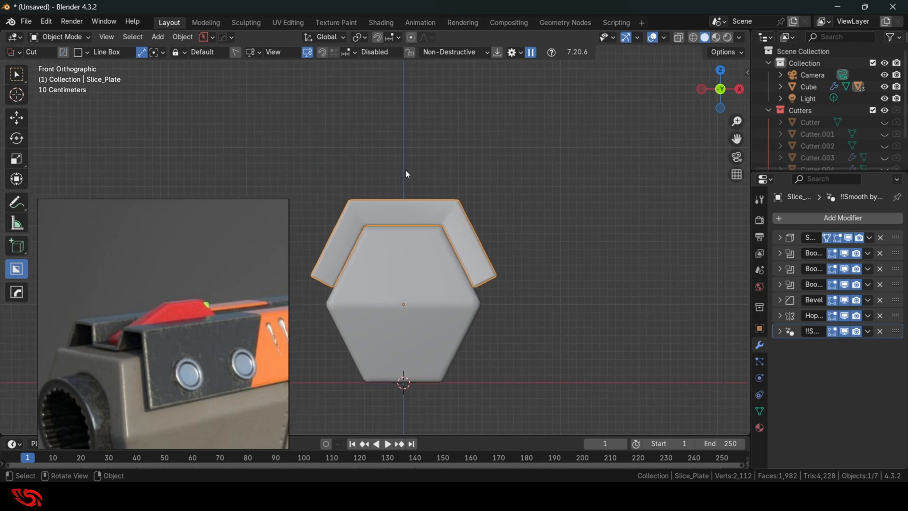
{"action": "key", "text": "d"}
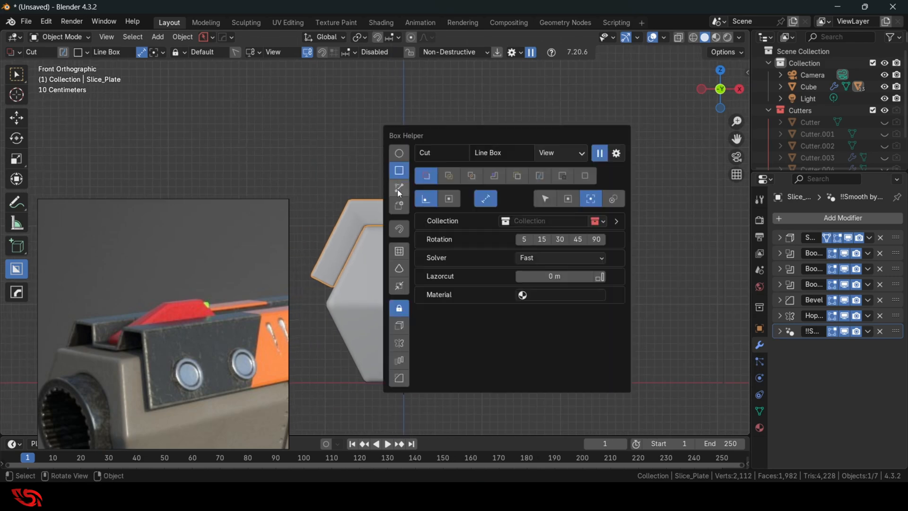
{"action": "left_click", "coordinate": [398, 190]}
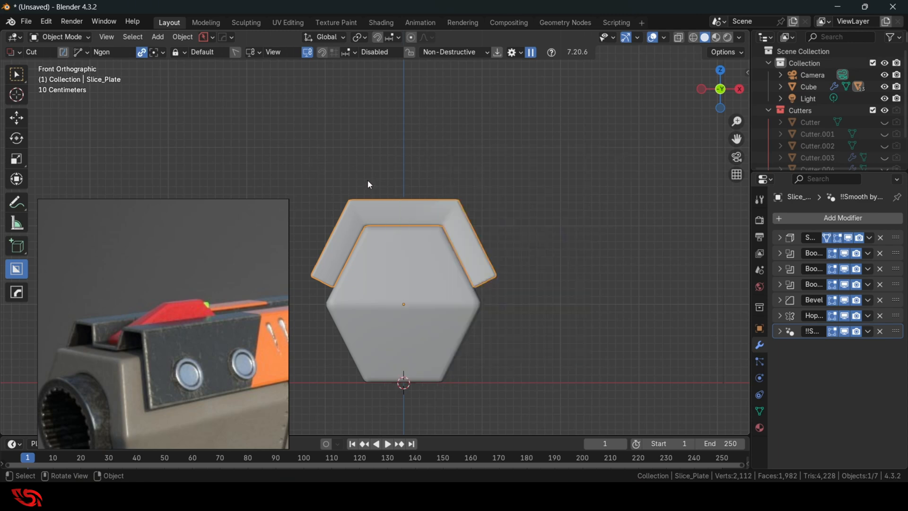
{"action": "key", "text": "d"}
{"action": "left_click", "coordinate": [362, 176]}
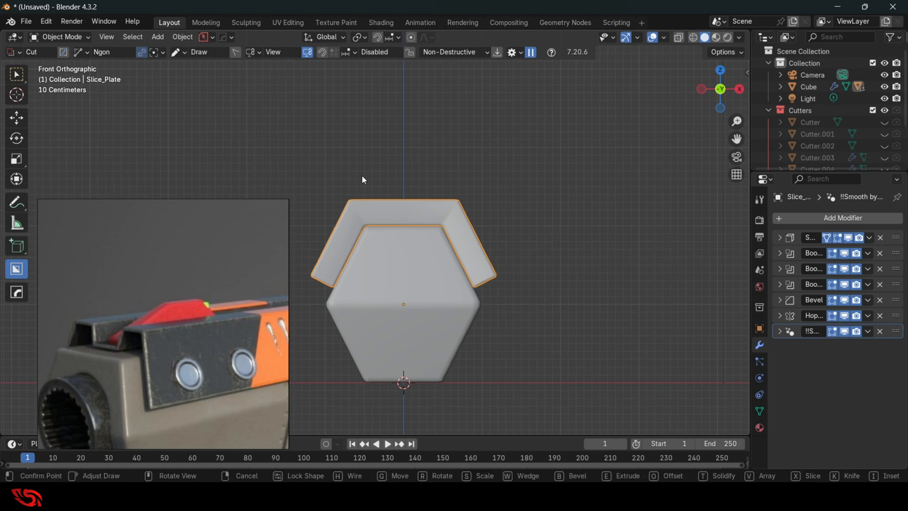
{"action": "left_click", "coordinate": [385, 216]}
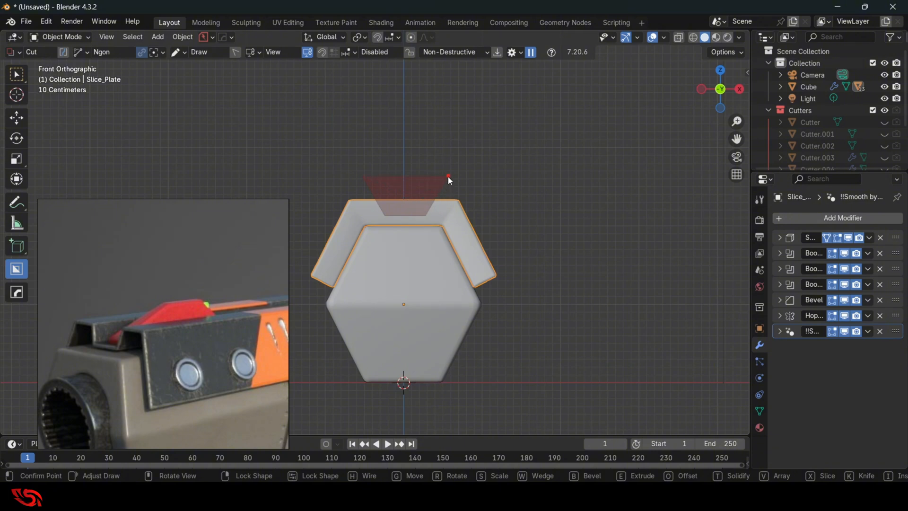
{"action": "key", "text": "space"}
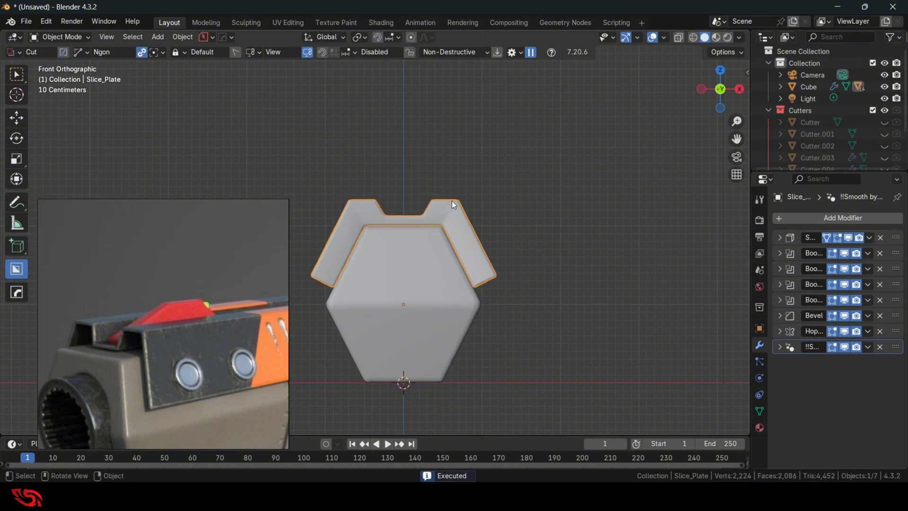
Examine the notched top plate's profile from the front and in perspective against the reference
{"action": "middle_click_drag", "start_coordinate": [544, 210], "coordinate": [560, 247]}
{"action": "left_click", "coordinate": [718, 98]}
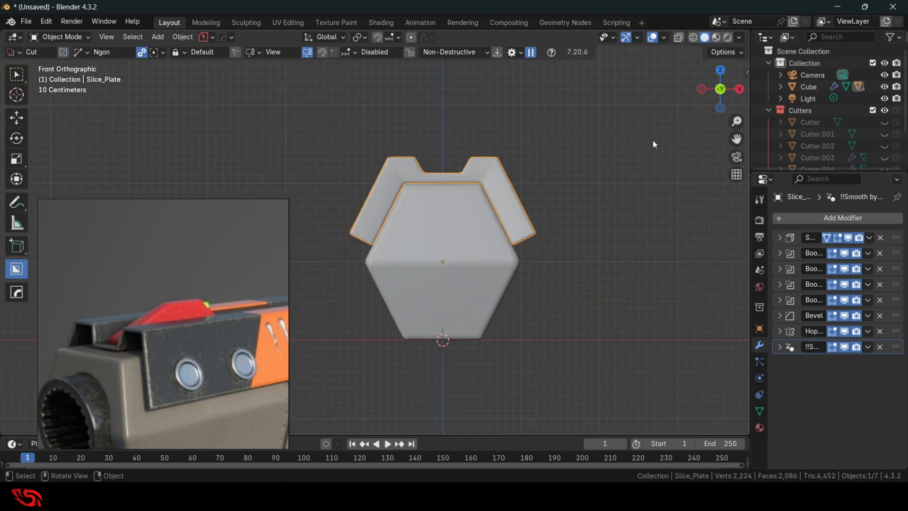
{"action": "scroll", "coordinate": [572, 189], "scroll_direction": "up", "scroll_amount": 1}
{"action": "middle_click_drag", "start_coordinate": [572, 189], "coordinate": [522, 234], "text": "shift"}
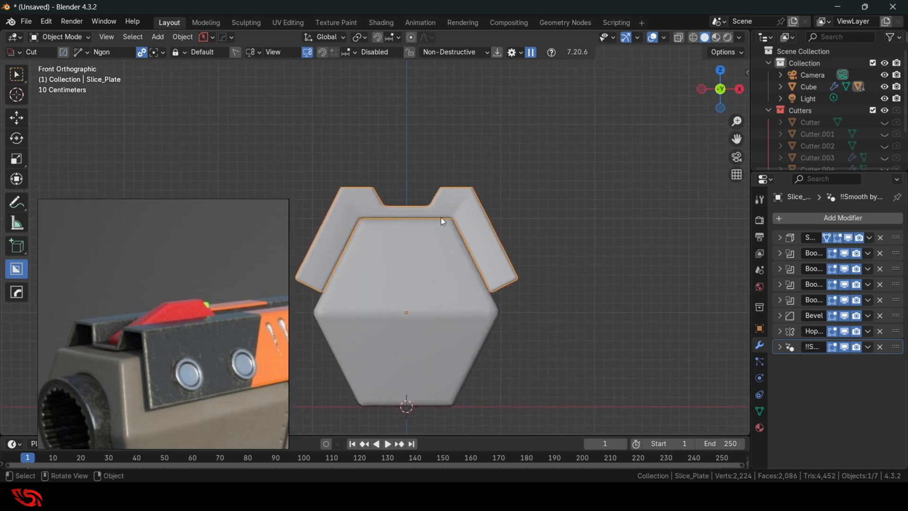
{"action": "scroll", "coordinate": [442, 221], "scroll_direction": "up", "scroll_amount": 2}
{"action": "scroll", "coordinate": [440, 219], "scroll_direction": "down", "scroll_amount": 4}
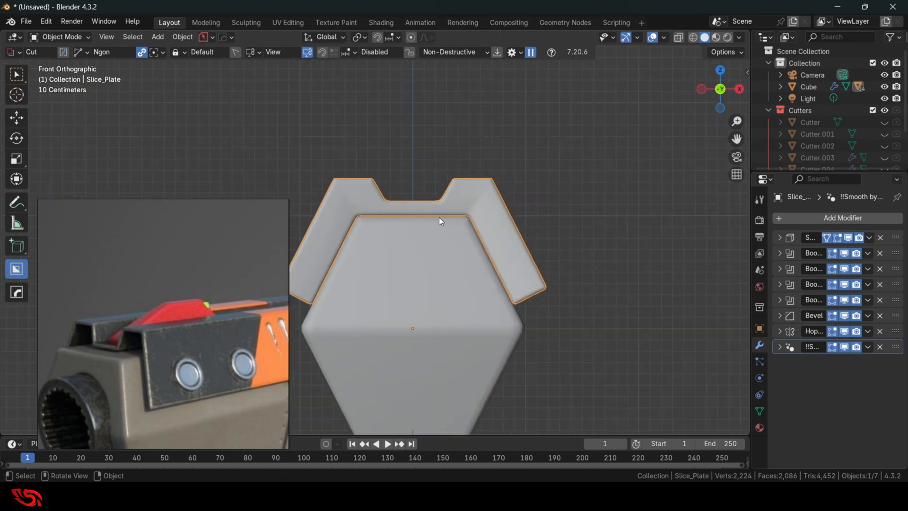
{"action": "middle_click_drag", "start_coordinate": [464, 205], "coordinate": [432, 207]}
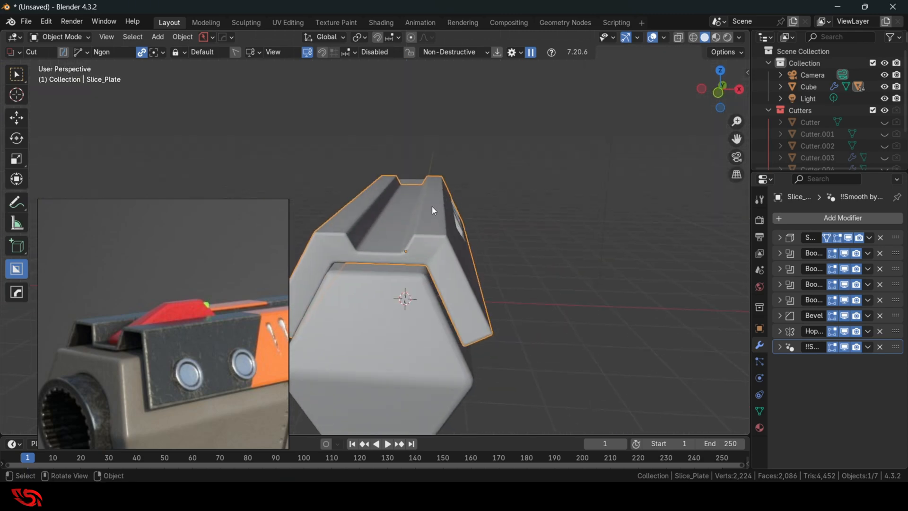
{"action": "scroll", "coordinate": [432, 207], "scroll_direction": "down", "scroll_amount": 3}
{"action": "middle_click_drag", "start_coordinate": [459, 244], "coordinate": [427, 264]}
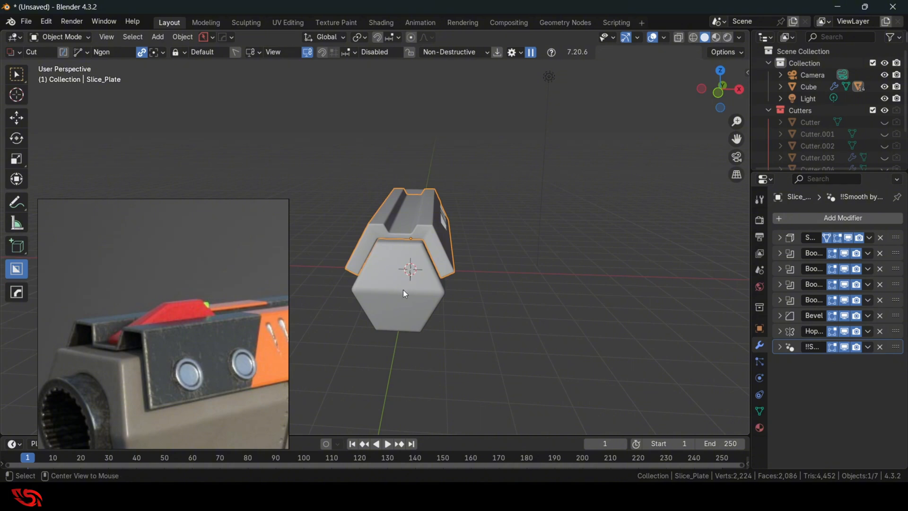
Mirror Slice_Plate via -X with the HardOps mirror in Modifier mode
{"action": "key", "text": "alt+x"}
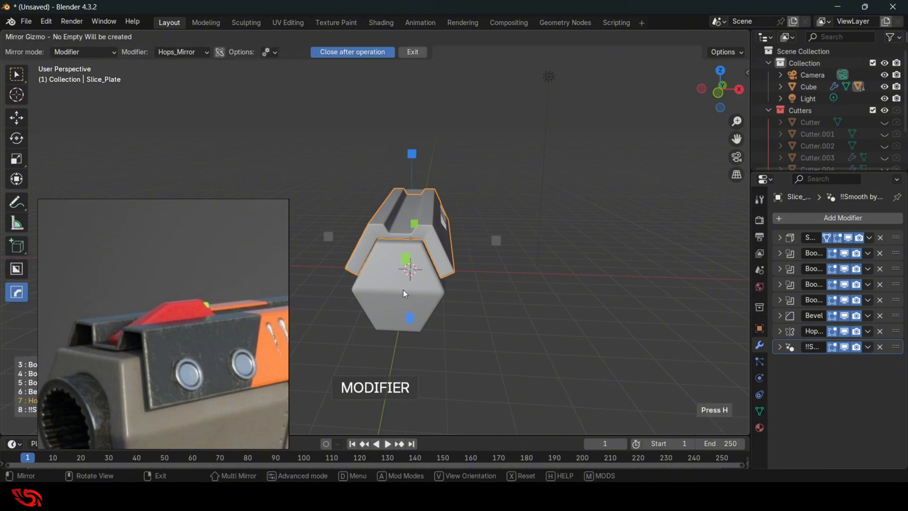
{"action": "left_click", "coordinate": [333, 242]}
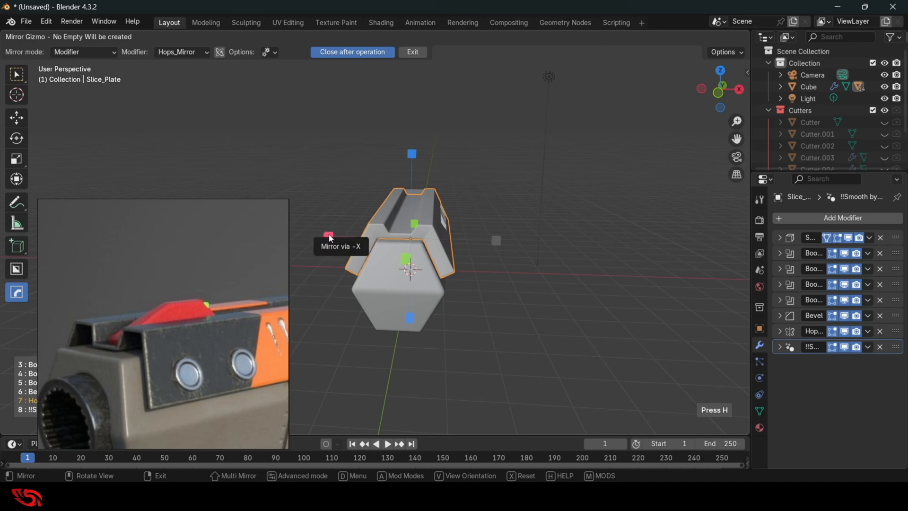
{"action": "left_click", "coordinate": [328, 235]}
Inspect the plate's side openings and select their cutter Cutter.006 through the HardOps Boolean scroll
{"action": "middle_click_drag", "start_coordinate": [541, 230], "coordinate": [421, 253]}
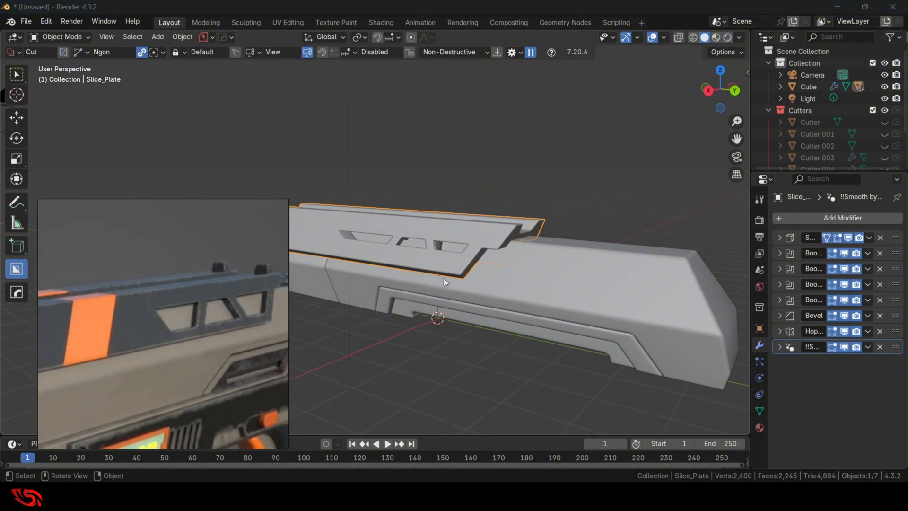
{"action": "middle_click_drag", "start_coordinate": [443, 278], "coordinate": [437, 190]}
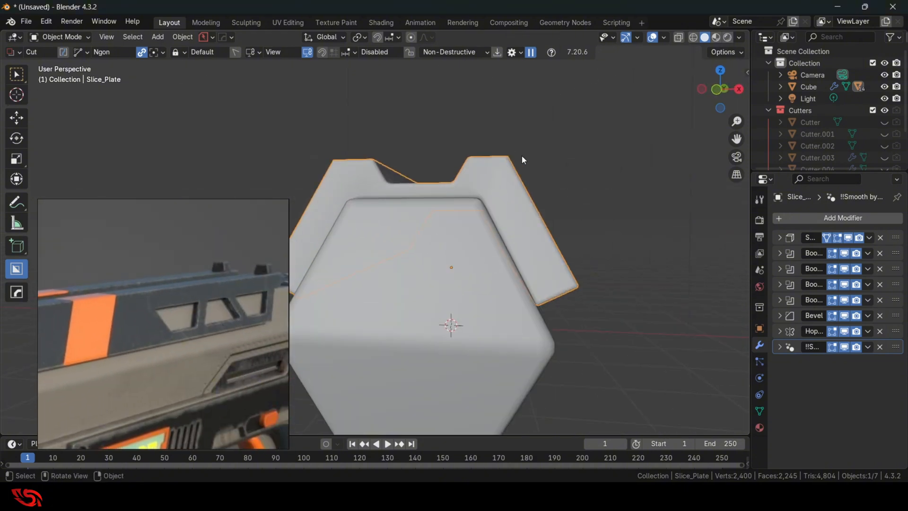
{"action": "middle_click_drag", "start_coordinate": [503, 194], "coordinate": [521, 244]}
{"action": "scroll", "coordinate": [478, 228], "scroll_direction": "down", "scroll_amount": 2}
{"action": "scroll", "coordinate": [506, 244], "scroll_direction": "up", "scroll_amount": 1}
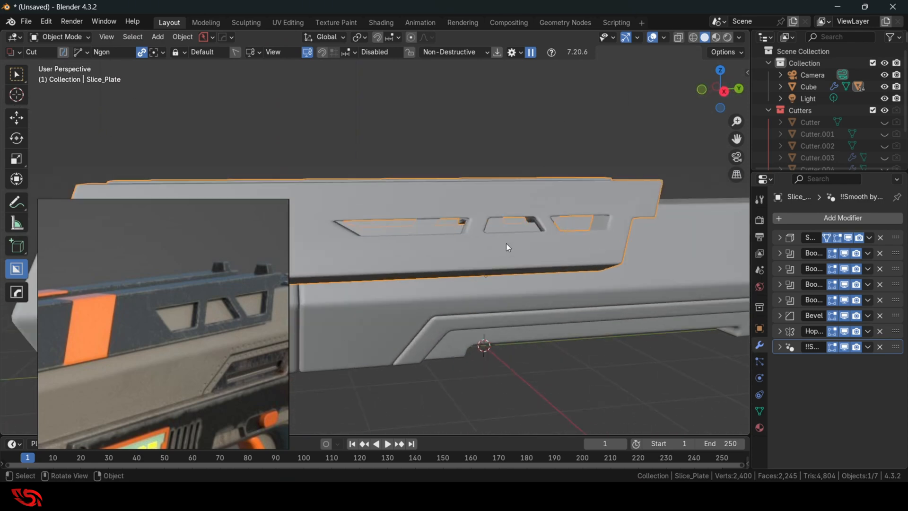
{"action": "key", "text": "q"}
{"action": "left_click", "coordinate": [496, 255]}
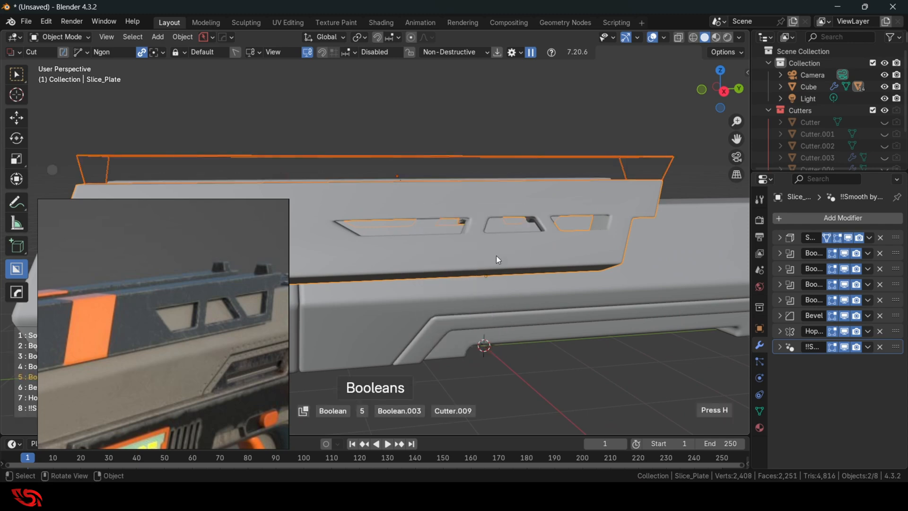
{"action": "scroll", "coordinate": [495, 256], "scroll_direction": "up", "scroll_amount": 2}
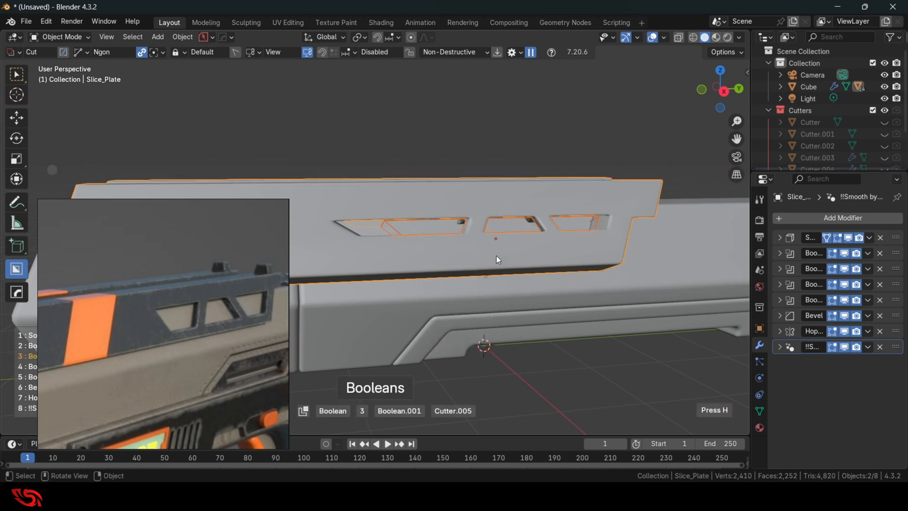
{"action": "scroll", "coordinate": [495, 256], "scroll_direction": "down", "scroll_amount": 1}
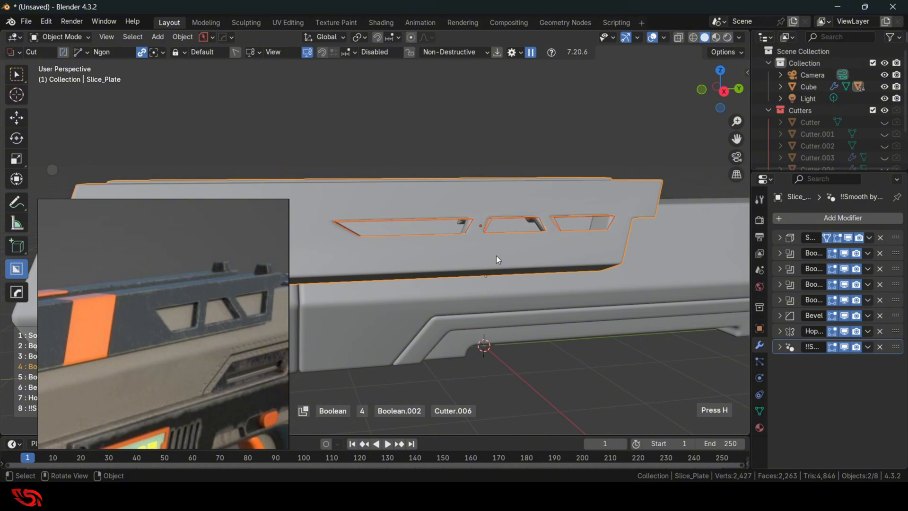
{"action": "left_click", "coordinate": [496, 256]}
Scale Cutter.006 up along global X until it reaches through the thickened plate side, and hide it
{"action": "middle_click_drag", "start_coordinate": [495, 255], "coordinate": [530, 250]}
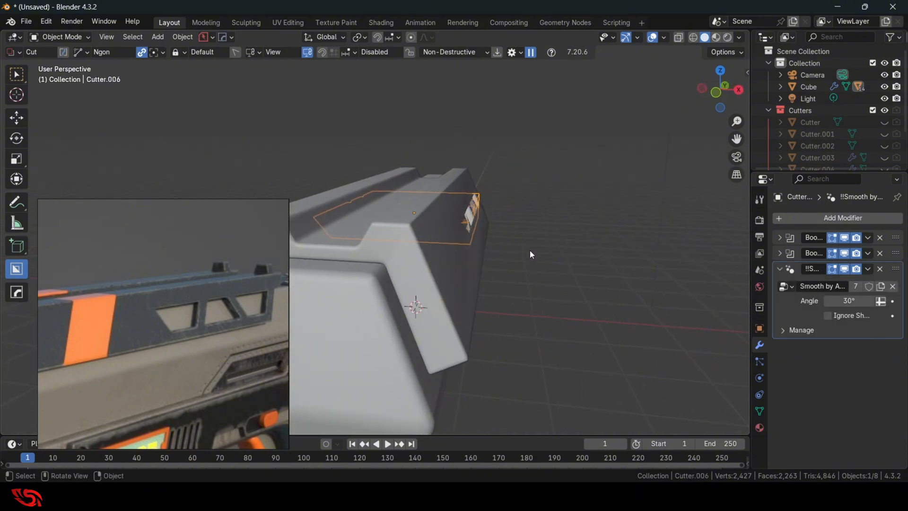
{"action": "key", "text": "s"}
{"action": "key", "text": "x"}
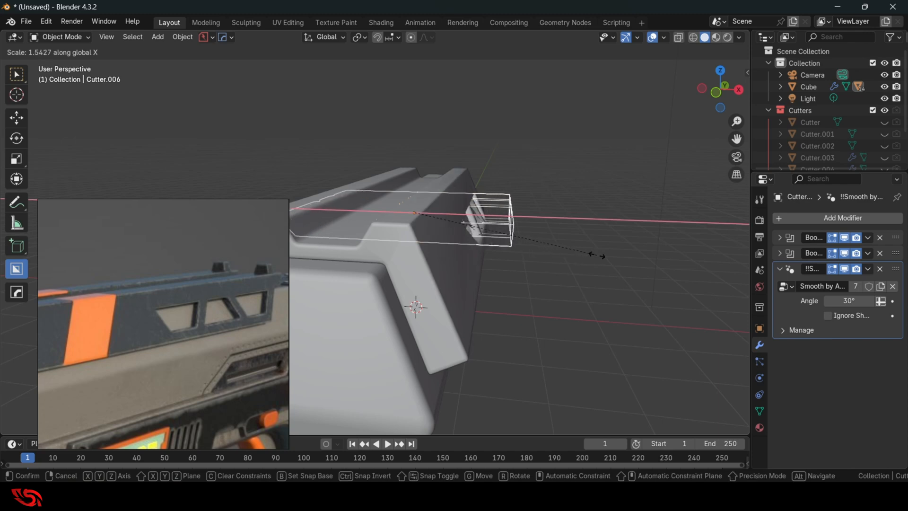
{"action": "left_click", "coordinate": [620, 257]}
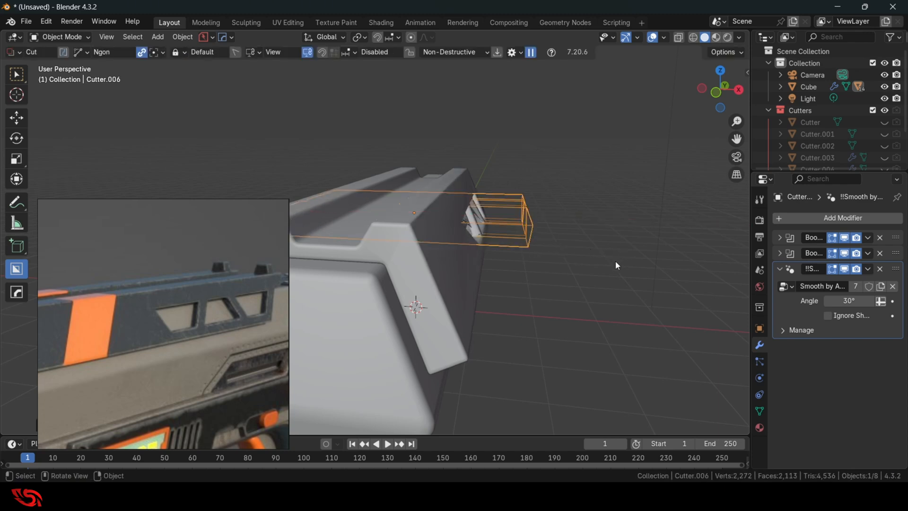
{"action": "key", "text": "Delete"}
{"action": "middle_click_drag", "start_coordinate": [613, 260], "coordinate": [469, 208]}
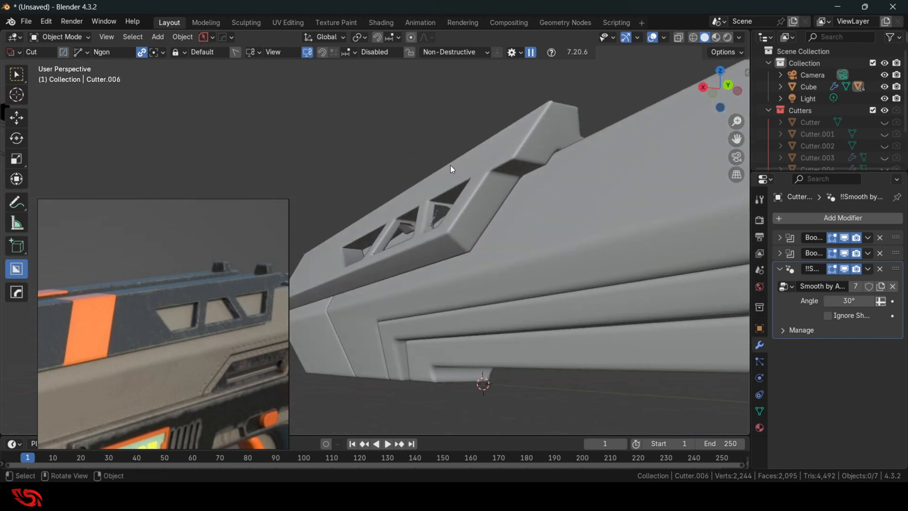
Isolate Slice_Plate in local view and inspect the inner side of its openings from below
{"action": "left_click", "coordinate": [451, 167]}
{"action": "middle_click_drag", "start_coordinate": [450, 177], "coordinate": [475, 243]}
{"action": "key", "text": "KP_Divide"}
{"action": "scroll", "coordinate": [480, 249], "scroll_direction": "down", "scroll_amount": 3}
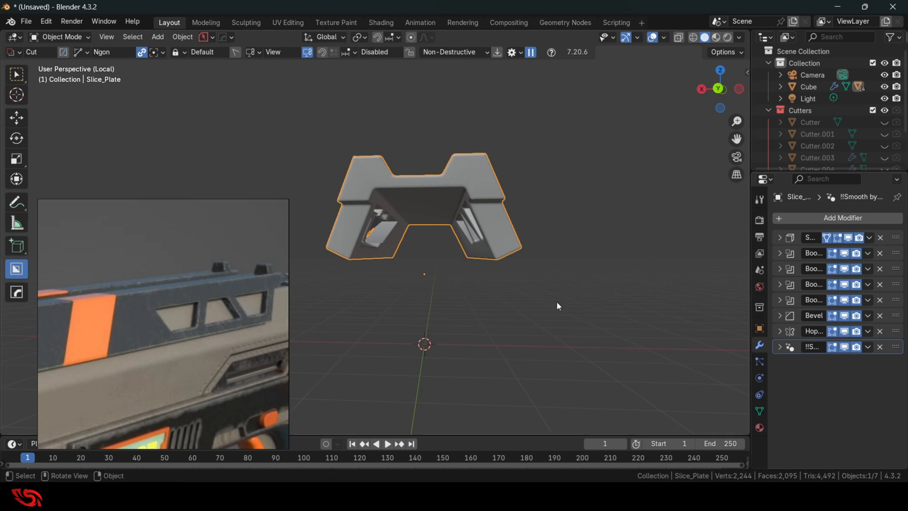
{"action": "middle_click_drag", "start_coordinate": [557, 302], "coordinate": [478, 237]}
{"action": "scroll", "coordinate": [540, 282], "scroll_direction": "up", "scroll_amount": 3}
Turn off the viewport display of Slice_Plate's Smooth by Angle, Hops_Mirror and Bevel modifiers
{"action": "left_click", "coordinate": [844, 347]}
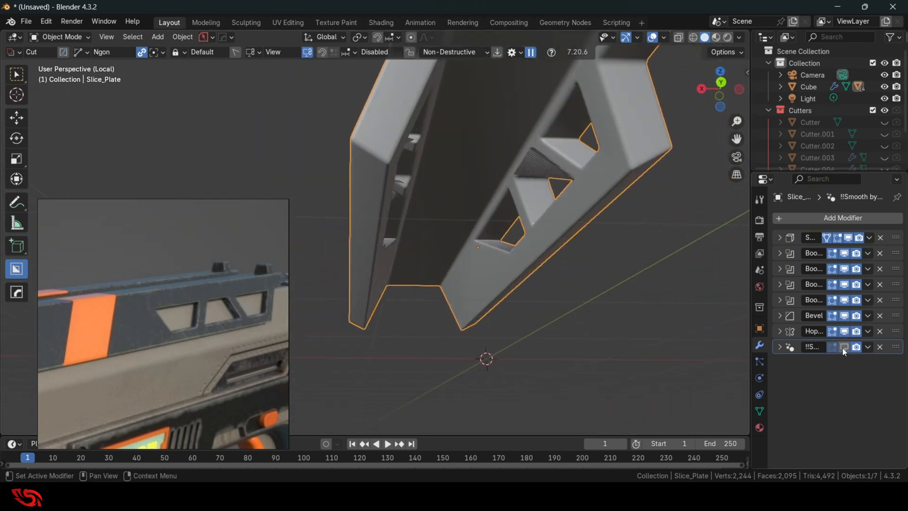
{"action": "left_click", "coordinate": [845, 316]}
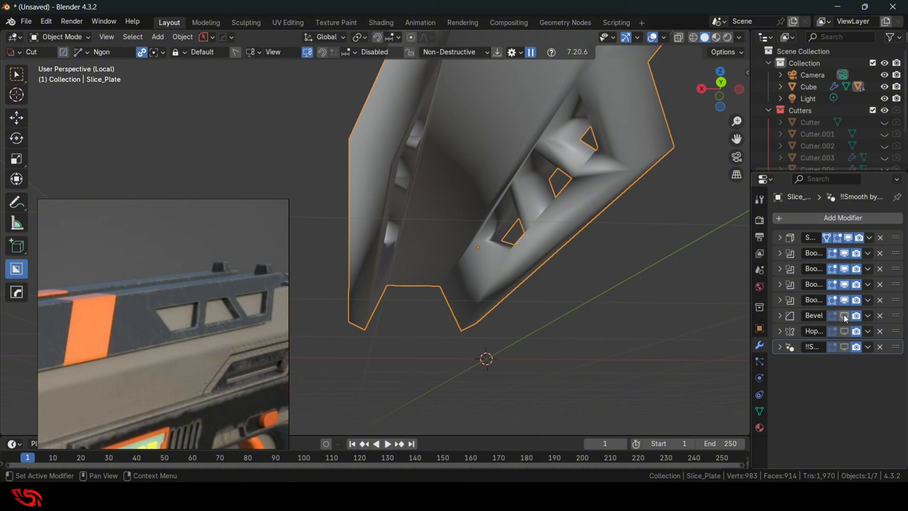
{"action": "middle_click_drag", "start_coordinate": [686, 289], "coordinate": [611, 290]}
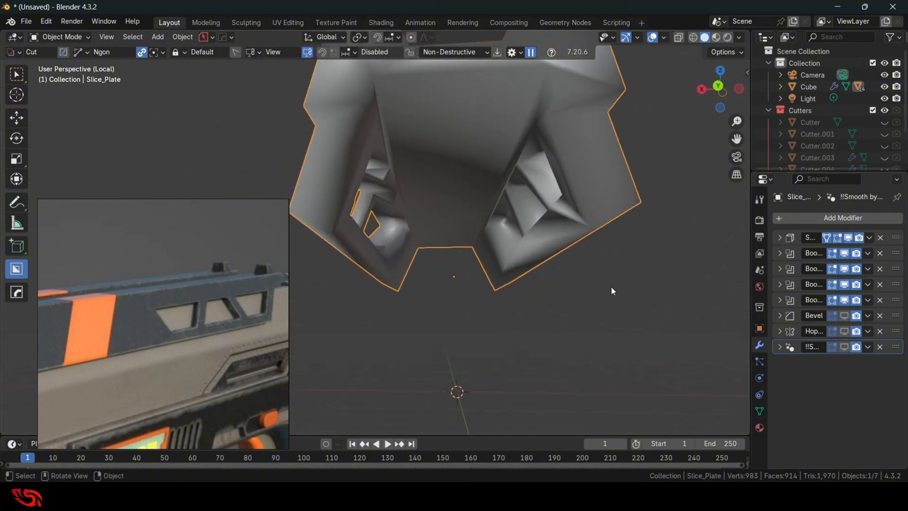
Switch Slice_Plate's four Boolean modifiers off and back on one by one to check what each cuts
{"action": "left_click", "coordinate": [844, 300]}
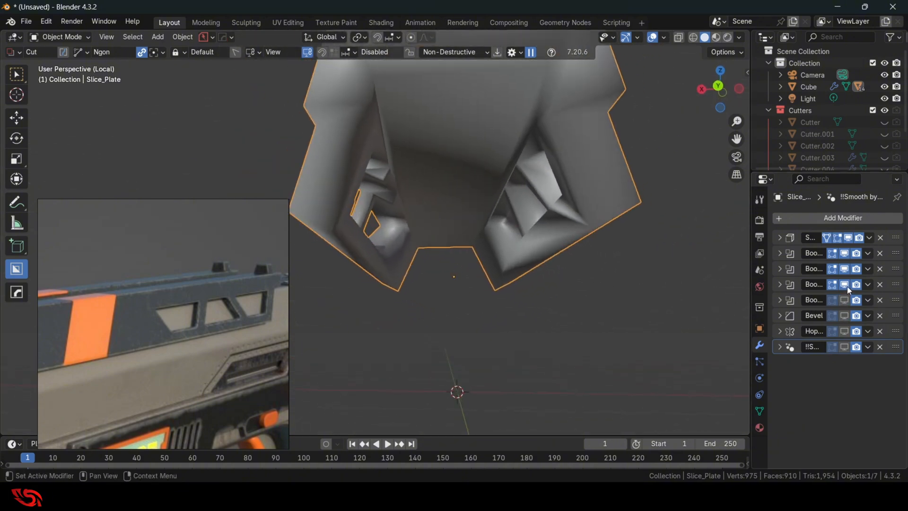
{"action": "left_click", "coordinate": [845, 285]}
{"action": "left_click", "coordinate": [843, 267]}
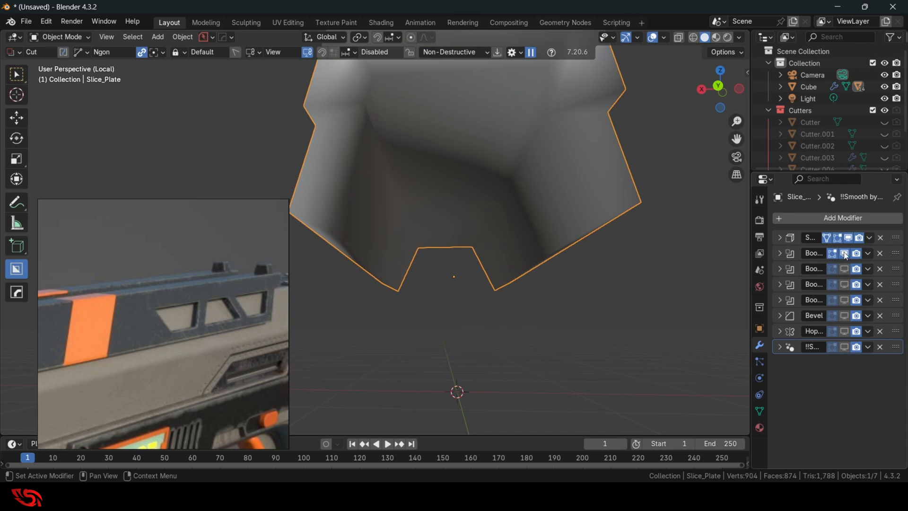
{"action": "left_click", "coordinate": [845, 254]}
{"action": "left_click", "coordinate": [845, 254]}
{"action": "left_click", "coordinate": [844, 268]}
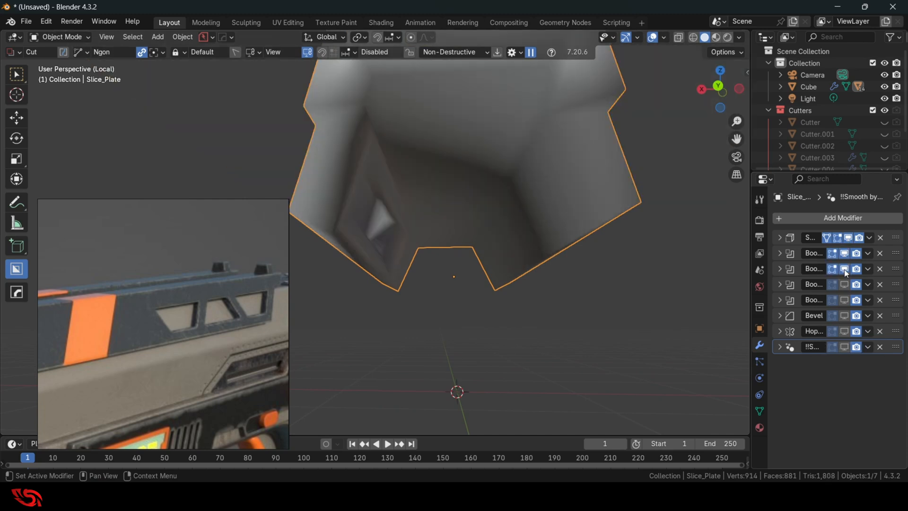
{"action": "left_click", "coordinate": [845, 284]}
{"action": "middle_click_drag", "start_coordinate": [586, 284], "coordinate": [538, 270]}
{"action": "left_click", "coordinate": [845, 300]}
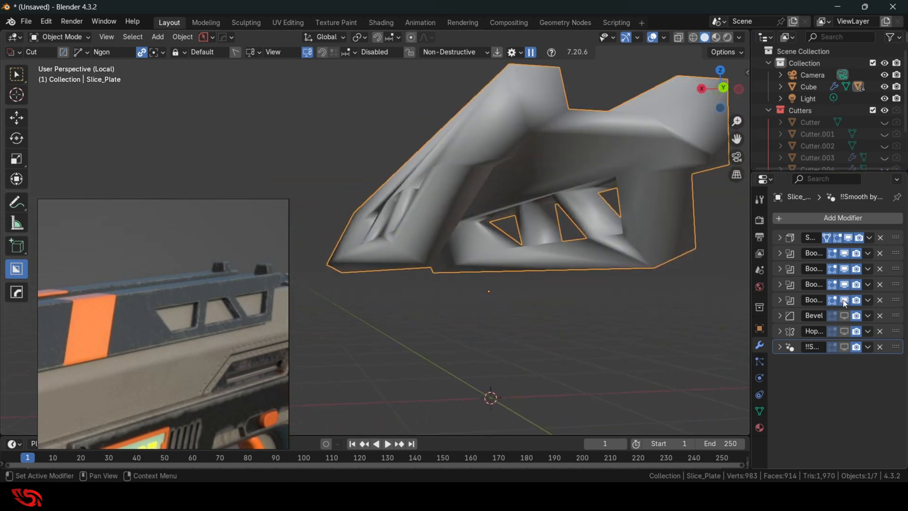
Turn the viewport display of Slice_Plate's Bevel, Hops_Mirror and Smooth by Angle modifiers back on, checking the mesh in wireframe
{"action": "middle_click_drag", "start_coordinate": [648, 272], "coordinate": [742, 297]}
{"action": "left_click", "coordinate": [845, 316]}
{"action": "left_click", "coordinate": [846, 332]}
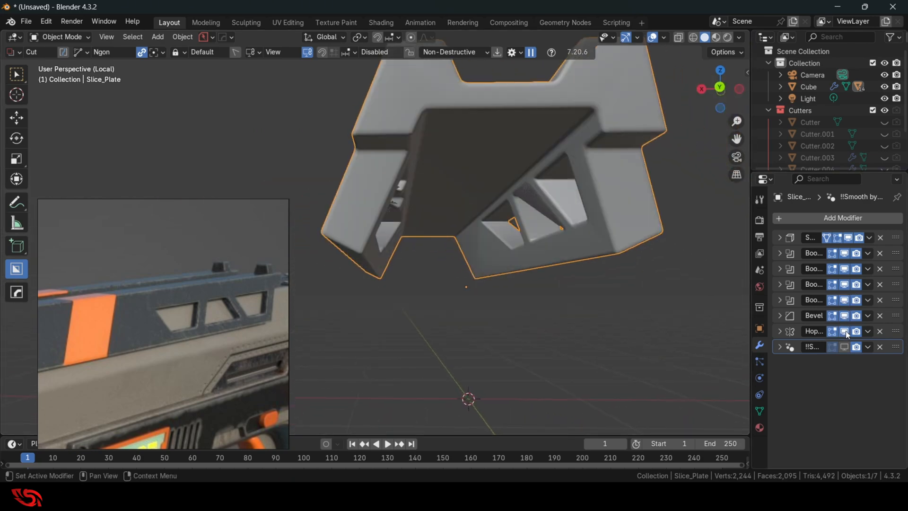
{"action": "middle_click_drag", "start_coordinate": [581, 289], "coordinate": [549, 291]}
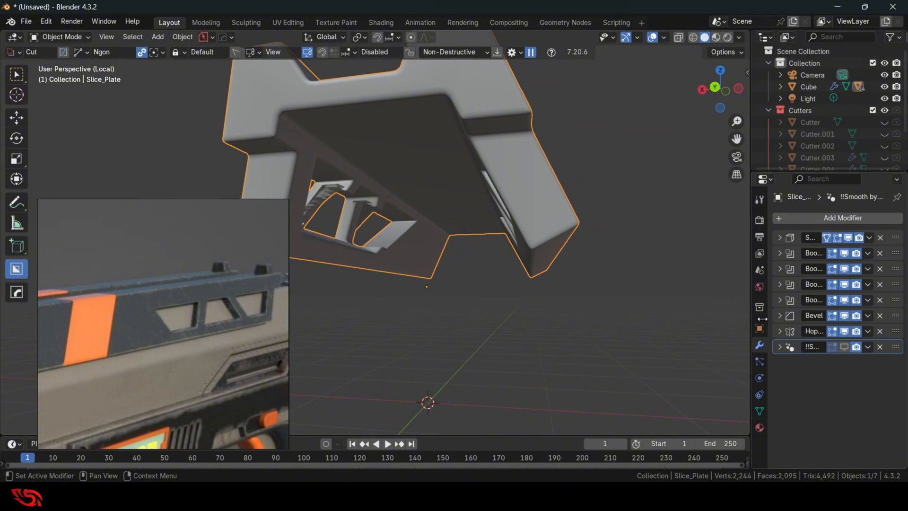
{"action": "mouse_move", "coordinate": [543, 293]}
{"action": "middle_mouse_down"}
{"action": "mouse_move", "coordinate": [465, 275]}
{"action": "mouse_move", "coordinate": [518, 153]}
{"action": "mouse_move", "coordinate": [560, 195]}
{"action": "mouse_move", "coordinate": [532, 191]}
{"action": "middle_mouse_up"}
{"action": "key", "text": "shift+z"}
{"action": "left_click_drag", "start_coordinate": [844, 316], "coordinate": [847, 348]}
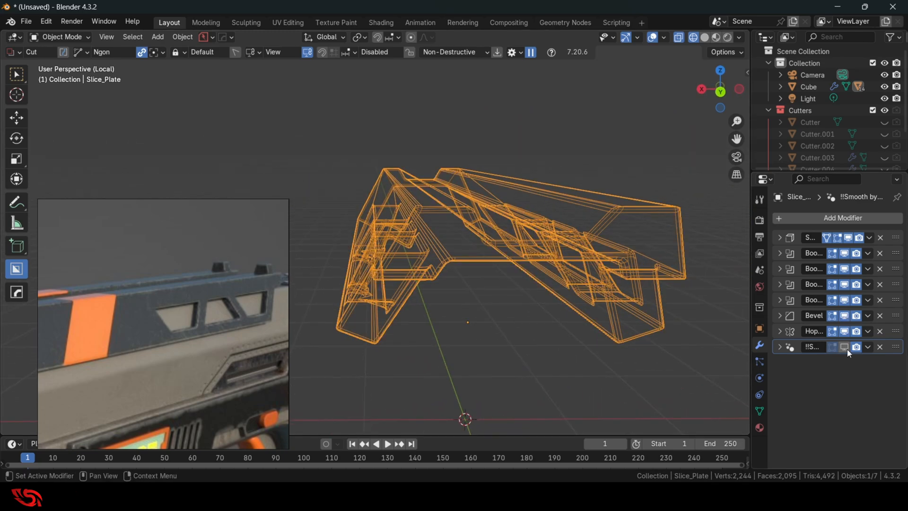
{"action": "left_click", "coordinate": [705, 36]}
{"action": "mouse_move", "coordinate": [475, 253]}
{"action": "middle_mouse_down"}
{"action": "mouse_move", "coordinate": [446, 217]}
{"action": "mouse_move", "coordinate": [484, 231]}
{"action": "mouse_move", "coordinate": [441, 228]}
{"action": "mouse_move", "coordinate": [517, 243]}
{"action": "mouse_move", "coordinate": [536, 262]}
{"action": "mouse_move", "coordinate": [493, 193]}
{"action": "middle_mouse_up"}
Find the cutter of Slice_Plate's second Boolean with Ever Scroll, delete it and leave local view
{"action": "key", "text": "q"}
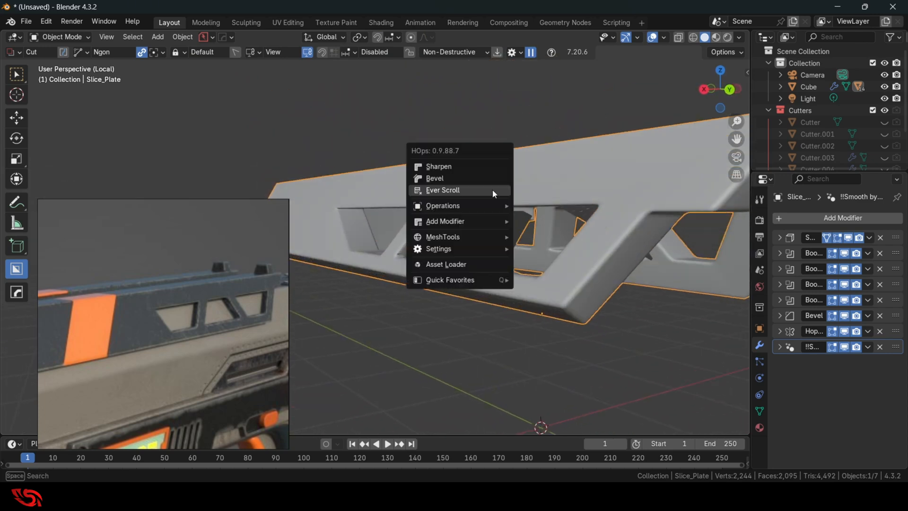
{"action": "left_click", "coordinate": [493, 189]}
{"action": "scroll", "coordinate": [492, 189], "scroll_direction": "up", "scroll_amount": 1}
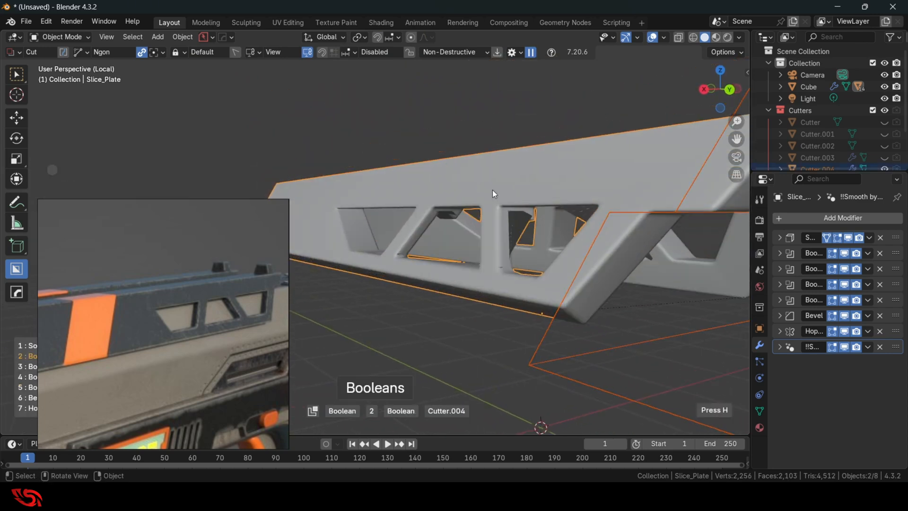
{"action": "scroll", "coordinate": [492, 189], "scroll_direction": "up", "scroll_amount": 1}
{"action": "left_click", "coordinate": [523, 265]}
{"action": "middle_click_drag", "start_coordinate": [523, 265], "coordinate": [546, 294]}
{"action": "key", "text": "Delete"}
{"action": "key", "text": "KP_Divide"}
{"action": "scroll", "coordinate": [543, 293], "scroll_direction": "down", "scroll_amount": 6}
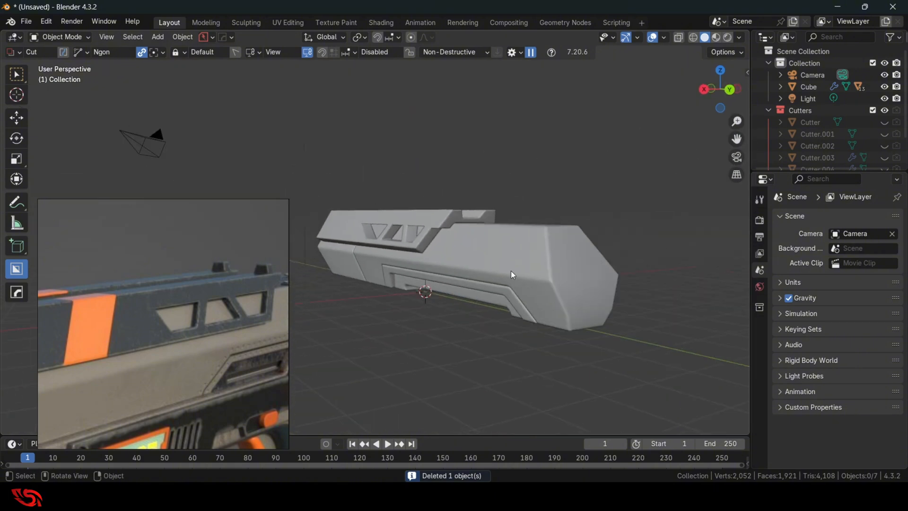
Compare the plate's rear top edges with the small raised sight blocks in the reference image
{"action": "middle_click_drag", "start_coordinate": [511, 271], "coordinate": [556, 262]}
{"action": "scroll", "coordinate": [194, 279], "scroll_direction": "down", "scroll_amount": 2}
{"action": "scroll", "coordinate": [195, 279], "scroll_direction": "down", "scroll_amount": 2}
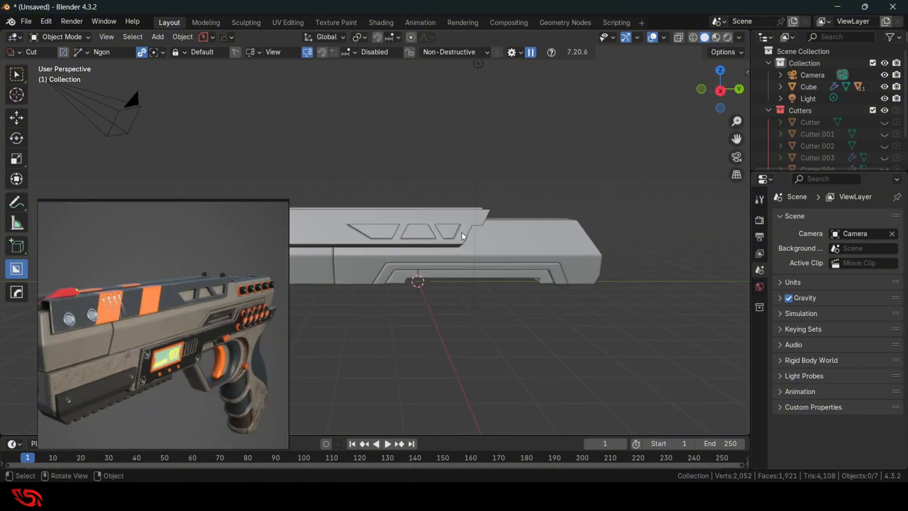
{"action": "middle_click_drag", "start_coordinate": [461, 233], "coordinate": [490, 261]}
{"action": "scroll", "coordinate": [490, 261], "scroll_direction": "up", "scroll_amount": 4}
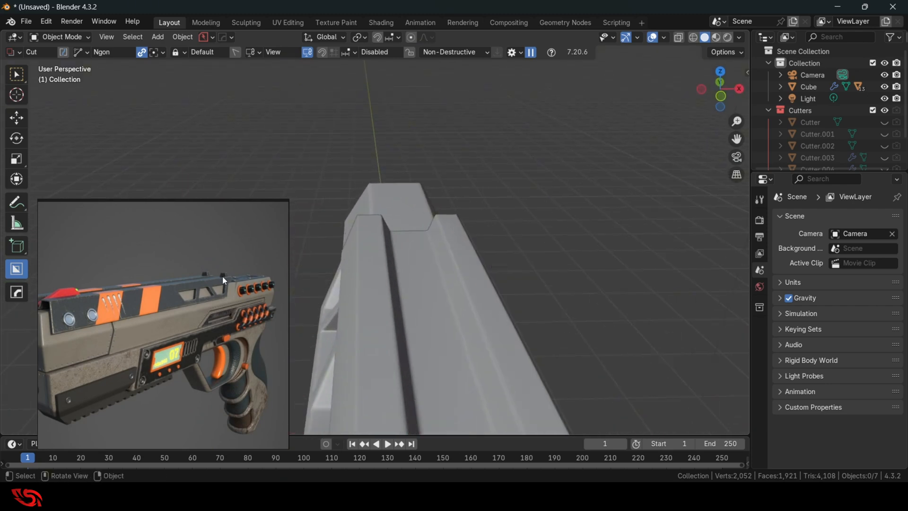
{"action": "scroll", "coordinate": [222, 277], "scroll_direction": "up", "scroll_amount": 5}
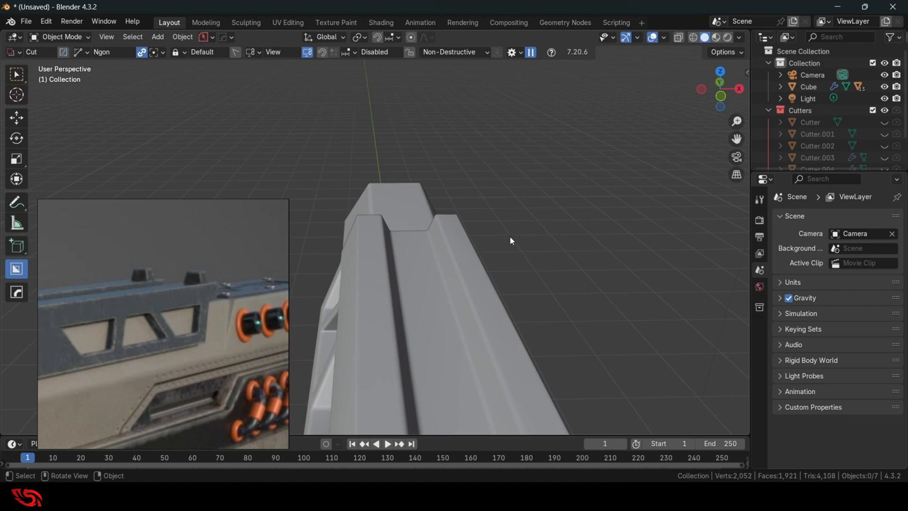
{"action": "middle_click_drag", "start_coordinate": [510, 240], "coordinate": [525, 211]}
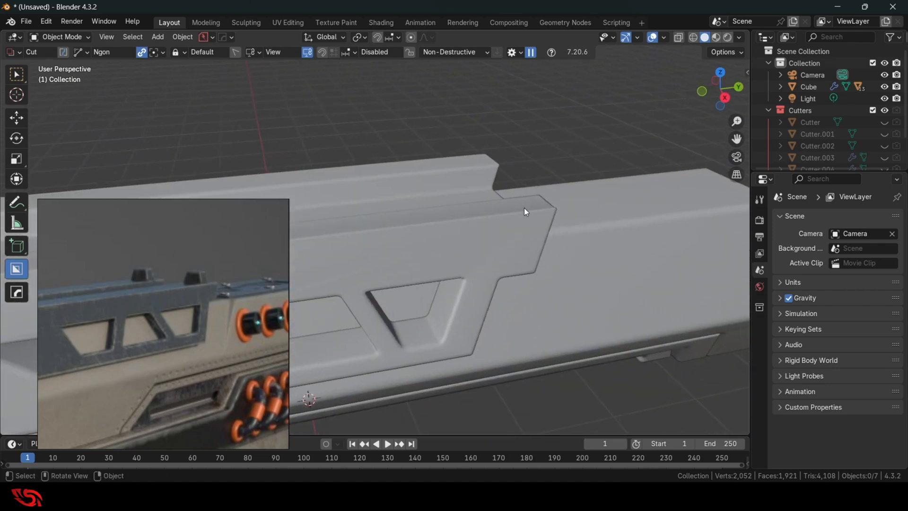
Select Slice_Plate and set BoxCutter to Join mode with the Box shape and Object alignment
{"action": "left_click", "coordinate": [502, 211]}
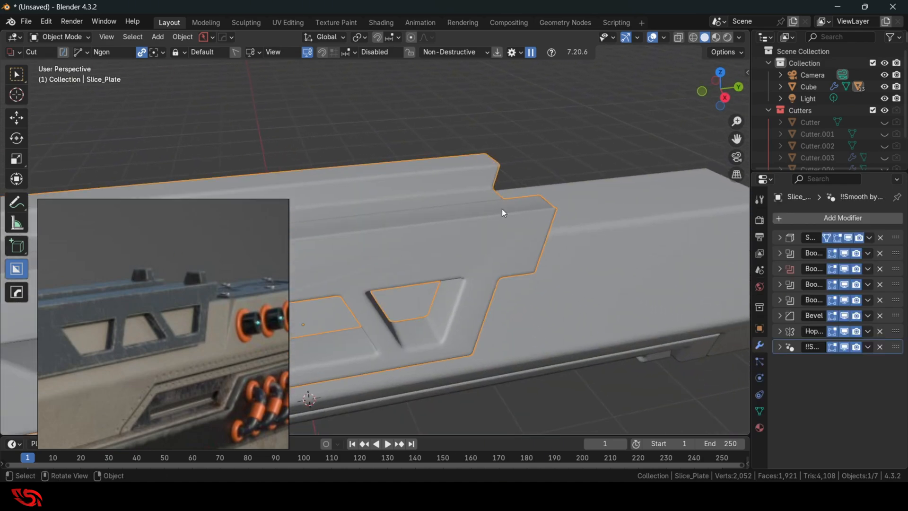
{"action": "left_click", "coordinate": [726, 98]}
{"action": "middle_click_drag", "start_coordinate": [567, 189], "coordinate": [493, 238]}
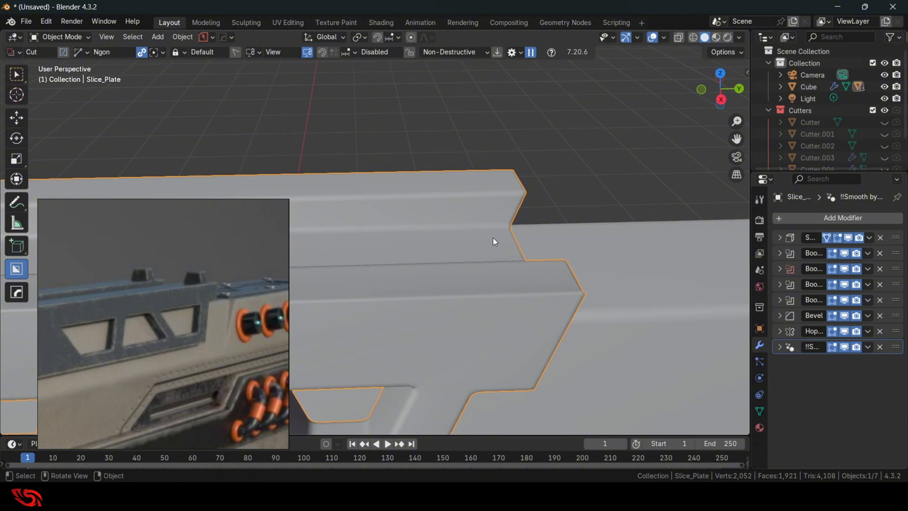
{"action": "key", "text": "q"}
{"action": "key", "text": "d"}
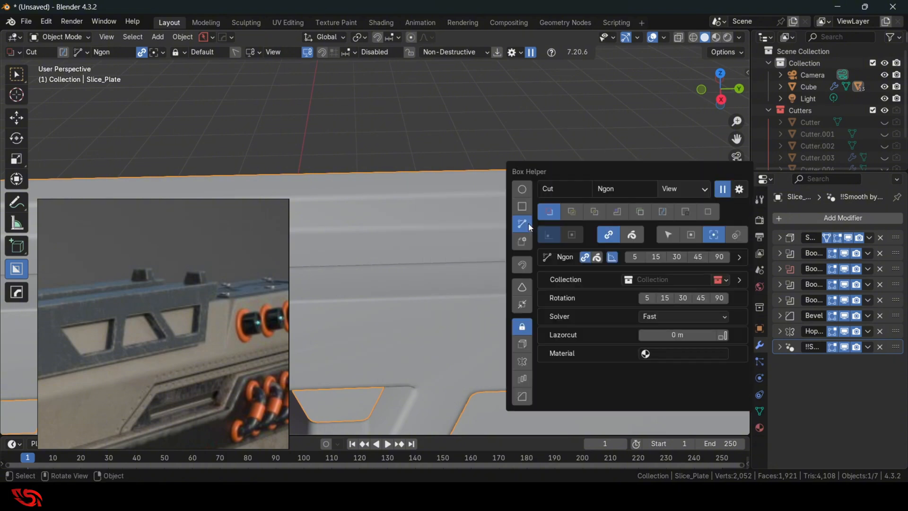
{"action": "left_click", "coordinate": [526, 209]}
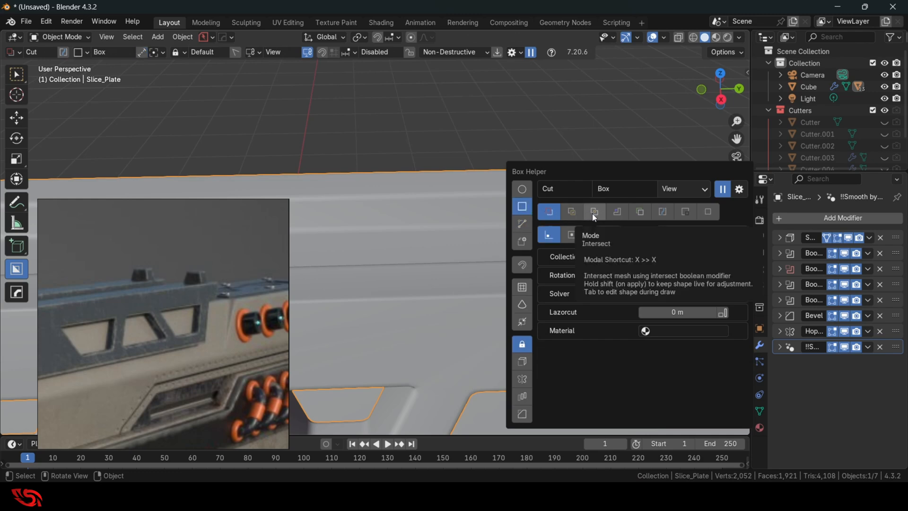
{"action": "left_click", "coordinate": [640, 212]}
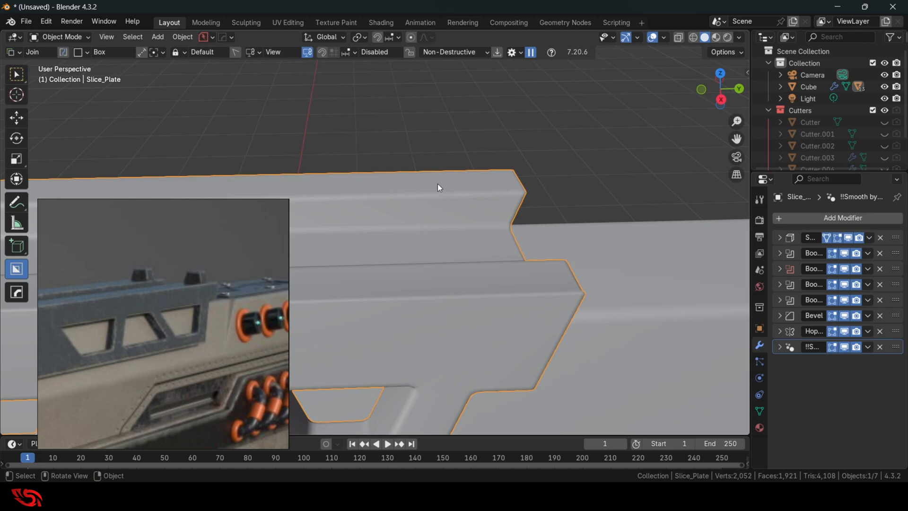
{"action": "left_click", "coordinate": [254, 52]}
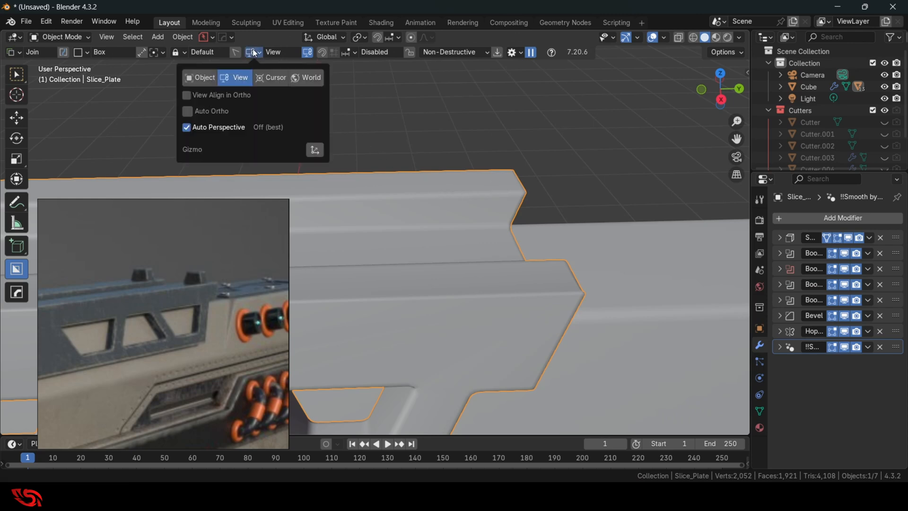
{"action": "left_click", "coordinate": [205, 81]}
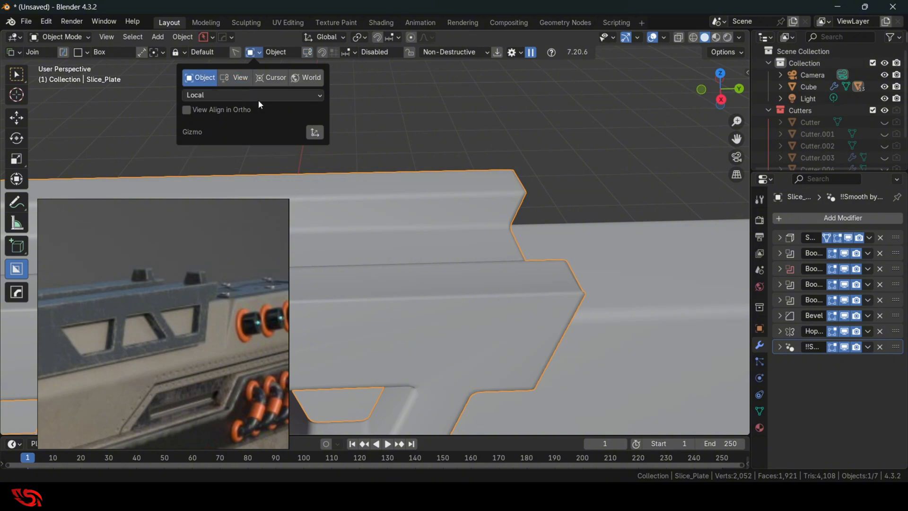
Join a raised rectangular block across the rear end of Slice_Plate's top, spanning the central groove
{"action": "mouse_move", "coordinate": [432, 181]}
{"action": "left_mouse_down"}
{"action": "mouse_move", "coordinate": [489, 184]}
{"action": "mouse_move", "coordinate": [504, 206]}
{"action": "left_mouse_up"}
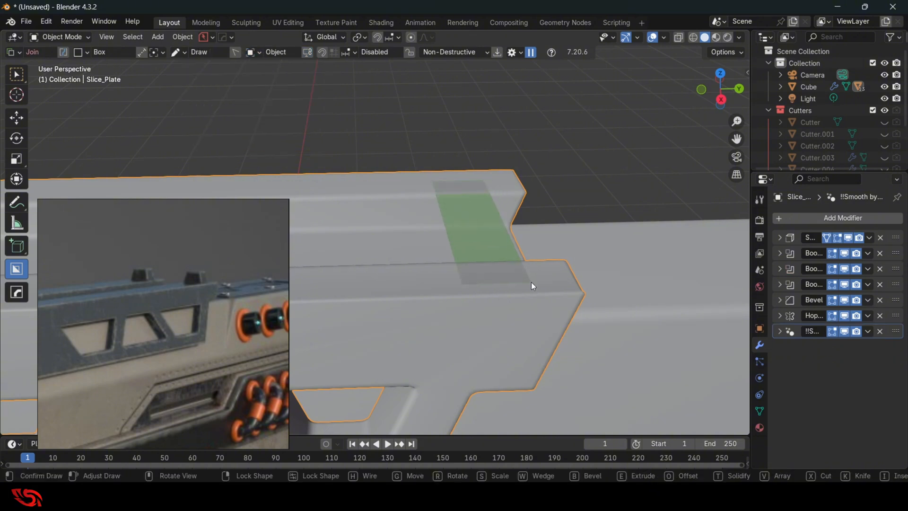
{"action": "left_click_drag", "start_coordinate": [532, 282], "coordinate": [533, 282]}
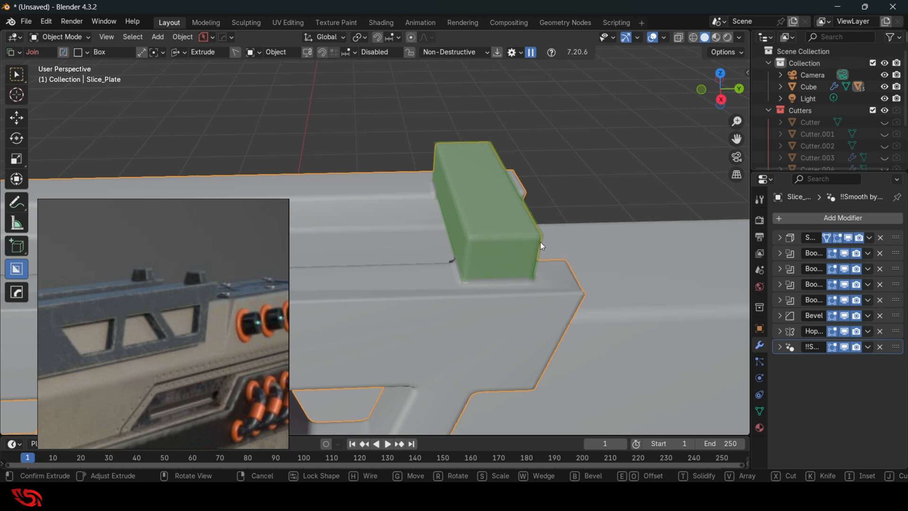
{"action": "left_click", "coordinate": [540, 242]}
{"action": "middle_click_drag", "start_coordinate": [504, 290], "coordinate": [479, 271]}
{"action": "middle_click_drag", "start_coordinate": [538, 241], "coordinate": [532, 232]}
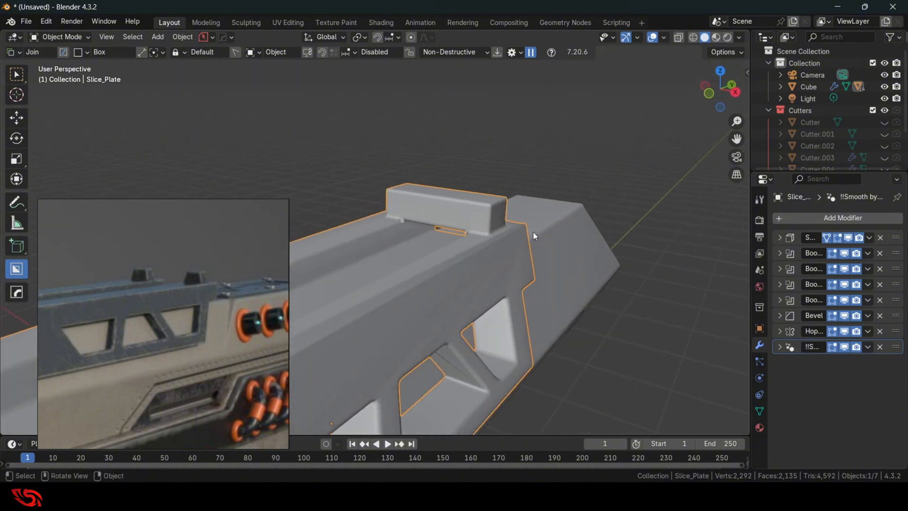
Step through Slice_Plate's Boolean cutters with Ever Scroll and reveal Cutter.009
{"action": "key", "text": "q"}
{"action": "left_click", "coordinate": [532, 231]}
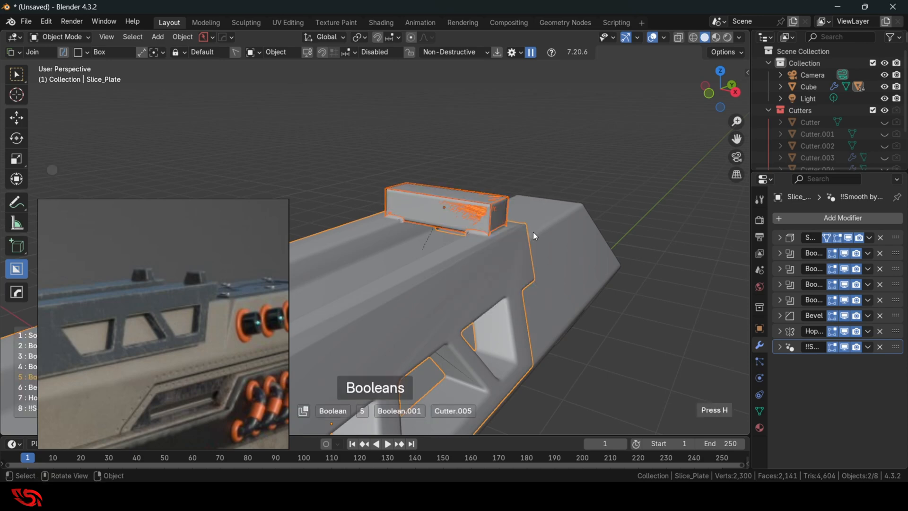
{"action": "scroll", "coordinate": [532, 232], "scroll_direction": "down", "scroll_amount": 1}
{"action": "scroll", "coordinate": [533, 232], "scroll_direction": "down", "scroll_amount": 3}
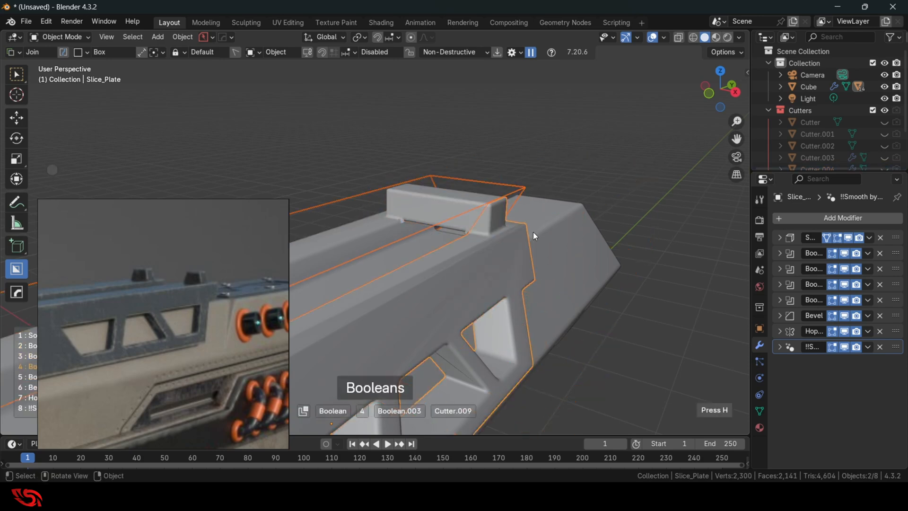
{"action": "left_click", "coordinate": [533, 232]}
{"action": "mouse_move", "coordinate": [446, 289]}
{"action": "middle_mouse_down"}
{"action": "mouse_move", "coordinate": [523, 285]}
{"action": "mouse_move", "coordinate": [342, 302]}
{"action": "mouse_move", "coordinate": [225, 299]}
{"action": "mouse_move", "coordinate": [464, 294]}
{"action": "middle_mouse_up"}
{"action": "left_click", "coordinate": [483, 261]}
{"action": "scroll", "coordinate": [483, 274], "scroll_direction": "up", "scroll_amount": 1}
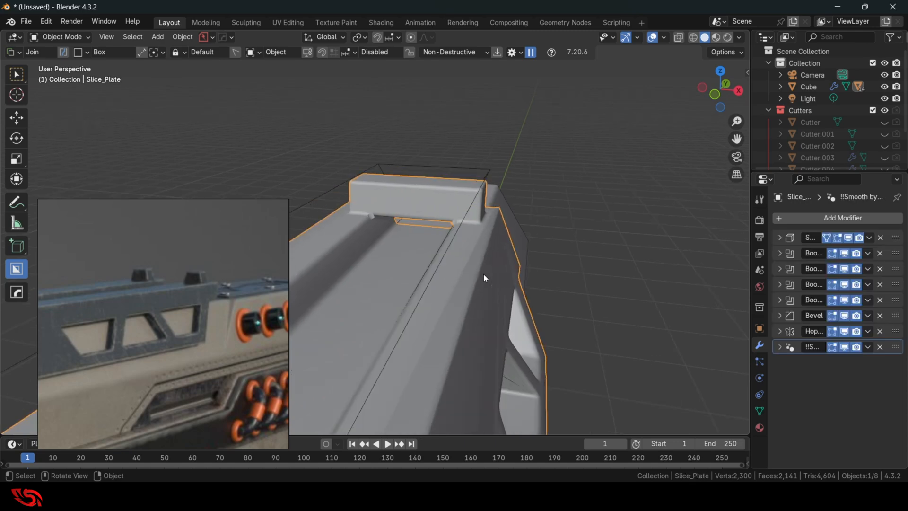
{"action": "middle_click_drag", "start_coordinate": [440, 235], "coordinate": [442, 260], "text": "shift"}
Reveal and select Cutter.005, the cutter forming the raised block, with Ever Scroll
{"action": "key", "text": "q"}
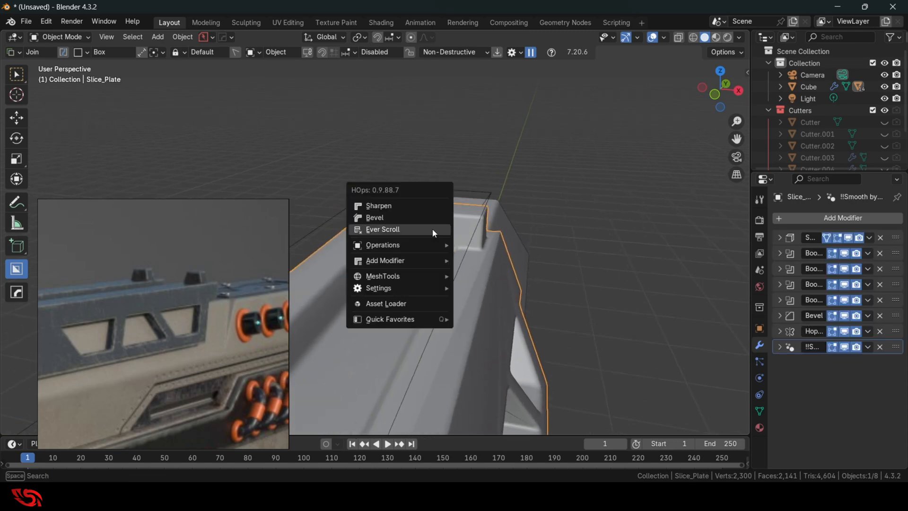
{"action": "left_click", "coordinate": [432, 229]}
{"action": "left_click", "coordinate": [432, 229]}
{"action": "middle_click_drag", "start_coordinate": [421, 240], "coordinate": [430, 246]}
{"action": "mouse_move", "coordinate": [390, 219]}
{"action": "middle_mouse_down"}
{"action": "mouse_move", "coordinate": [384, 245]}
{"action": "mouse_move", "coordinate": [387, 229]}
{"action": "middle_mouse_up"}
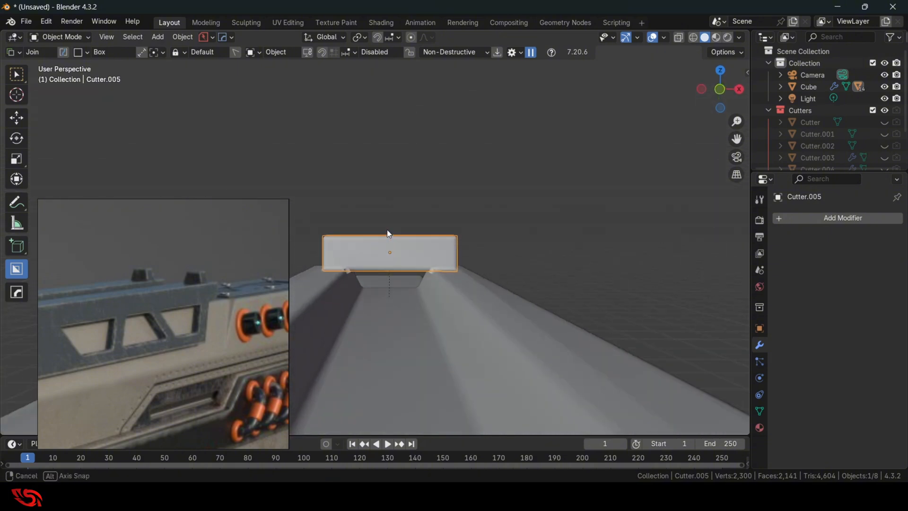
{"action": "scroll", "coordinate": [387, 229], "scroll_direction": "down", "scroll_amount": 2}
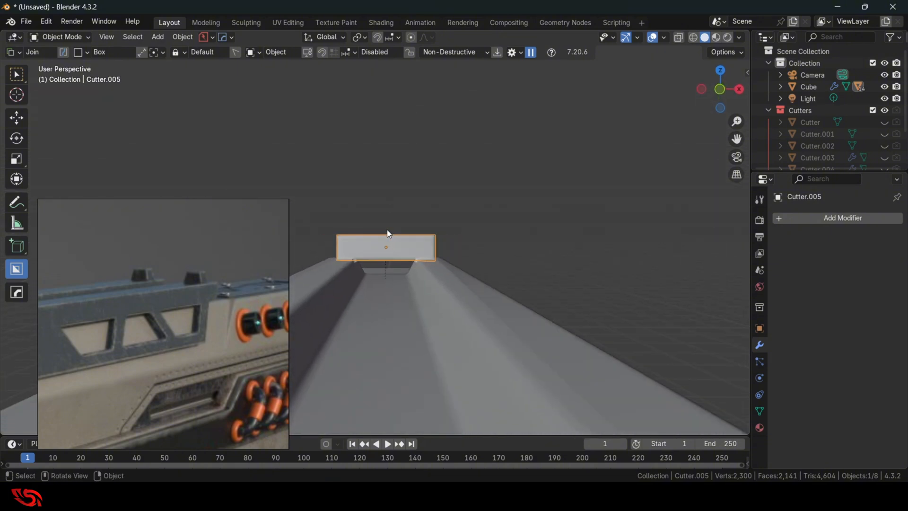
{"action": "scroll", "coordinate": [388, 233], "scroll_direction": "up", "scroll_amount": 1}
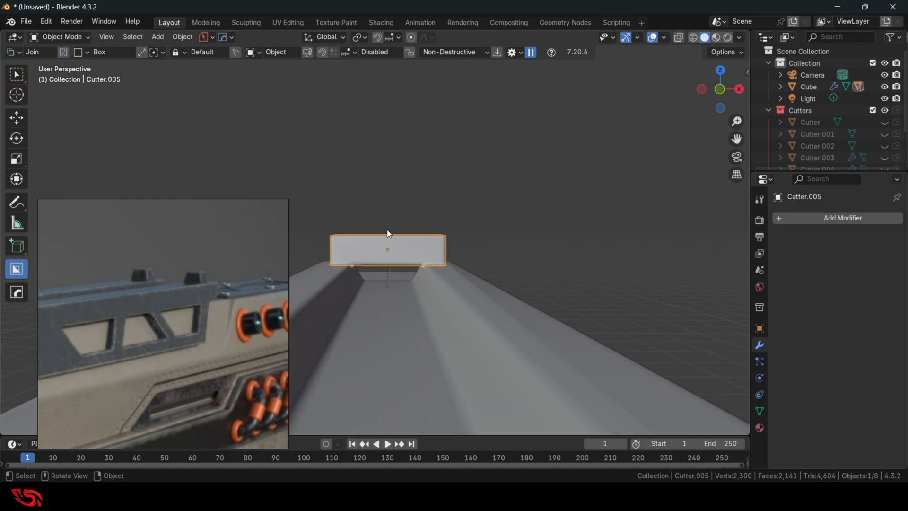
Cut a box-shaped gap through the middle of Cutter.005 in front view, leaving one block on each side of the groove
{"action": "left_click", "coordinate": [721, 92]}
{"action": "scroll", "coordinate": [387, 280], "scroll_direction": "up", "scroll_amount": 3}
{"action": "key", "text": "d"}
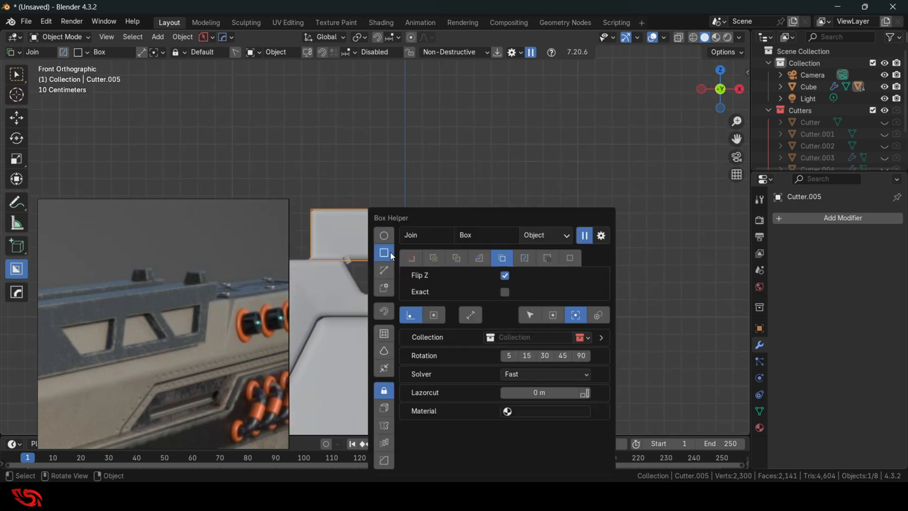
{"action": "left_click", "coordinate": [412, 257]}
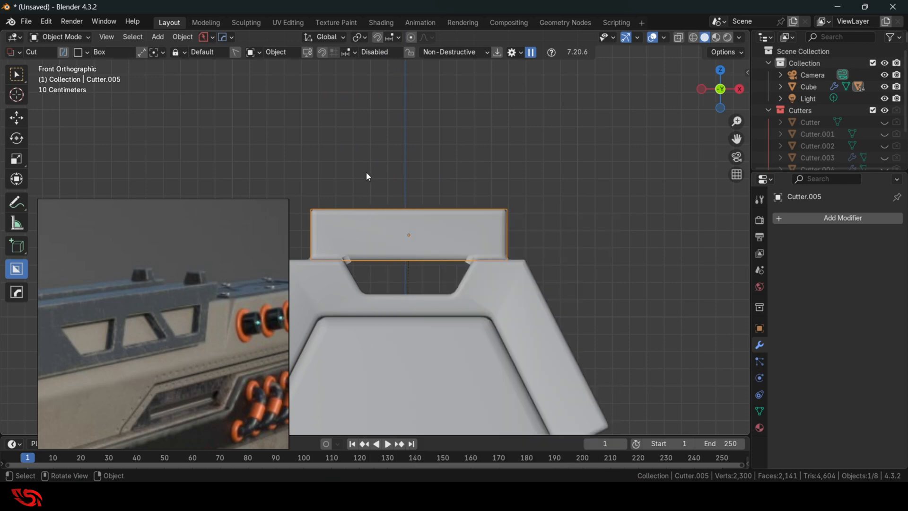
{"action": "mouse_move", "coordinate": [358, 167]}
{"action": "left_mouse_down"}
{"action": "mouse_move", "coordinate": [427, 254]}
{"action": "mouse_move", "coordinate": [479, 273]}
{"action": "left_mouse_up"}
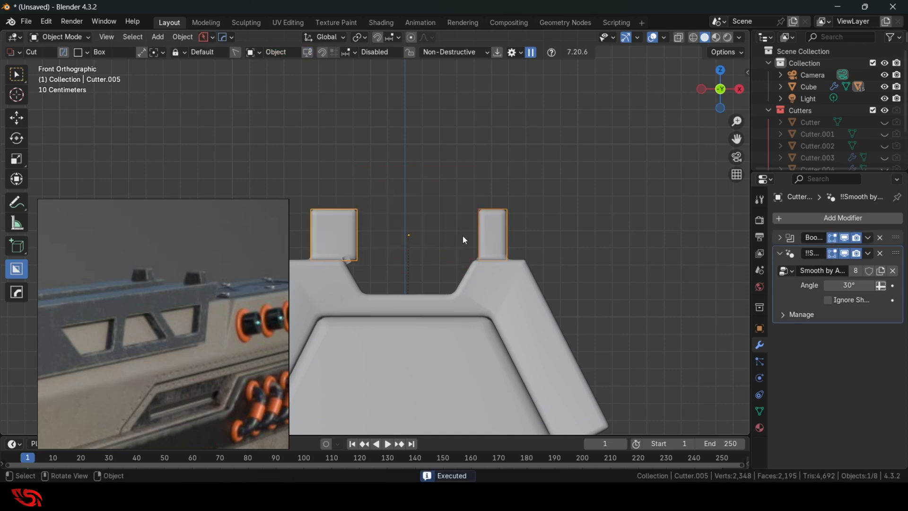
{"action": "middle_click_drag", "start_coordinate": [457, 231], "coordinate": [400, 285]}
Mirror Slice_Plate across its centre line with the HOps mirror in modifier mode to match the raised blocks
{"action": "left_click", "coordinate": [462, 273]}
{"action": "scroll", "coordinate": [464, 297], "scroll_direction": "down", "scroll_amount": 3}
{"action": "scroll", "coordinate": [438, 294], "scroll_direction": "down", "scroll_amount": 4}
{"action": "key", "text": "alt+x"}
{"action": "left_click", "coordinate": [481, 286]}
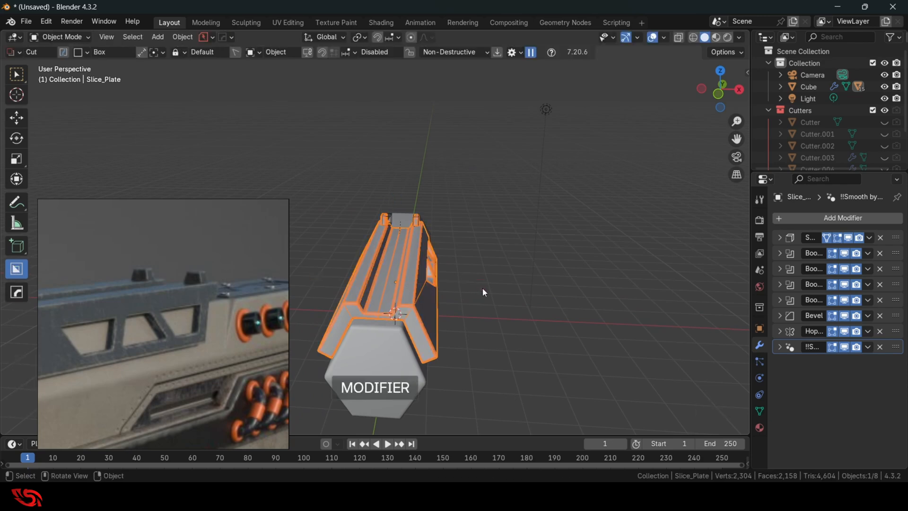
{"action": "middle_click_drag", "start_coordinate": [481, 287], "coordinate": [454, 248]}
{"action": "scroll", "coordinate": [430, 289], "scroll_direction": "up", "scroll_amount": 5}
{"action": "scroll", "coordinate": [418, 274], "scroll_direction": "up", "scroll_amount": 4}
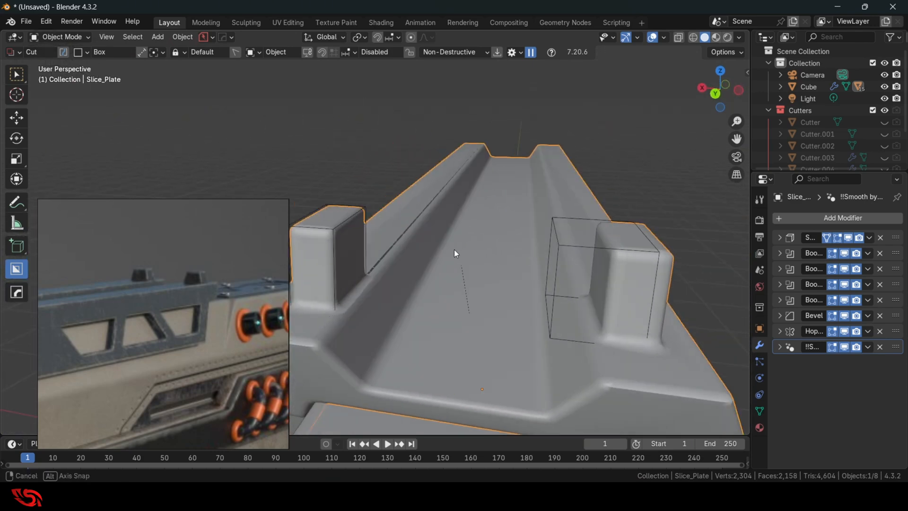
Select Cutter.005 and reveal its own Boolean cutter, Cutter.010, with Ever Scroll
{"action": "left_click", "coordinate": [366, 211]}
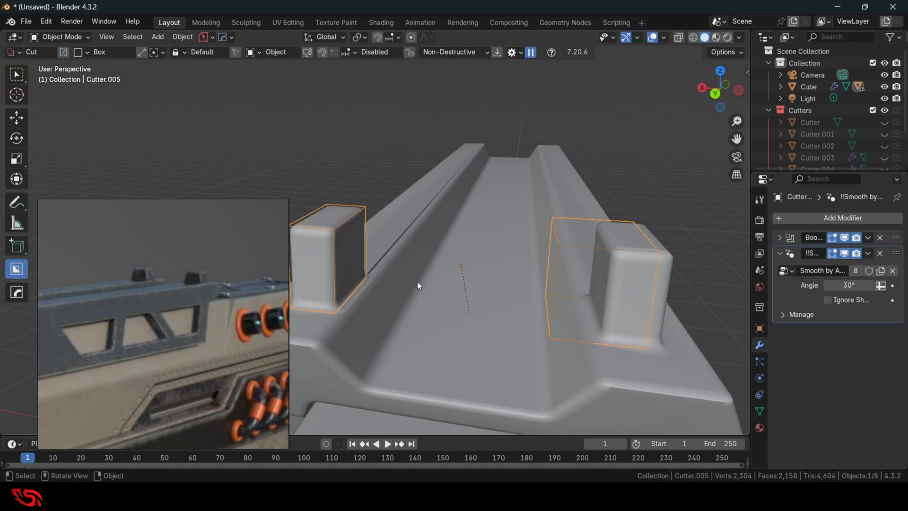
{"action": "middle_click_drag", "start_coordinate": [417, 282], "coordinate": [413, 262]}
{"action": "key", "text": "q"}
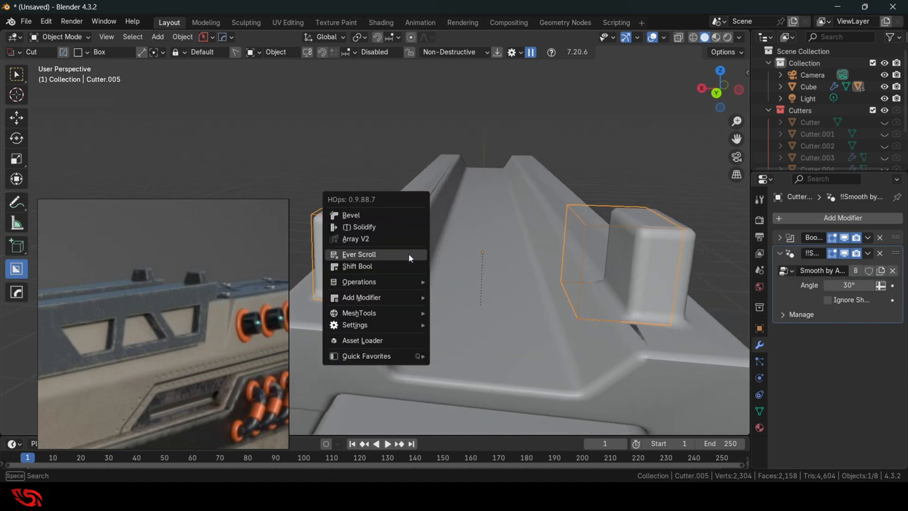
{"action": "left_click", "coordinate": [409, 254]}
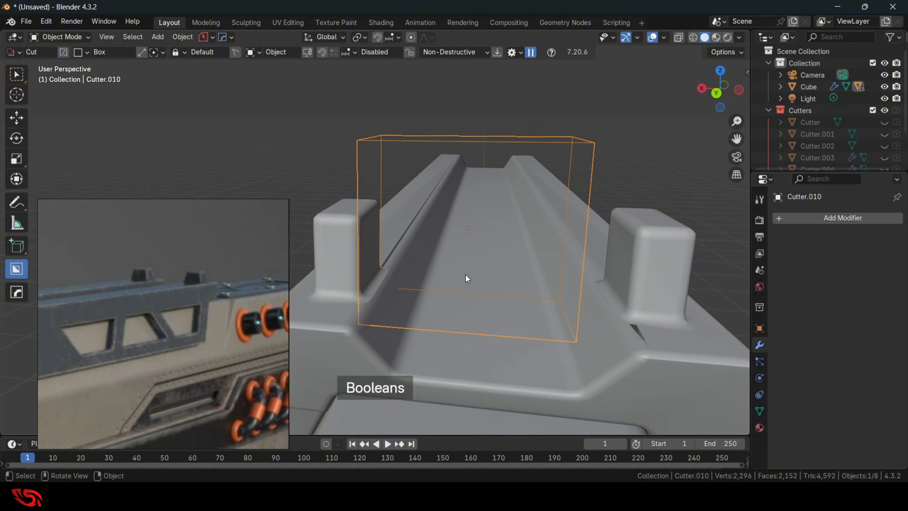
Shift Cutter.010 about 0.03 m along X to adjust the gap between the two raised blocks
{"action": "key", "text": "g"}
{"action": "key", "text": "x"}
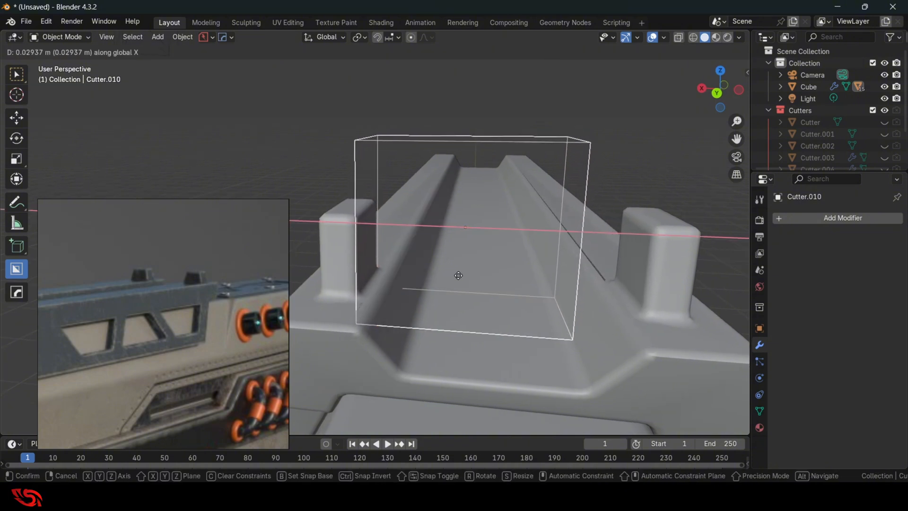
{"action": "left_click", "coordinate": [457, 276]}
{"action": "middle_click_drag", "start_coordinate": [413, 297], "coordinate": [421, 296]}
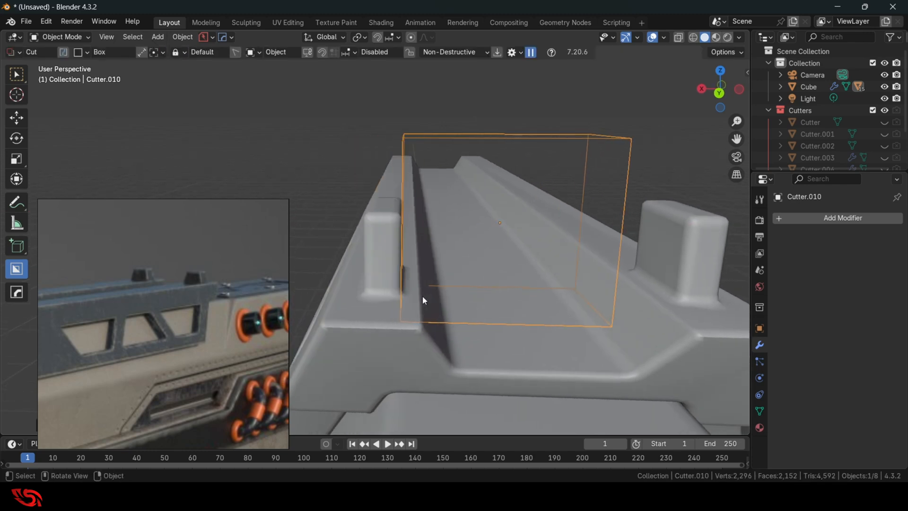
Reveal Cutter.005 from Slice_Plate with Ever Scroll and scale it slightly wider along X
{"action": "left_click", "coordinate": [381, 240]}
{"action": "key", "text": "q"}
{"action": "left_click", "coordinate": [381, 240]}
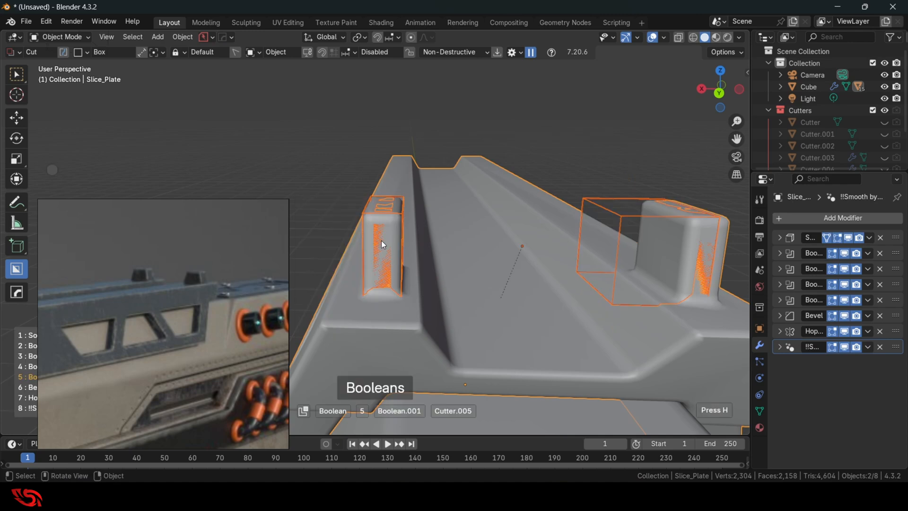
{"action": "scroll", "coordinate": [367, 261], "scroll_direction": "down", "scroll_amount": 1}
{"action": "middle_click_drag", "start_coordinate": [367, 261], "coordinate": [374, 266]}
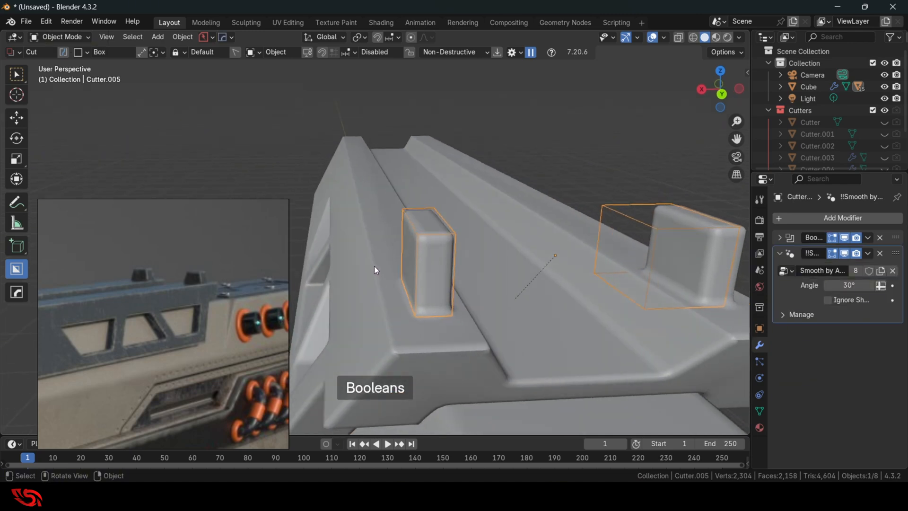
{"action": "middle_click_drag", "start_coordinate": [519, 302], "coordinate": [487, 297], "text": "shift"}
{"action": "key", "text": "s"}
{"action": "key", "text": "x"}
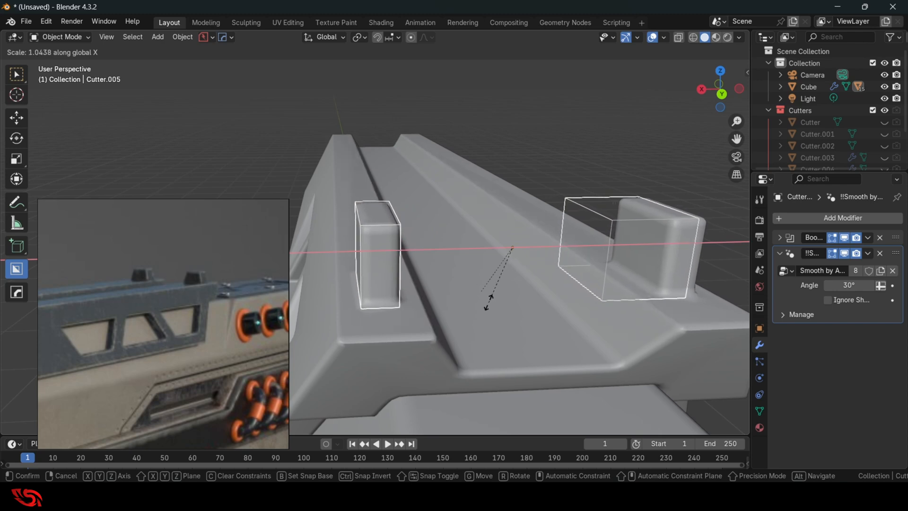
{"action": "left_click", "coordinate": [488, 305]}
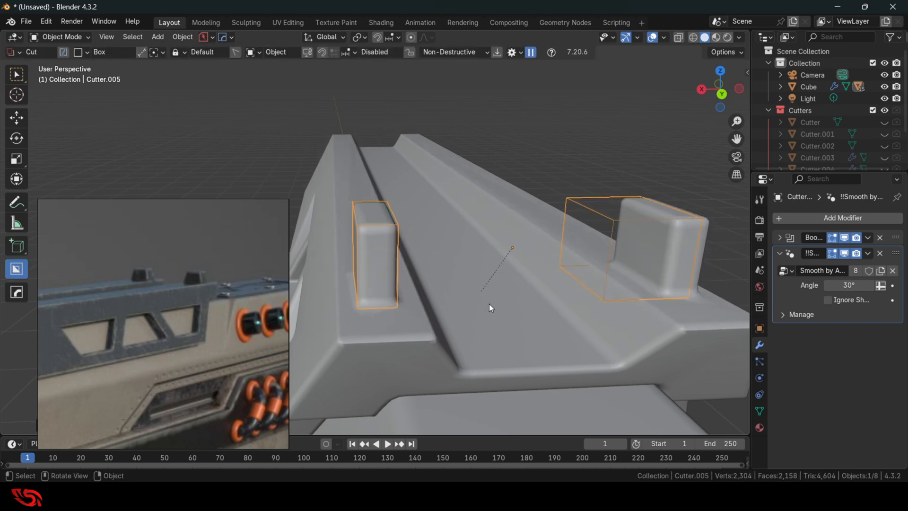
{"action": "middle_click_drag", "start_coordinate": [489, 304], "coordinate": [469, 303]}
Enter Edit Mode on Cutter.005 with edge selection active
{"action": "key", "text": "Tab"}
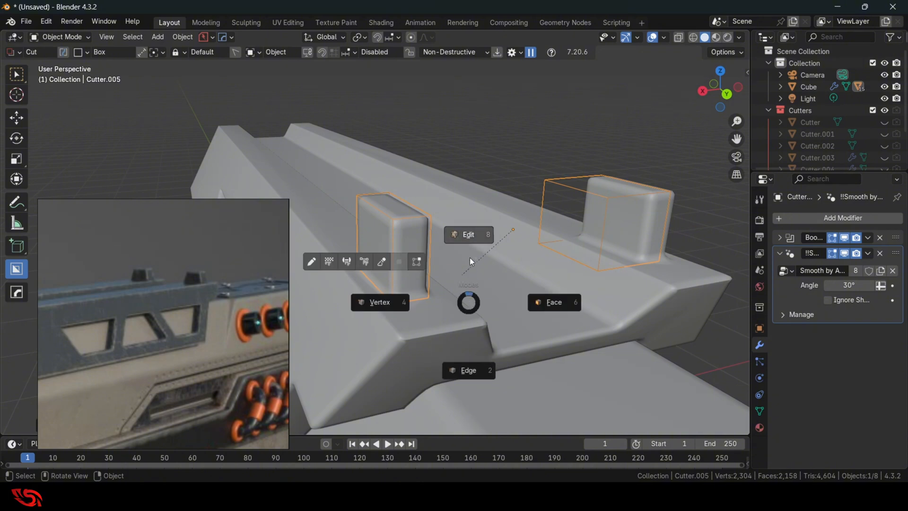
{"action": "left_click", "coordinate": [470, 240]}
{"action": "key", "text": "2"}
{"action": "left_click", "coordinate": [515, 232]}
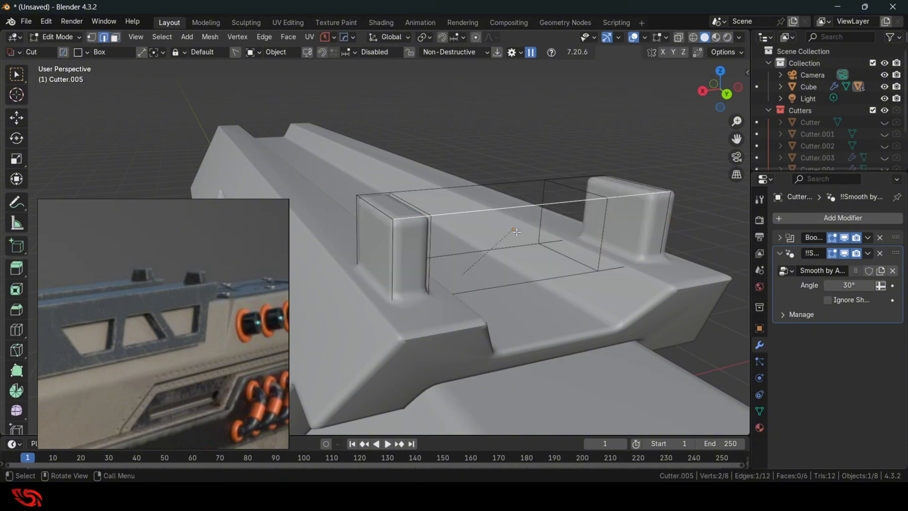
{"action": "middle_click_drag", "start_coordinate": [516, 233], "coordinate": [533, 243]}
{"action": "key", "text": "g"}
{"action": "key", "text": "z"}
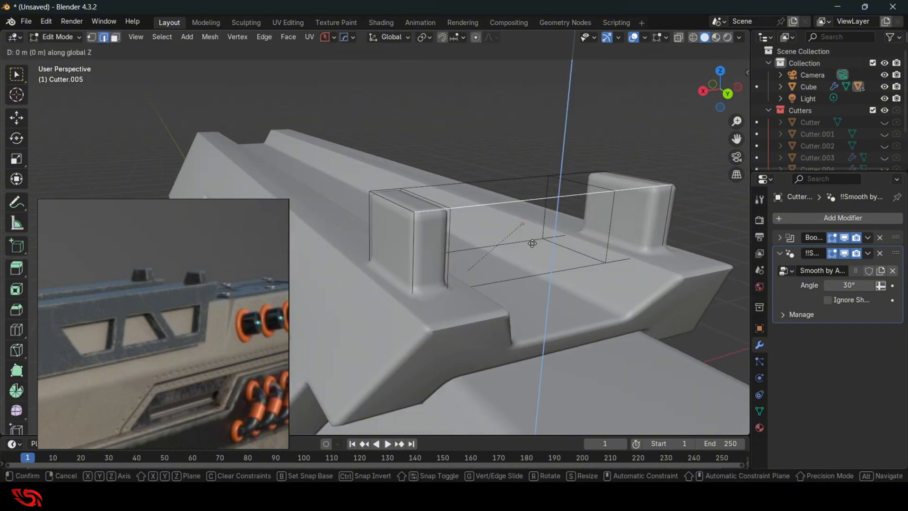
{"action": "right_click", "coordinate": [506, 269]}
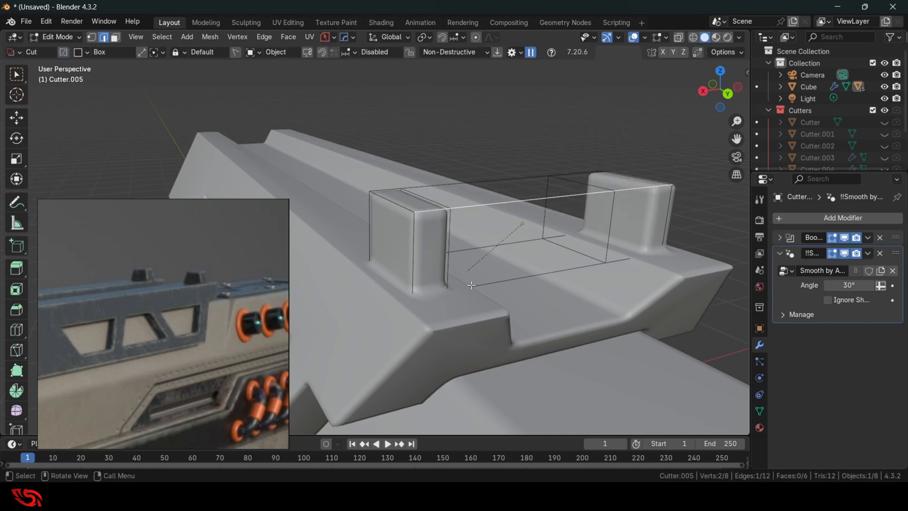
Move the lower rear edge of Cutter.005 about 0.15 m outward along Y to slope the blocks' rear faces
{"action": "key", "text": "alt+z"}
{"action": "left_click", "coordinate": [432, 292]}
{"action": "key", "text": "alt+z"}
{"action": "middle_click_drag", "start_coordinate": [517, 298], "coordinate": [524, 297]}
{"action": "key", "text": "g"}
{"action": "key", "text": "y"}
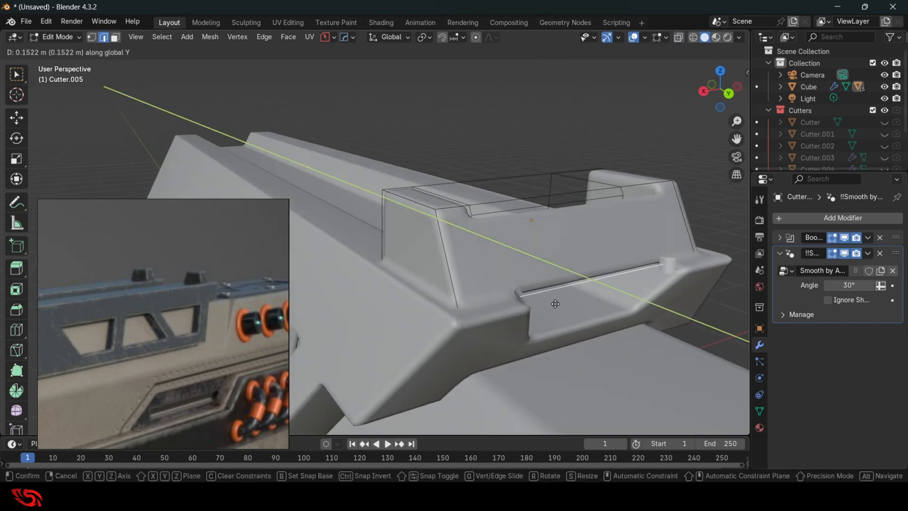
{"action": "left_click", "coordinate": [552, 304]}
{"action": "key", "text": "Tab"}
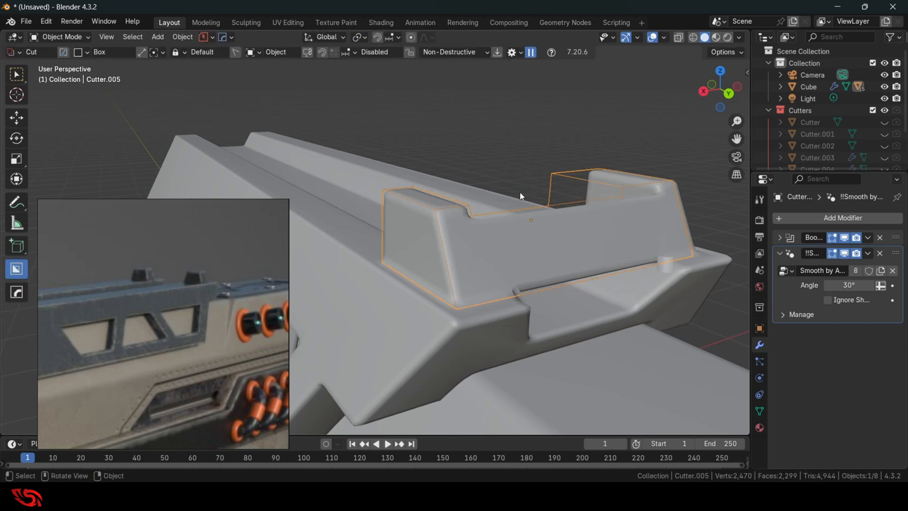
Reveal Cutter.010 with Ever Scroll and scale it up along Y until it cuts through the full length of the sloped blocks
{"action": "key", "text": "q"}
{"action": "left_click", "coordinate": [518, 214]}
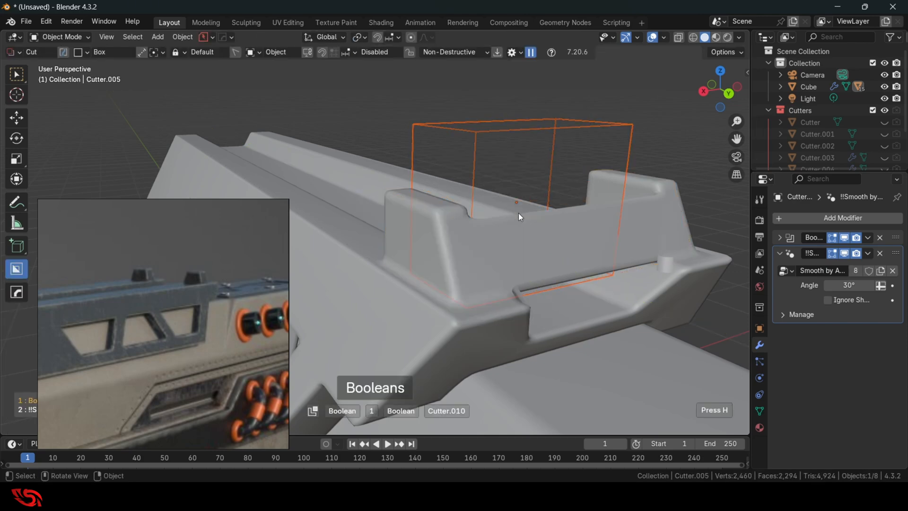
{"action": "left_click", "coordinate": [519, 215]}
{"action": "middle_click_drag", "start_coordinate": [543, 248], "coordinate": [574, 263]}
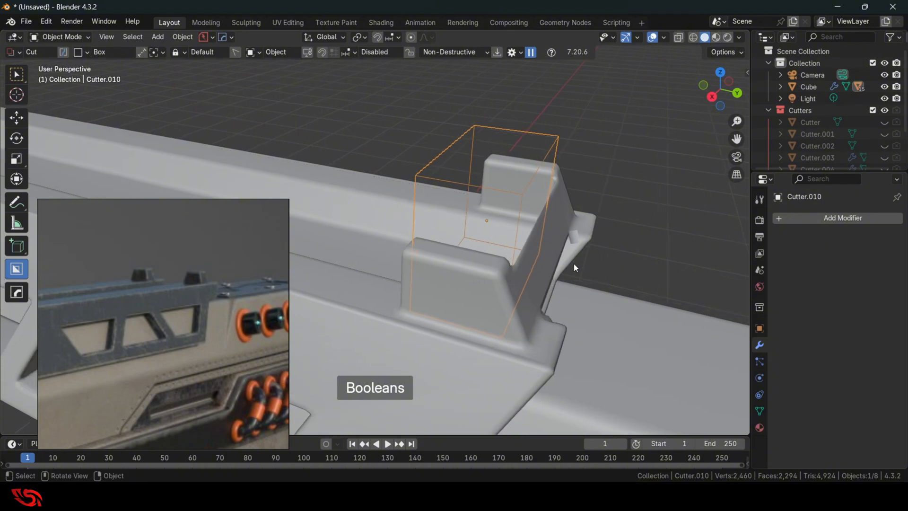
{"action": "key", "text": "s"}
{"action": "key", "text": "y"}
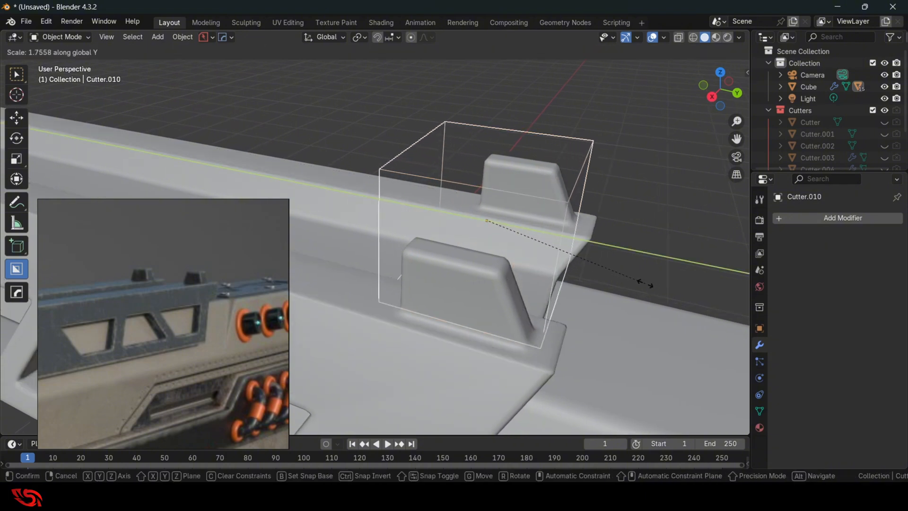
{"action": "left_click", "coordinate": [608, 307]}
{"action": "middle_click_drag", "start_coordinate": [607, 308], "coordinate": [570, 297]}
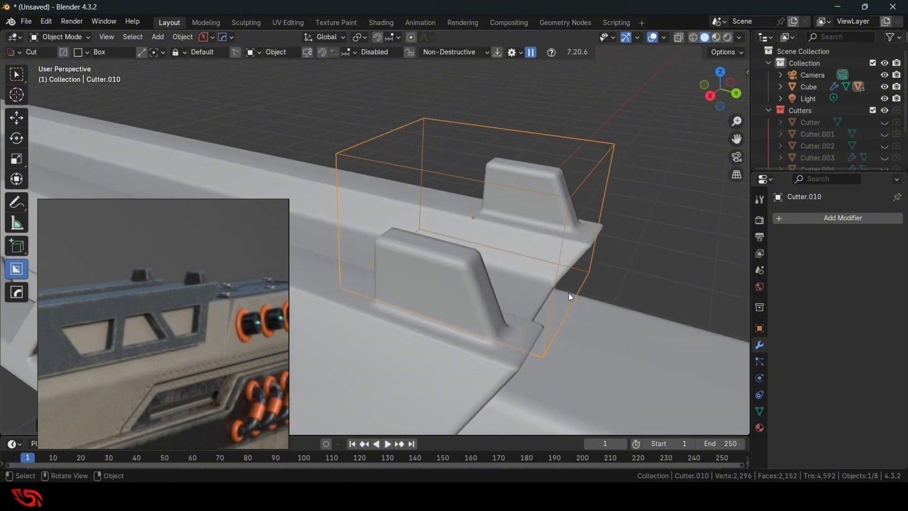
Hide Cutter.010 and bring back Cutter.005 with Ever Scroll
{"action": "key", "text": "h"}
{"action": "left_click", "coordinate": [472, 292]}
{"action": "key", "text": "q"}
{"action": "left_click", "coordinate": [472, 292]}
{"action": "left_click", "coordinate": [472, 292]}
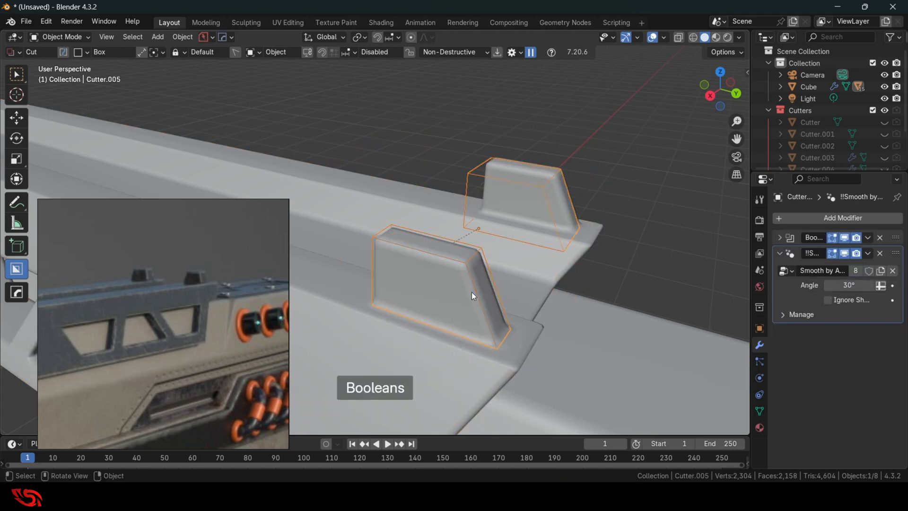
Move the upper rear edge of Cutter.005 inward along Y to increase the blocks' slope, and hide the cutter
{"action": "key", "text": "Tab"}
{"action": "left_click", "coordinate": [486, 244]}
{"action": "middle_click_drag", "start_coordinate": [519, 251], "coordinate": [544, 248]}
{"action": "key", "text": "g"}
{"action": "key", "text": "y"}
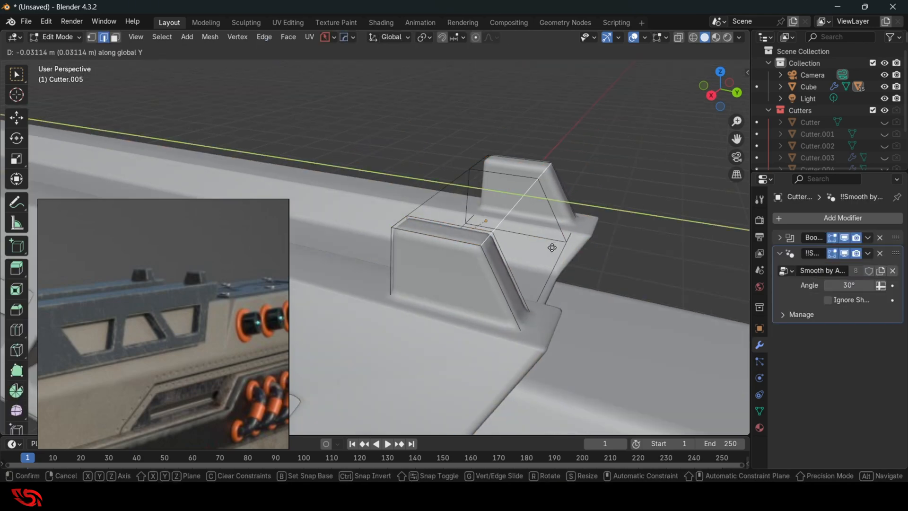
{"action": "left_click", "coordinate": [528, 250]}
{"action": "middle_click_drag", "start_coordinate": [487, 253], "coordinate": [553, 265]}
{"action": "key", "text": "Tab"}
{"action": "key", "text": "h"}
Add a cube for the front sight piece and raise it about 1.9 m along Z onto the weapon body
{"action": "scroll", "coordinate": [523, 304], "scroll_direction": "down", "scroll_amount": 4}
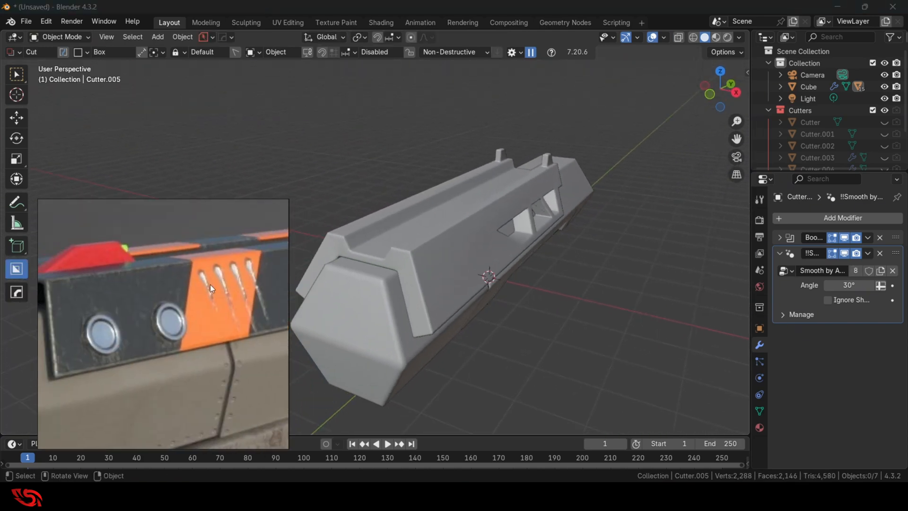
{"action": "middle_click_drag", "start_coordinate": [435, 270], "coordinate": [450, 289]}
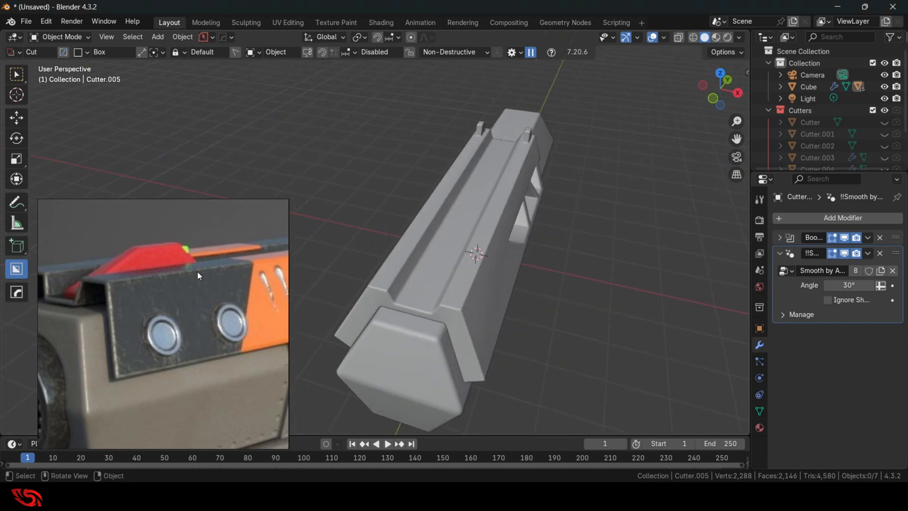
{"action": "middle_click_drag", "start_coordinate": [519, 307], "coordinate": [507, 286]}
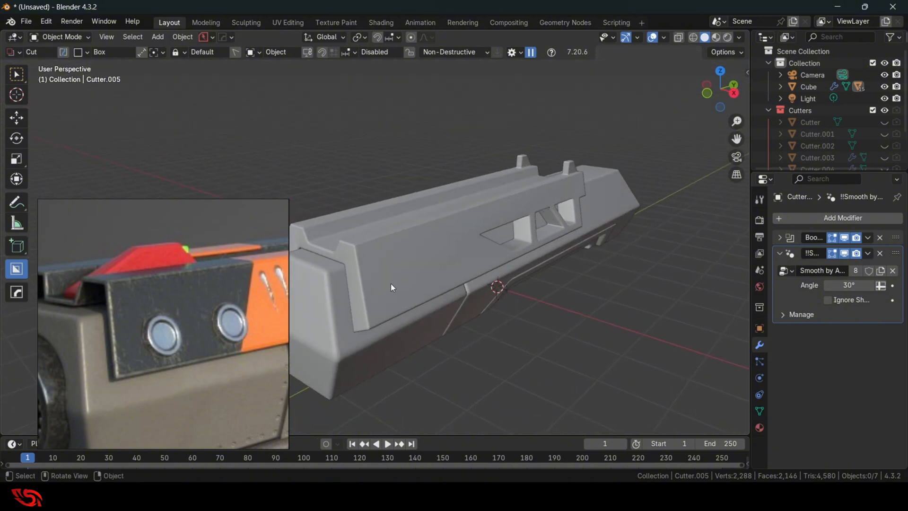
{"action": "middle_click_drag", "start_coordinate": [390, 286], "coordinate": [426, 295]}
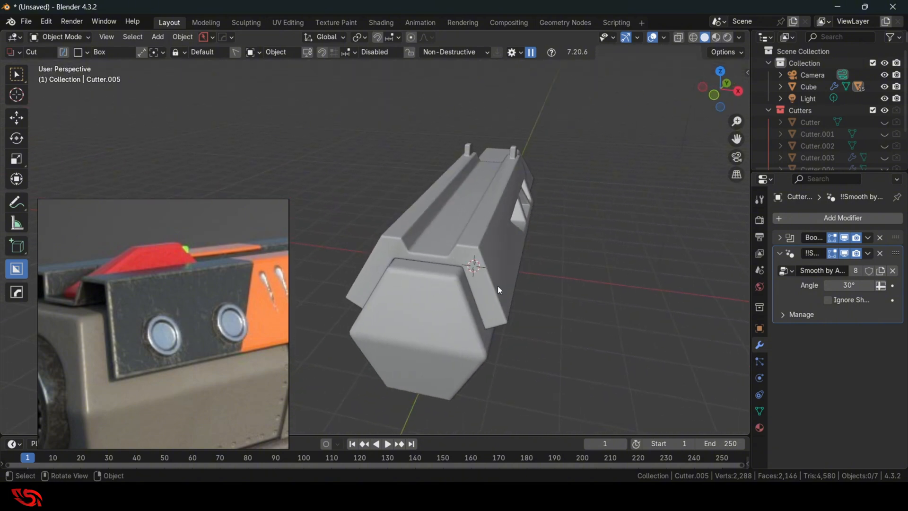
{"action": "middle_click_drag", "start_coordinate": [519, 237], "coordinate": [503, 241]}
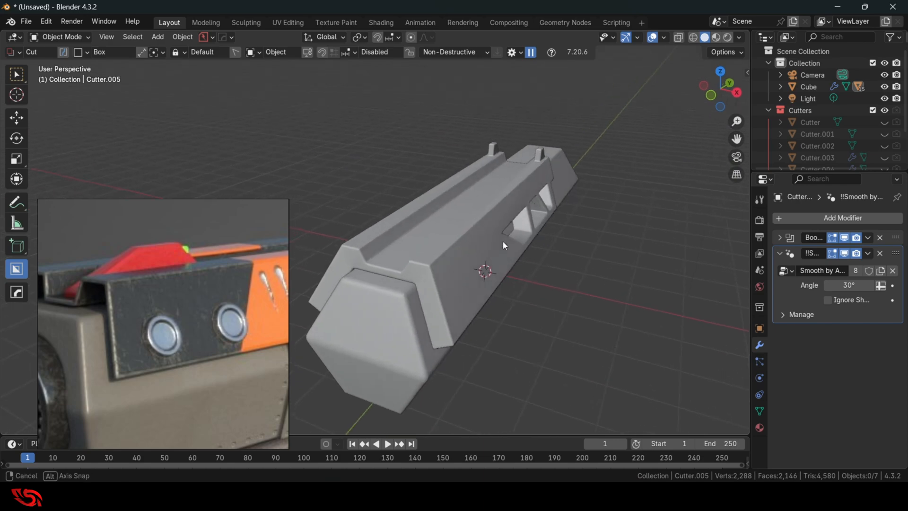
{"action": "middle_click_drag", "start_coordinate": [447, 225], "coordinate": [467, 226]}
{"action": "key", "text": "shift+a"}
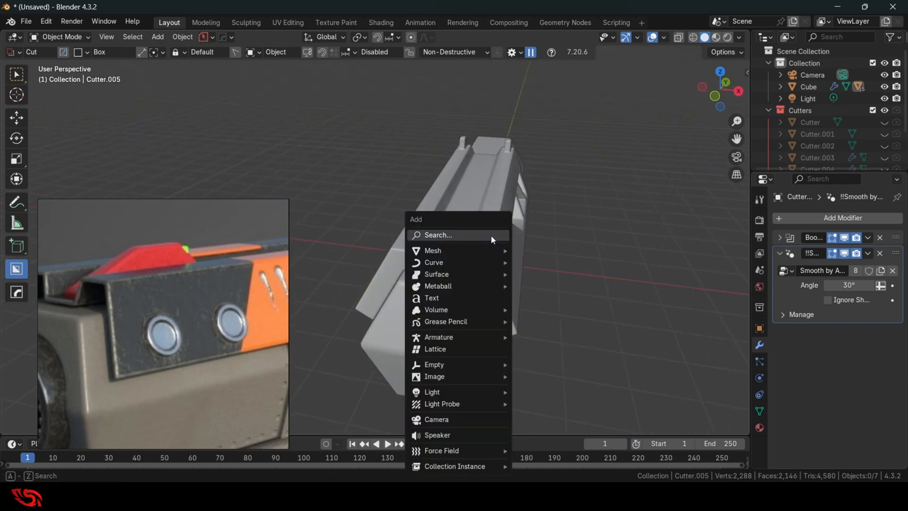
{"action": "mouse_move", "coordinate": [483, 252]}
{"action": "left_click", "coordinate": [548, 273]}
{"action": "middle_click_drag", "start_coordinate": [547, 273], "coordinate": [631, 309]}
{"action": "key", "text": "g"}
{"action": "key", "text": "z"}
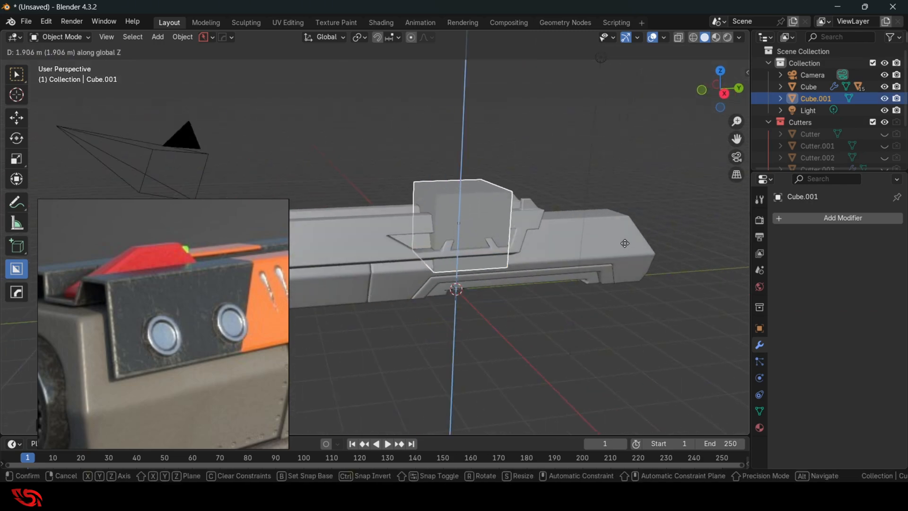
{"action": "left_click", "coordinate": [637, 245]}
Move the cube along Y to the front end of the top plate and scale it down to fit the groove
{"action": "middle_click_drag", "start_coordinate": [636, 245], "coordinate": [648, 272]}
{"action": "key", "text": "s"}
{"action": "left_click", "coordinate": [575, 280]}
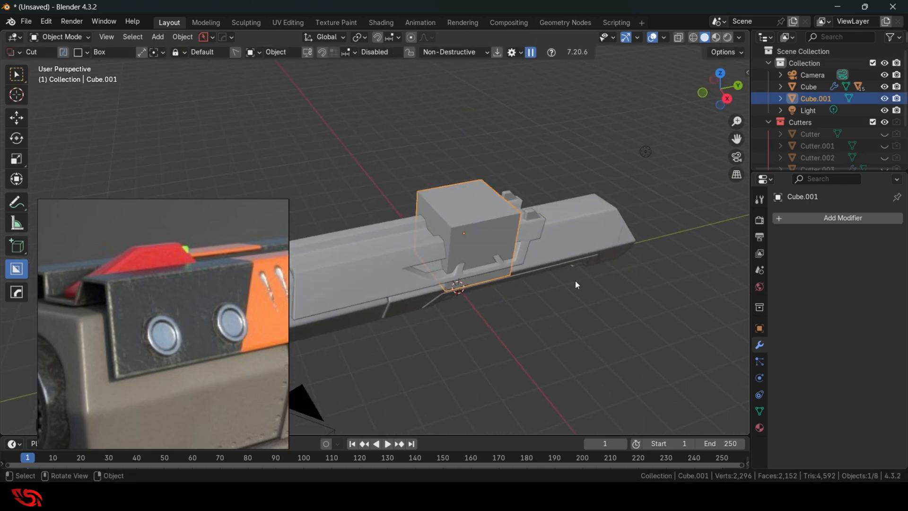
{"action": "key", "text": "g"}
{"action": "key", "text": "y"}
{"action": "left_click", "coordinate": [419, 299]}
{"action": "middle_click_drag", "start_coordinate": [419, 299], "coordinate": [506, 287], "text": "shift"}
{"action": "scroll", "coordinate": [565, 276], "scroll_direction": "up", "scroll_amount": 2}
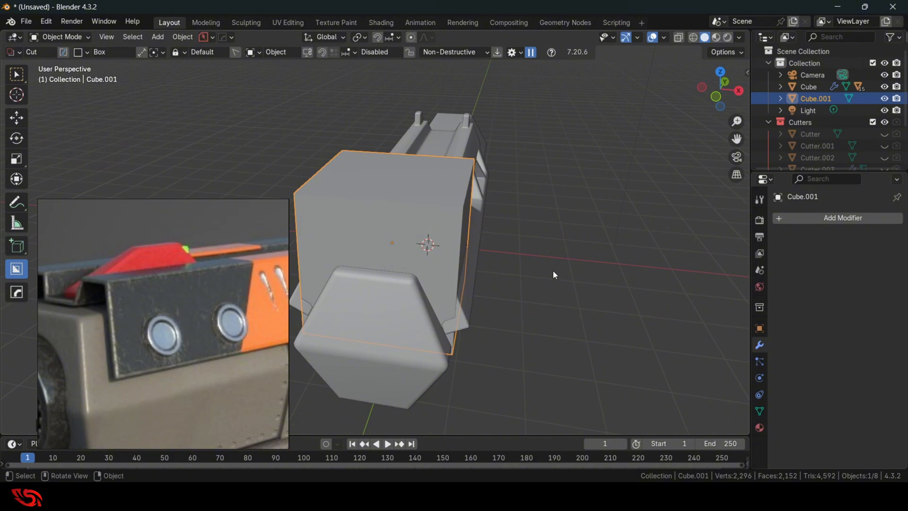
{"action": "key", "text": "s"}
{"action": "left_click", "coordinate": [419, 271]}
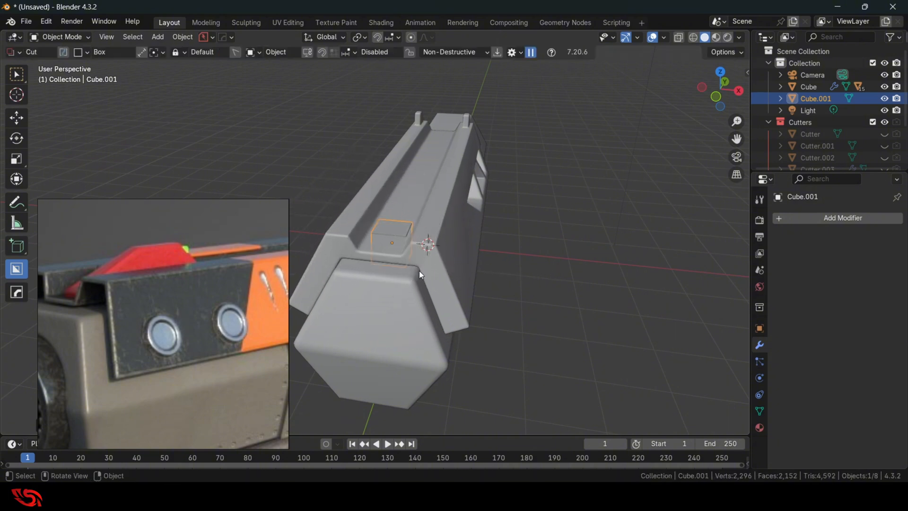
Raise the small cube about 0.34 m along Z and narrow it along X
{"action": "middle_click_drag", "start_coordinate": [418, 271], "coordinate": [476, 268]}
{"action": "key", "text": "g"}
{"action": "key", "text": "z"}
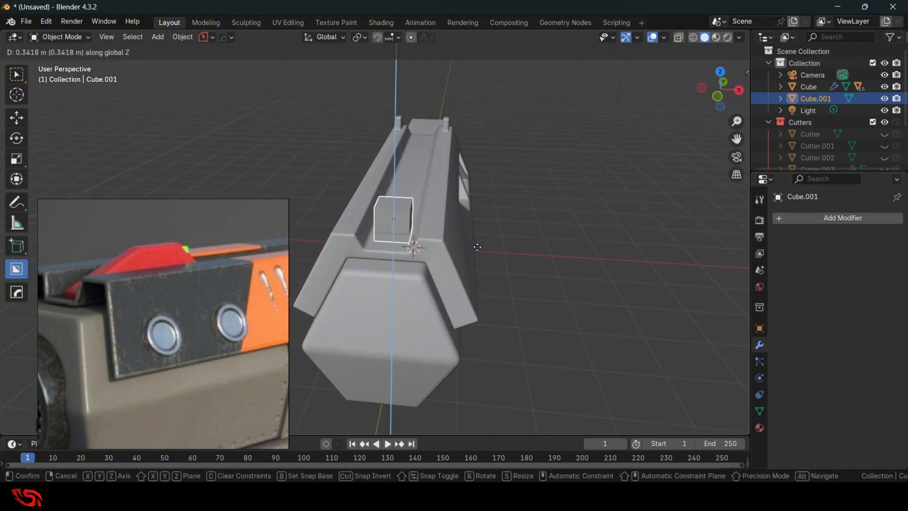
{"action": "left_click", "coordinate": [477, 246]}
{"action": "key", "text": "s"}
{"action": "left_click", "coordinate": [483, 245]}
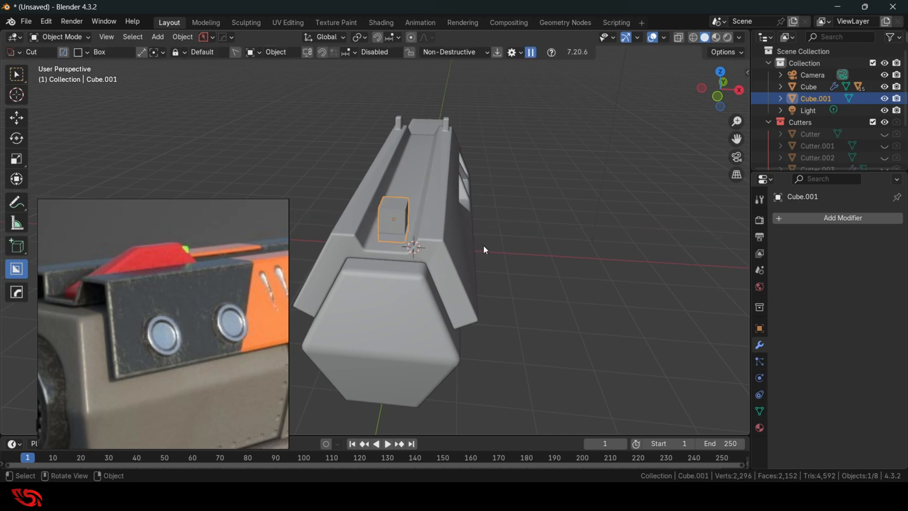
Pull the cube's bottom front edge forward along Y in Edit Mode to form a sloped front face
{"action": "middle_click_drag", "start_coordinate": [506, 262], "coordinate": [461, 262]}
{"action": "key", "text": "Tab"}
{"action": "key", "text": "alt+z"}
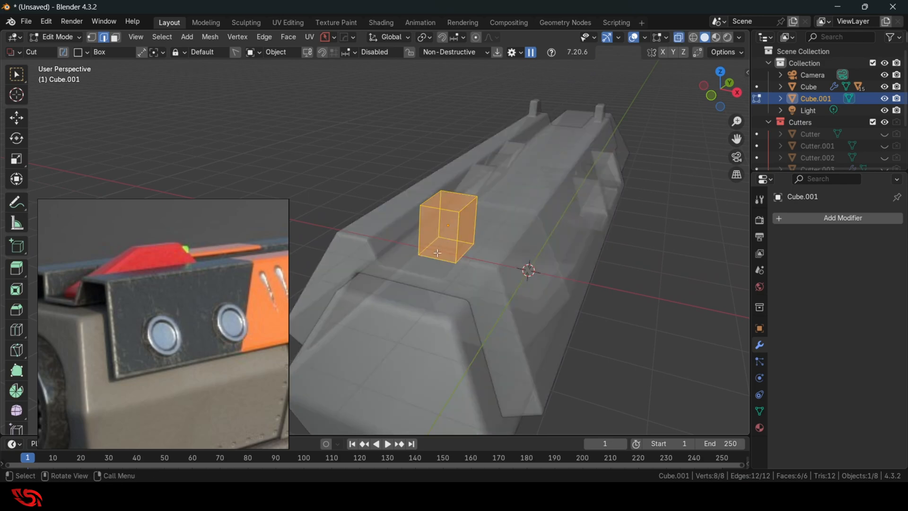
{"action": "left_click", "coordinate": [436, 254]}
{"action": "key", "text": "alt+z"}
{"action": "key", "text": "alt+z"}
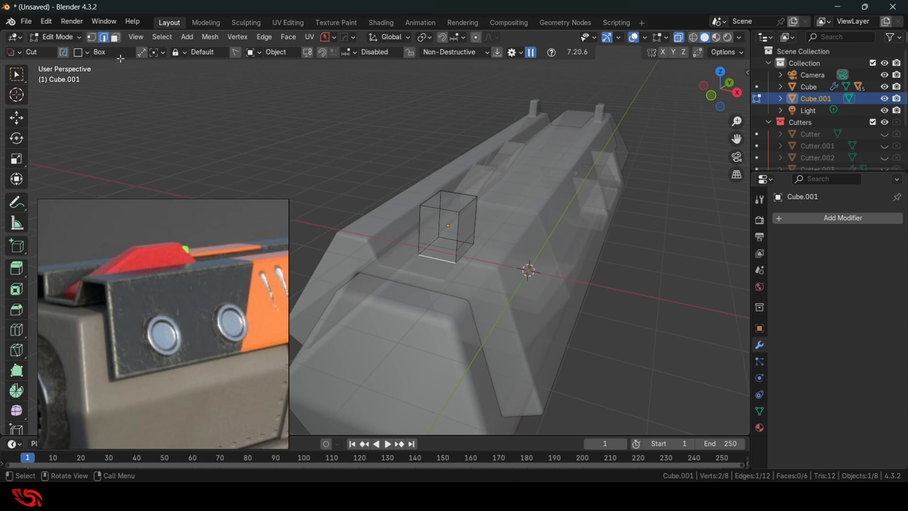
{"action": "middle_click_drag", "start_coordinate": [498, 237], "coordinate": [480, 241]}
{"action": "key", "text": "g"}
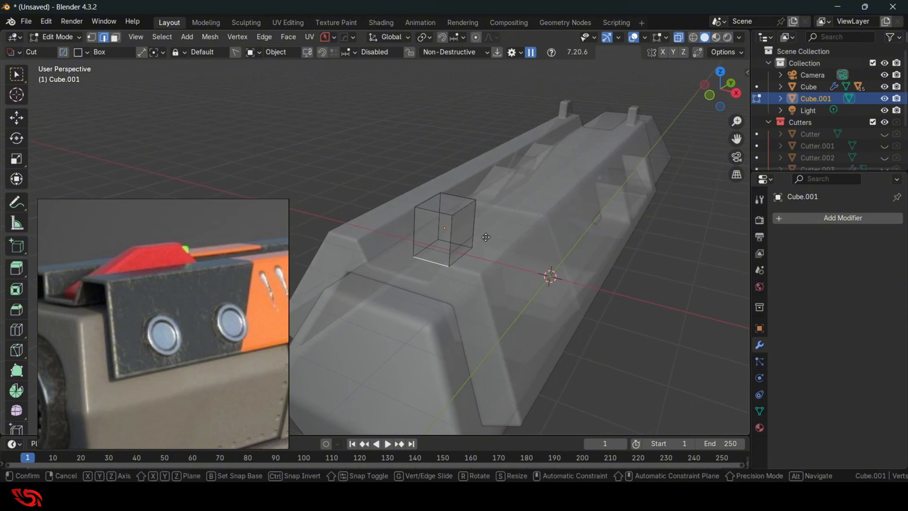
{"action": "key", "text": "y"}
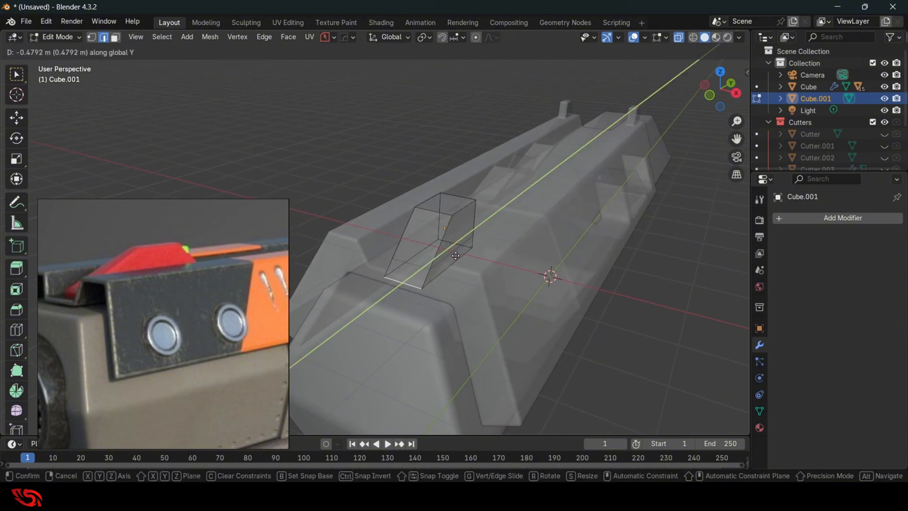
{"action": "left_click", "coordinate": [535, 268]}
{"action": "key", "text": "alt+z"}
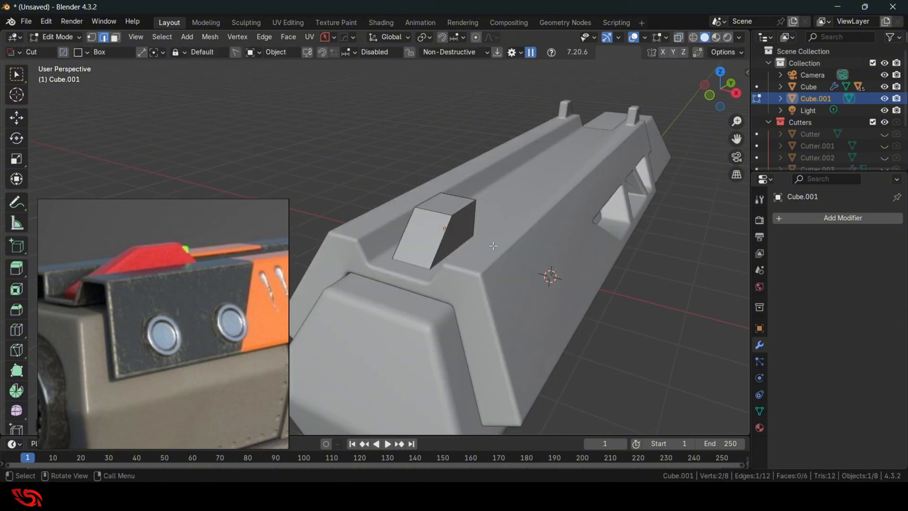
Move the top and rear faces of the front sight piece backward along Y to lengthen its front slope
{"action": "key", "text": "alt+z"}
{"action": "left_click", "coordinate": [449, 207]}
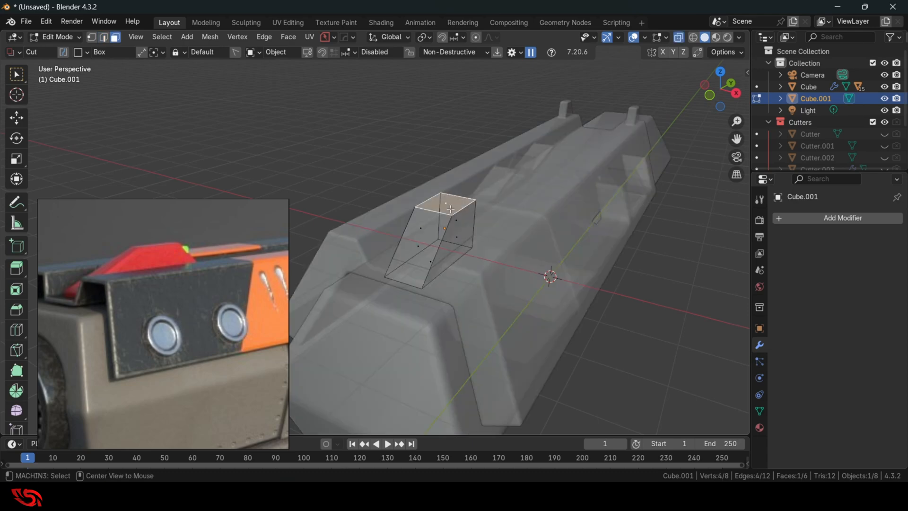
{"action": "left_click", "coordinate": [462, 223], "text": "shift"}
{"action": "key", "text": "alt+z"}
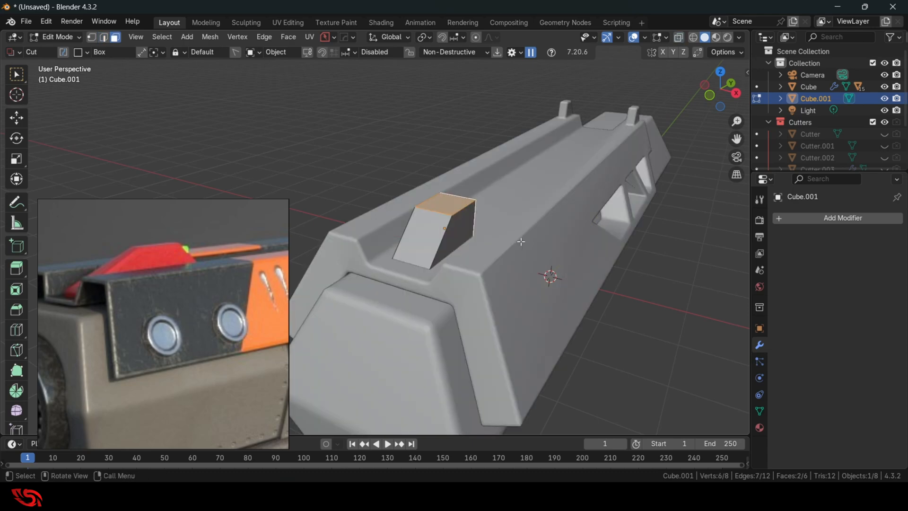
{"action": "key", "text": "g"}
{"action": "key", "text": "y"}
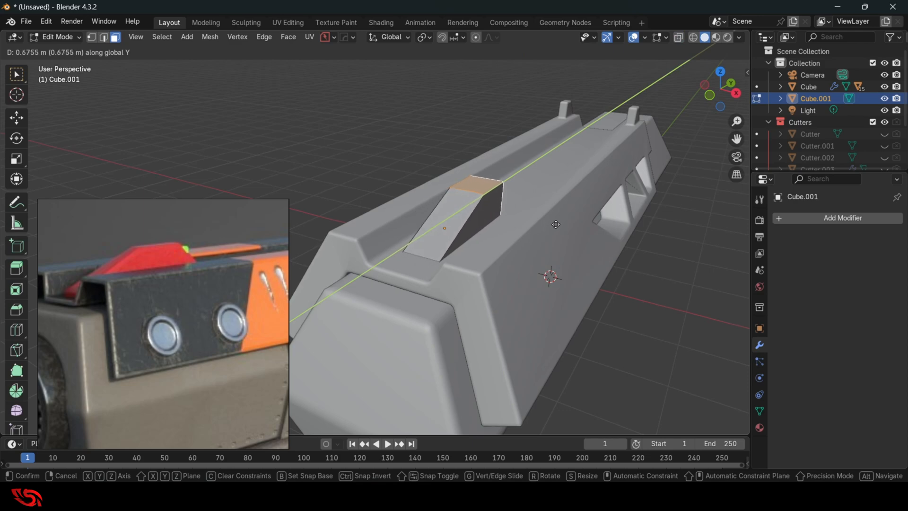
{"action": "left_click", "coordinate": [566, 213]}
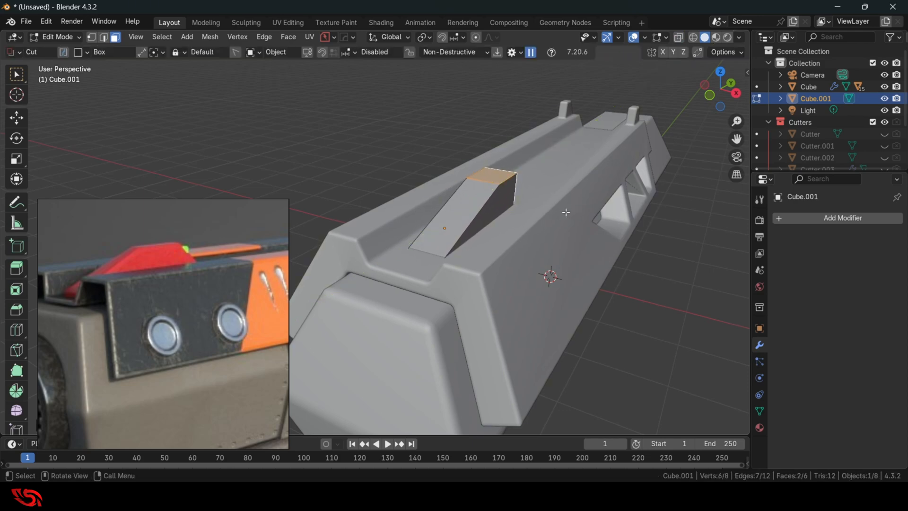
Pull the sight piece's bottom rear edge backward along Y to form a sloped rear face
{"action": "middle_click_drag", "start_coordinate": [593, 224], "coordinate": [449, 322]}
{"action": "left_click", "coordinate": [444, 322]}
{"action": "key", "text": "alt+z"}
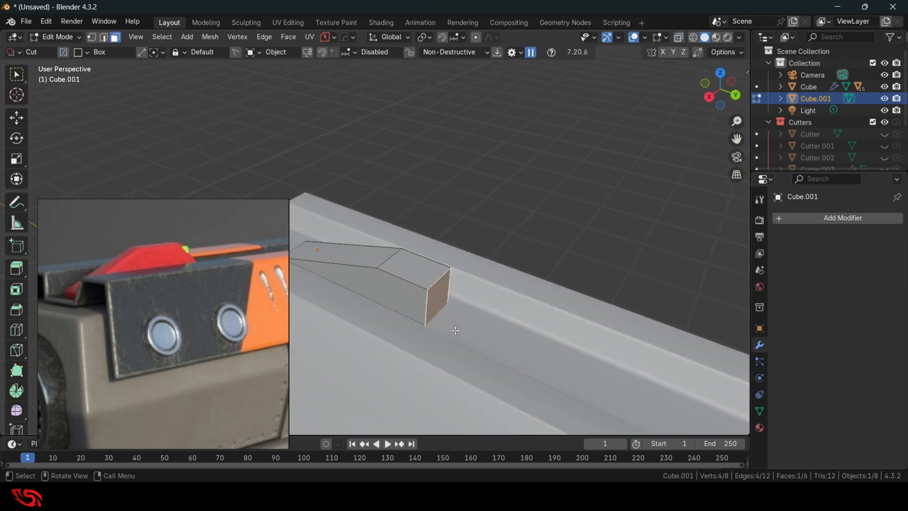
{"action": "key", "text": "alt+z"}
{"action": "key", "text": "2"}
{"action": "left_click", "coordinate": [436, 321]}
{"action": "key", "text": "alt+z"}
{"action": "middle_click_drag", "start_coordinate": [436, 321], "coordinate": [486, 282]}
{"action": "key", "text": "g"}
{"action": "key", "text": "y"}
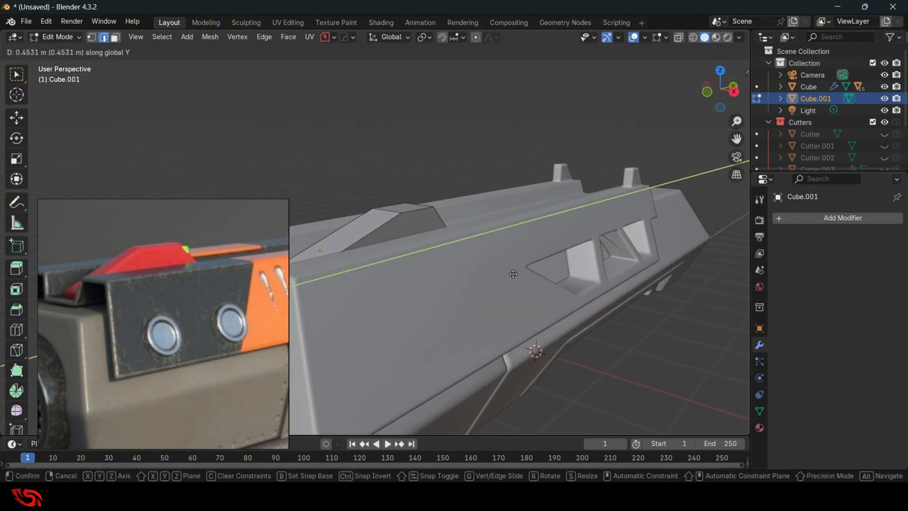
{"action": "left_click", "coordinate": [531, 267]}
Scale the sight piece's top face down along X so its sides taper upward
{"action": "middle_click_drag", "start_coordinate": [452, 284], "coordinate": [505, 300]}
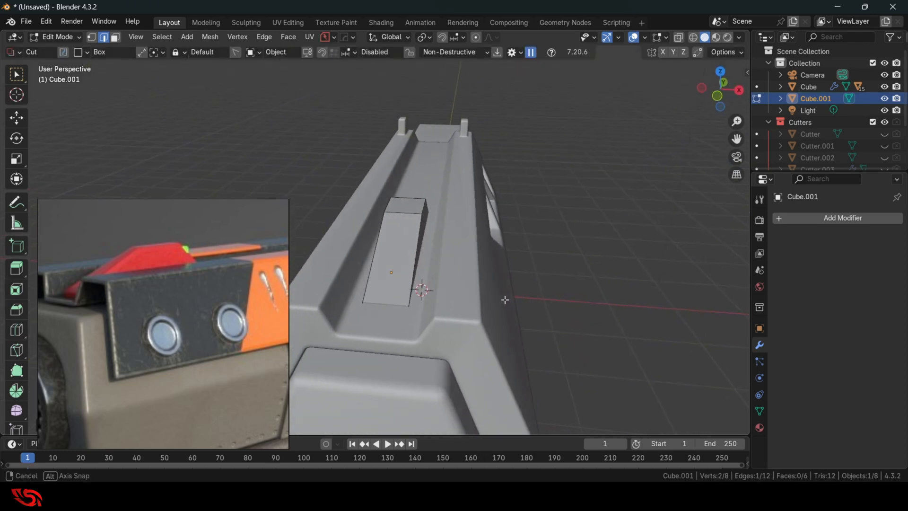
{"action": "scroll", "coordinate": [88, 290], "scroll_direction": "up", "scroll_amount": 2}
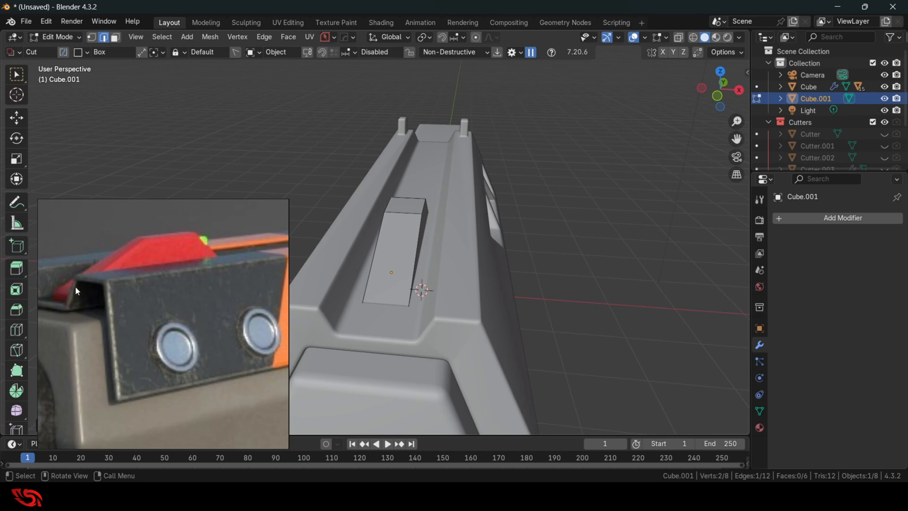
{"action": "middle_click_drag", "start_coordinate": [421, 284], "coordinate": [429, 270]}
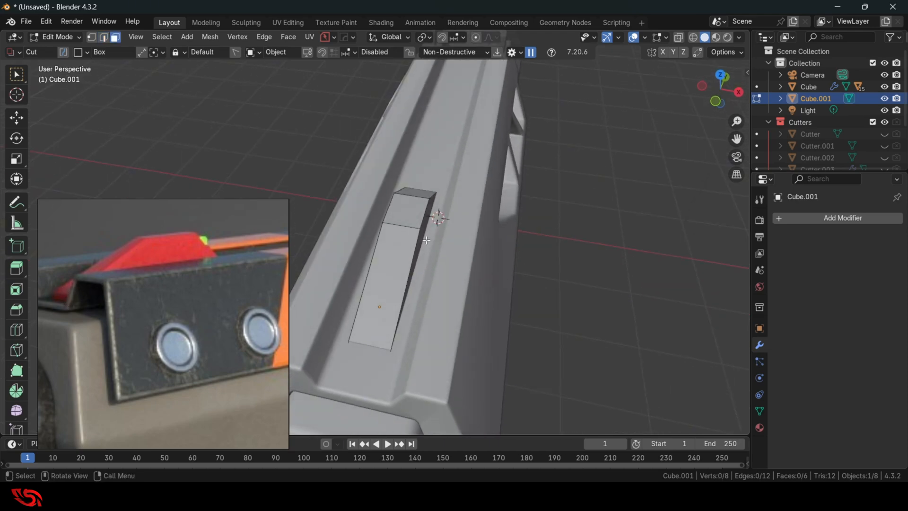
{"action": "left_click", "coordinate": [407, 207]}
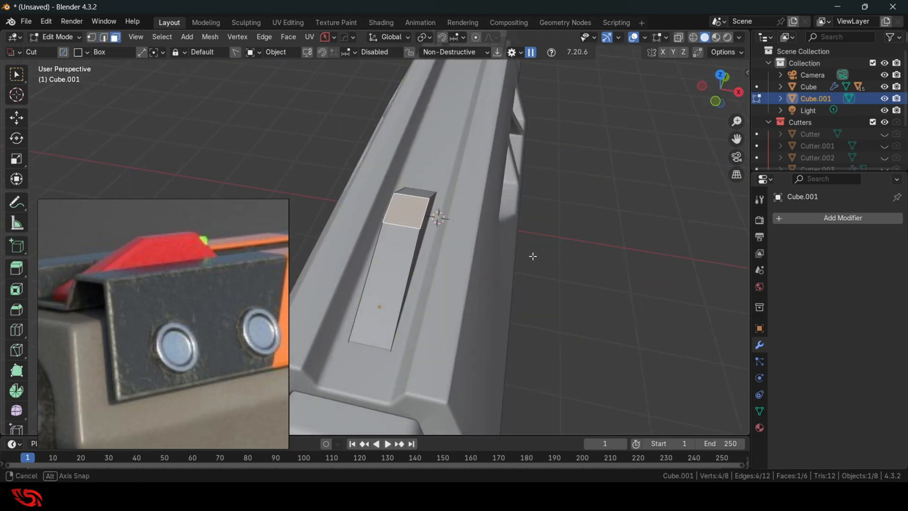
{"action": "middle_click_drag", "start_coordinate": [531, 255], "coordinate": [567, 249]}
{"action": "key", "text": "s"}
{"action": "key", "text": "x"}
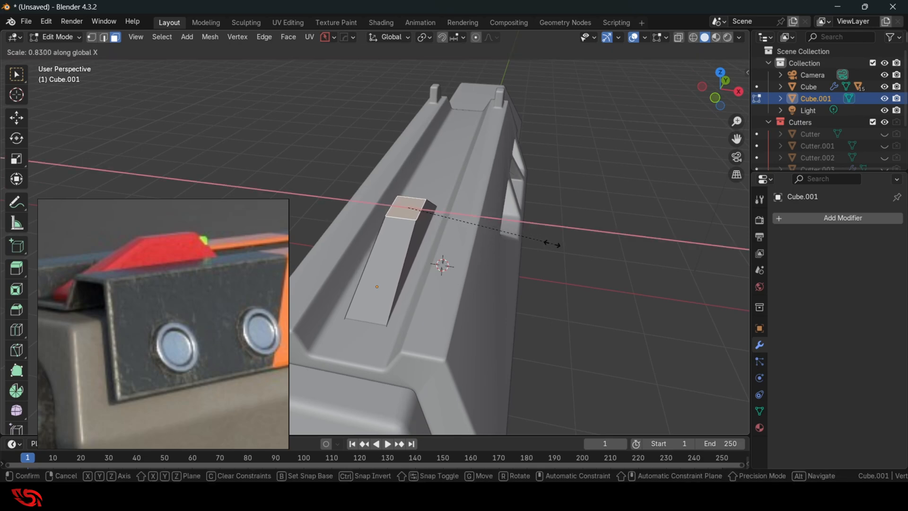
{"action": "left_click", "coordinate": [473, 234]}
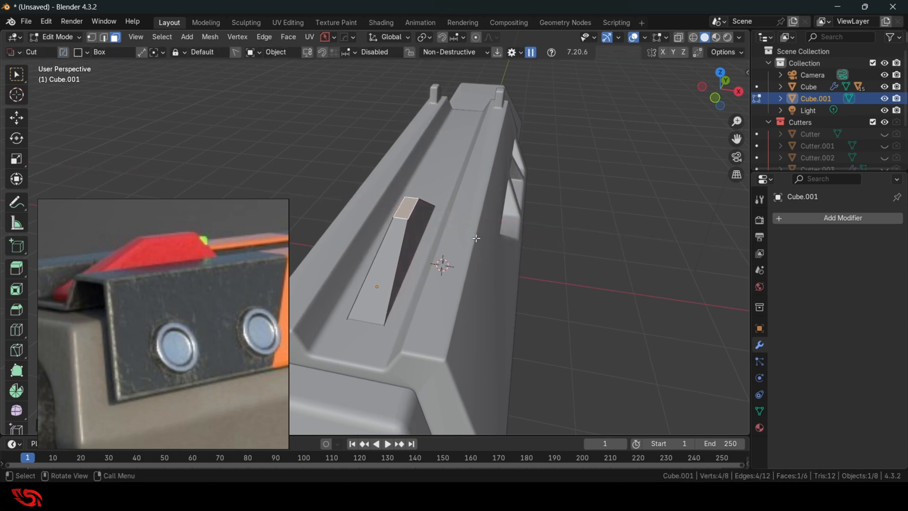
Select the whole sight piece mesh and stretch it along Y
{"action": "middle_click_drag", "start_coordinate": [473, 234], "coordinate": [543, 292]}
{"action": "scroll", "coordinate": [557, 287], "scroll_direction": "up", "scroll_amount": 1}
{"action": "key", "text": "a"}
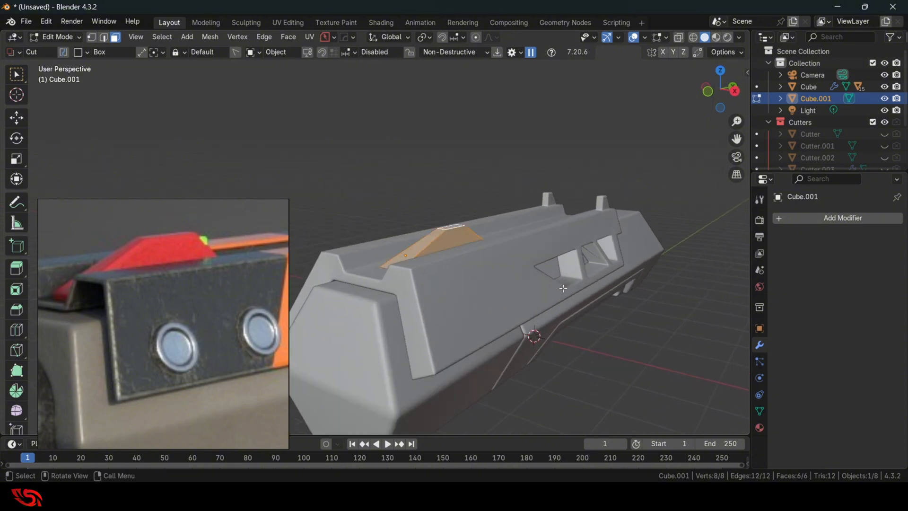
{"action": "scroll", "coordinate": [575, 295], "scroll_direction": "down", "scroll_amount": 1}
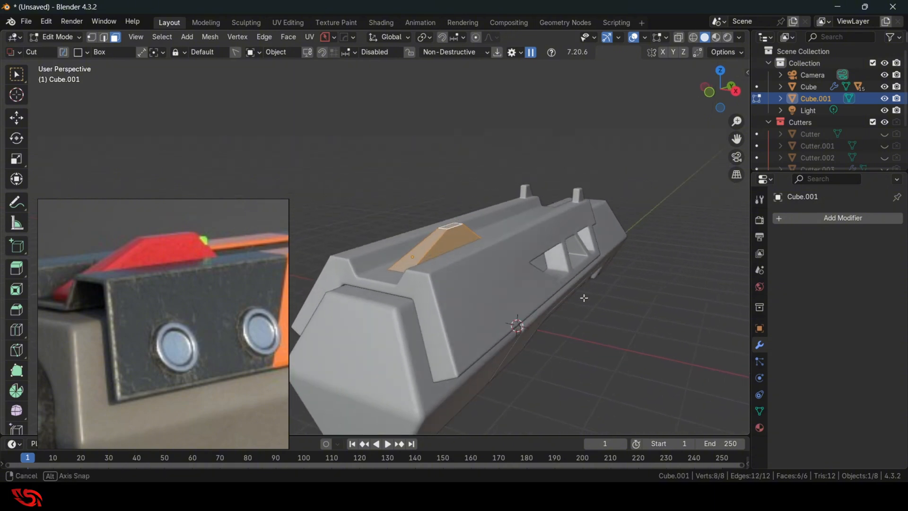
{"action": "middle_click_drag", "start_coordinate": [579, 296], "coordinate": [666, 313]}
{"action": "key", "text": "s"}
{"action": "key", "text": "y"}
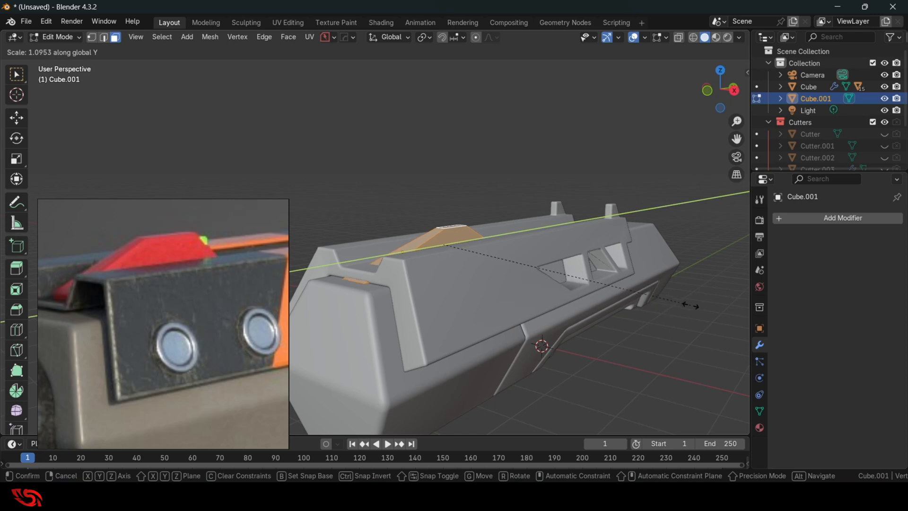
{"action": "left_click", "coordinate": [721, 299]}
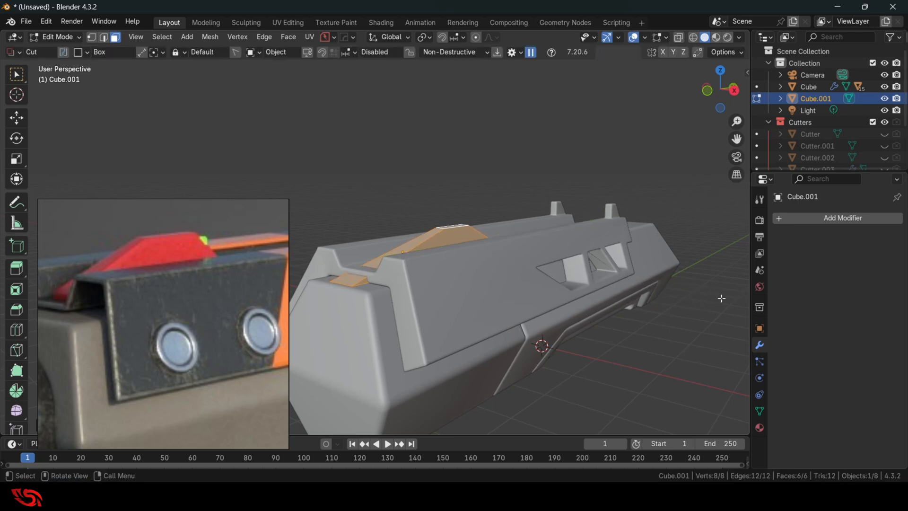
Adjust the height of the sight piece's top face along Z and widen that face slightly along X
{"action": "middle_click_drag", "start_coordinate": [485, 239], "coordinate": [483, 262]}
{"action": "left_click", "coordinate": [454, 230]}
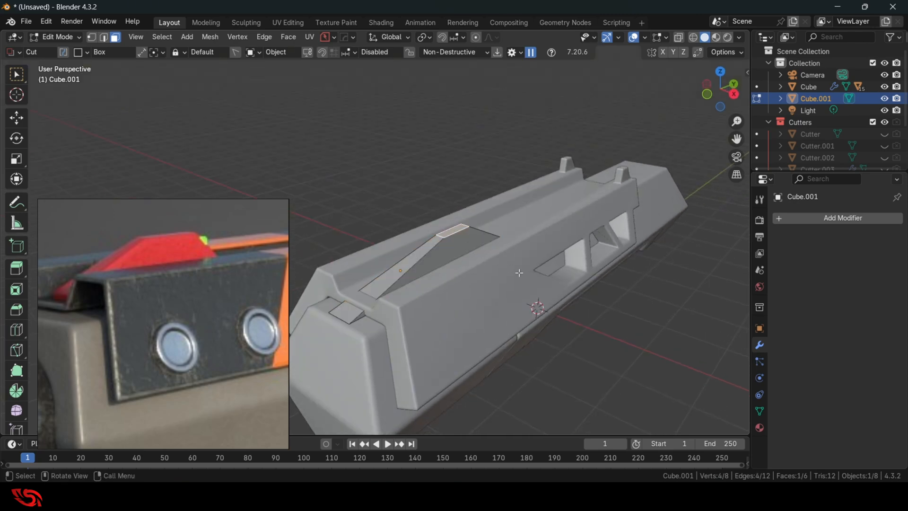
{"action": "middle_click_drag", "start_coordinate": [455, 230], "coordinate": [582, 300]}
{"action": "key", "text": "g"}
{"action": "key", "text": "z"}
{"action": "left_click", "coordinate": [524, 246]}
{"action": "key", "text": "s"}
{"action": "key", "text": "x"}
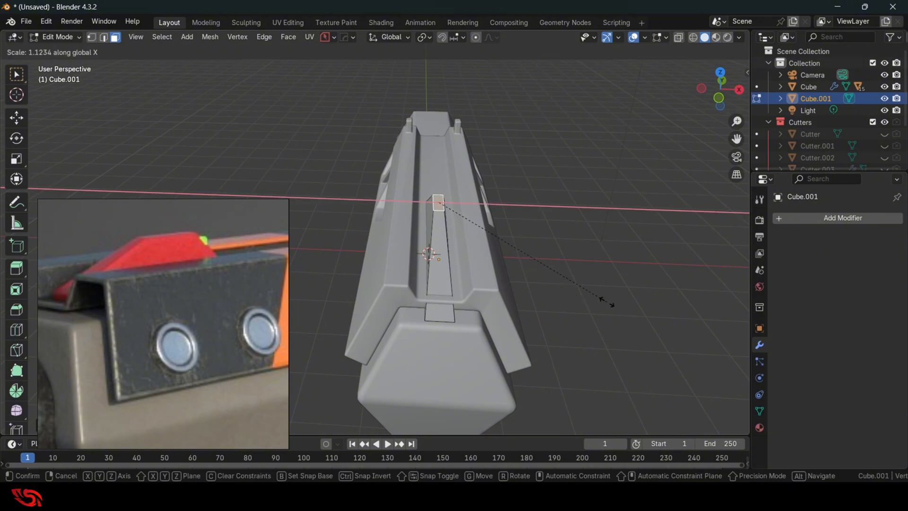
{"action": "left_click", "coordinate": [642, 300]}
Move the sight piece's bottom front edge back about 0.33 m along Y, clear of the hexagonal front block
{"action": "middle_click_drag", "start_coordinate": [642, 300], "coordinate": [450, 311]}
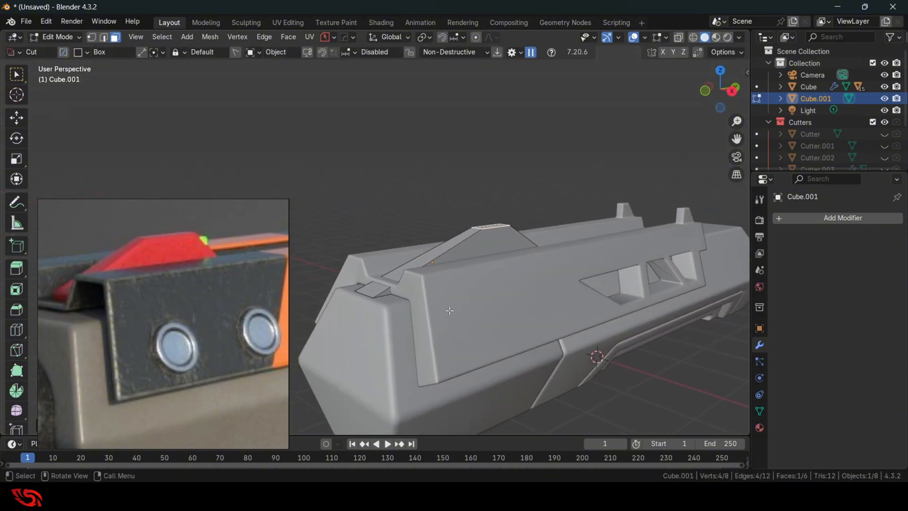
{"action": "key", "text": "g"}
{"action": "key", "text": "y"}
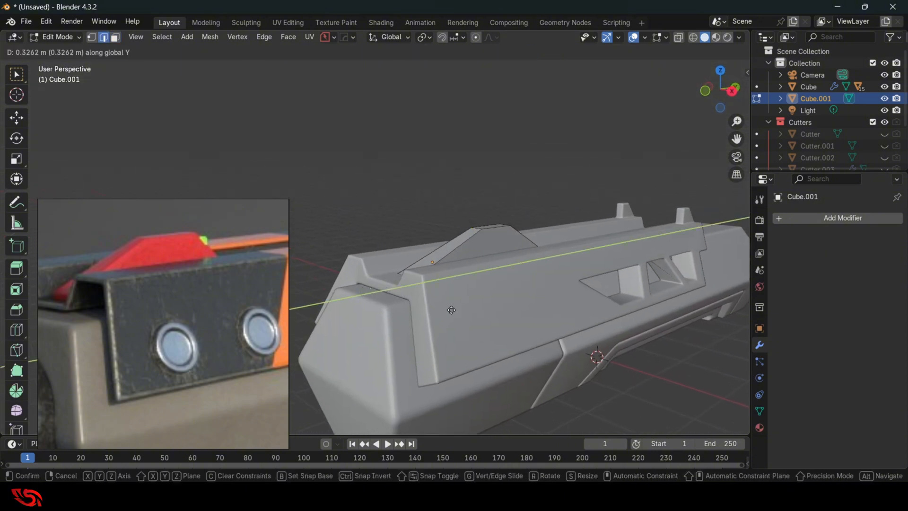
{"action": "left_click", "coordinate": [450, 311]}
{"action": "scroll", "coordinate": [523, 328], "scroll_direction": "down", "scroll_amount": 3}
{"action": "middle_click_drag", "start_coordinate": [536, 330], "coordinate": [551, 332]}
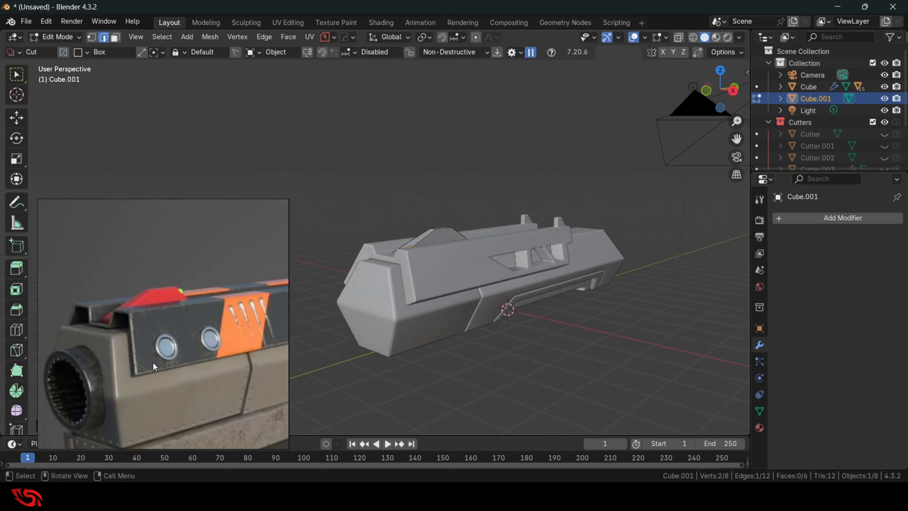
Return to Object Mode and select the hexagonal block at the front of the weapon body
{"action": "middle_click_drag", "start_coordinate": [430, 321], "coordinate": [413, 298]}
{"action": "scroll", "coordinate": [426, 308], "scroll_direction": "up", "scroll_amount": 2}
{"action": "key", "text": "ctrl+Tab"}
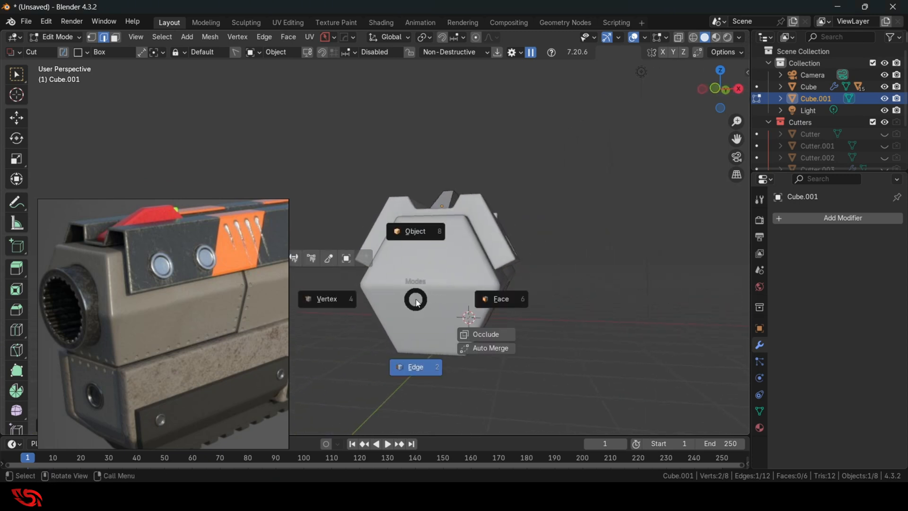
{"action": "left_click", "coordinate": [410, 240]}
{"action": "middle_click_drag", "start_coordinate": [498, 297], "coordinate": [467, 297]}
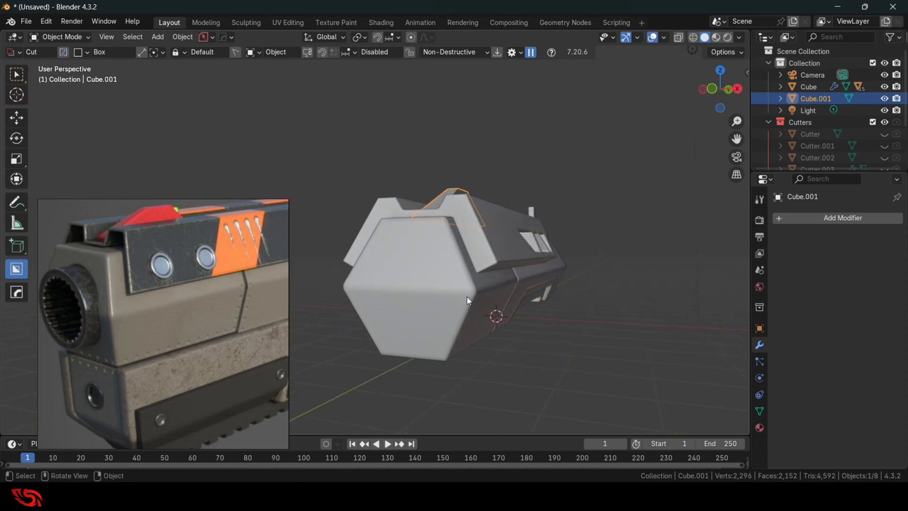
{"action": "left_click", "coordinate": [397, 248]}
{"action": "scroll", "coordinate": [400, 246], "scroll_direction": "down", "scroll_amount": 3}
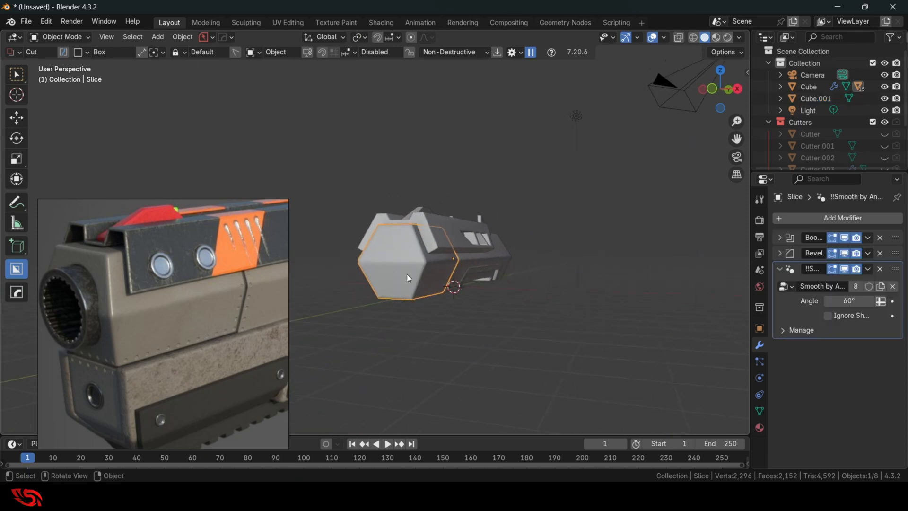
In front view, cut a centered round bore into the hexagonal front block with a 32-segment circle cutter
{"action": "left_click", "coordinate": [712, 91]}
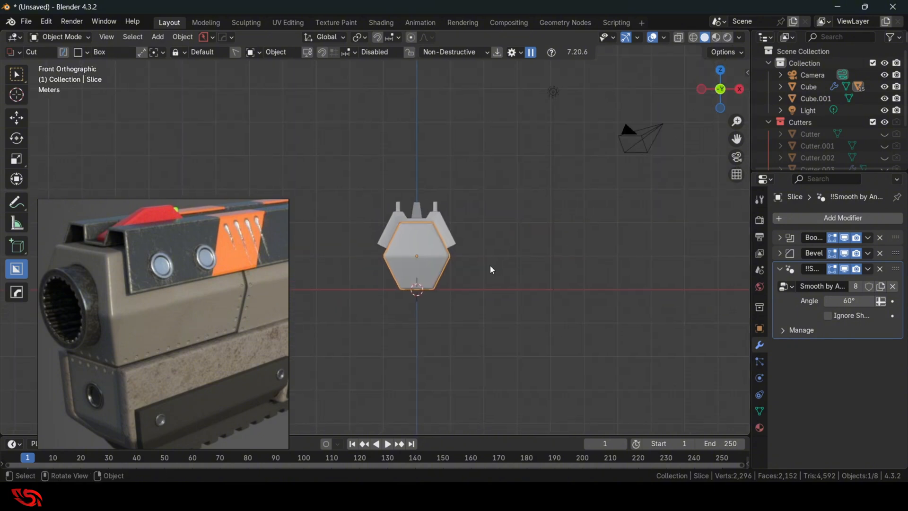
{"action": "scroll", "coordinate": [490, 265], "scroll_direction": "up", "scroll_amount": 4}
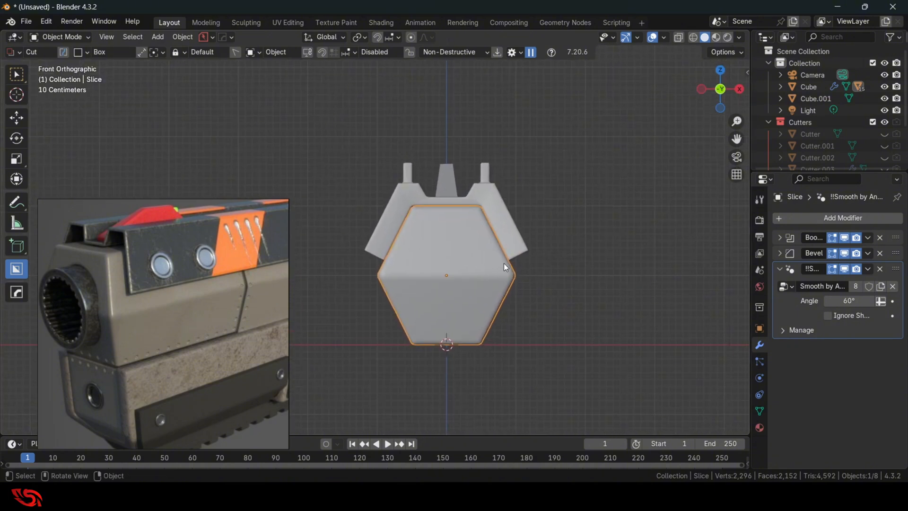
{"action": "key", "text": "d"}
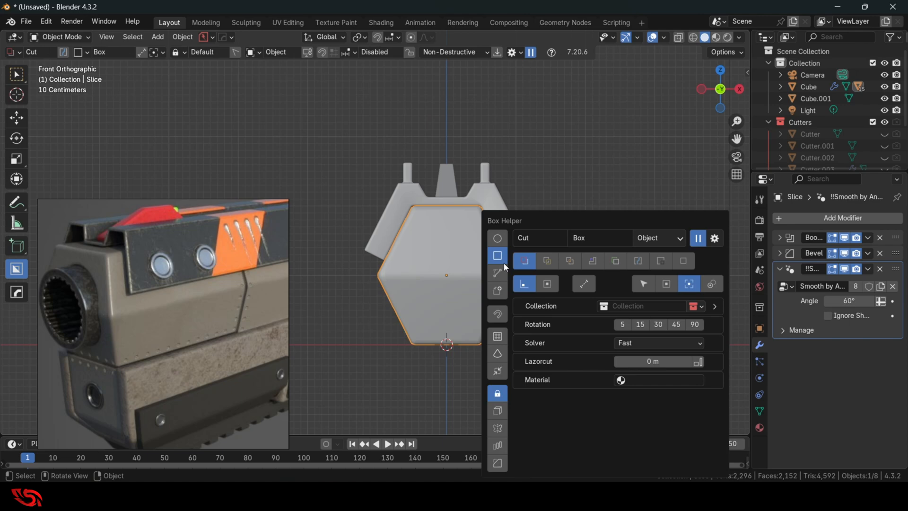
{"action": "left_click", "coordinate": [498, 239]}
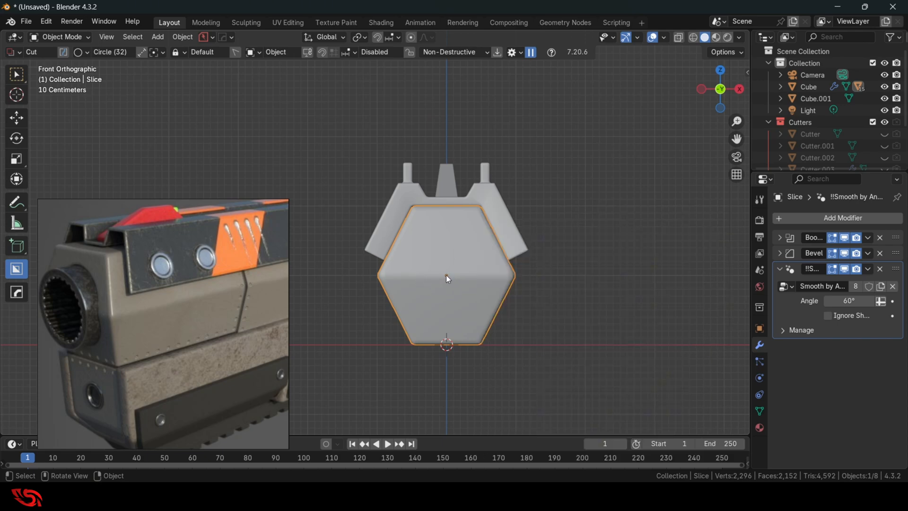
{"action": "left_click_drag", "start_coordinate": [447, 274], "coordinate": [493, 291]}
{"action": "mouse_move", "coordinate": [518, 290]}
{"action": "middle_mouse_down"}
{"action": "mouse_move", "coordinate": [480, 295]}
{"action": "mouse_move", "coordinate": [544, 298]}
{"action": "mouse_move", "coordinate": [438, 316]}
{"action": "mouse_move", "coordinate": [440, 298]}
{"action": "mouse_move", "coordinate": [410, 311]}
{"action": "mouse_move", "coordinate": [442, 321]}
{"action": "mouse_move", "coordinate": [458, 309]}
{"action": "mouse_move", "coordinate": [433, 324]}
{"action": "mouse_move", "coordinate": [445, 324]}
{"action": "middle_mouse_up"}
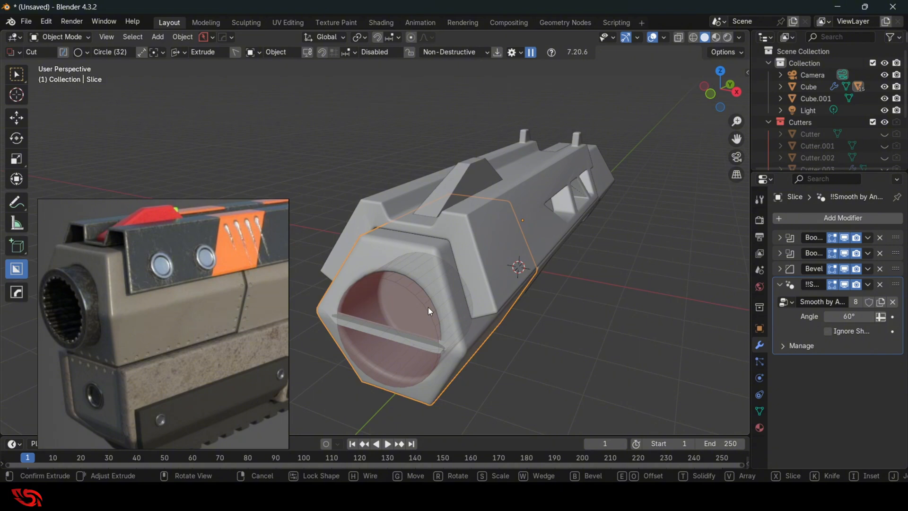
{"action": "left_click", "coordinate": [430, 308]}
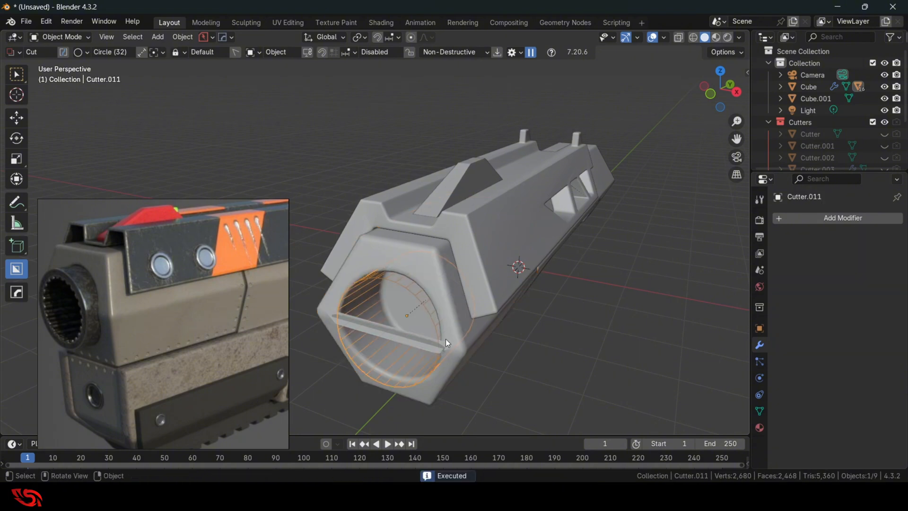
Extend the bore cutter by moving its front face about 0.5 m forward along Y, past the hexagonal block's front, and hide the cutter
{"action": "middle_click_drag", "start_coordinate": [446, 338], "coordinate": [393, 296]}
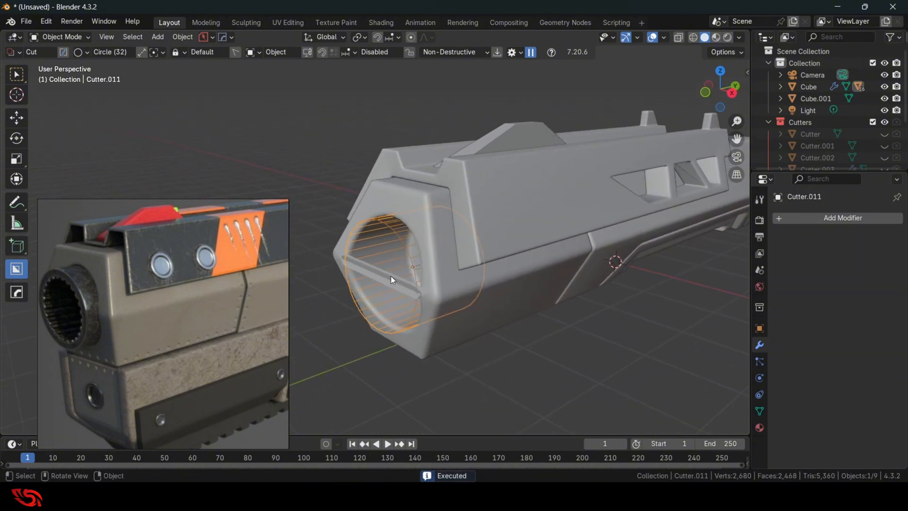
{"action": "key", "text": "Tab"}
{"action": "left_click", "coordinate": [390, 241]}
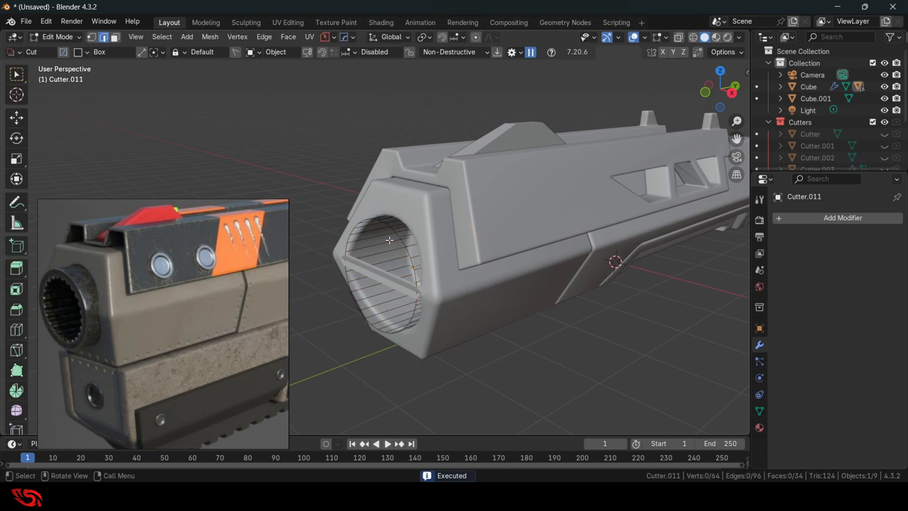
{"action": "middle_click_drag", "start_coordinate": [394, 276], "coordinate": [411, 284]}
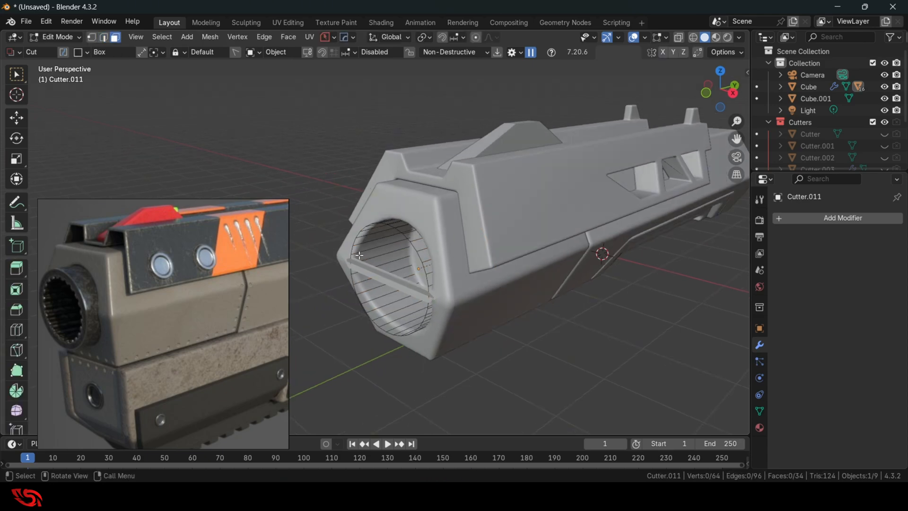
{"action": "middle_click_drag", "start_coordinate": [418, 252], "coordinate": [428, 281]}
{"action": "key", "text": "alt+z"}
{"action": "key", "text": "a"}
{"action": "key", "text": "alt+z"}
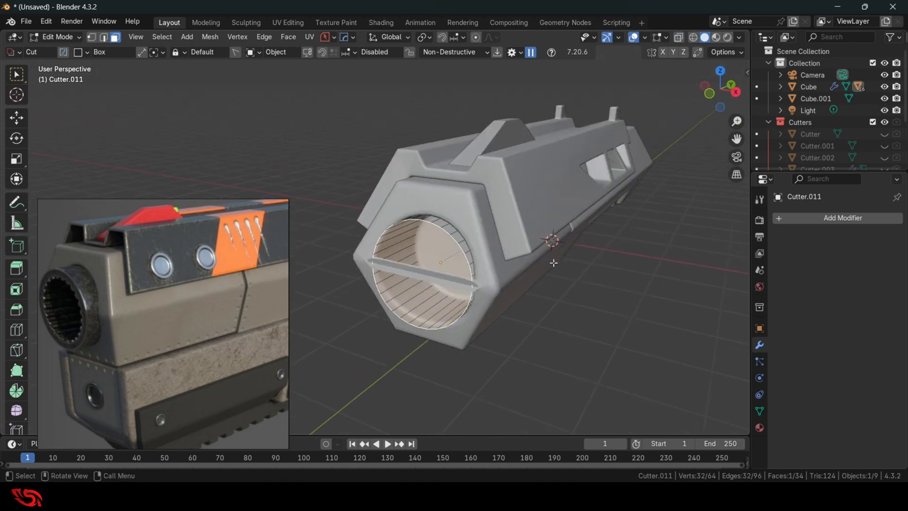
{"action": "middle_click_drag", "start_coordinate": [551, 255], "coordinate": [543, 262]}
{"action": "key", "text": "g"}
{"action": "key", "text": "y"}
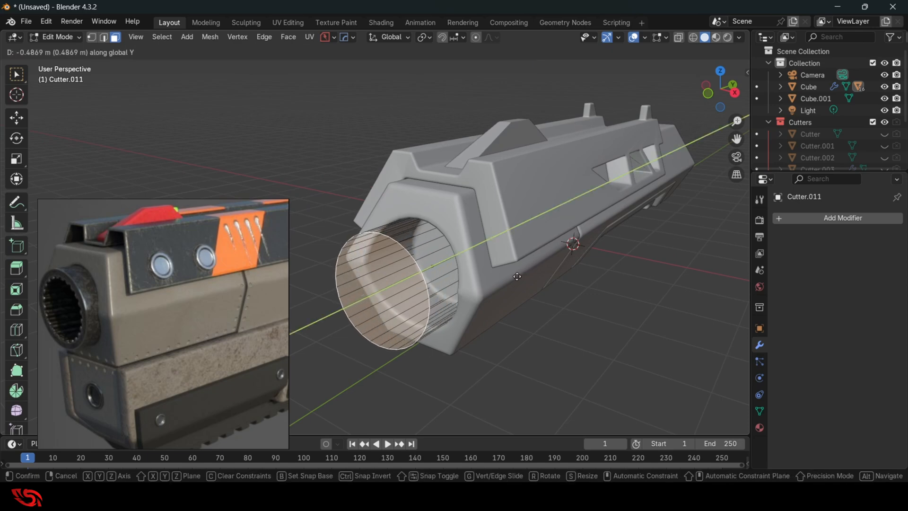
{"action": "left_click", "coordinate": [508, 279]}
{"action": "key", "text": "Tab"}
{"action": "left_click", "coordinate": [506, 217]}
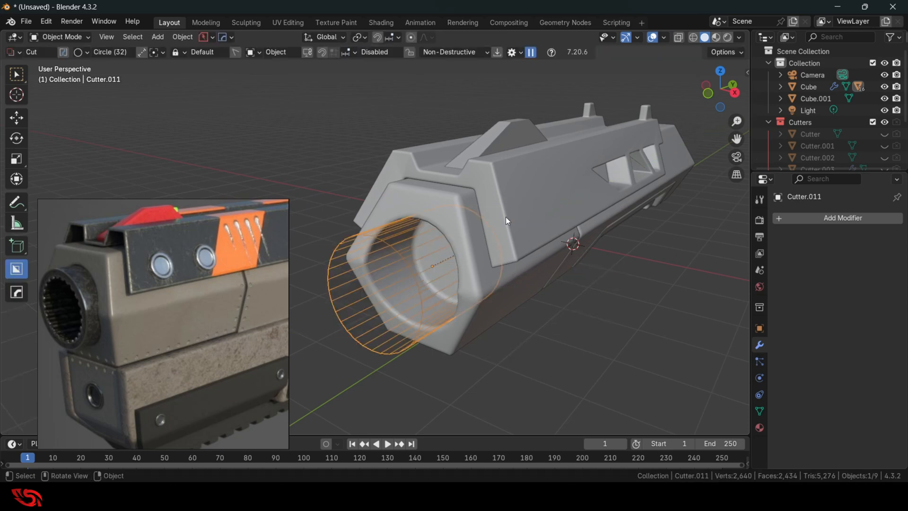
{"action": "key", "text": "h"}
Mirror the hexagonal front block across X and Z, with bisect on both axes and Z flipped
{"action": "middle_click_drag", "start_coordinate": [472, 282], "coordinate": [490, 274]}
{"action": "left_click", "coordinate": [515, 260]}
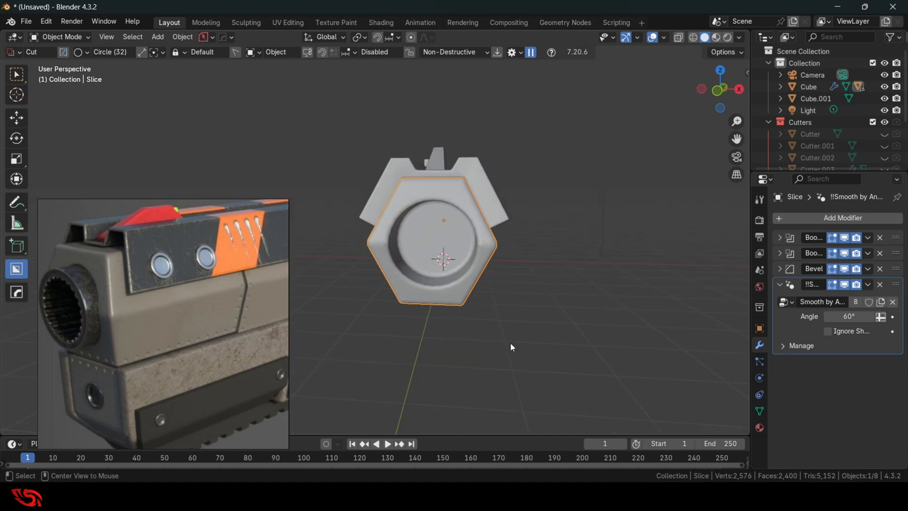
{"action": "key", "text": "alt+x"}
{"action": "left_click", "coordinate": [532, 217]}
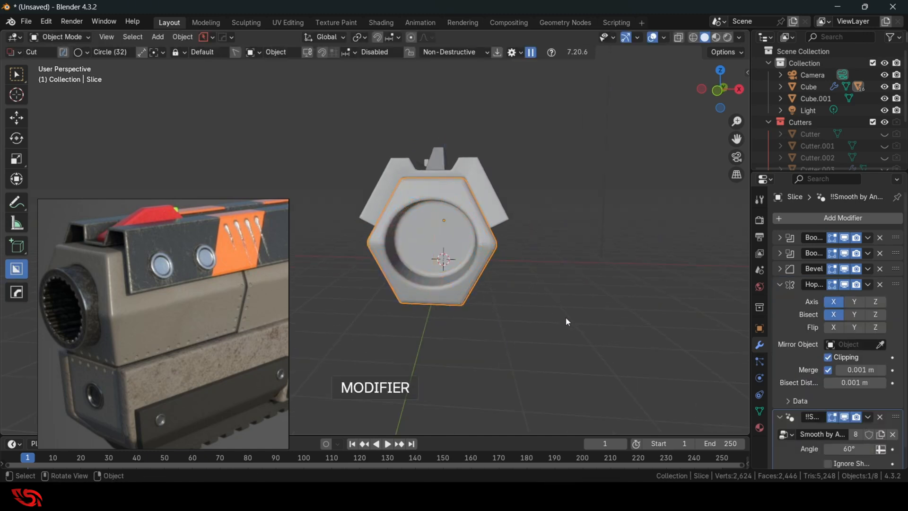
{"action": "middle_click_drag", "start_coordinate": [566, 317], "coordinate": [523, 302]}
{"action": "left_click", "coordinate": [719, 89]}
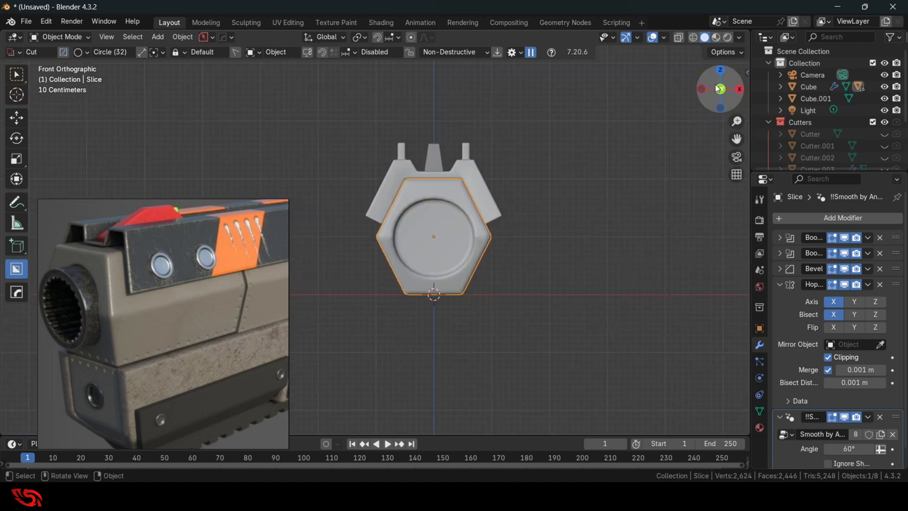
{"action": "middle_click_drag", "start_coordinate": [488, 271], "coordinate": [484, 251], "text": "shift"}
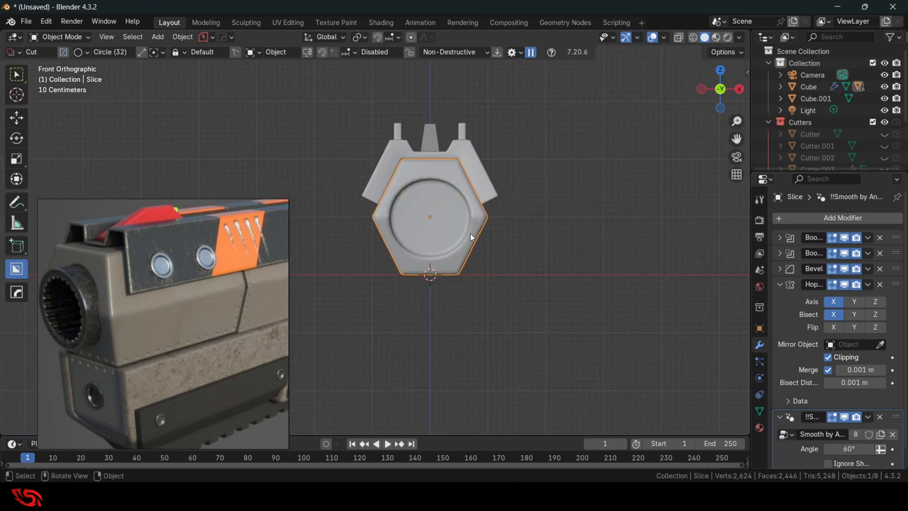
{"action": "key", "text": "alt+x"}
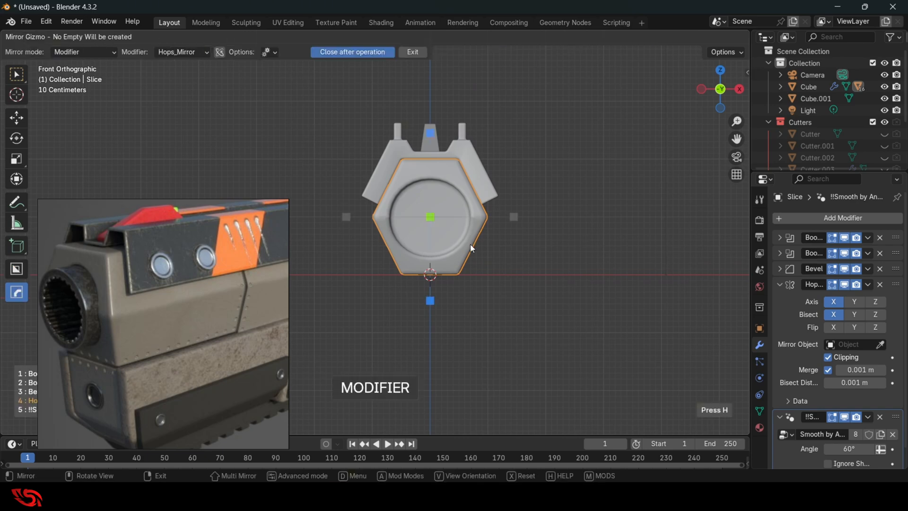
{"action": "left_click", "coordinate": [433, 301]}
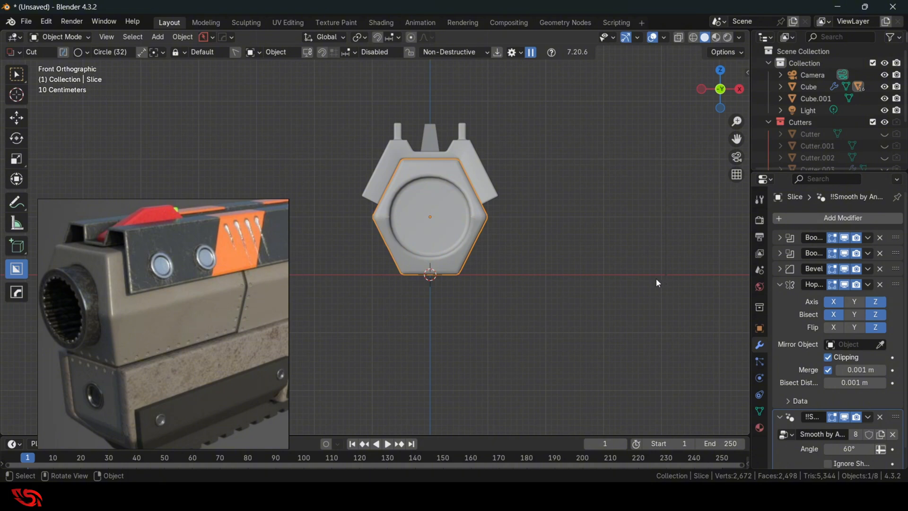
Add a cylinder mesh at the 3D cursor as the base for the barrel shown in the reference image
{"action": "middle_click_drag", "start_coordinate": [656, 283], "coordinate": [537, 282]}
{"action": "scroll", "coordinate": [538, 282], "scroll_direction": "up", "scroll_amount": 1}
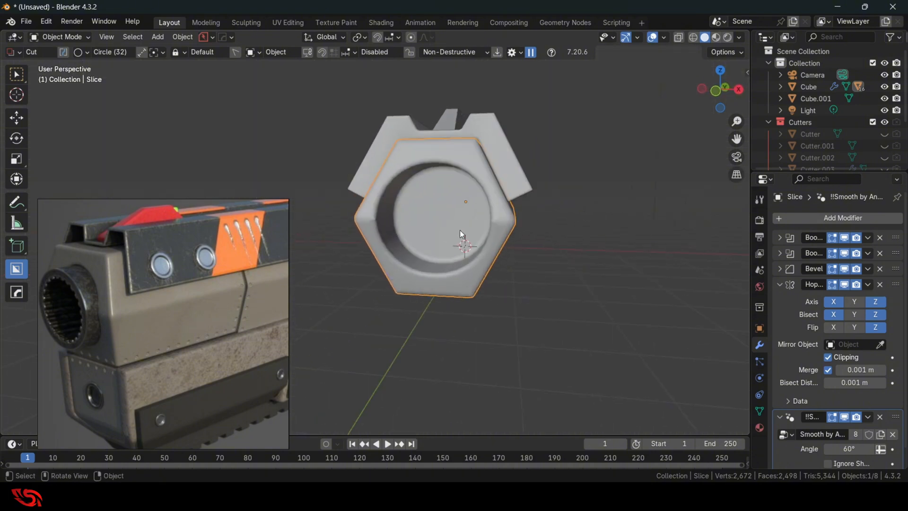
{"action": "middle_click_drag", "start_coordinate": [462, 231], "coordinate": [441, 241]}
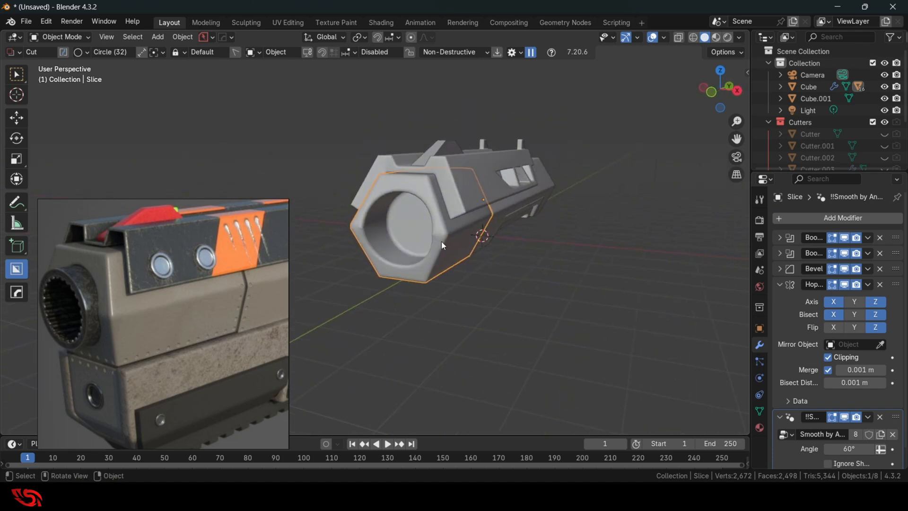
{"action": "scroll", "coordinate": [554, 264], "scroll_direction": "up", "scroll_amount": 2}
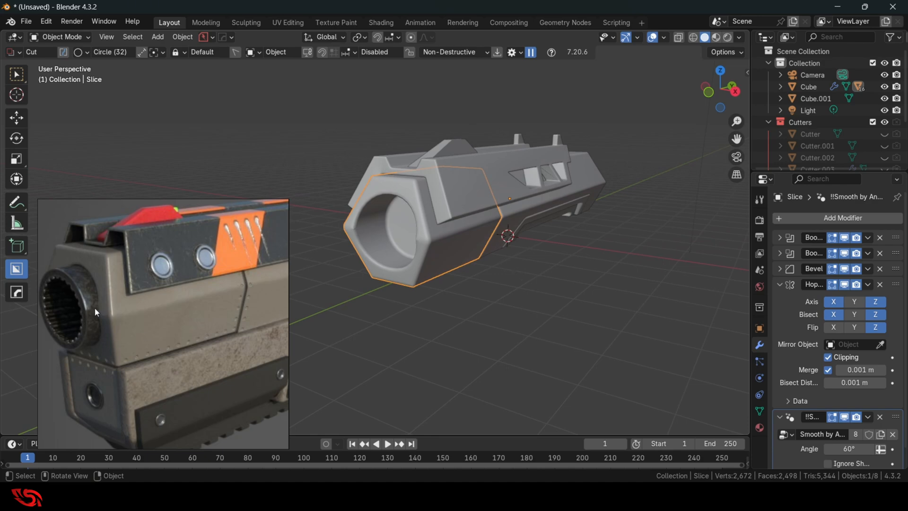
{"action": "middle_click_drag", "start_coordinate": [606, 283], "coordinate": [606, 282]}
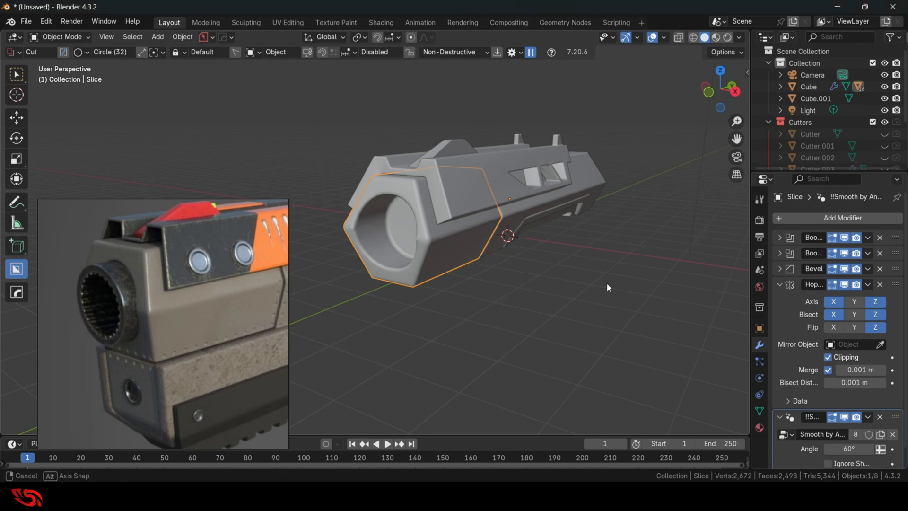
{"action": "key", "text": "shift+a"}
{"action": "mouse_move", "coordinate": [556, 278]}
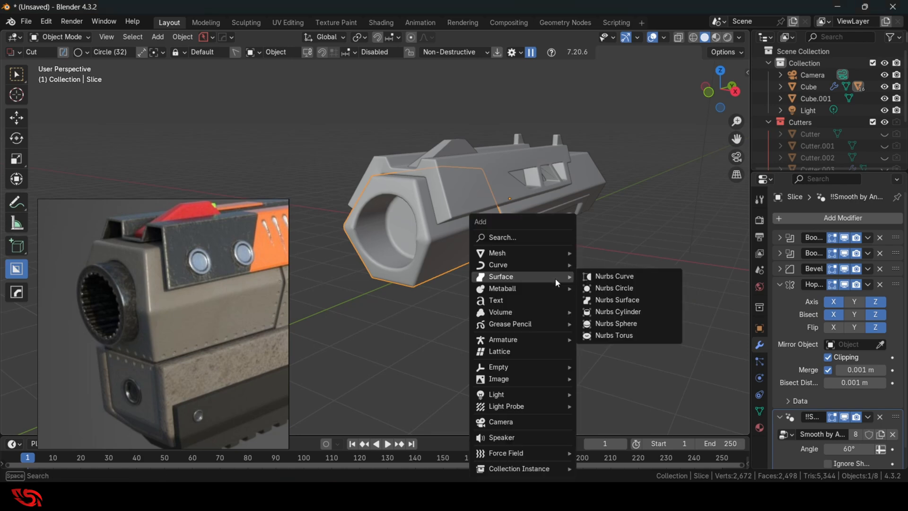
{"action": "mouse_move", "coordinate": [548, 254]}
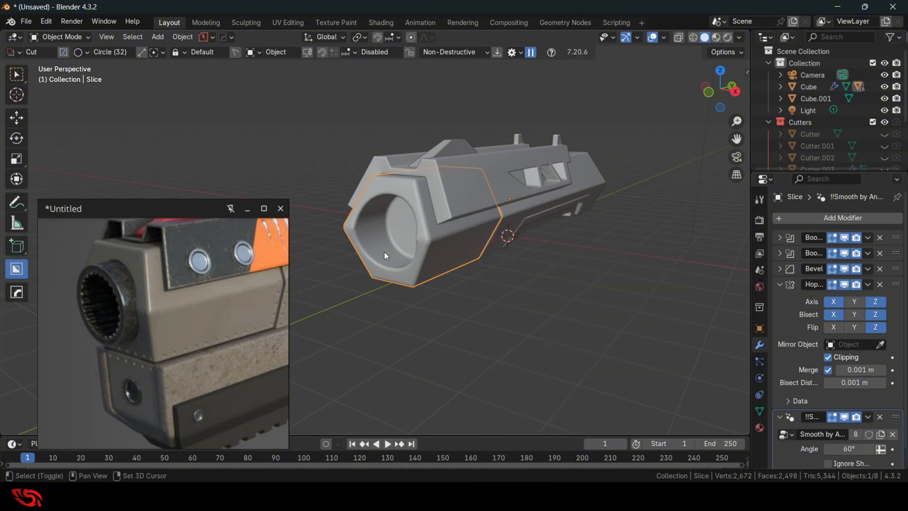
{"action": "key", "text": "shift+a"}
{"action": "mouse_move", "coordinate": [384, 252]}
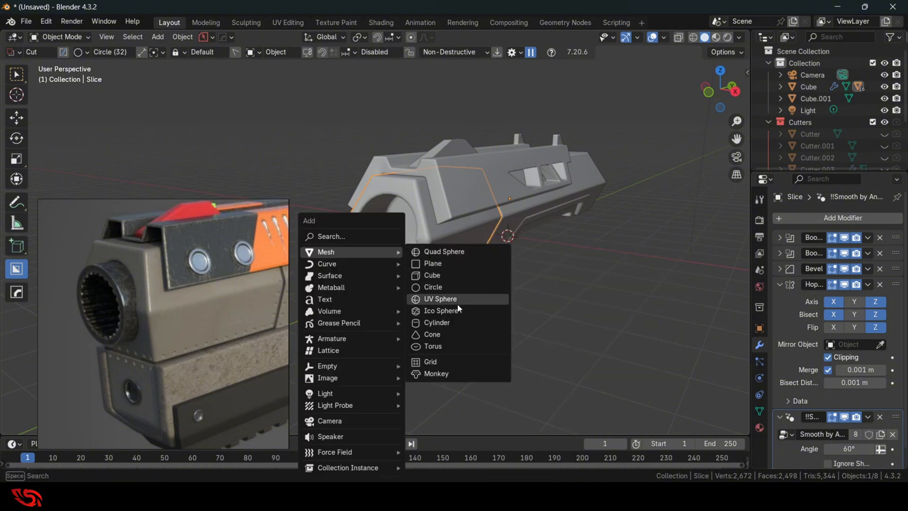
{"action": "left_click", "coordinate": [451, 321]}
Rotate the new cylinder 90 degrees around the X axis so it lies along the weapon body
{"action": "middle_click_drag", "start_coordinate": [598, 287], "coordinate": [543, 288]}
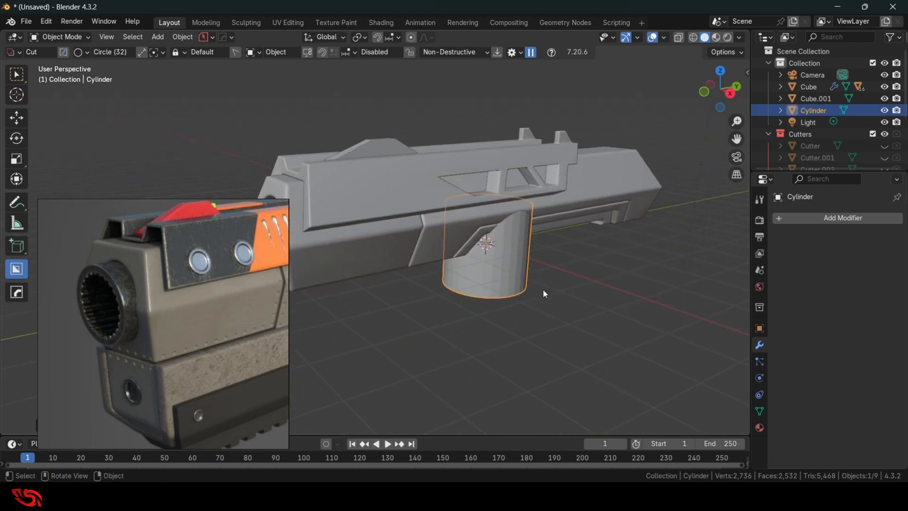
{"action": "key", "text": "r"}
{"action": "key", "text": "x"}
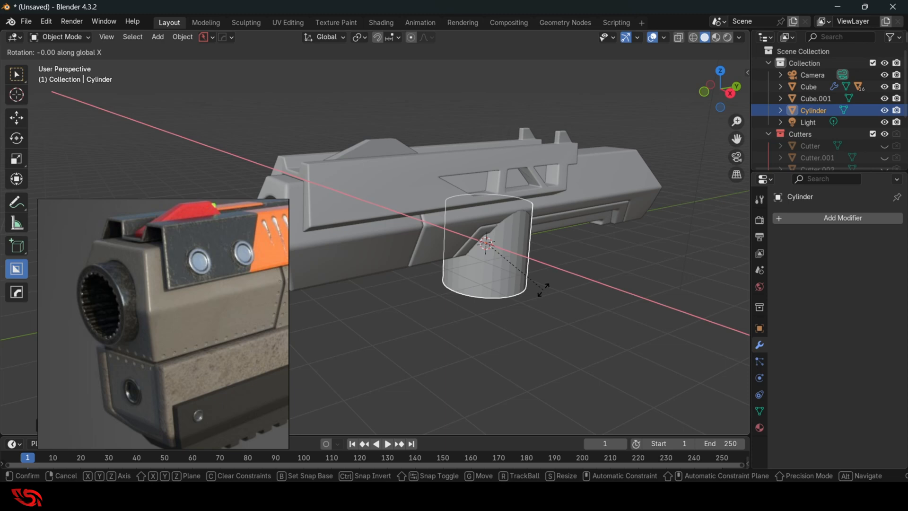
{"action": "right_click", "coordinate": [543, 289]}
{"action": "key", "text": "r"}
{"action": "key", "text": "x"}
{"action": "type", "text": "90"}
{"action": "right_click", "coordinate": [434, 279]}
{"action": "type", "text": "rx90"}
{"action": "left_click", "coordinate": [434, 279]}
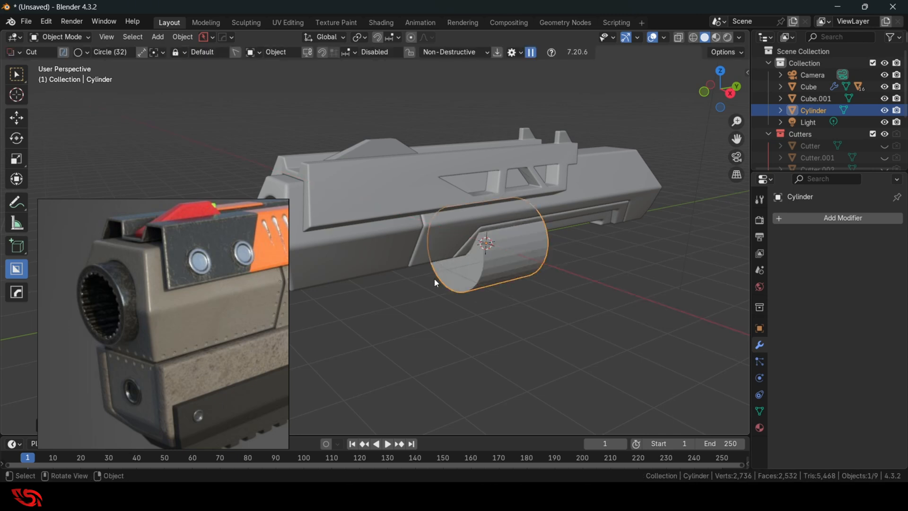
Move the cylinder forward and up, locked to the YZ plane, to the hexagonal block at the weapon's front end
{"action": "middle_click_drag", "start_coordinate": [501, 241], "coordinate": [519, 233], "text": "shift"}
{"action": "scroll", "coordinate": [519, 233], "scroll_direction": "down", "scroll_amount": 2}
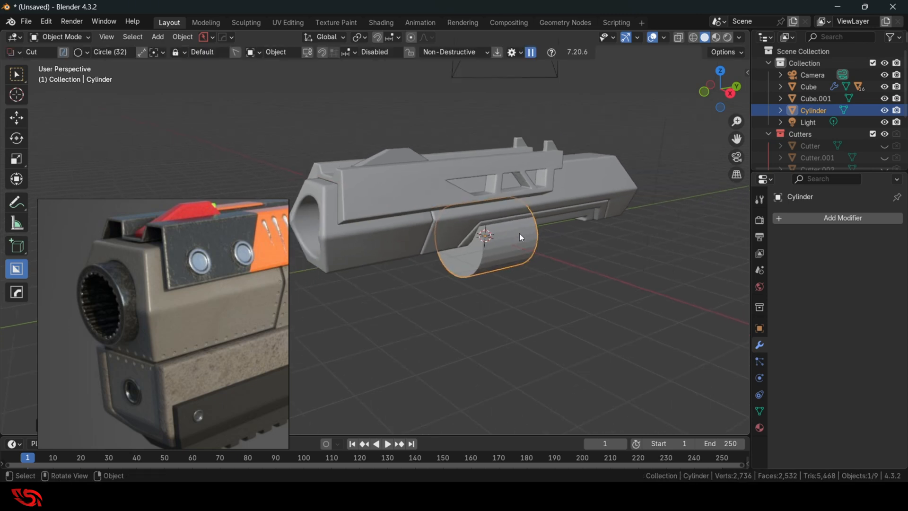
{"action": "key", "text": "g"}
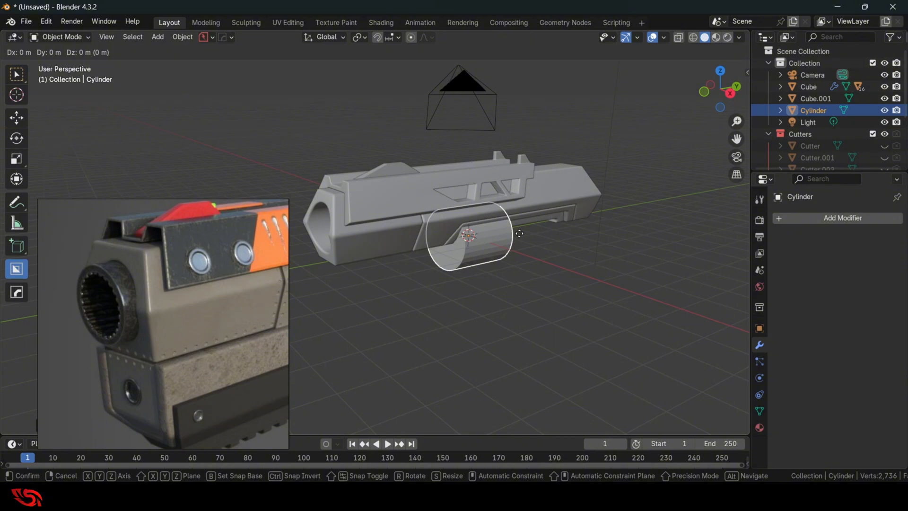
{"action": "key", "text": "x"}
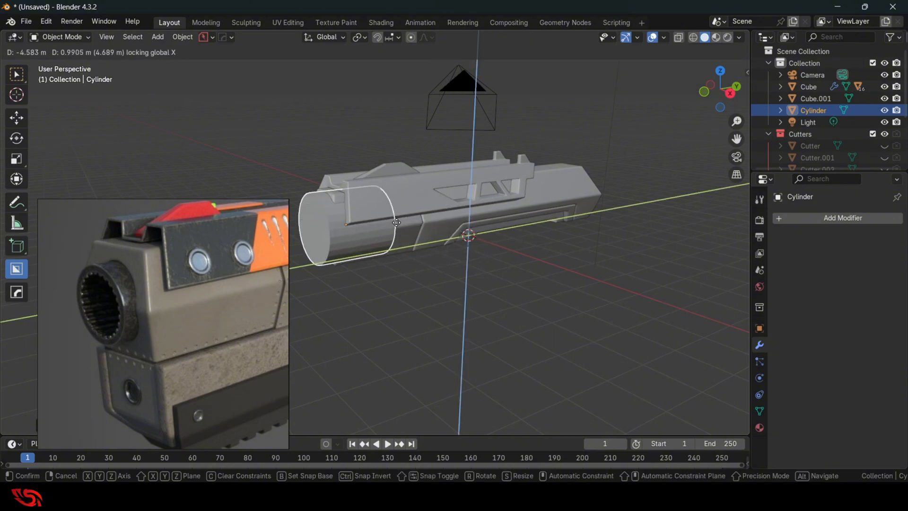
{"action": "left_click", "coordinate": [384, 222]}
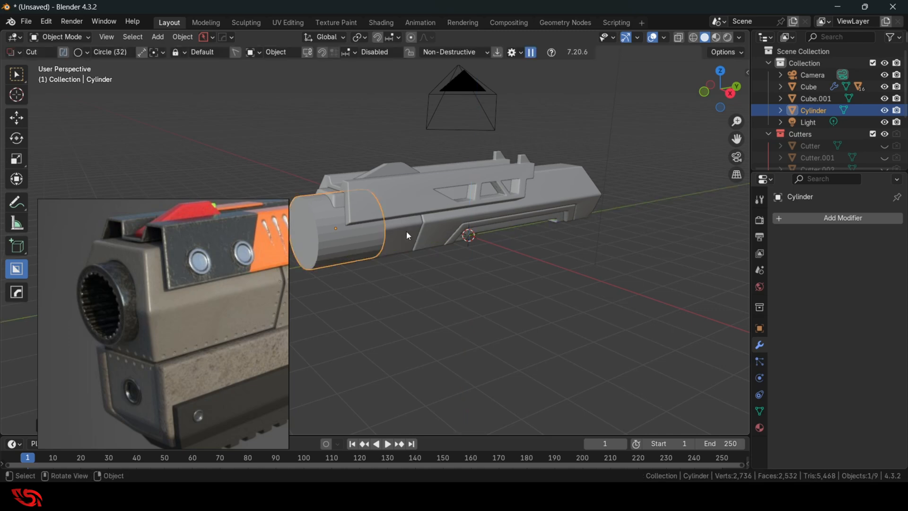
In front view, scale the cylinder down to about 0.54 and raise it about 0.08 m along Z to center it in the bore
{"action": "left_click", "coordinate": [704, 93]}
{"action": "scroll", "coordinate": [541, 227], "scroll_direction": "up", "scroll_amount": 6}
{"action": "middle_click_drag", "start_coordinate": [543, 205], "coordinate": [550, 263], "text": "shift"}
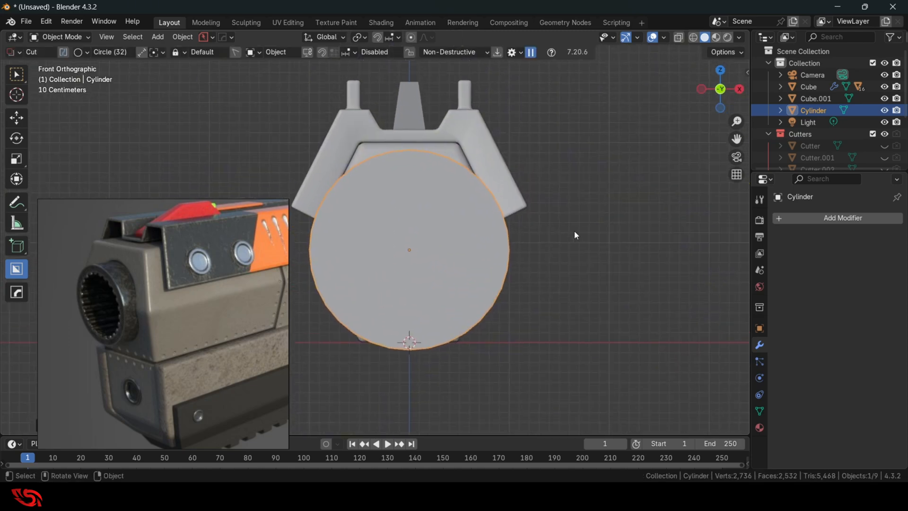
{"action": "key", "text": "s"}
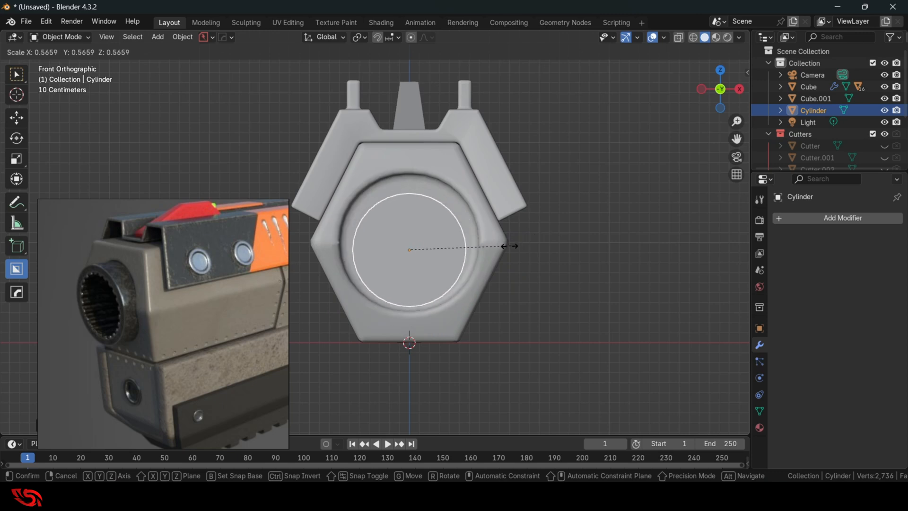
{"action": "left_click", "coordinate": [492, 247]}
{"action": "key", "text": "g"}
{"action": "key", "text": "z"}
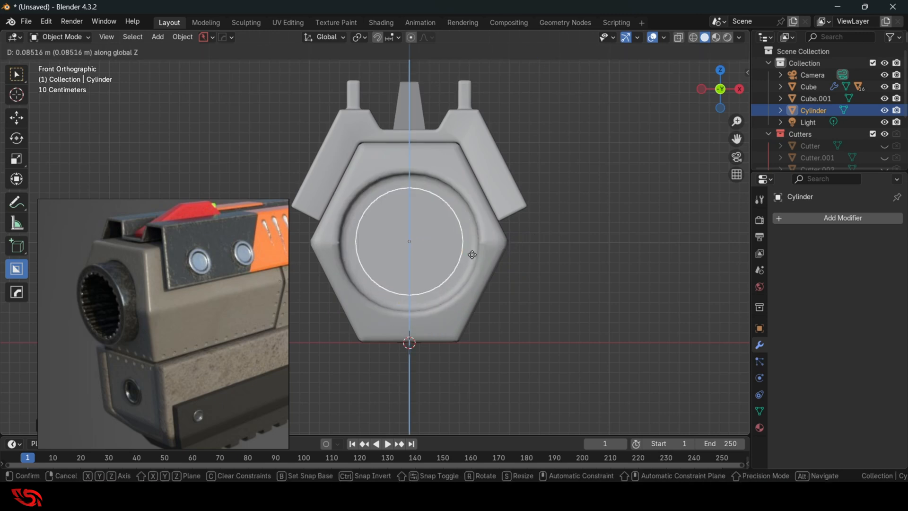
{"action": "left_click", "coordinate": [474, 255]}
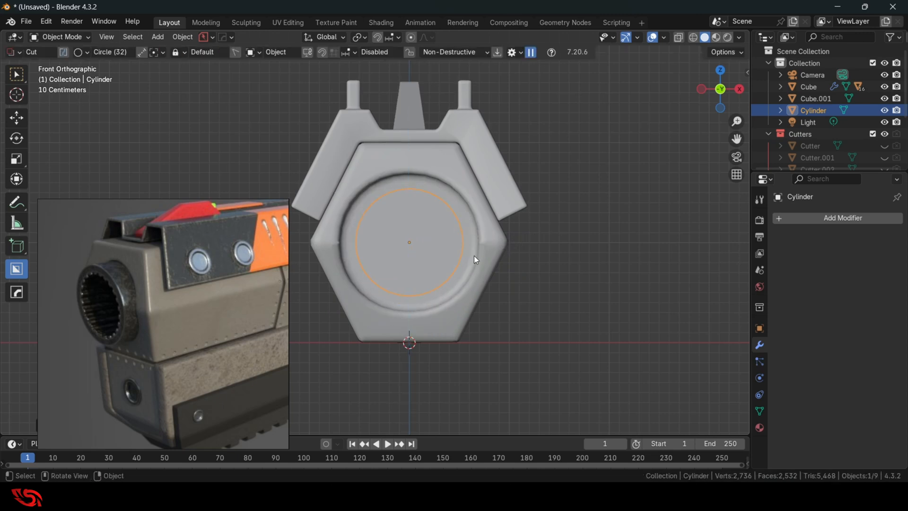
Scale the cylinder up about 1.2 times so it nearly fills the bore, and apply the Sharpen operation to smooth its shading
{"action": "middle_click_drag", "start_coordinate": [474, 255], "coordinate": [559, 240]}
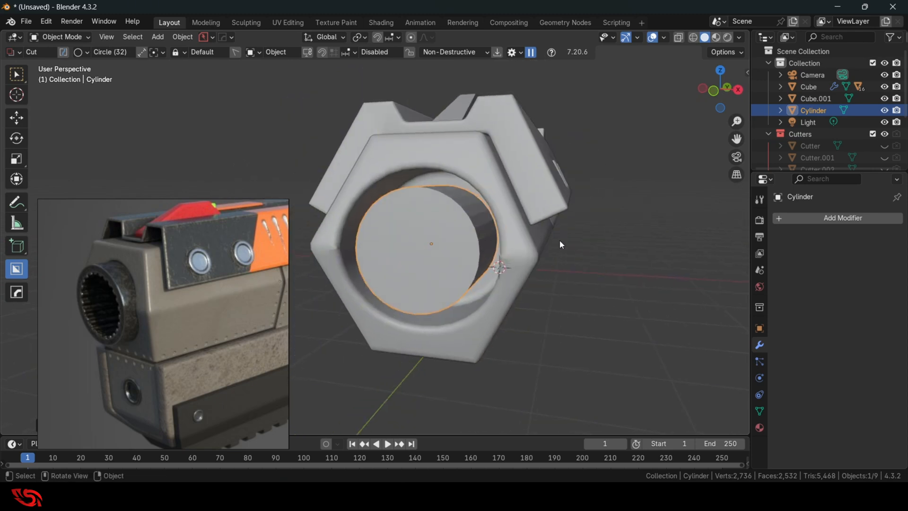
{"action": "key", "text": "s"}
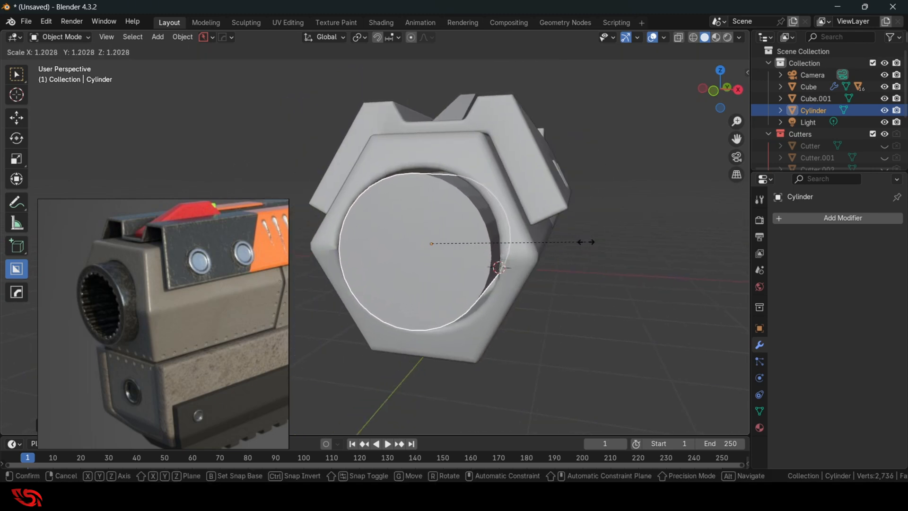
{"action": "left_click", "coordinate": [589, 242]}
{"action": "mouse_move", "coordinate": [589, 241]}
{"action": "middle_mouse_down"}
{"action": "mouse_move", "coordinate": [532, 248]}
{"action": "mouse_move", "coordinate": [580, 251]}
{"action": "middle_mouse_up"}
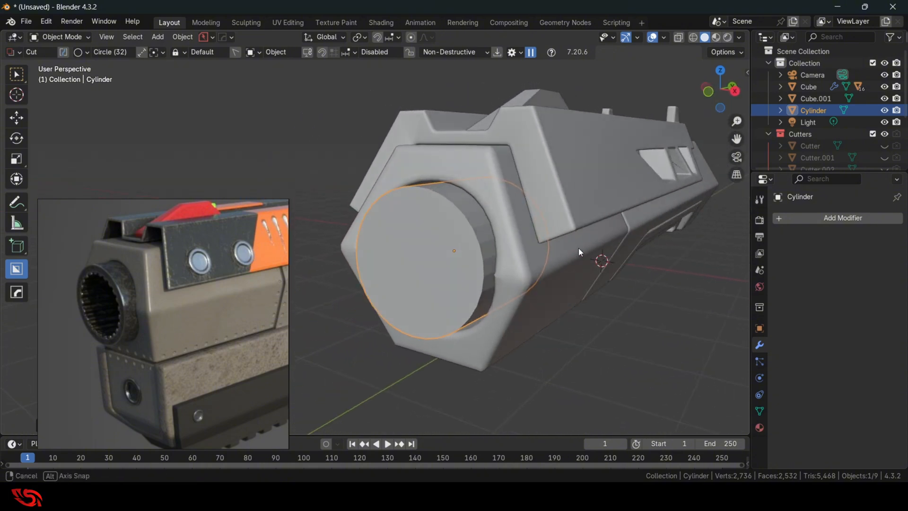
{"action": "key", "text": "q"}
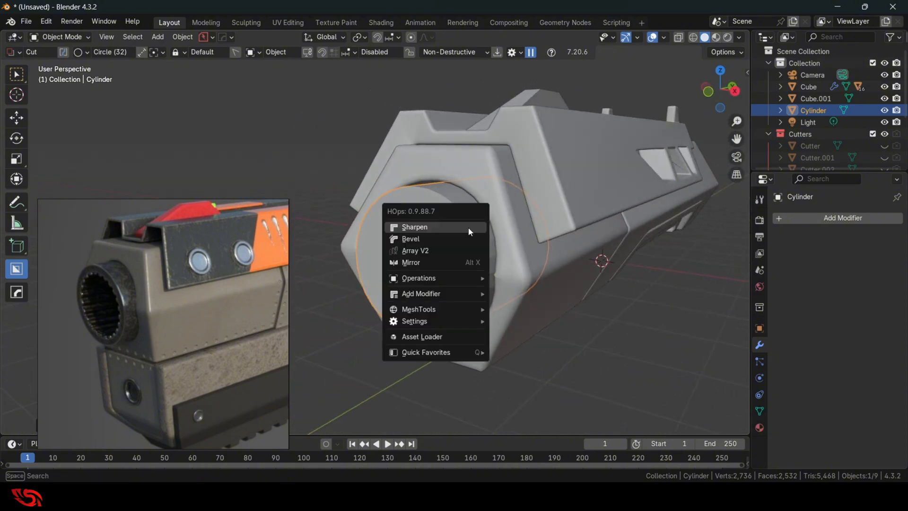
{"action": "left_click", "coordinate": [468, 227]}
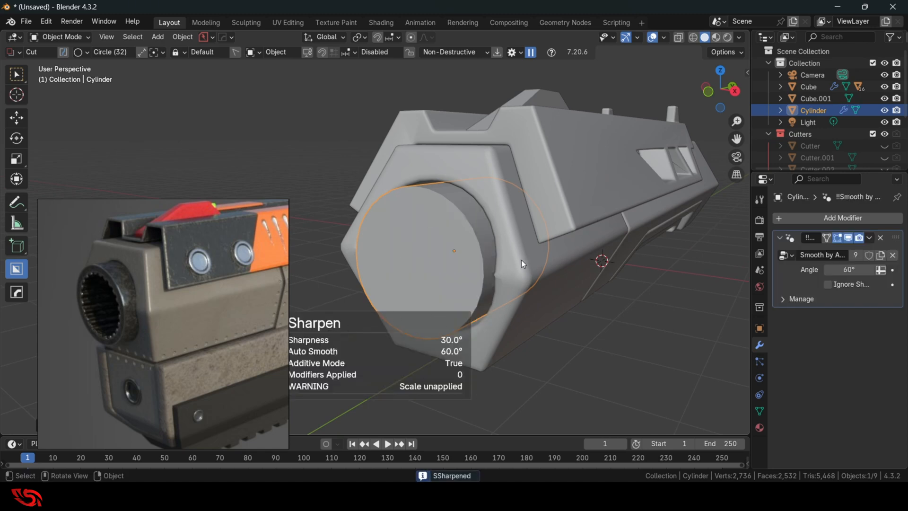
Inset the front face of the barrel cylinder by about 0.22 m to form a rim
{"action": "mouse_move", "coordinate": [521, 260]}
{"action": "middle_mouse_down"}
{"action": "mouse_move", "coordinate": [551, 259]}
{"action": "mouse_move", "coordinate": [538, 262]}
{"action": "middle_mouse_up"}
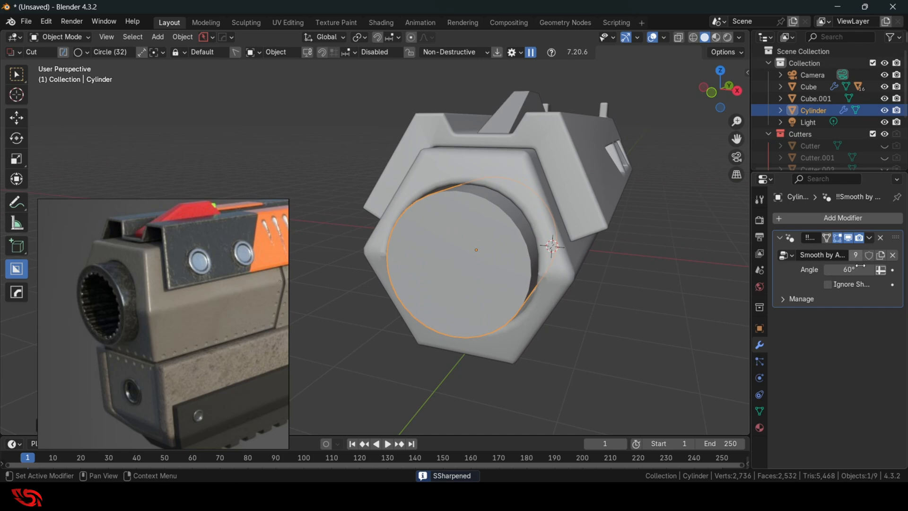
{"action": "middle_click_drag", "start_coordinate": [510, 231], "coordinate": [570, 229]}
{"action": "key", "text": "Tab"}
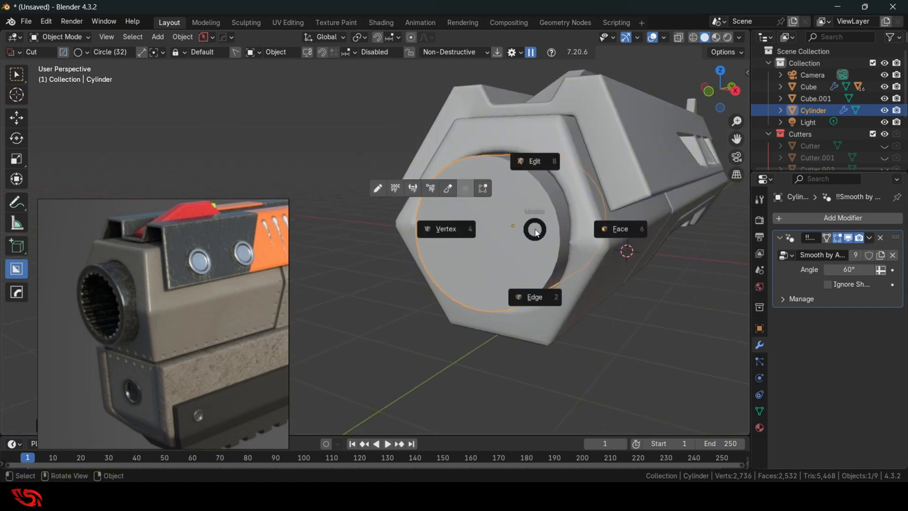
{"action": "left_click", "coordinate": [528, 168]}
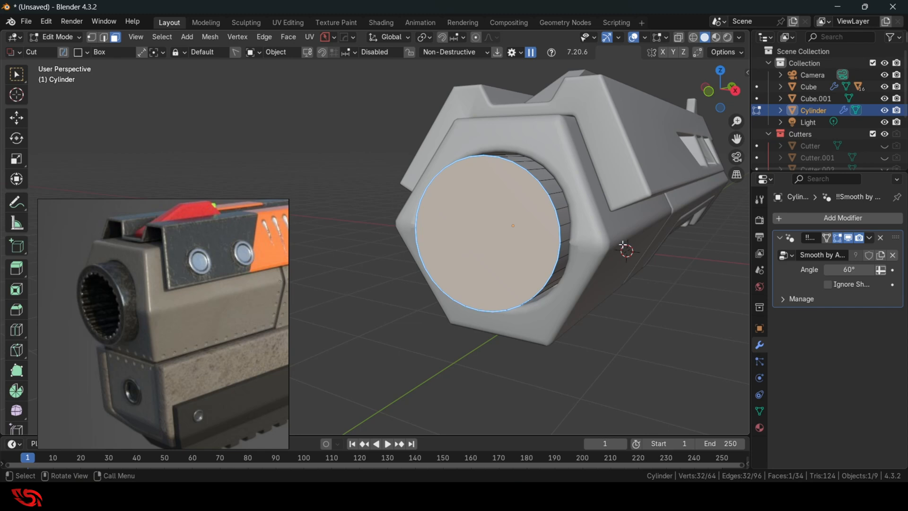
{"action": "key", "text": "i"}
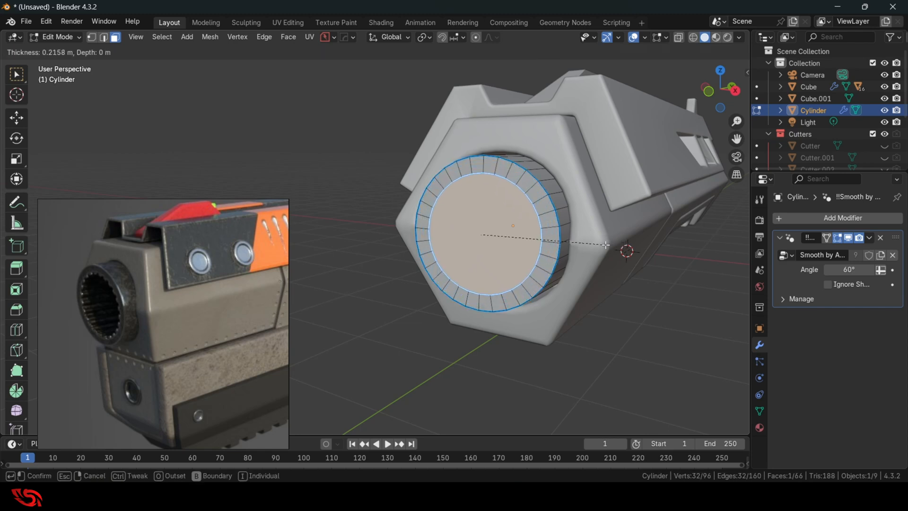
{"action": "left_click", "coordinate": [606, 244]}
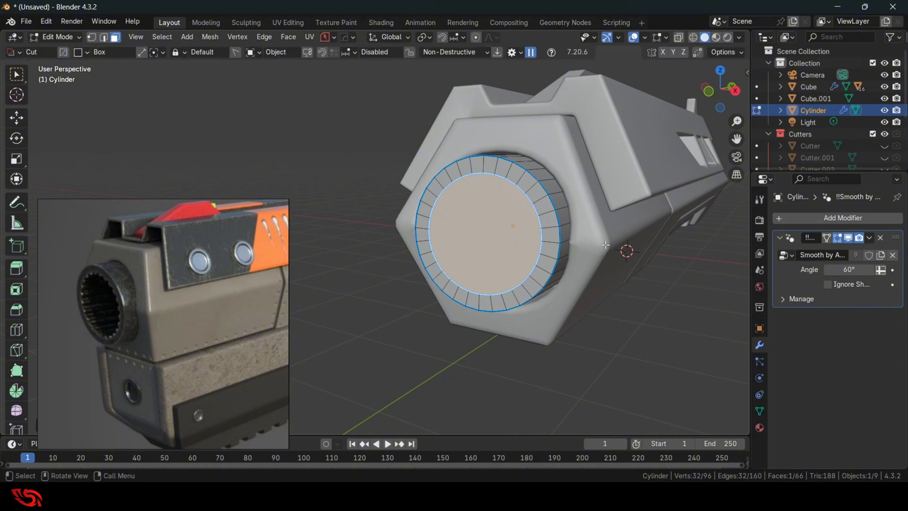
Extrude the inset face about 1.6 m inward along its normal to hollow out the barrel
{"action": "middle_click_drag", "start_coordinate": [484, 263], "coordinate": [452, 276]}
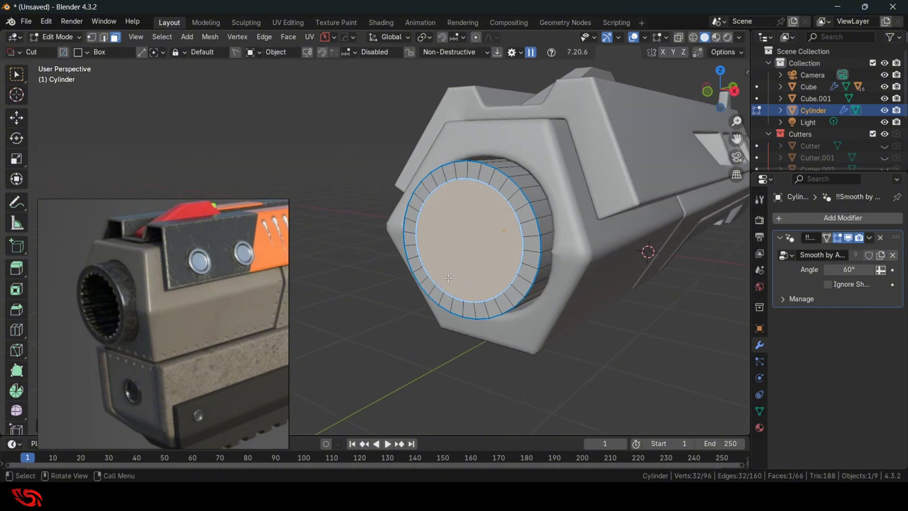
{"action": "key", "text": "e"}
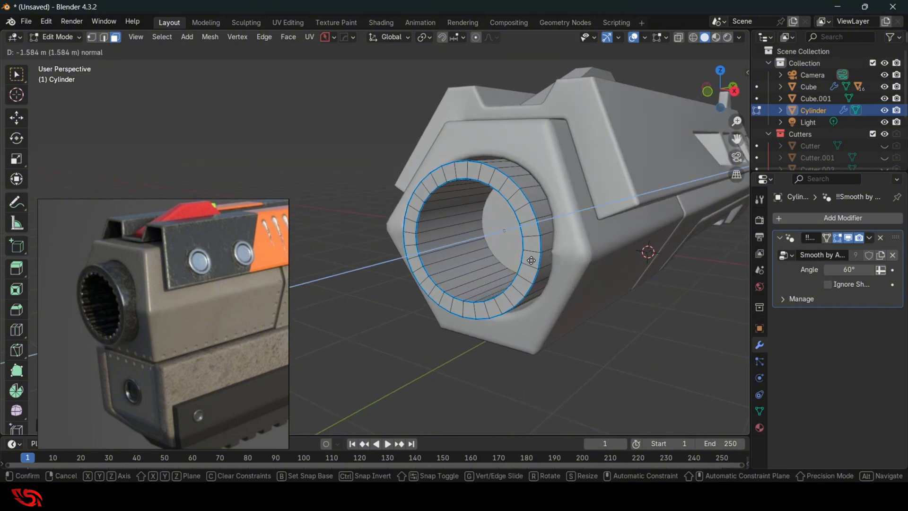
{"action": "left_click", "coordinate": [509, 265]}
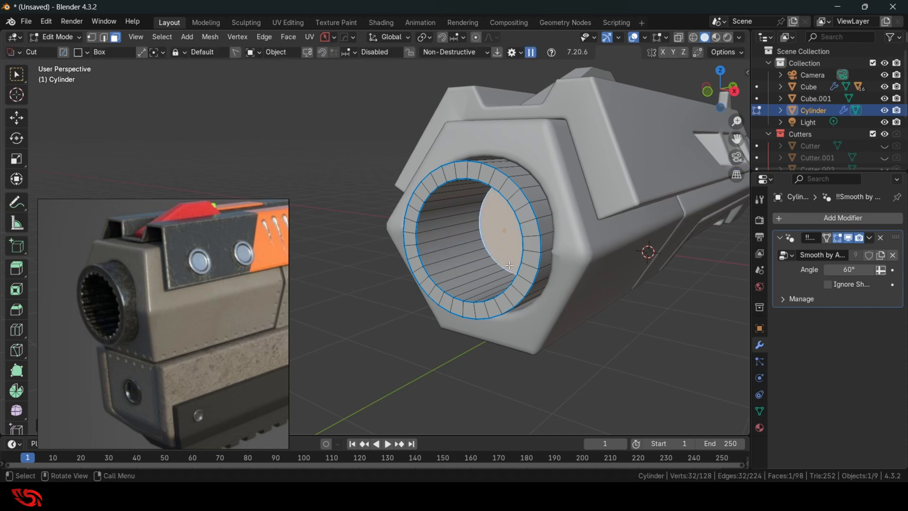
{"action": "middle_click_drag", "start_coordinate": [514, 268], "coordinate": [432, 204]}
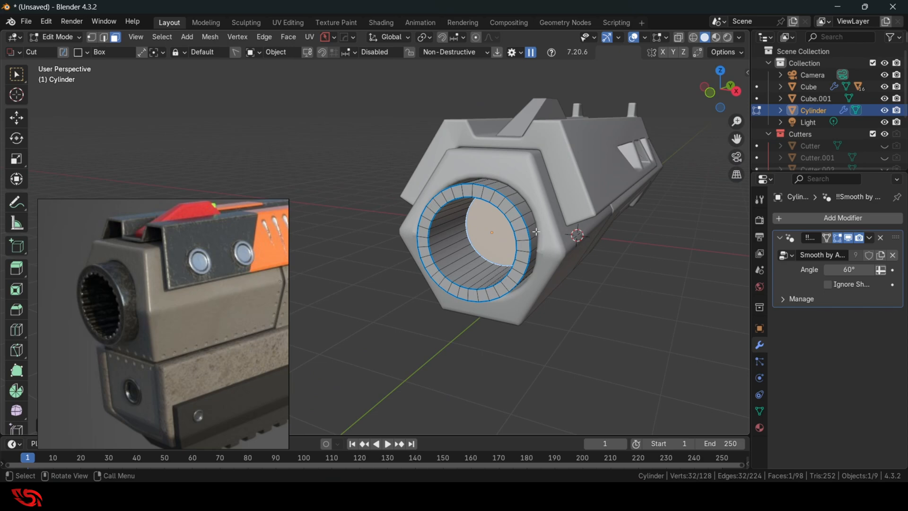
Move the barrel's rear cap and inner floor faces farther back along Y, and return to Object Mode
{"action": "middle_click_drag", "start_coordinate": [536, 232], "coordinate": [539, 264], "text": "shift"}
{"action": "key", "text": "alt+z"}
{"action": "key", "text": "g"}
{"action": "key", "text": "y"}
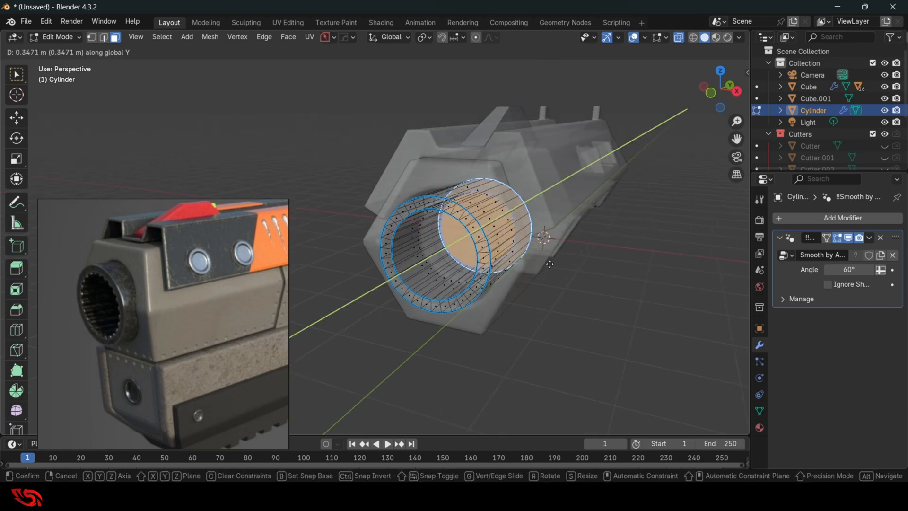
{"action": "left_click", "coordinate": [618, 235]}
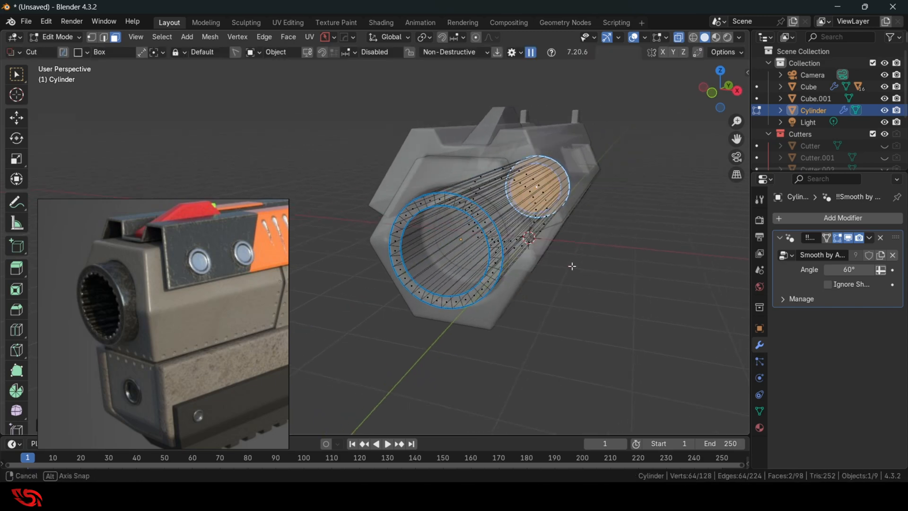
{"action": "key", "text": "alt+z"}
{"action": "key", "text": "Tab"}
{"action": "left_click", "coordinate": [545, 206]}
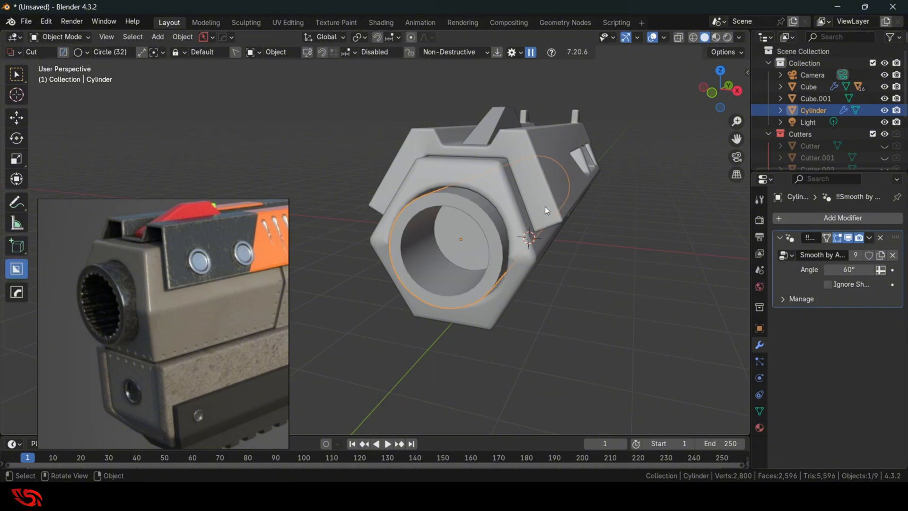
Cycle through the hexagonal front block's boolean modifiers with Ever Scroll and bring up the round cutter that forms its bore
{"action": "middle_click_drag", "start_coordinate": [575, 220], "coordinate": [648, 255]}
{"action": "scroll", "coordinate": [549, 225], "scroll_direction": "up", "scroll_amount": 5}
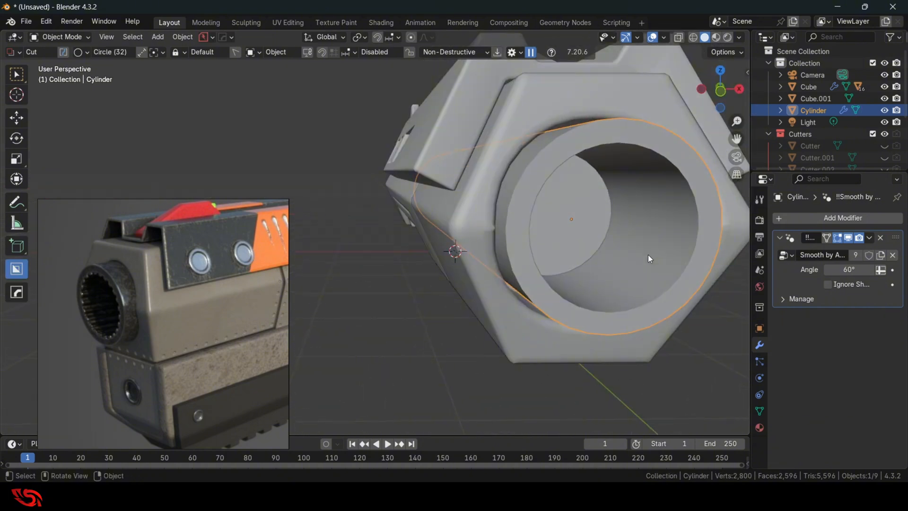
{"action": "left_click", "coordinate": [670, 354]}
{"action": "middle_click_drag", "start_coordinate": [657, 354], "coordinate": [621, 352]}
{"action": "scroll", "coordinate": [614, 338], "scroll_direction": "down", "scroll_amount": 5}
{"action": "middle_click_drag", "start_coordinate": [605, 323], "coordinate": [566, 245]}
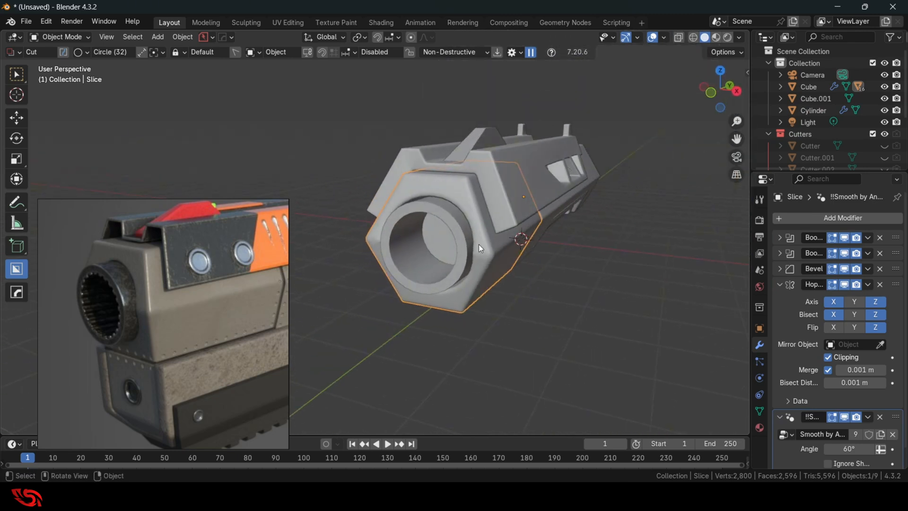
{"action": "middle_click_drag", "start_coordinate": [478, 244], "coordinate": [451, 215]}
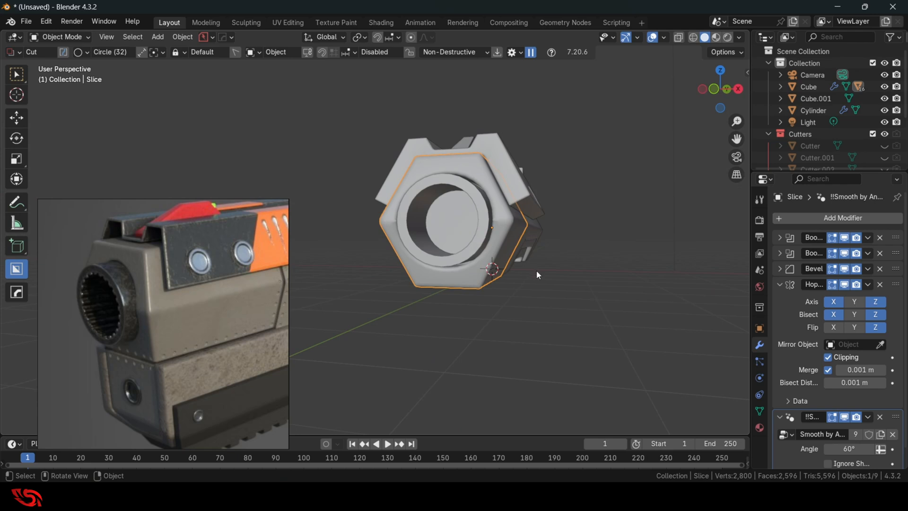
{"action": "scroll", "coordinate": [539, 274], "scroll_direction": "up", "scroll_amount": 4}
{"action": "middle_click_drag", "start_coordinate": [505, 260], "coordinate": [444, 240]}
{"action": "key", "text": "q"}
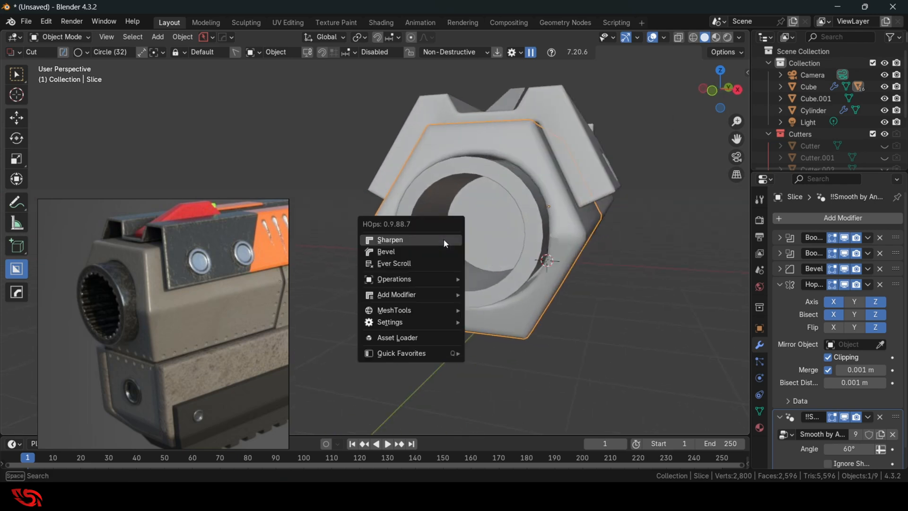
{"action": "left_click", "coordinate": [427, 262]}
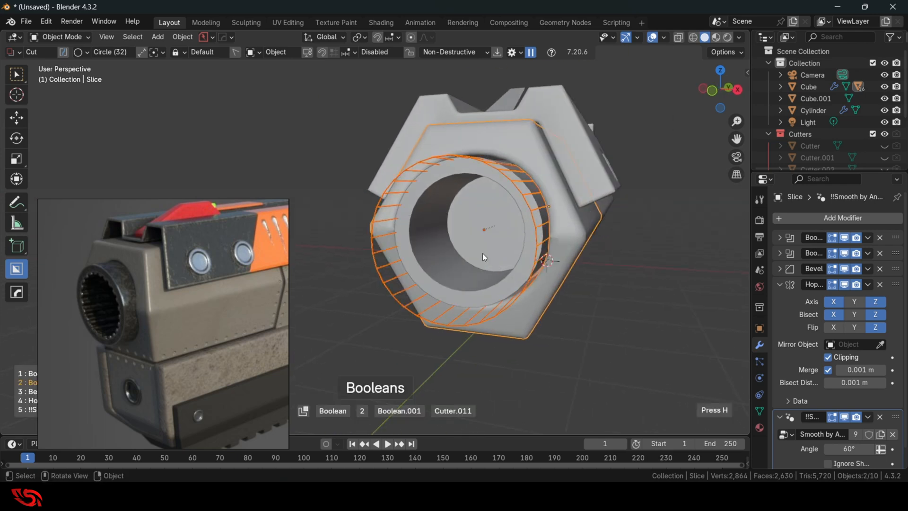
{"action": "left_click", "coordinate": [537, 251]}
In Edit Mode, select the bore cutter's rear face and move it deeper into the weapon body along Y
{"action": "mouse_move", "coordinate": [537, 251]}
{"action": "middle_mouse_down"}
{"action": "mouse_move", "coordinate": [597, 255]}
{"action": "mouse_move", "coordinate": [549, 257]}
{"action": "middle_mouse_up"}
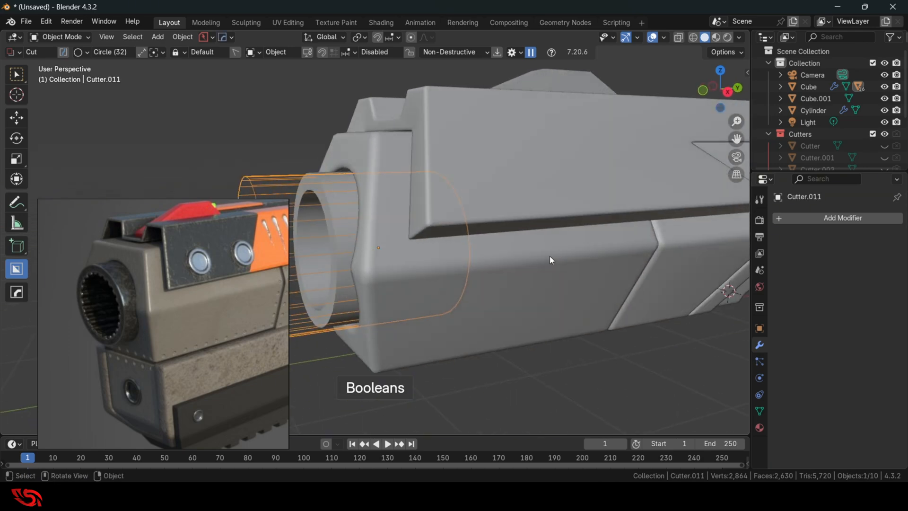
{"action": "scroll", "coordinate": [484, 261], "scroll_direction": "down", "scroll_amount": 3}
{"action": "key", "text": "Tab"}
{"action": "left_click", "coordinate": [481, 204]}
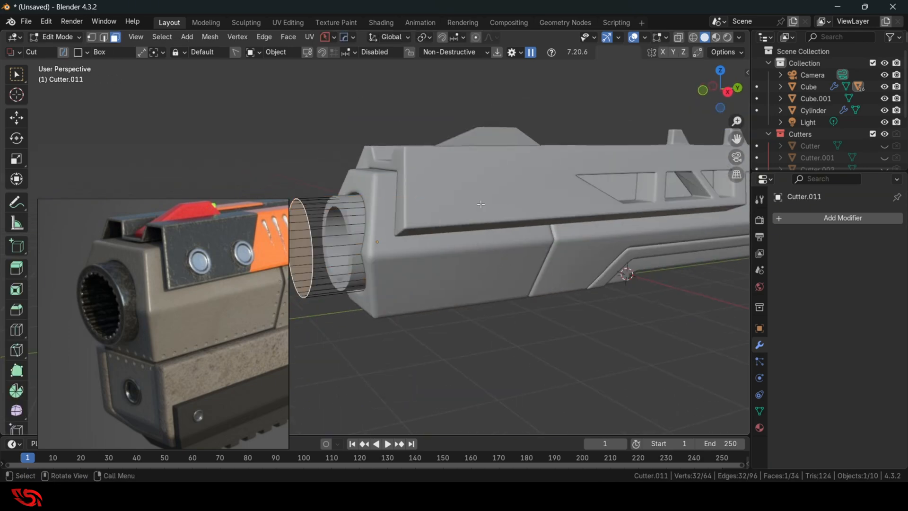
{"action": "key", "text": "alt+z"}
{"action": "middle_click_drag", "start_coordinate": [430, 249], "coordinate": [445, 257]}
{"action": "left_click", "coordinate": [426, 240]}
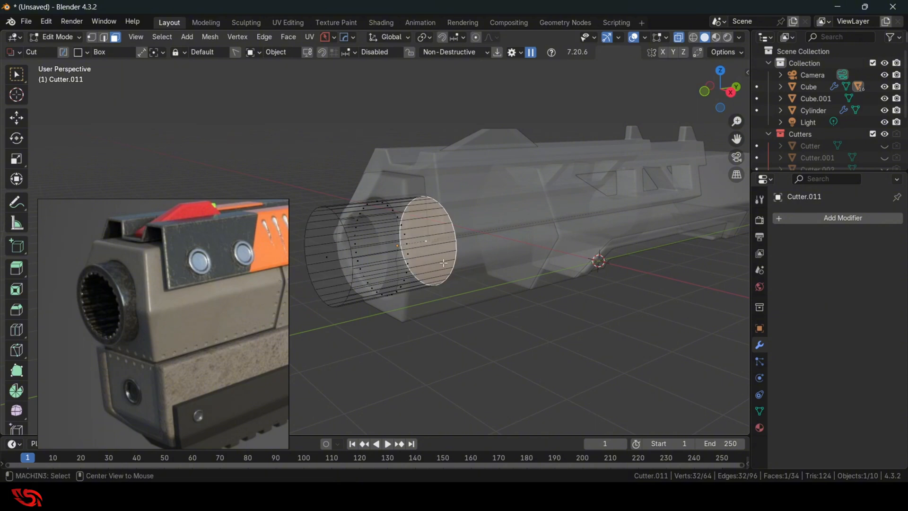
{"action": "key", "text": "alt+z"}
{"action": "key", "text": "g"}
{"action": "key", "text": "y"}
{"action": "left_click", "coordinate": [588, 232]}
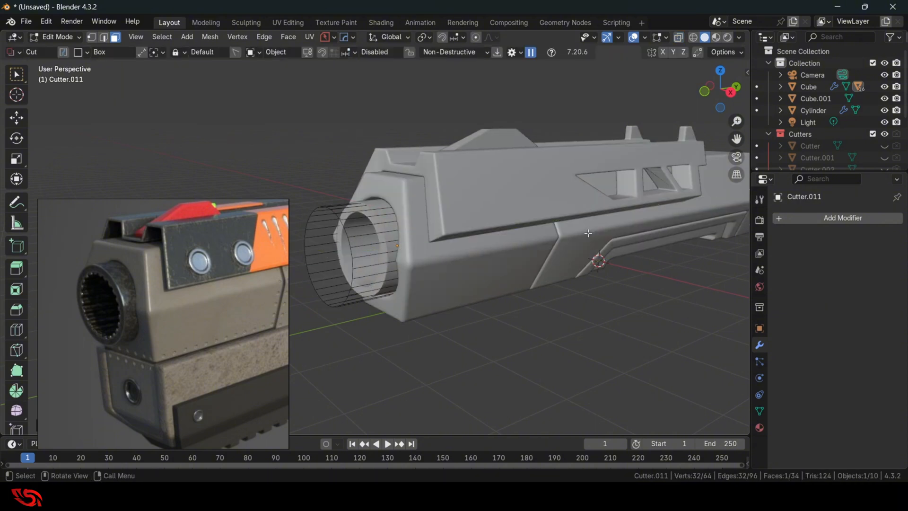
Adjust the cutter's rear face again along Y with see-through display, return to Object Mode and hide the cutter
{"action": "key", "text": "alt+z"}
{"action": "key", "text": "g"}
{"action": "key", "text": "y"}
{"action": "left_click", "coordinate": [551, 266]}
{"action": "key", "text": "Tab"}
{"action": "left_click", "coordinate": [552, 206]}
{"action": "key", "text": "alt+z"}
{"action": "middle_click_drag", "start_coordinate": [497, 252], "coordinate": [512, 214]}
{"action": "key", "text": "h"}
{"action": "scroll", "coordinate": [559, 280], "scroll_direction": "up", "scroll_amount": 2}
{"action": "scroll", "coordinate": [484, 254], "scroll_direction": "up", "scroll_amount": 1}
Bevel the barrel cylinder's edges with 3 segments and a width of about 0.052, and deselect it
{"action": "left_click", "coordinate": [484, 241]}
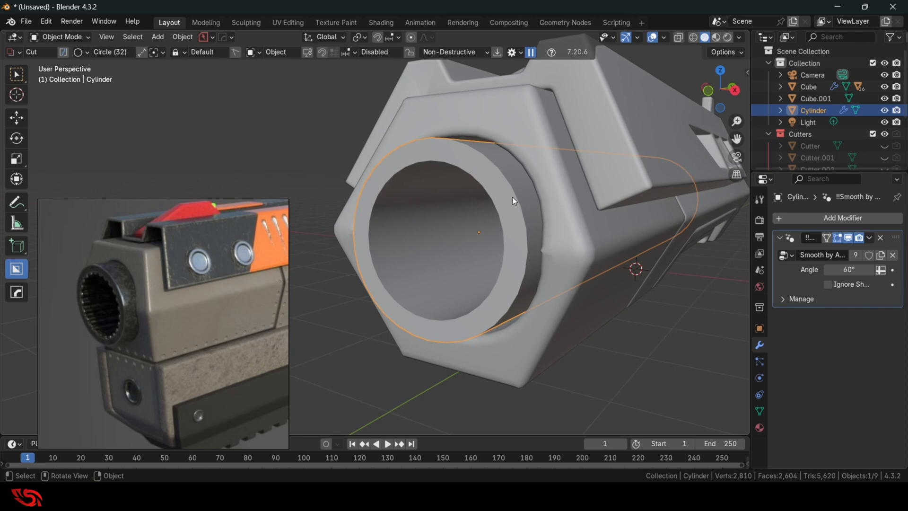
{"action": "key", "text": "q"}
{"action": "left_click", "coordinate": [507, 208]}
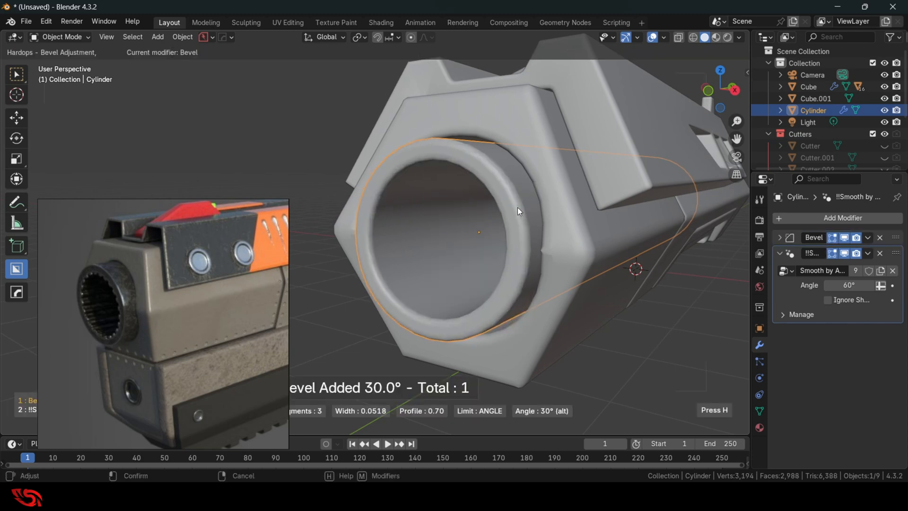
{"action": "left_click", "coordinate": [518, 207]}
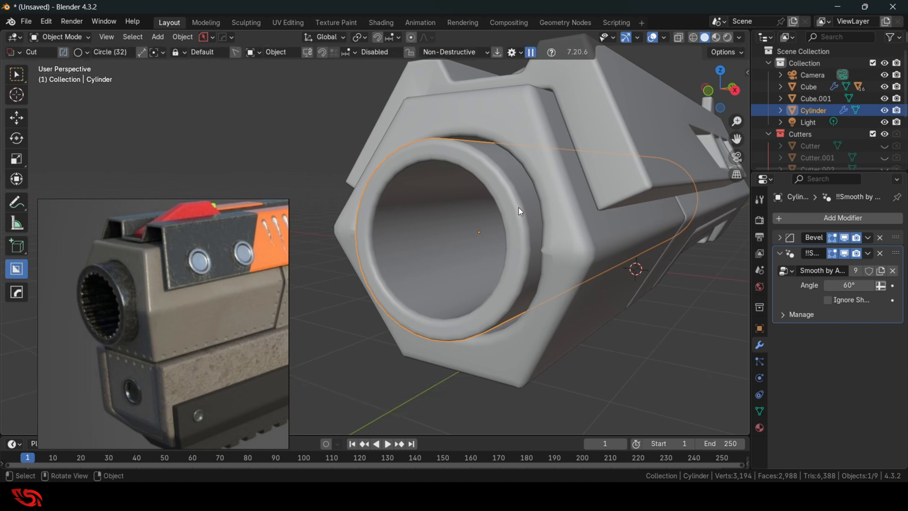
{"action": "middle_click_drag", "start_coordinate": [519, 207], "coordinate": [532, 285]}
{"action": "scroll", "coordinate": [544, 300], "scroll_direction": "down", "scroll_amount": 3}
{"action": "left_click", "coordinate": [614, 283]}
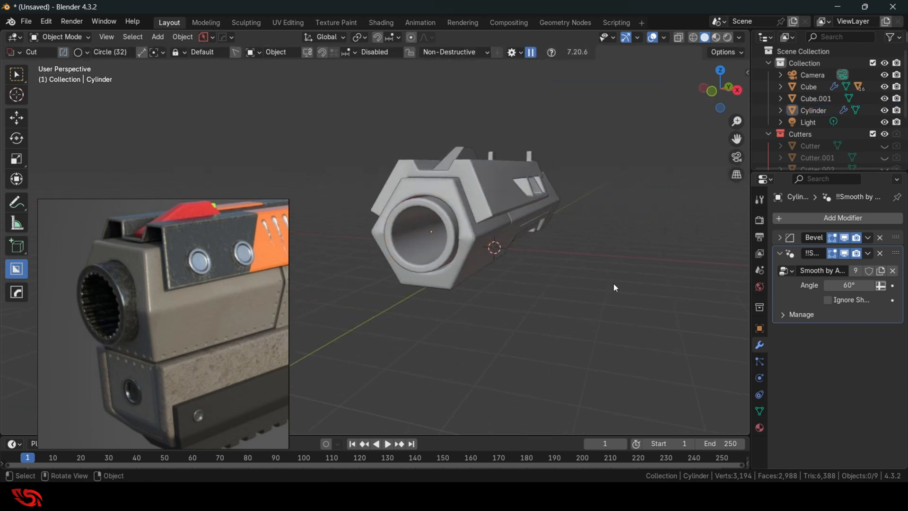
Bevel the wedge-shaped front sight on top of the body with 3 segments and a width of about 0.084
{"action": "middle_click_drag", "start_coordinate": [614, 284], "coordinate": [512, 208]}
{"action": "middle_click_drag", "start_coordinate": [497, 240], "coordinate": [497, 143]}
{"action": "scroll", "coordinate": [530, 257], "scroll_direction": "up", "scroll_amount": 1}
{"action": "left_click", "coordinate": [489, 129]}
{"action": "key", "text": "q"}
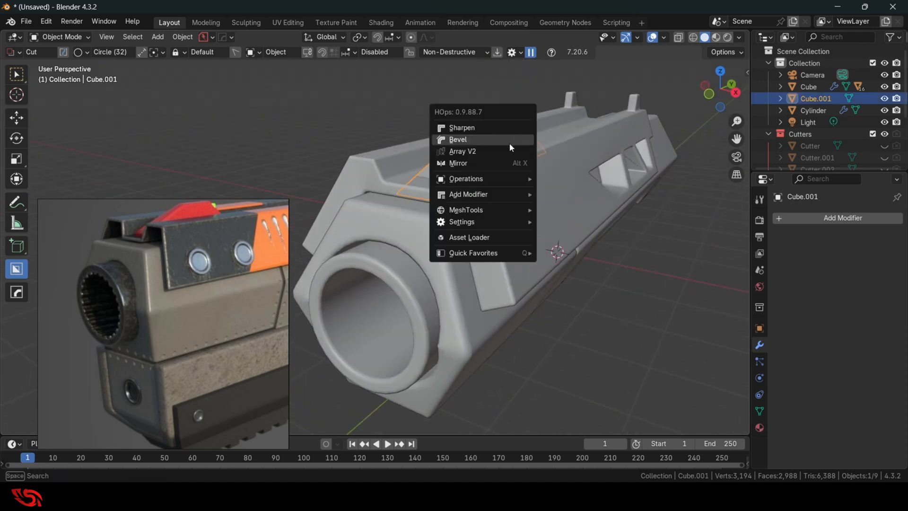
{"action": "left_click", "coordinate": [509, 143]}
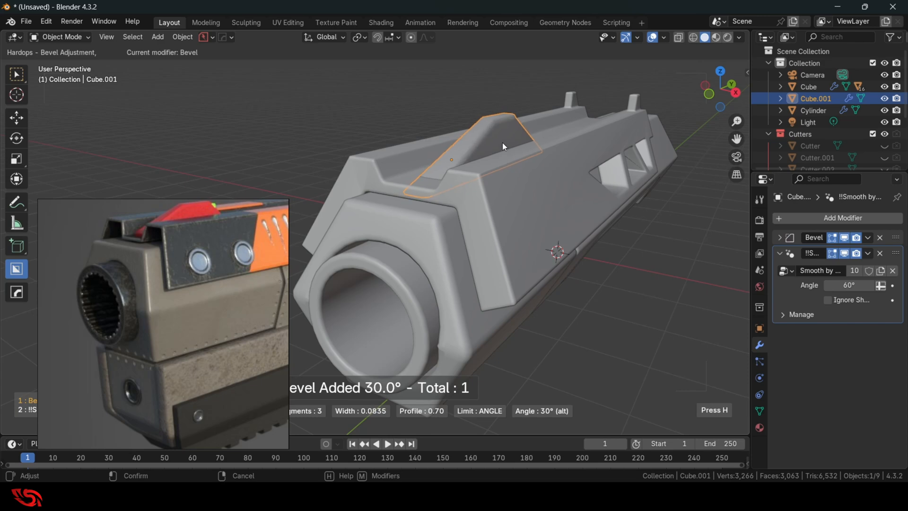
{"action": "left_click", "coordinate": [506, 143]}
Examine the barrel, front block and front sight from several angles and compare them with the reference image
{"action": "middle_click_drag", "start_coordinate": [527, 222], "coordinate": [558, 250]}
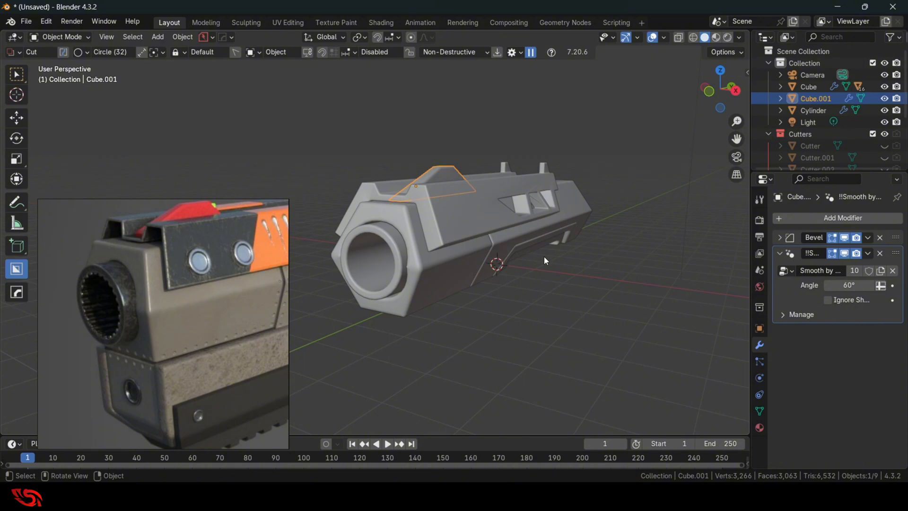
{"action": "middle_click_drag", "start_coordinate": [616, 265], "coordinate": [587, 273]}
{"action": "scroll", "coordinate": [518, 277], "scroll_direction": "up", "scroll_amount": 5}
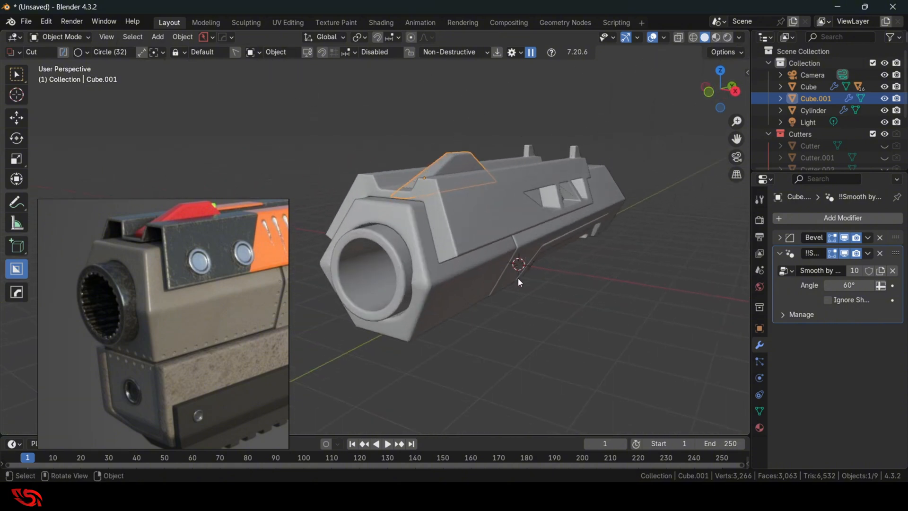
{"action": "middle_click_drag", "start_coordinate": [518, 278], "coordinate": [560, 262]}
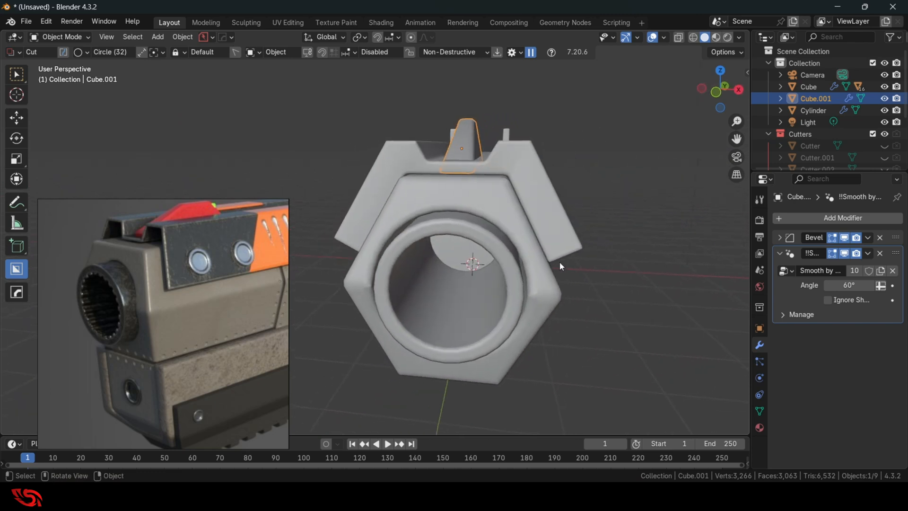
{"action": "scroll", "coordinate": [625, 265], "scroll_direction": "down", "scroll_amount": 2}
{"action": "middle_click_drag", "start_coordinate": [626, 265], "coordinate": [564, 243]}
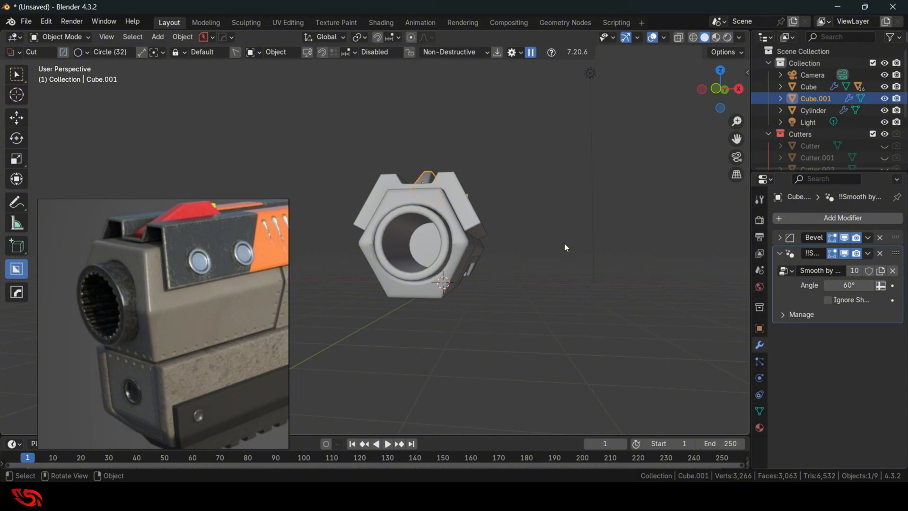
{"action": "mouse_move", "coordinate": [566, 276]}
{"action": "middle_mouse_down"}
{"action": "mouse_move", "coordinate": [506, 316]}
{"action": "mouse_move", "coordinate": [504, 305]}
{"action": "mouse_move", "coordinate": [434, 297]}
{"action": "mouse_move", "coordinate": [590, 266]}
{"action": "mouse_move", "coordinate": [518, 283]}
{"action": "mouse_move", "coordinate": [583, 277]}
{"action": "middle_mouse_up"}
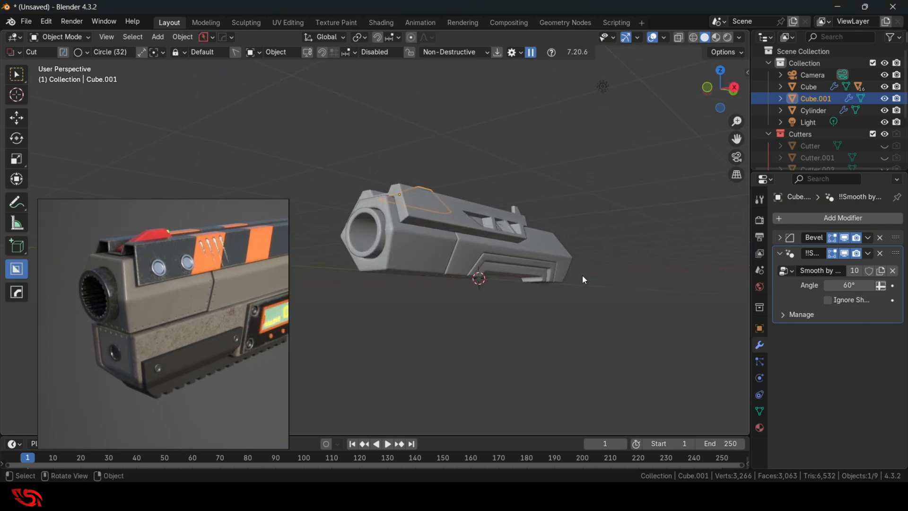
{"action": "mouse_move", "coordinate": [629, 495]}
{"action": "middle_click_drag", "start_coordinate": [633, 301], "coordinate": [645, 320]}
{"action": "middle_click_drag", "start_coordinate": [634, 314], "coordinate": [604, 286]}
{"action": "scroll", "coordinate": [616, 321], "scroll_direction": "up", "scroll_amount": 4}
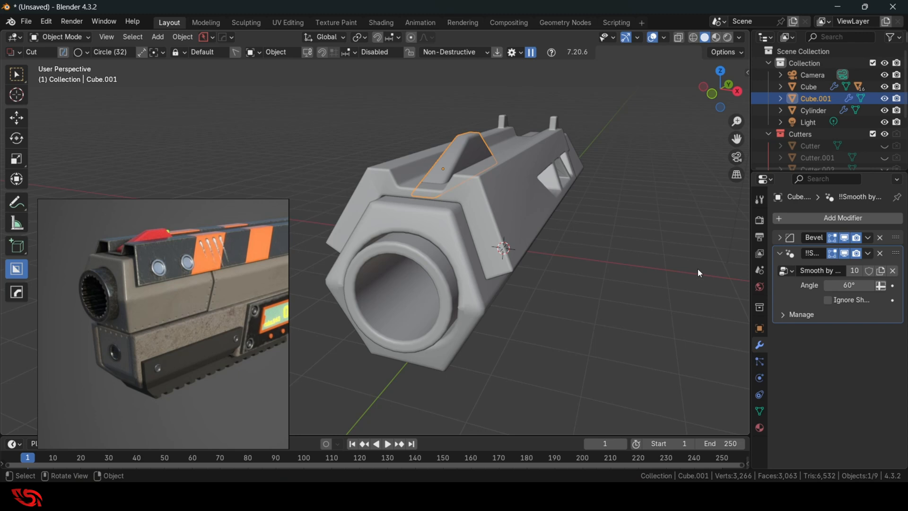
{"action": "middle_click_drag", "start_coordinate": [688, 302], "coordinate": [660, 294]}
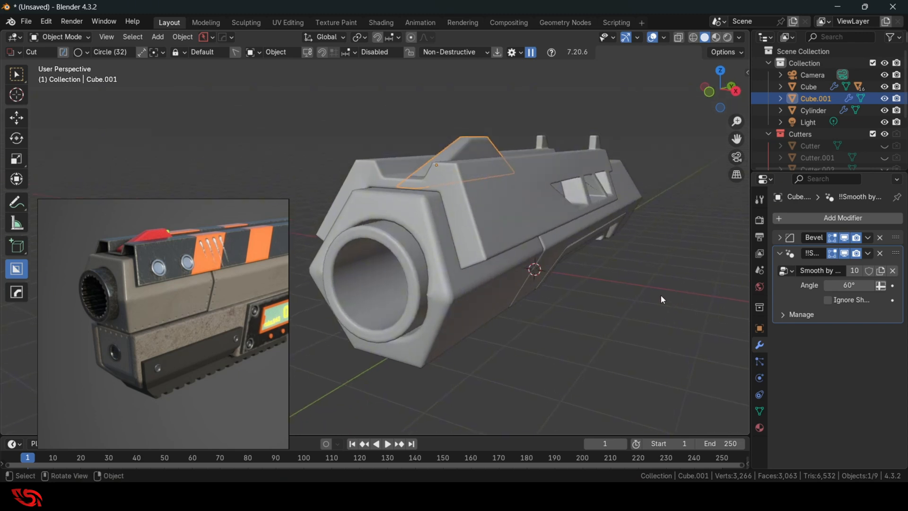